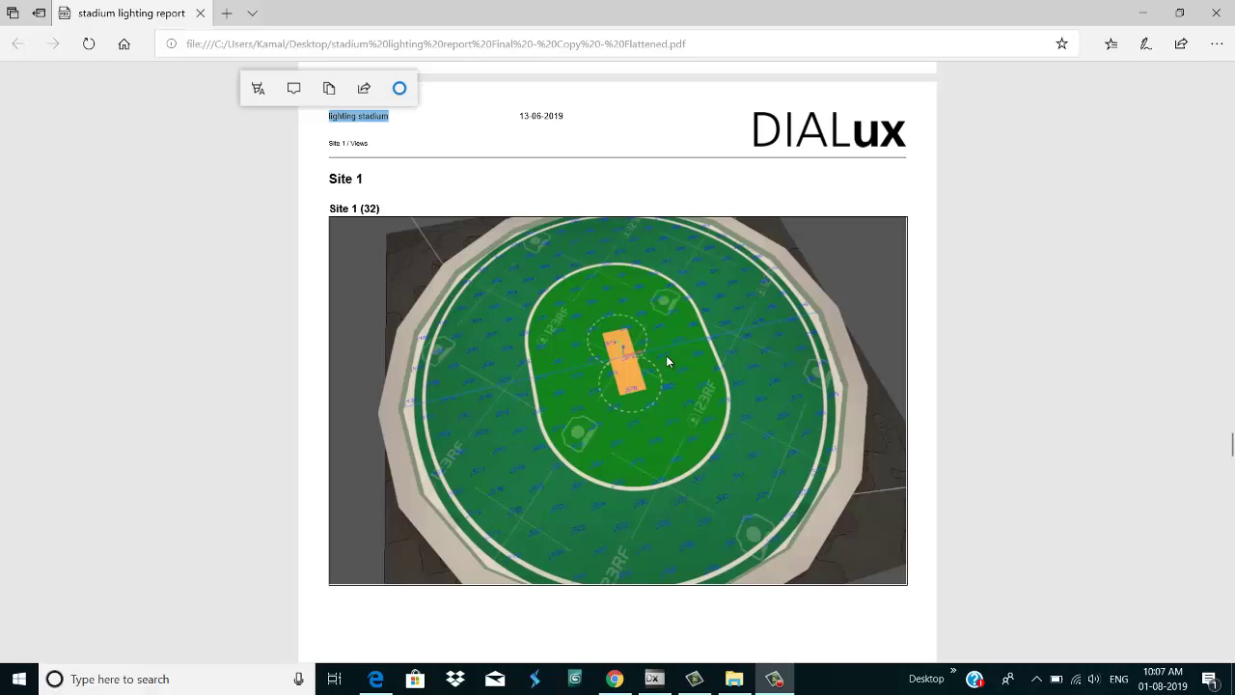
- Switch to DIALux evo, select the flat vertical cylinder at the site origin and examine it in 3D
click(653, 678)
click(989, 233)
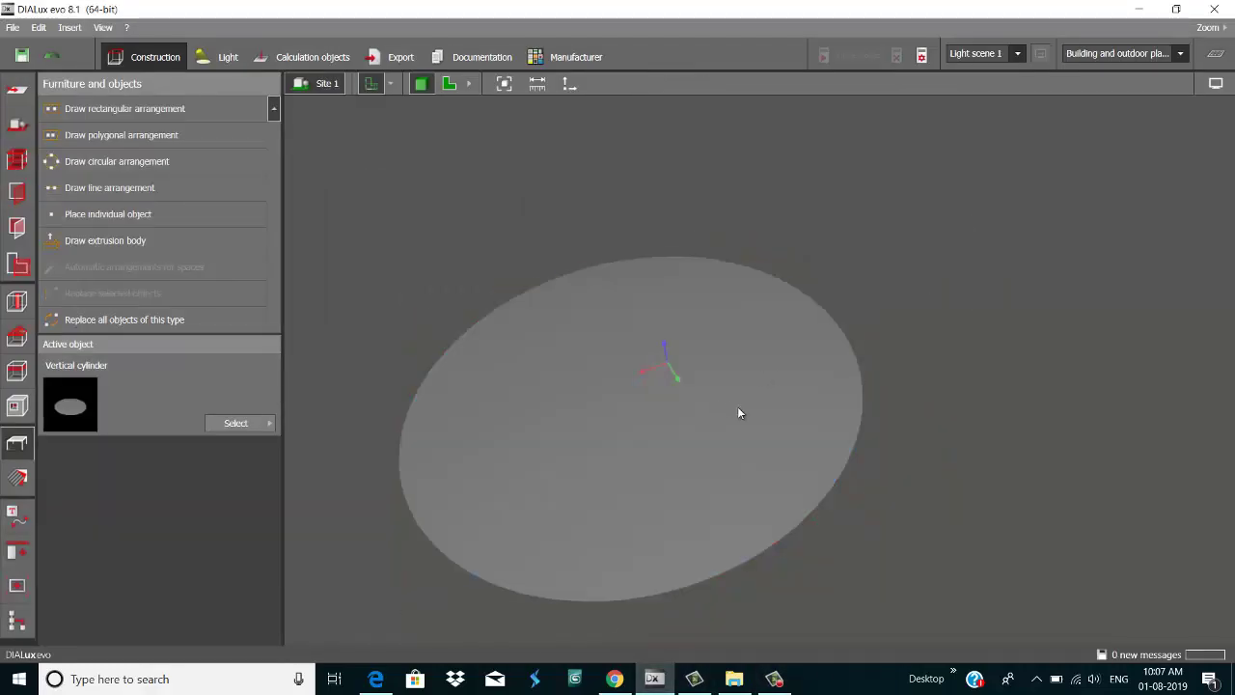
click(738, 406)
right_drag(899, 410, 727, 446)
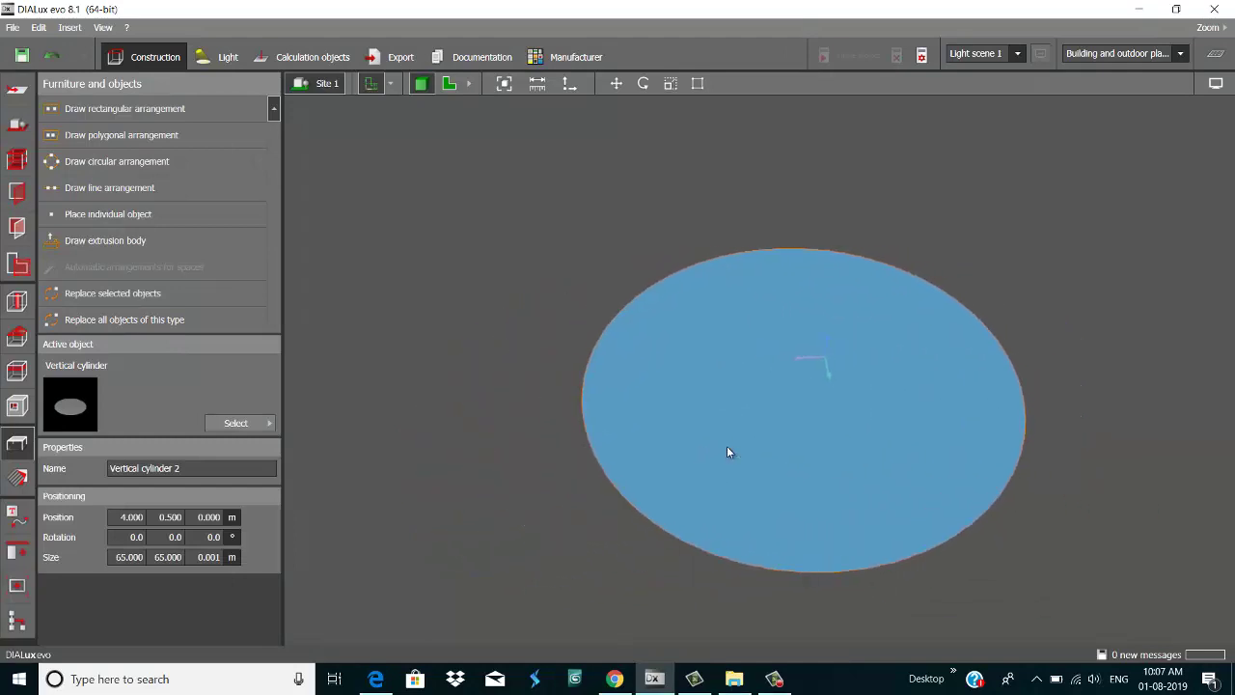
scroll(899, 380, up, 5)
scroll(897, 391, down, 2)
middle_drag(776, 386, 866, 403)
right_drag(865, 396, 839, 386)
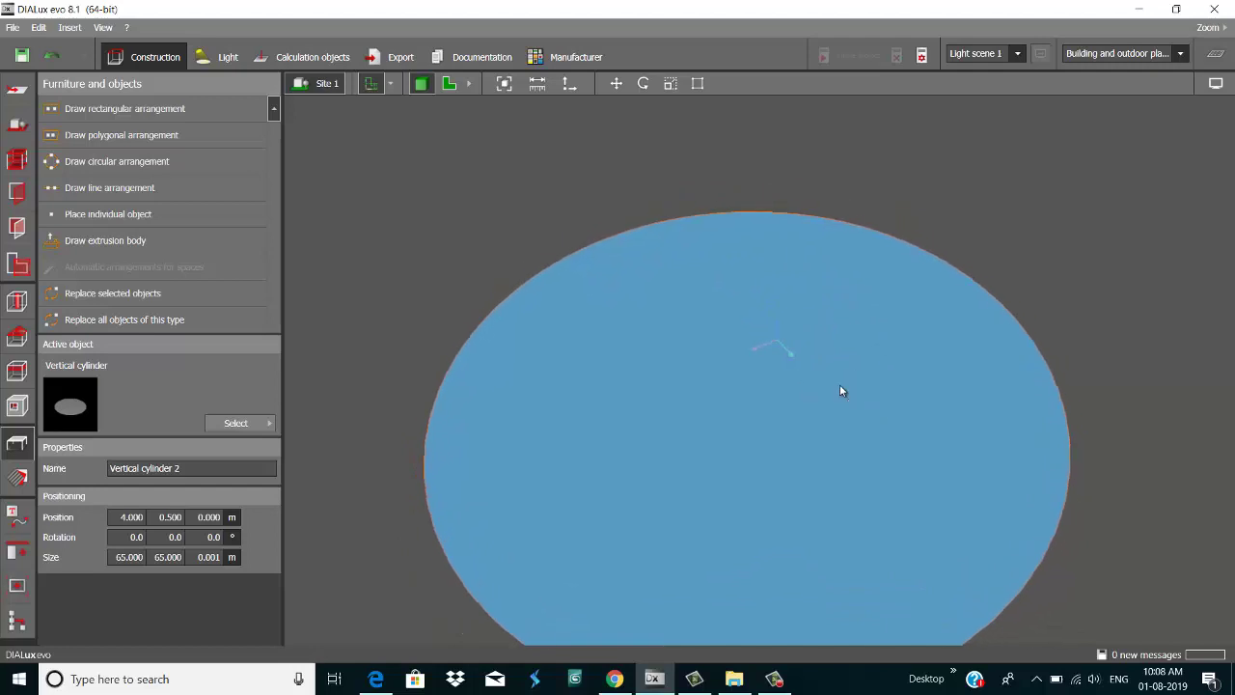
scroll(778, 396, down, 2)
scroll(779, 397, up, 2)
scroll(783, 386, down, 2)
scroll(788, 386, up, 2)
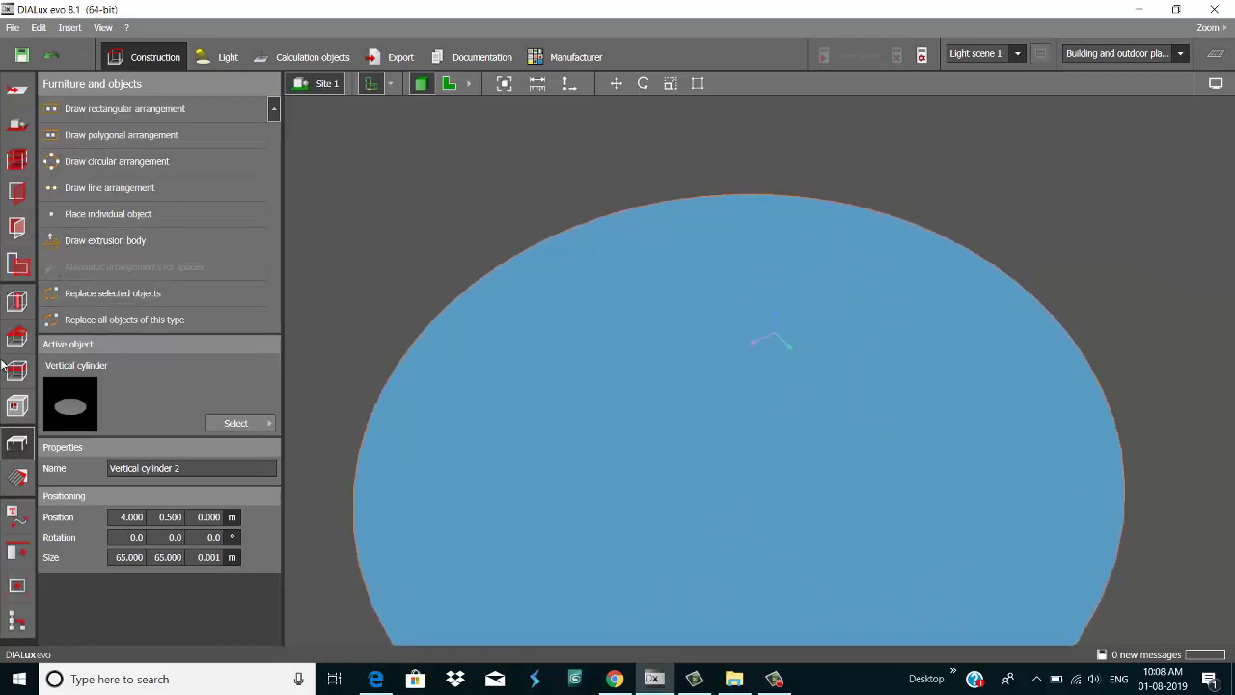
- Choose the basic vertical cylinder as the active object, with a diameter of 0.5 m and a height of 25 m
click(269, 425)
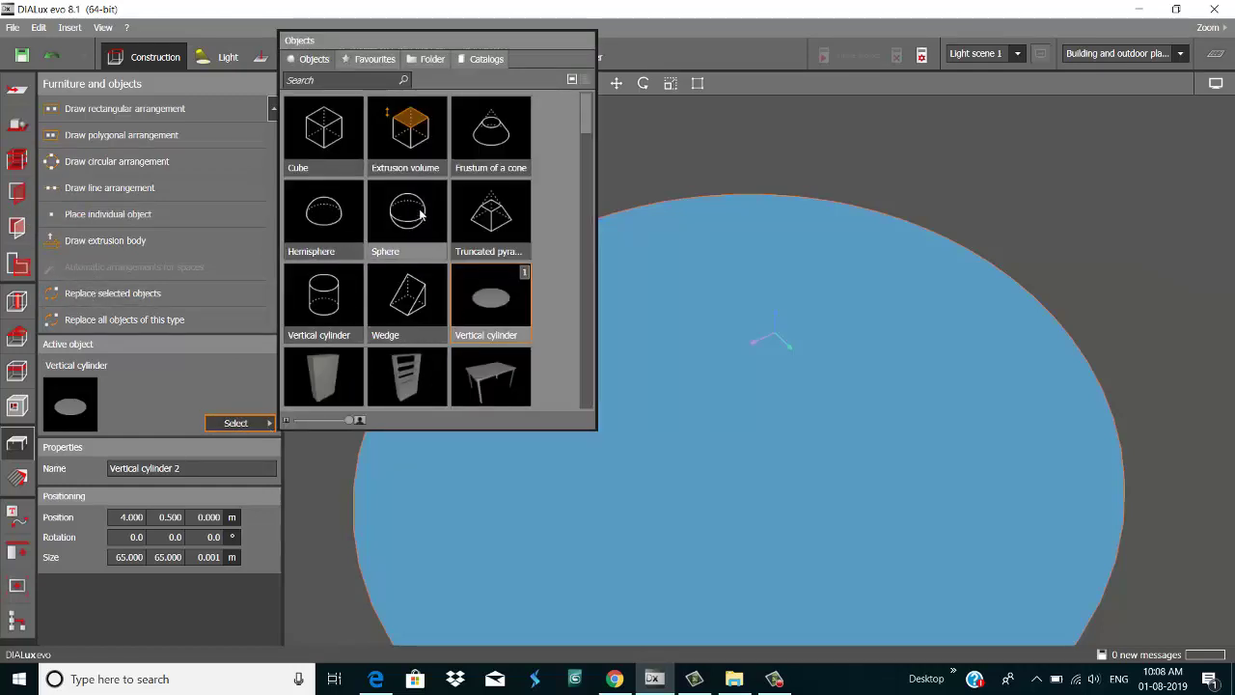
double_click(324, 311)
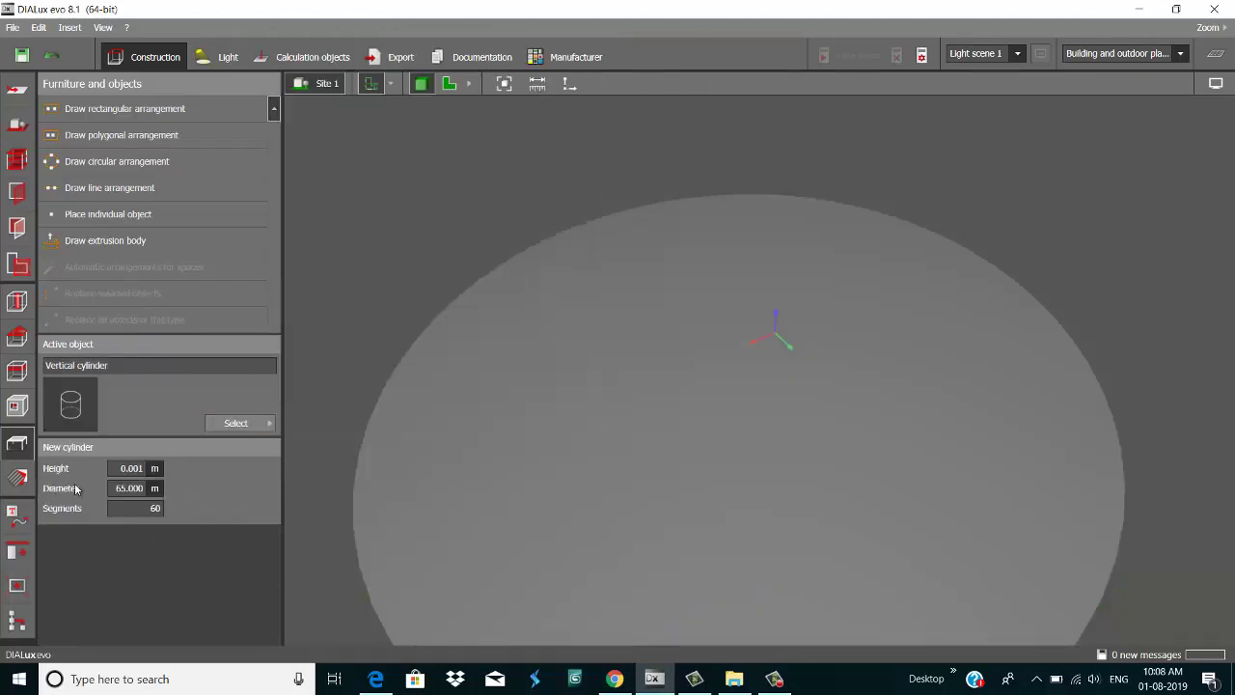
click(126, 489)
text(2)
key(Return)
click(145, 469)
click(130, 490)
key(BackSpace)
key(Return)
click(133, 469)
text(25)
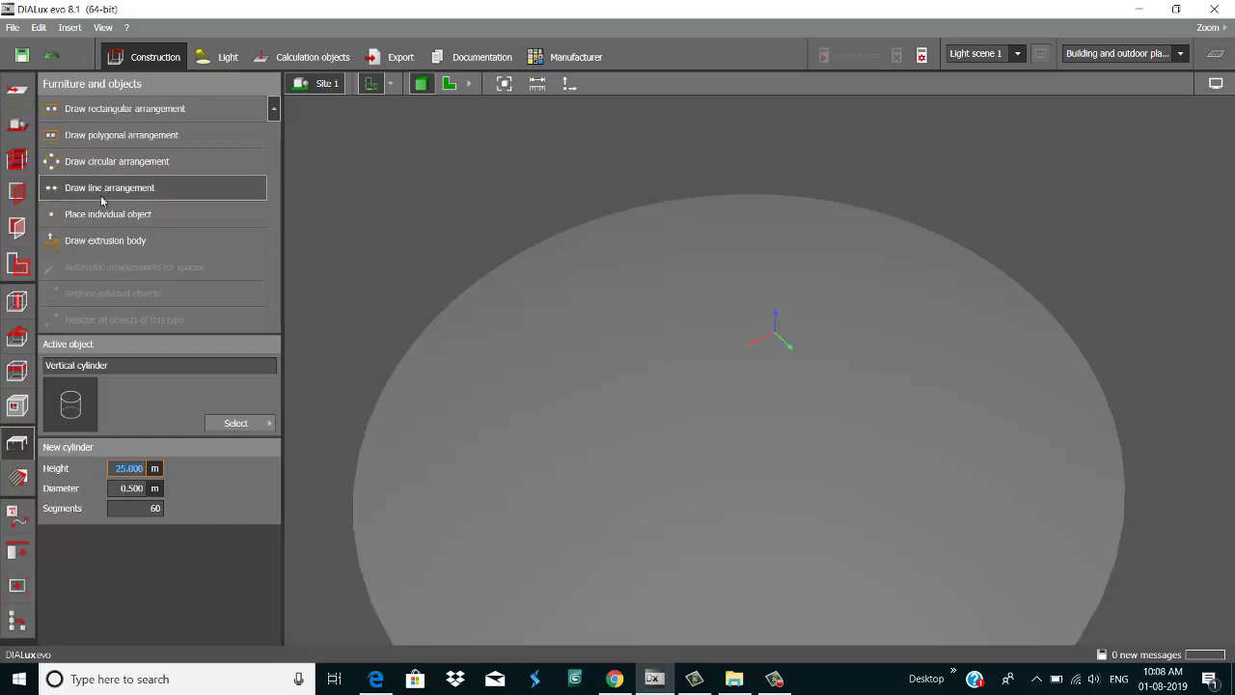
- Place the pole as an individual object on the edge of the flat disc, at about X 32.5 m, Y -14.9 m
click(91, 217)
click(92, 214)
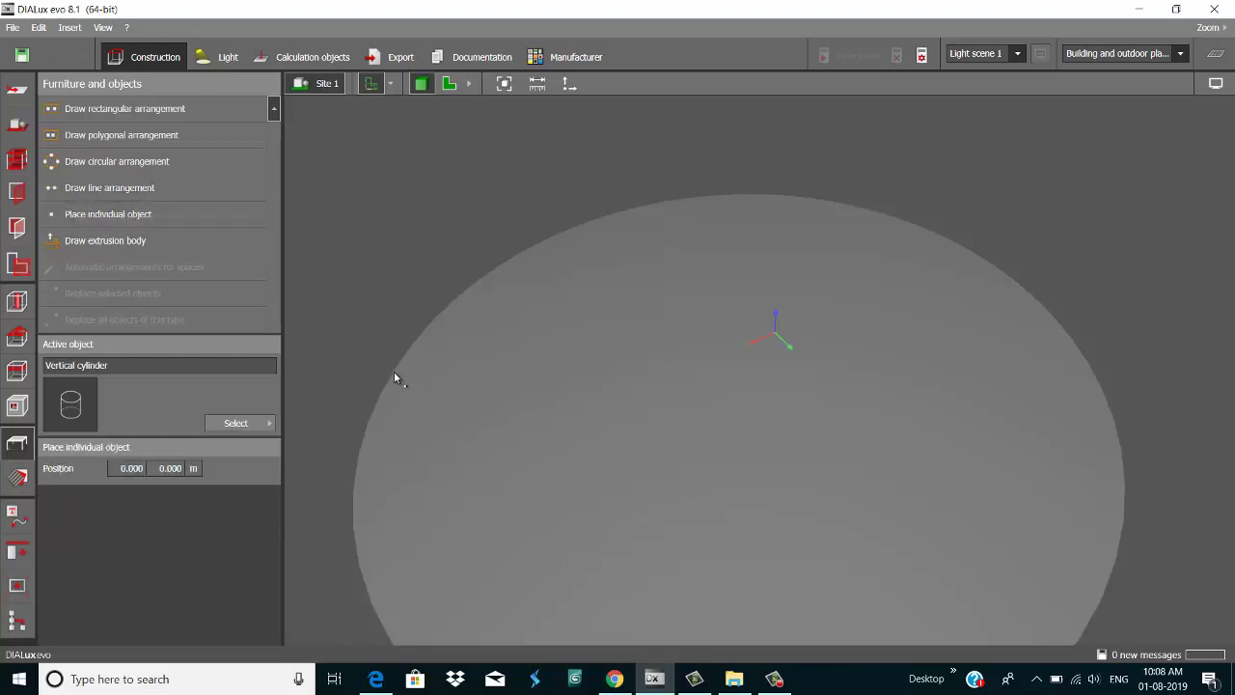
click(395, 374)
- Thin the placed pole by setting its X and Y sizes to 0.200 m
scroll(431, 383, down, 4)
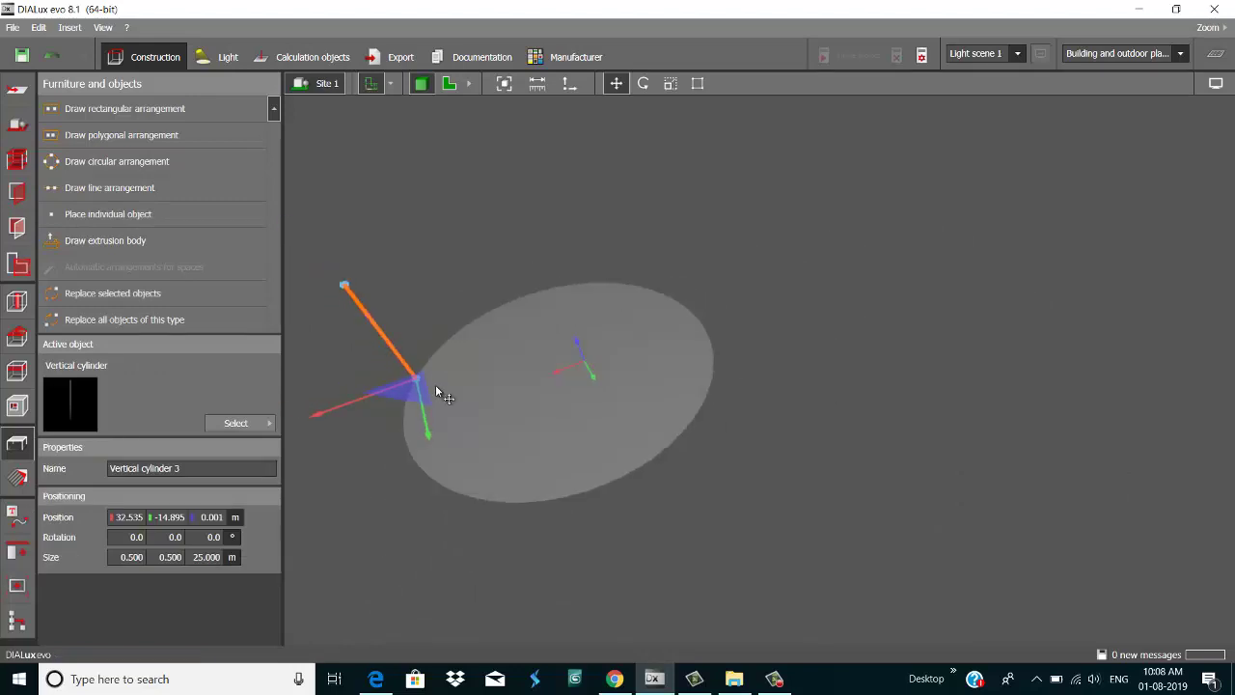
middle_drag(632, 270, 563, 313)
right_drag(487, 401, 594, 324)
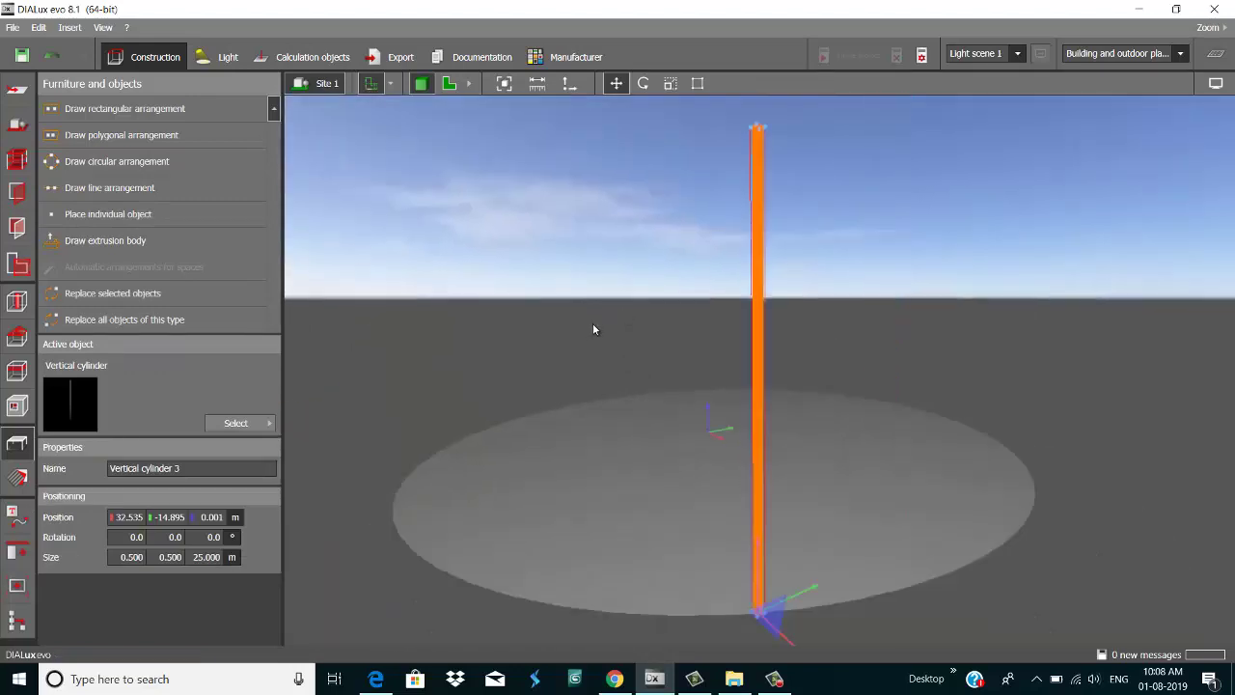
scroll(593, 329, down, 3)
right_drag(695, 383, 521, 477)
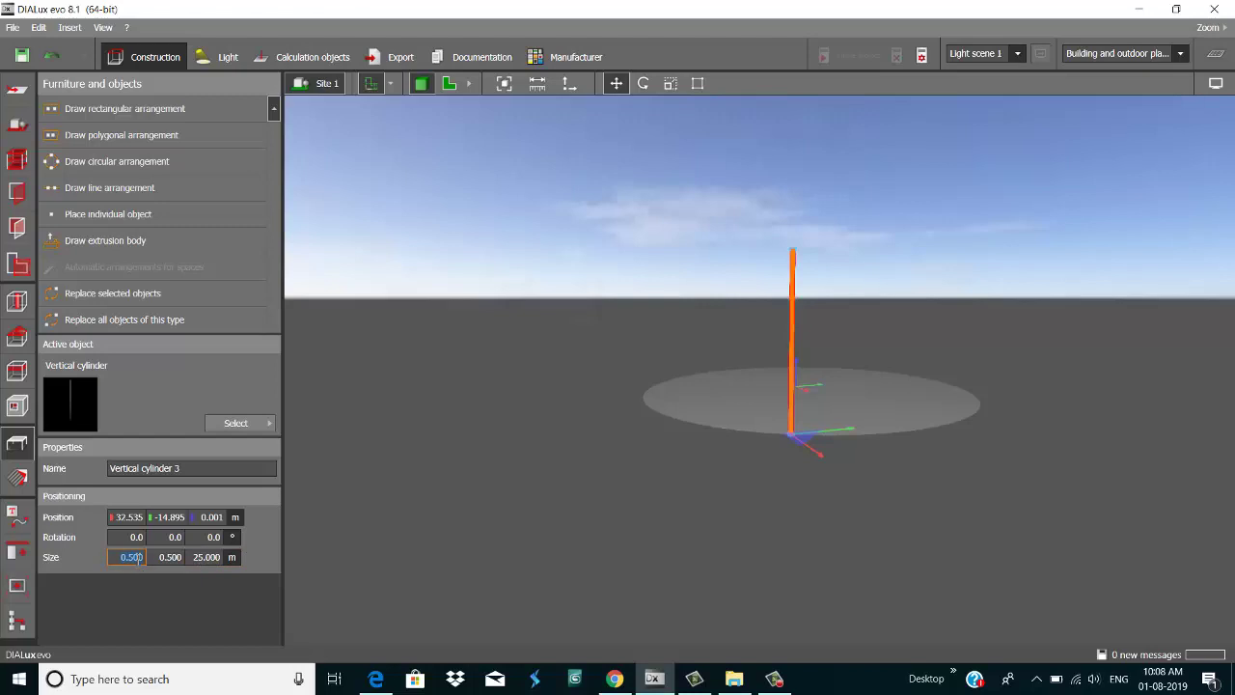
key(BackSpace)
text(.200)
click(176, 563)
text(.200)
key(Return)
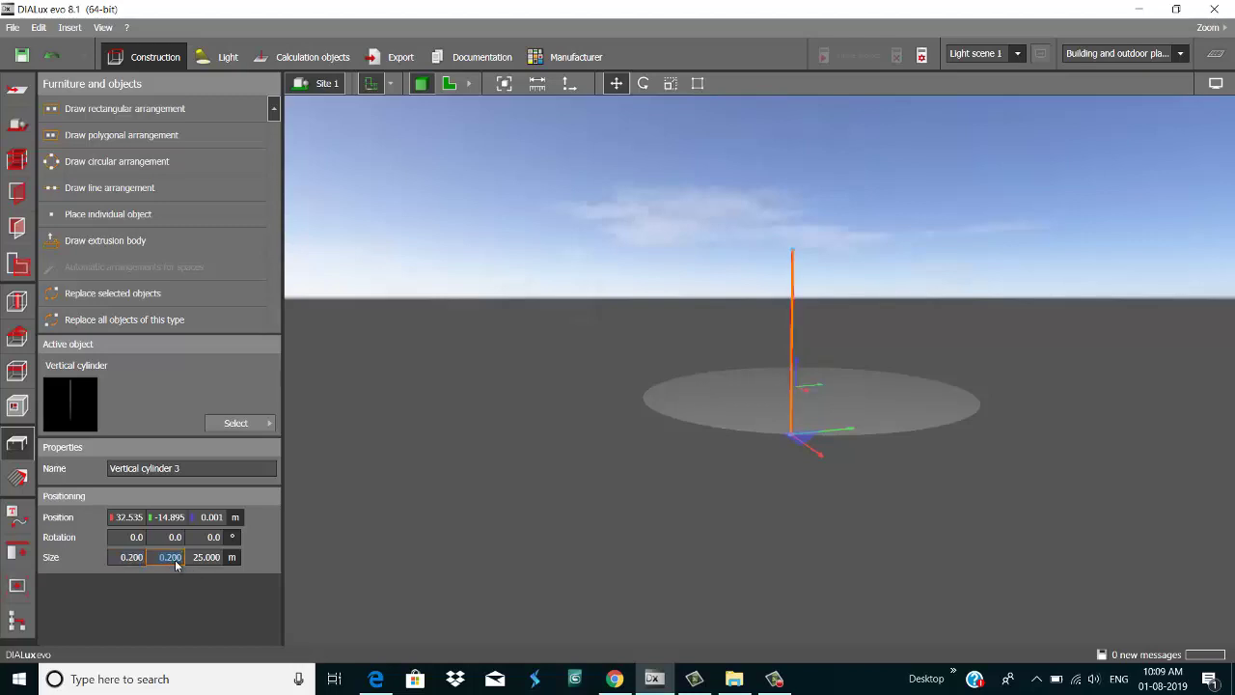
- Switch the site from 3D to the plan view, with the disc and pole in view
scroll(853, 303, down, 3)
right_drag(953, 323, 956, 460)
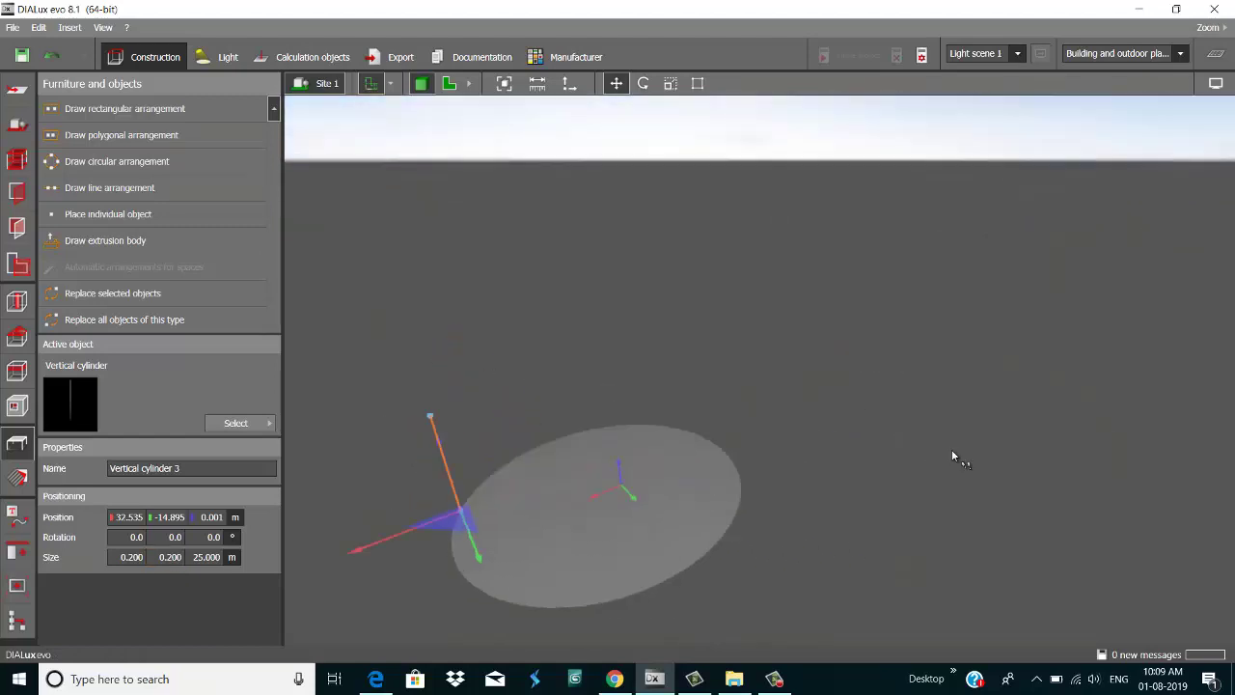
right_drag(653, 495, 662, 470)
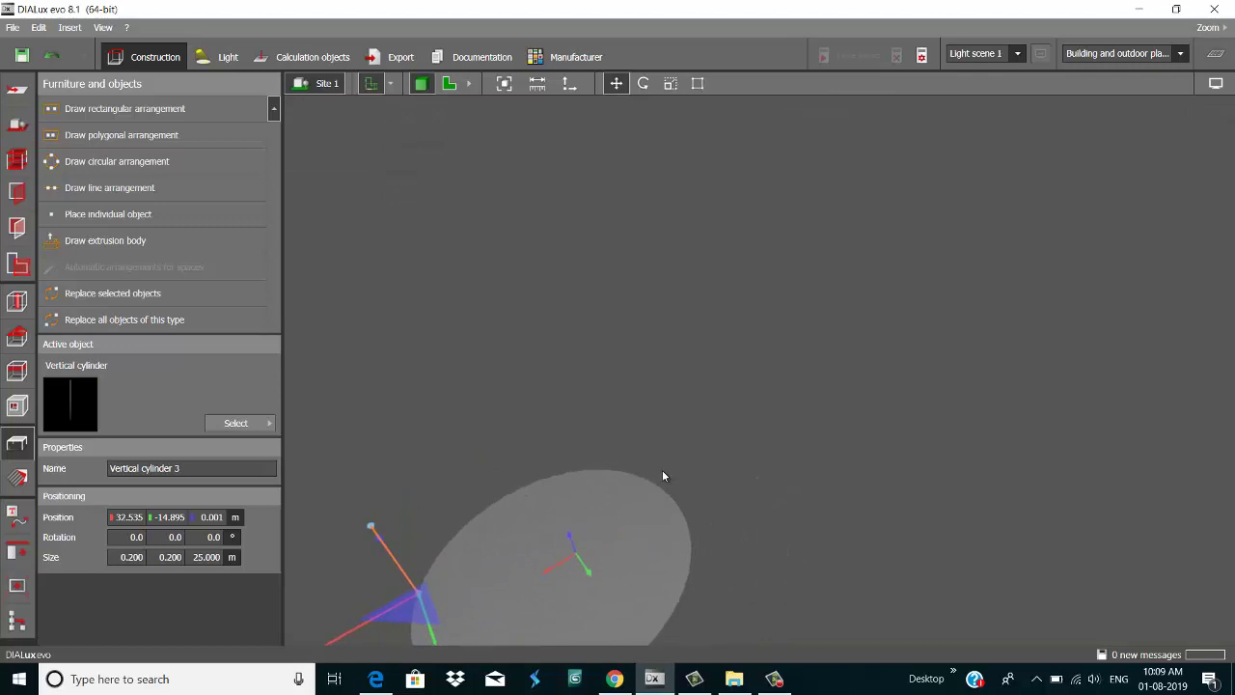
scroll(665, 476, down, 3)
mouse_move(617, 526)
right_down()
mouse_move(631, 505)
mouse_move(639, 530)
right_up()
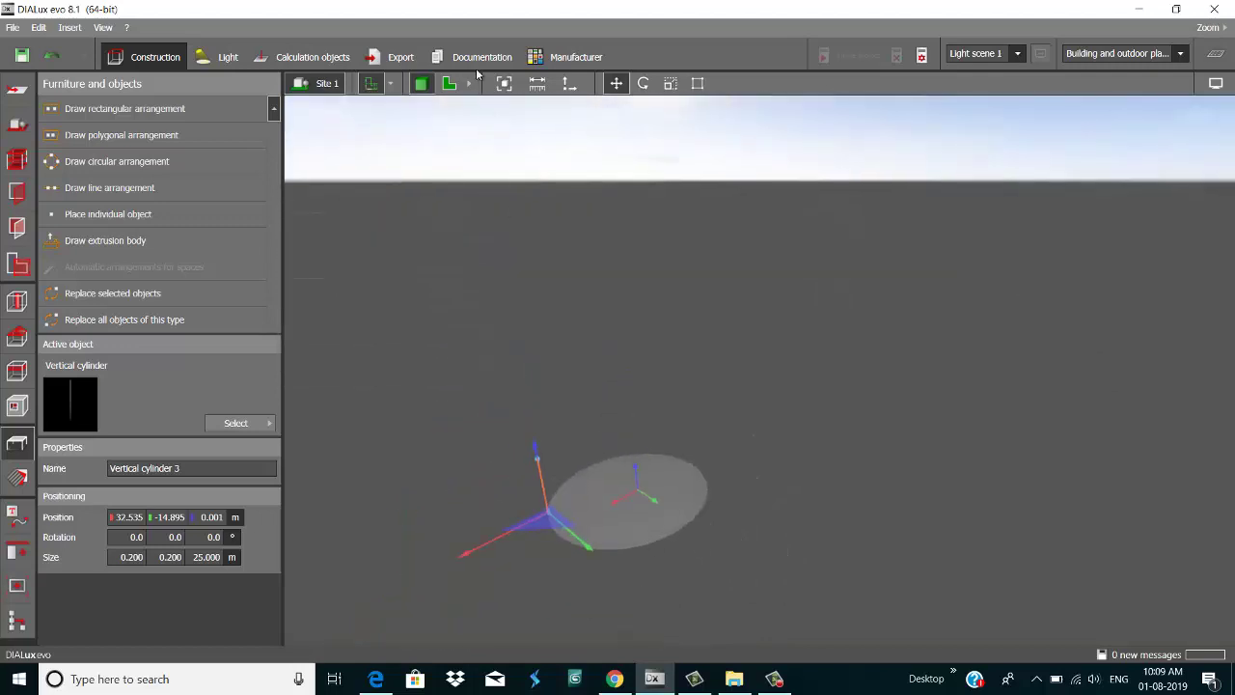
click(449, 84)
scroll(653, 318, down, 2)
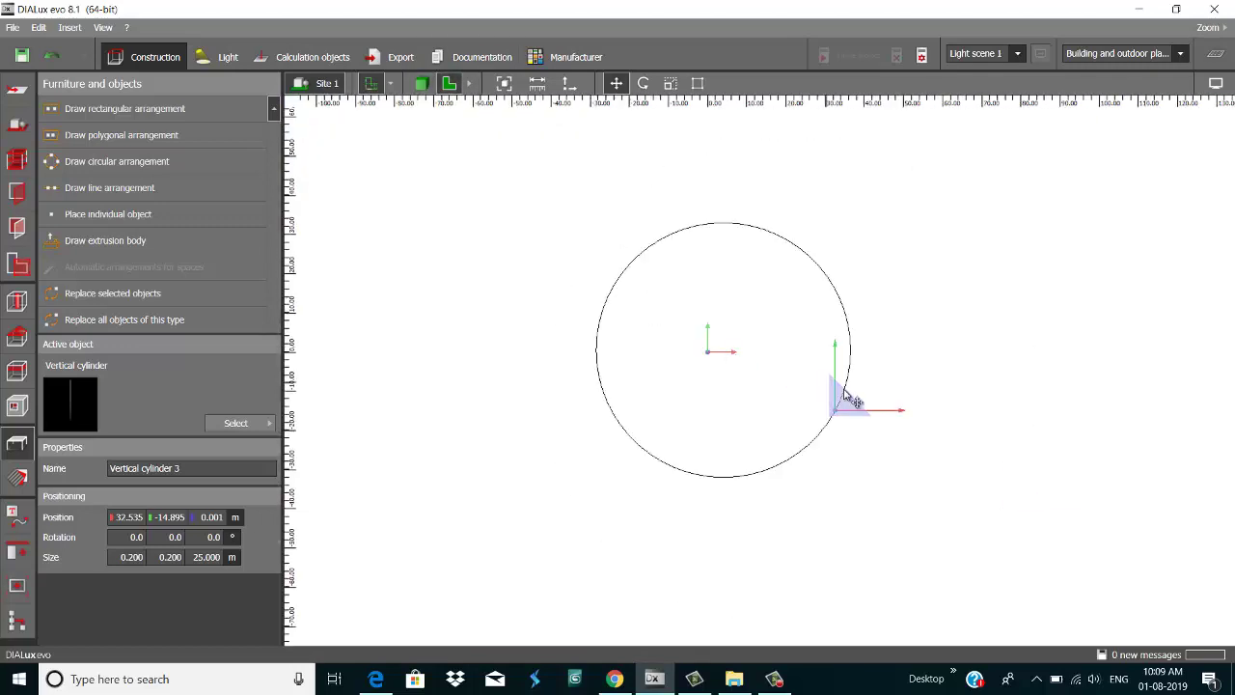
scroll(801, 445, up, 2)
scroll(854, 434, down, 2)
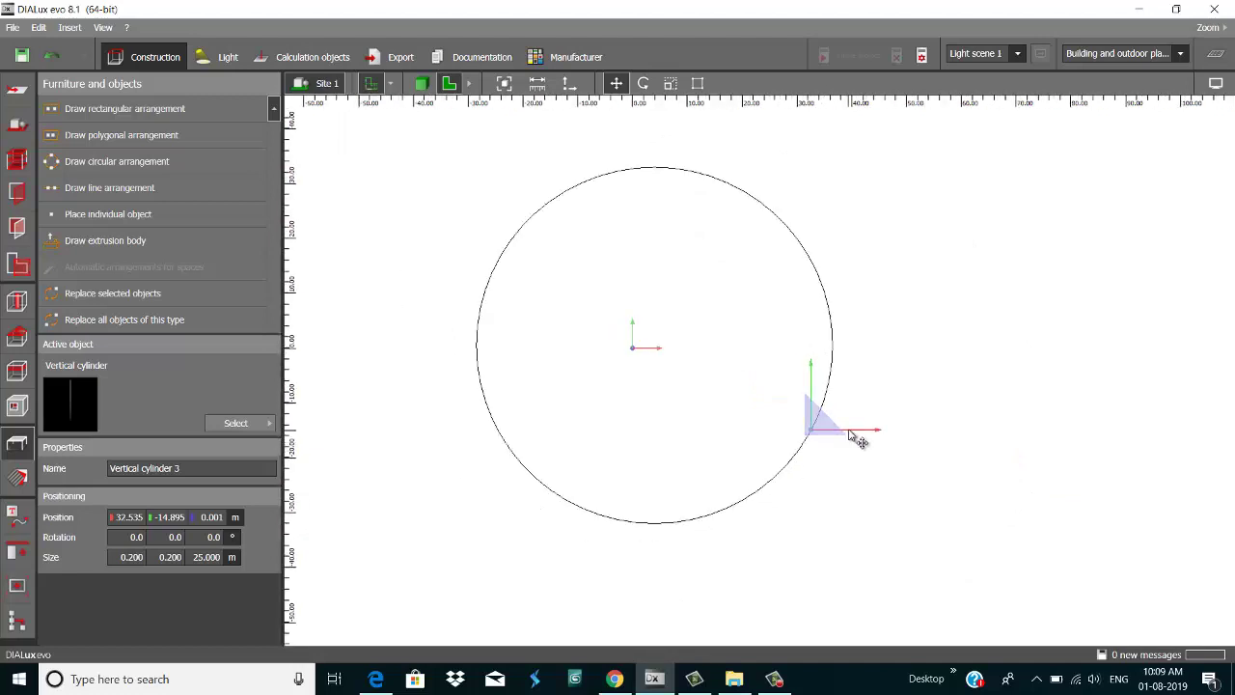
click(268, 424)
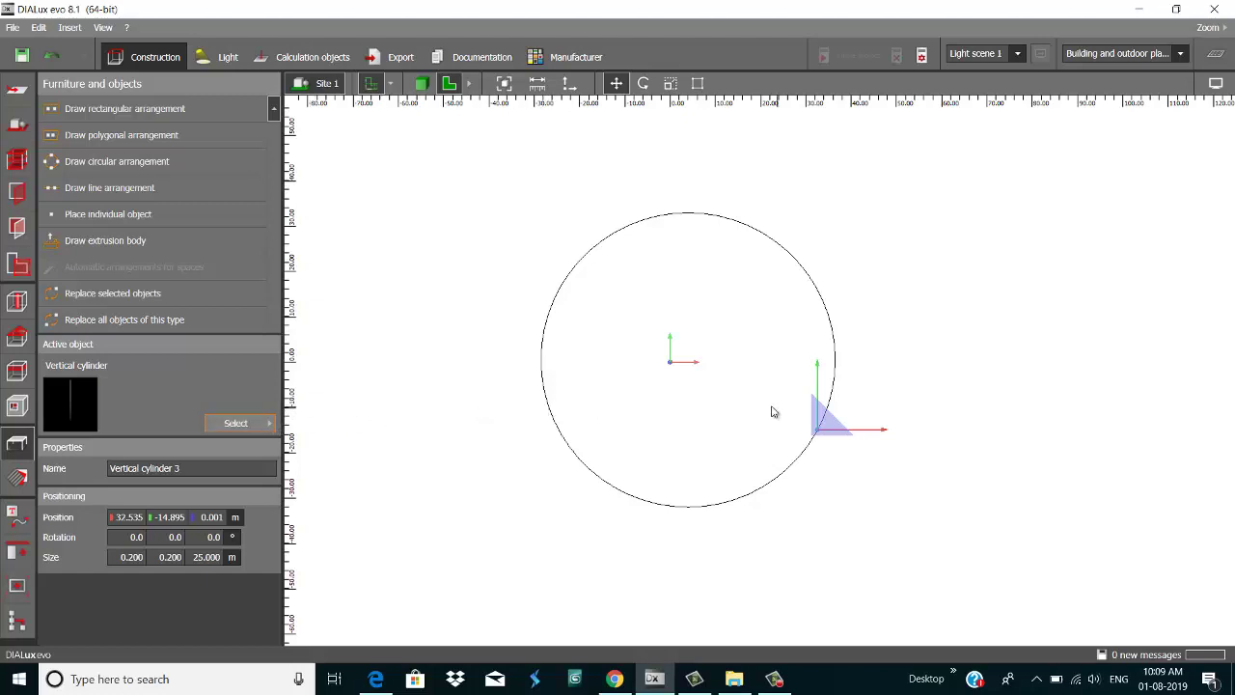
click(273, 423)
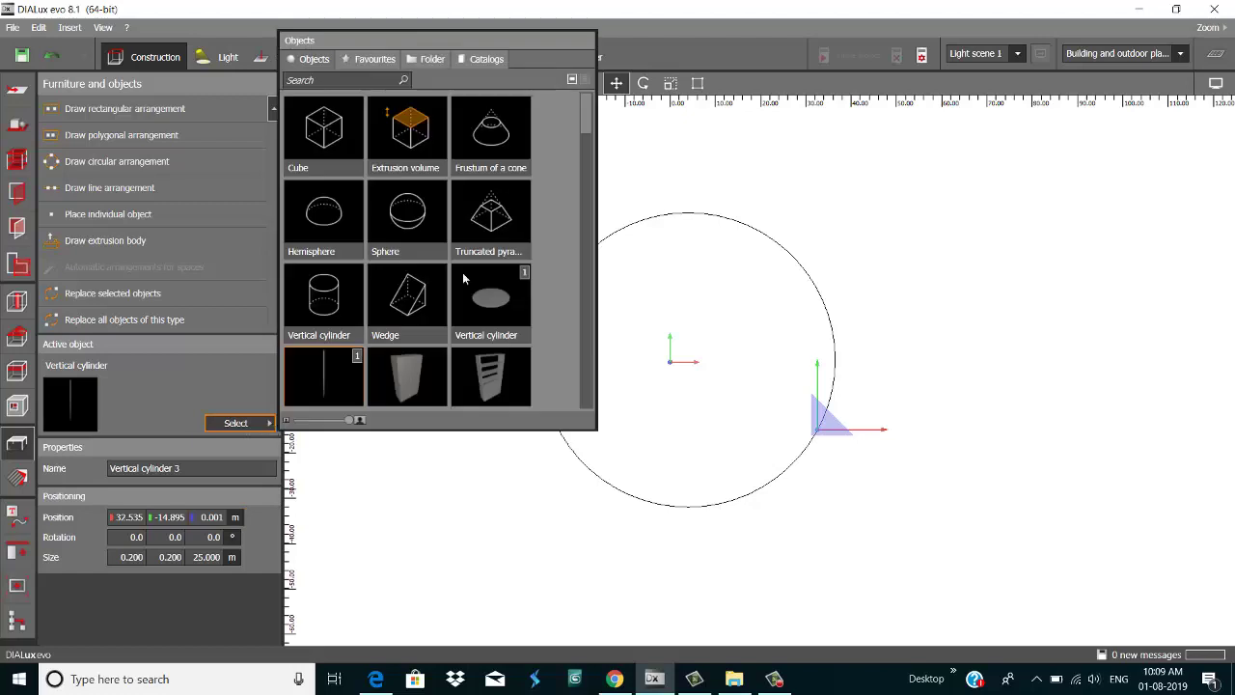
click(325, 292)
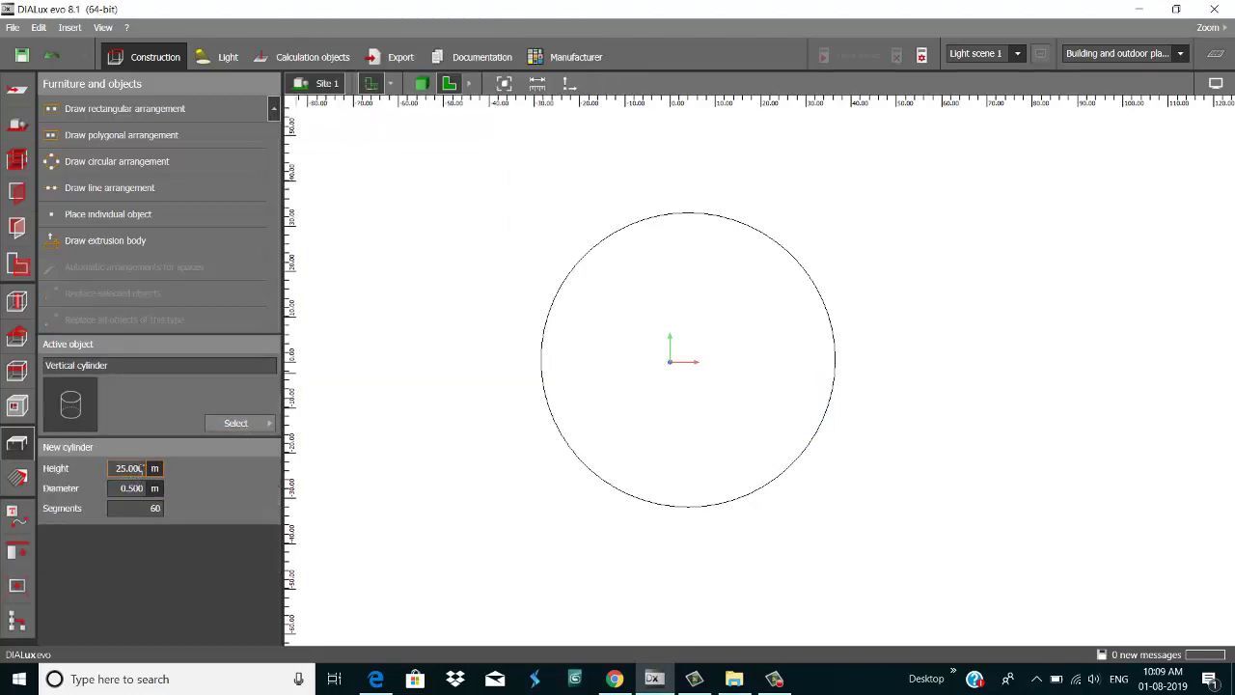
click(273, 423)
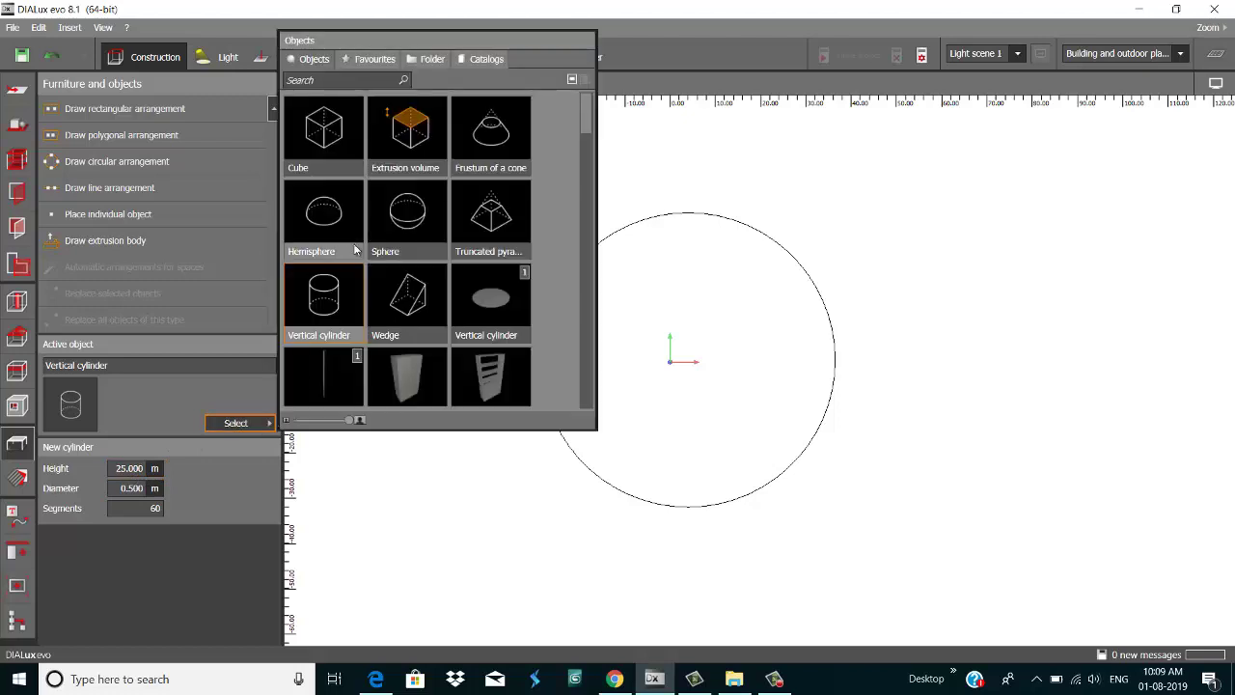
click(478, 302)
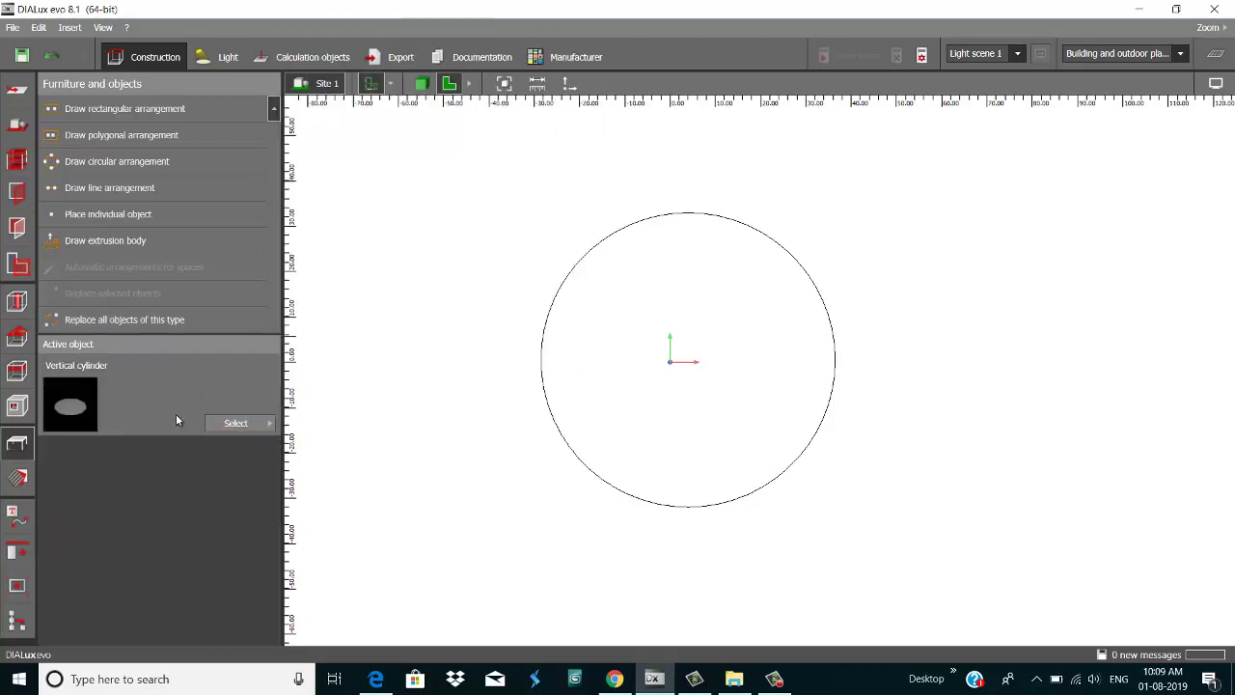
- Choose the basic vertical cylinder as the active object, with a height of 0.001 m and a diameter of 70 m
click(270, 423)
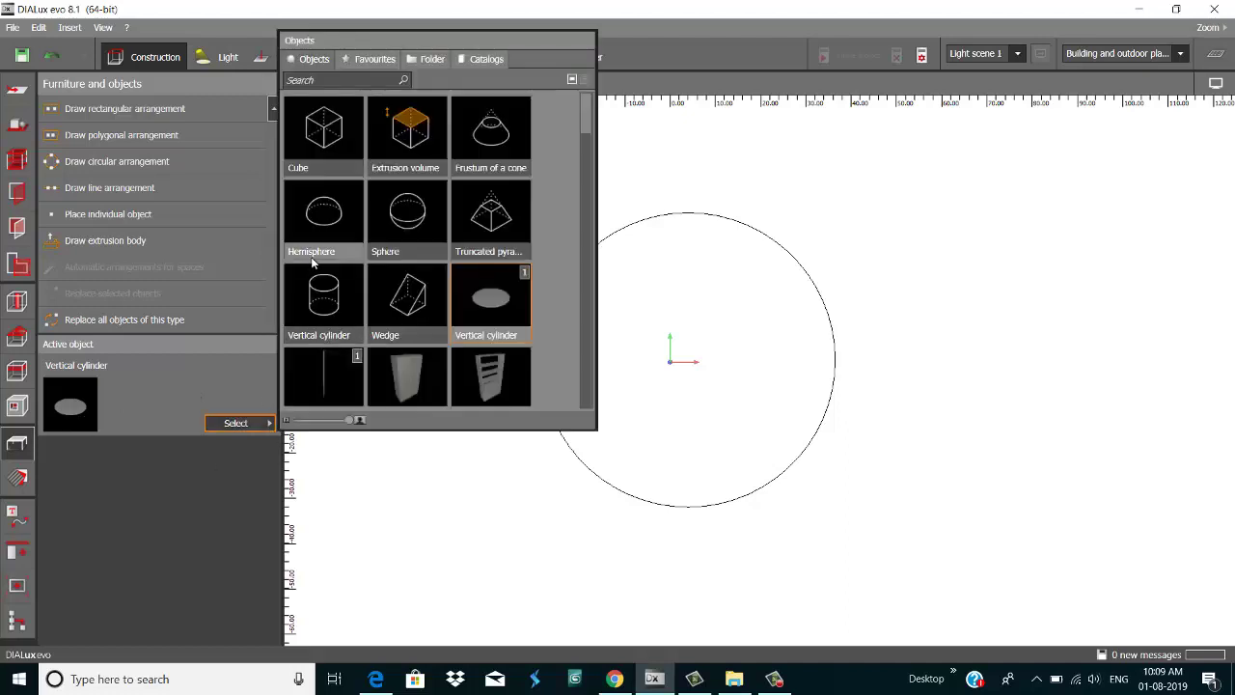
click(317, 305)
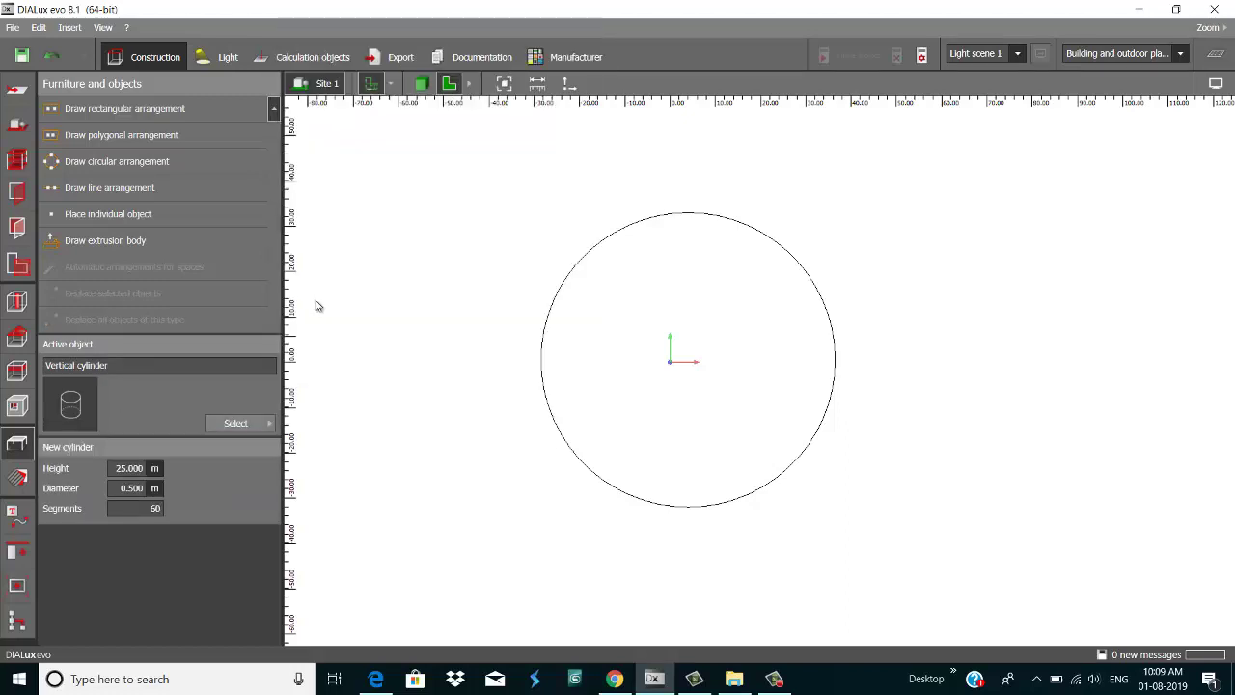
click(129, 469)
text(0.001)
click(135, 490)
text(5)
text(0)
key(Return)
- Place the 70 m cylinder as an individual object at the centre of the existing disc, at X 4.000 m, Y 0.500 m
click(105, 213)
scroll(691, 366, up, 1)
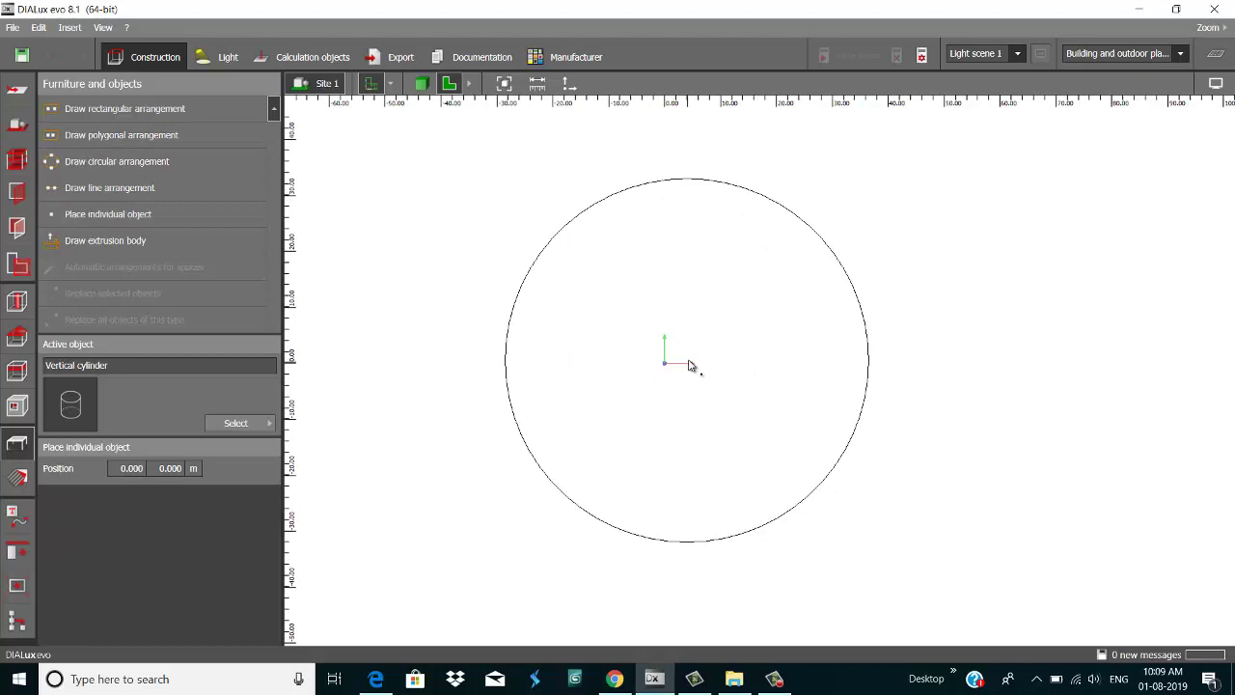
click(691, 364)
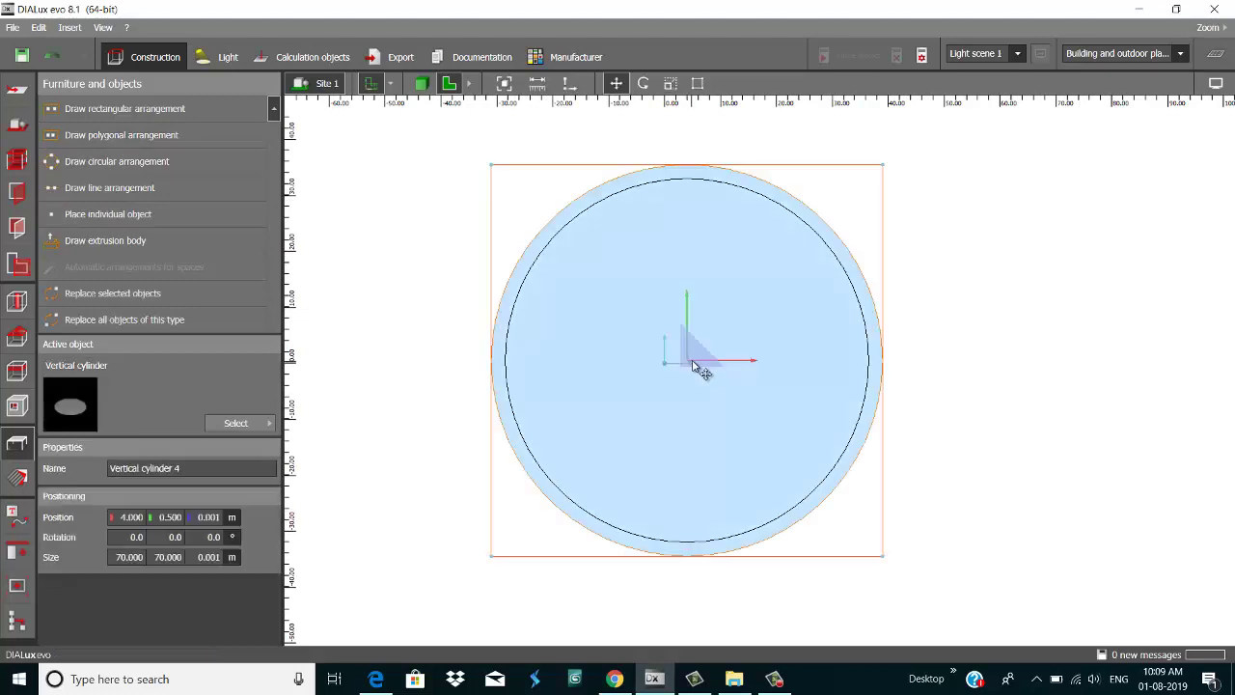
- Move the 70 m disc along the X axis, clear of the original disc, to about X 77.25 m
scroll(694, 368, down, 1)
scroll(696, 366, up, 1)
scroll(696, 366, down, 1)
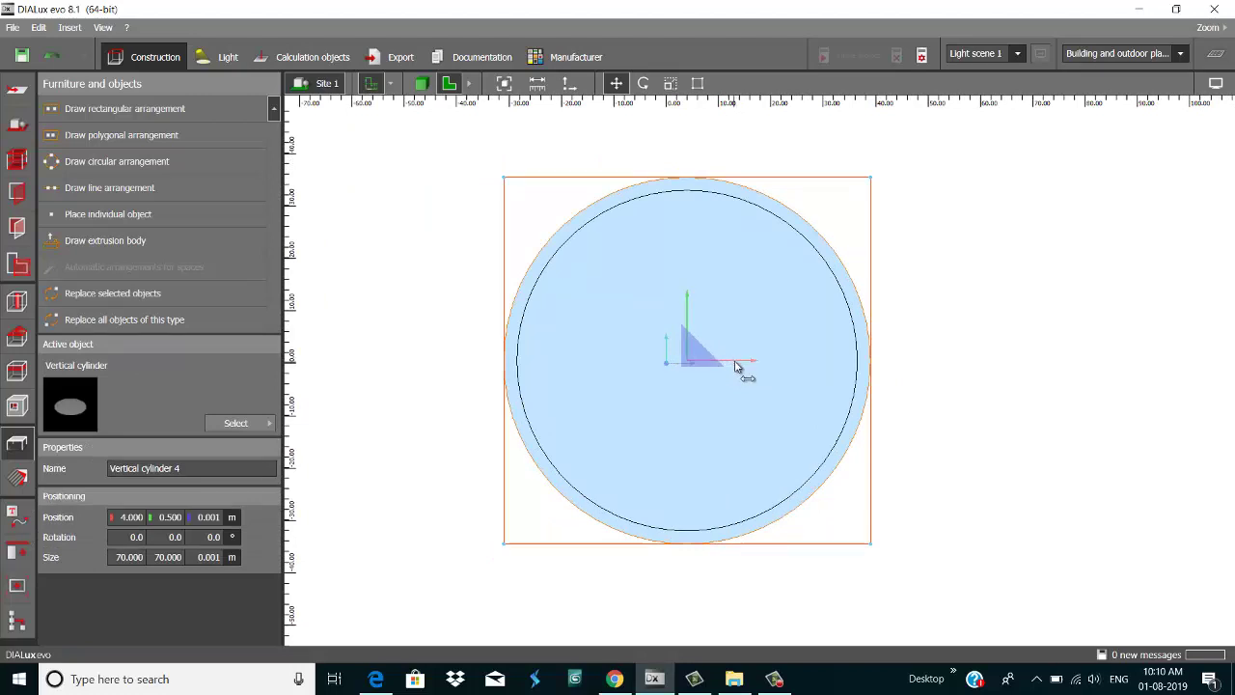
drag(735, 367, 1053, 371)
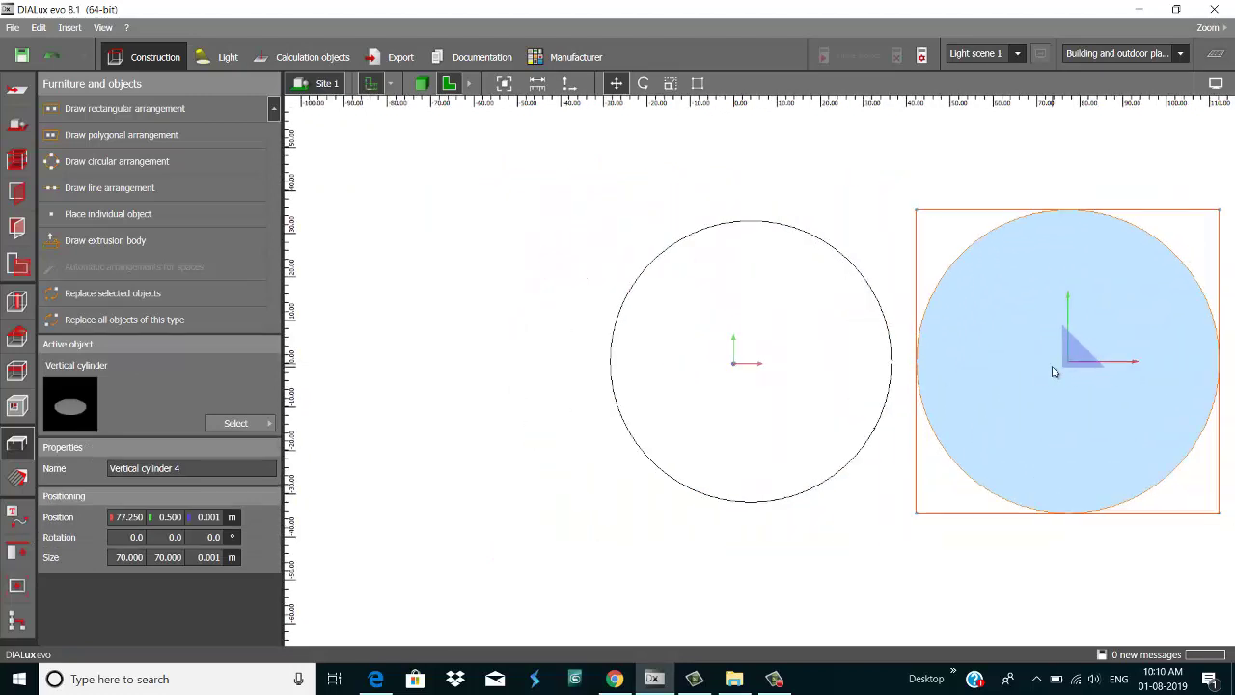
- Duplicate the original 65 m disc and move the copy along X to the centre of the 70 m disc, about X 77.25 m
click(840, 475)
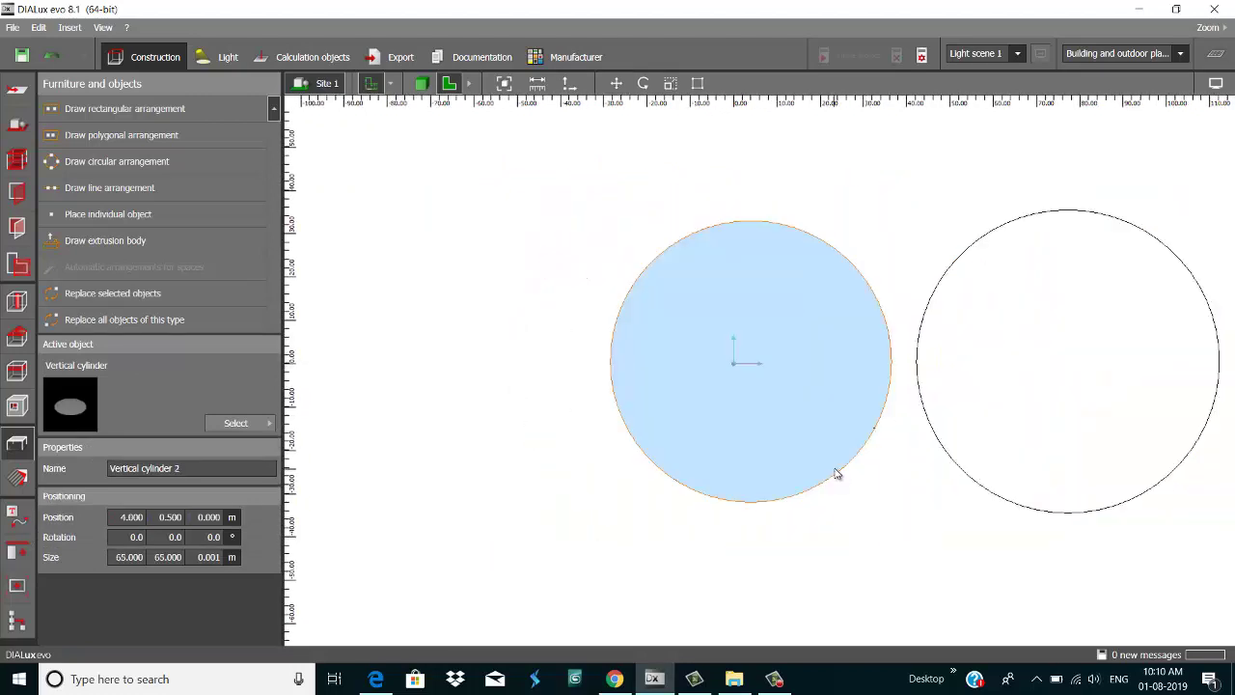
click(838, 475)
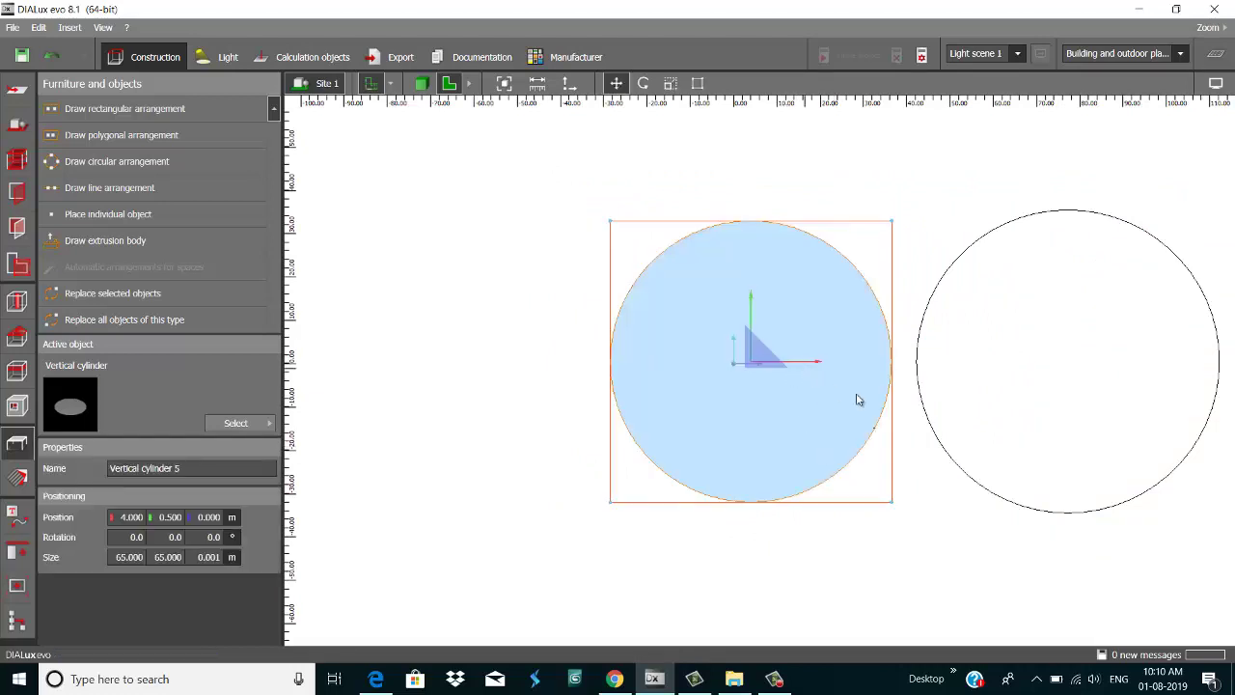
right_click(793, 415)
click(893, 423)
drag(816, 374, 1120, 382)
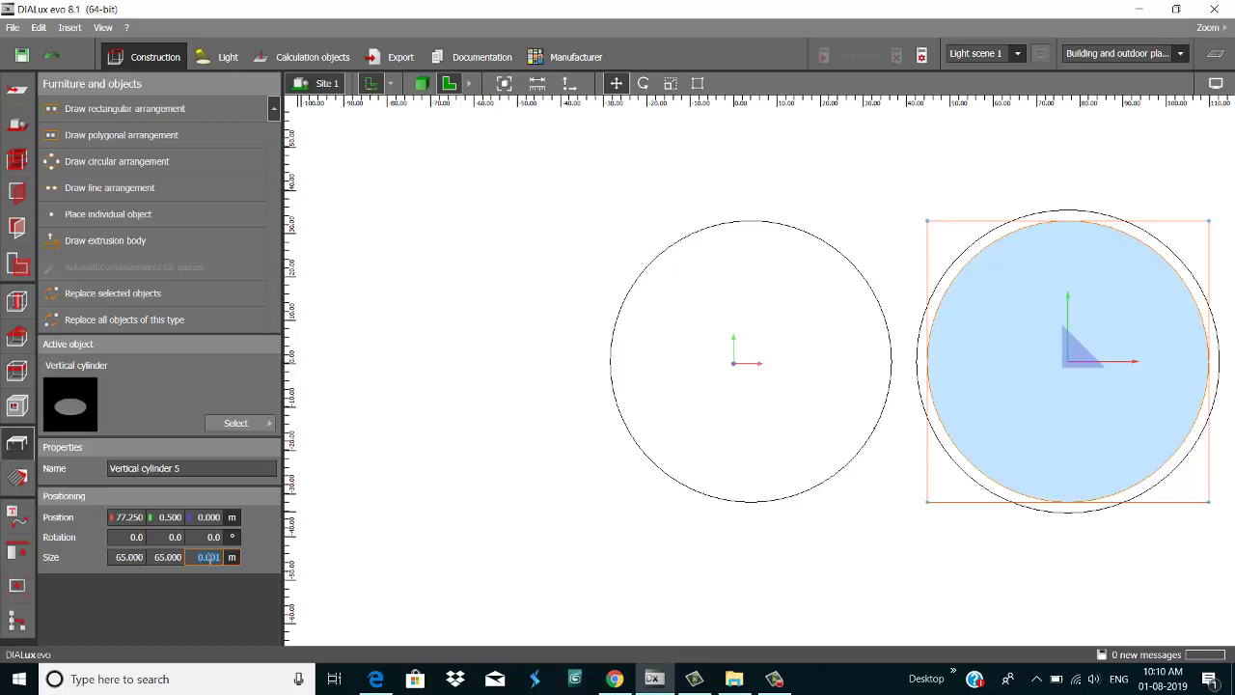
- Set the copied 65 m disc's height to 1 m, then deselect it in the 3D view
text(1)
key(Return)
scroll(469, 450, down, 1)
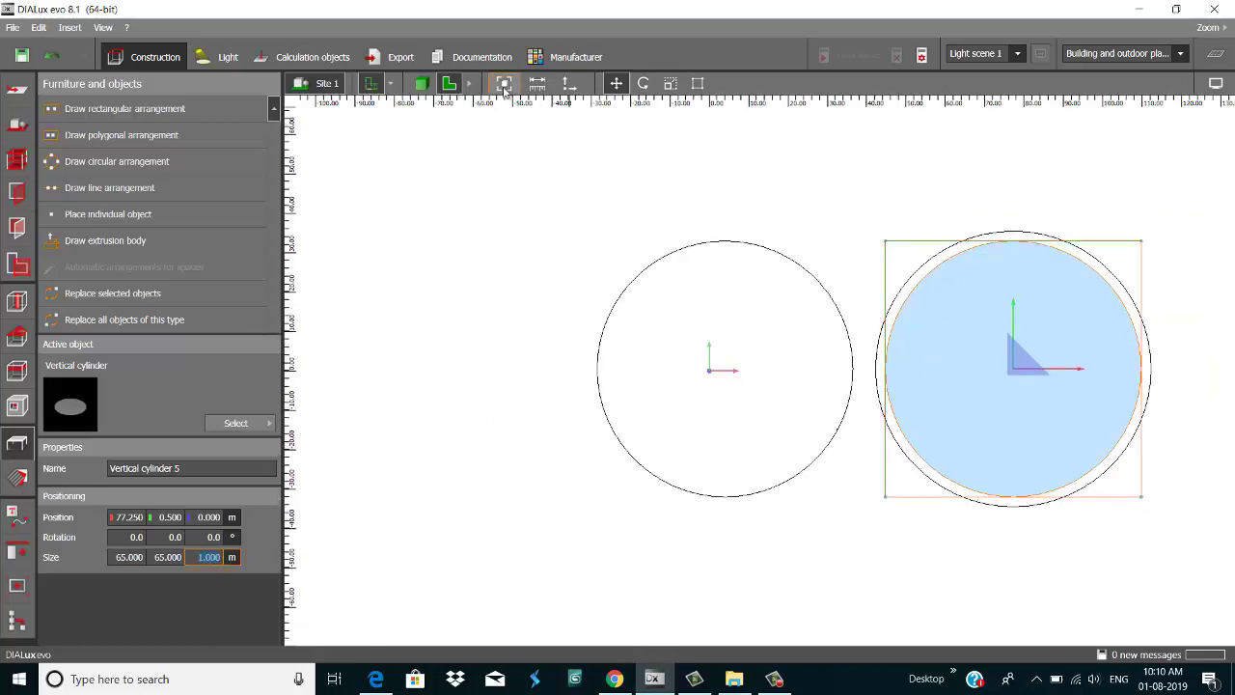
click(421, 83)
scroll(660, 427, down, 3)
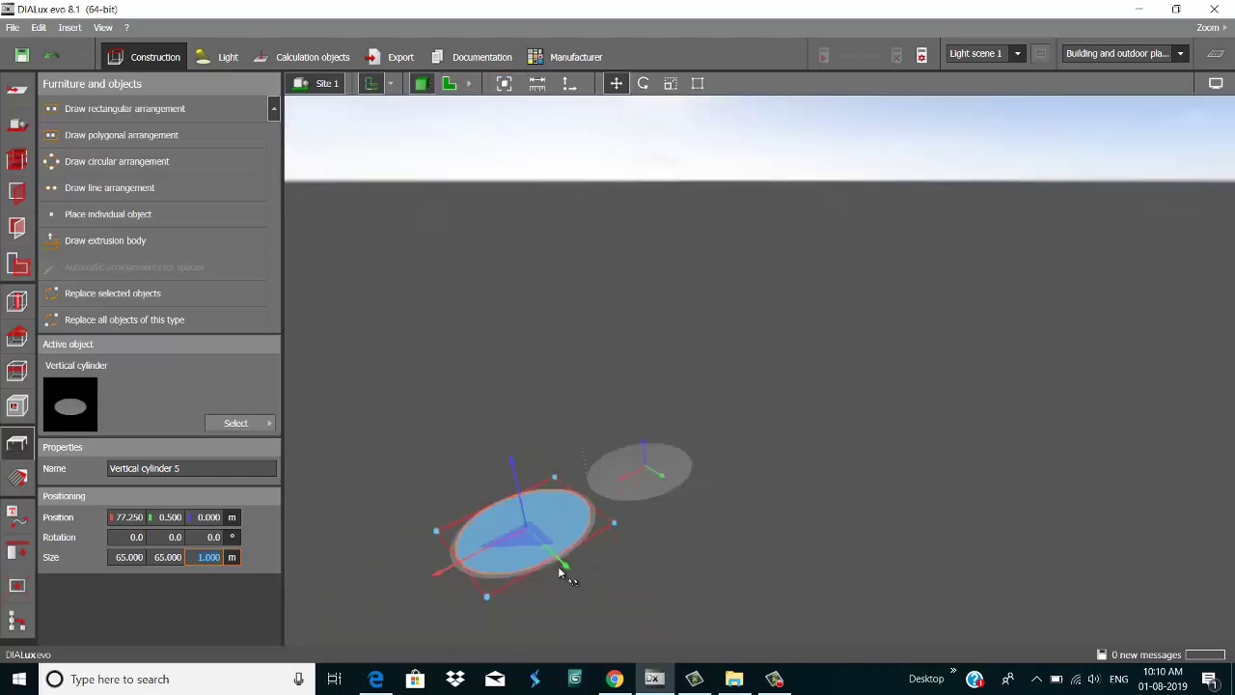
right_drag(577, 594, 598, 508)
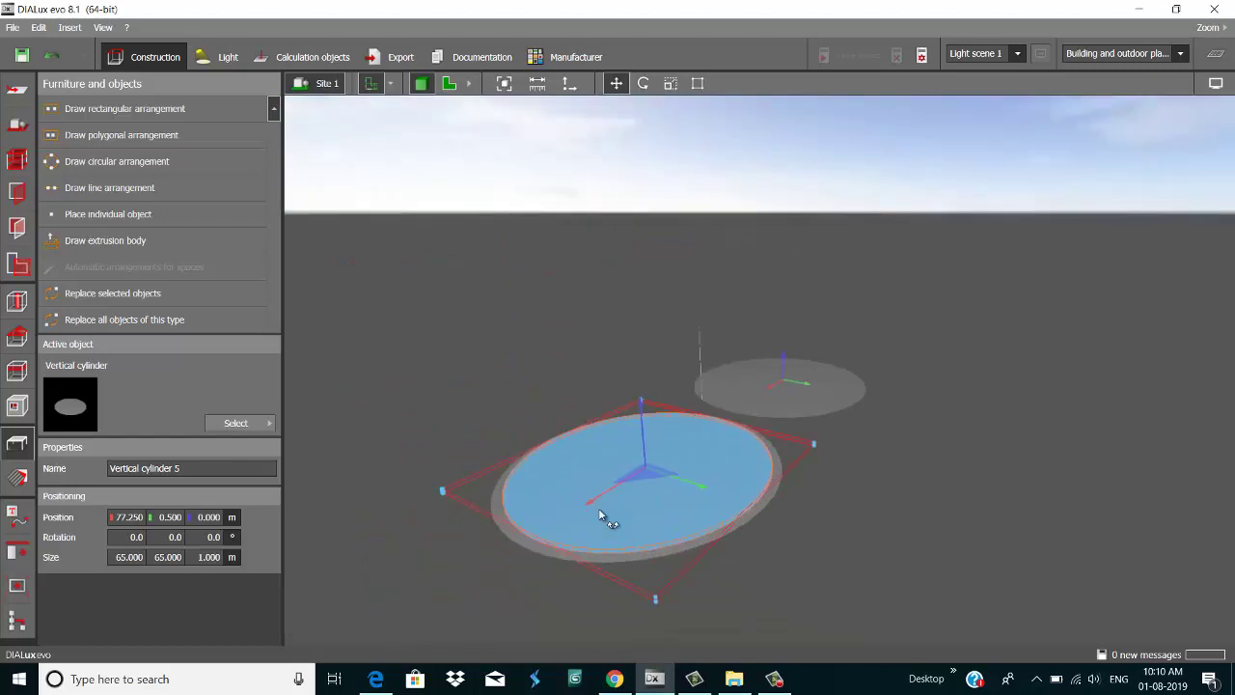
key(Escape)
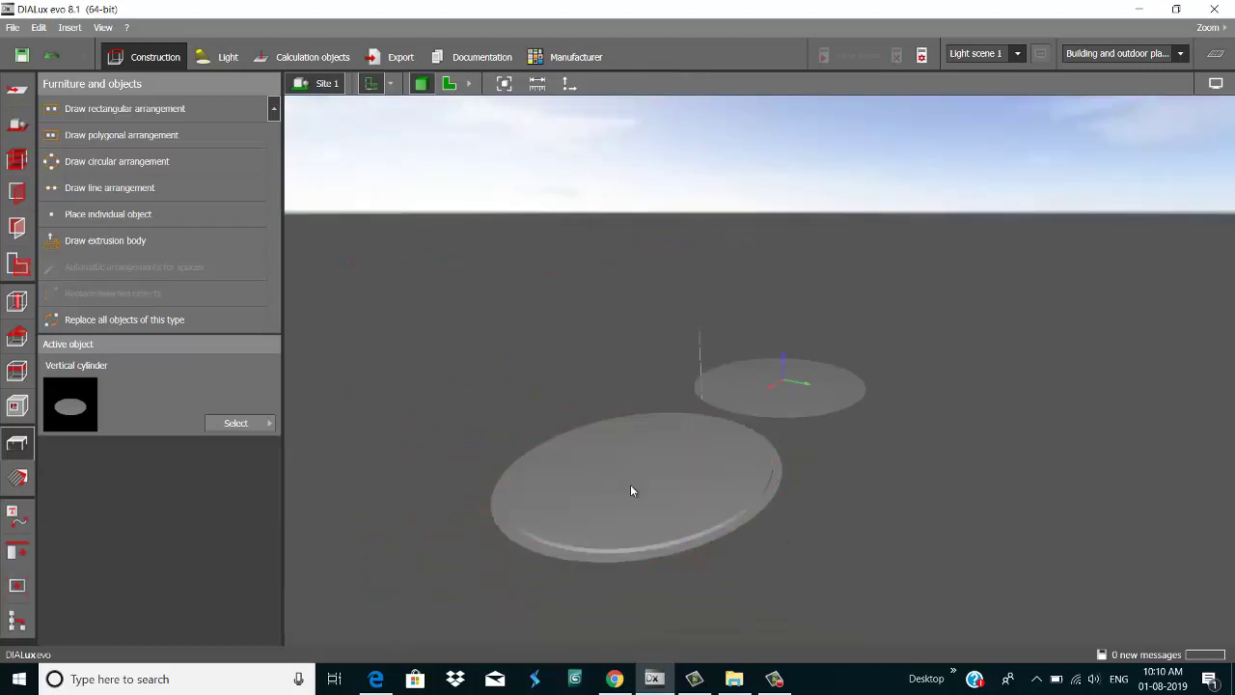
- Lower the copied 65 m disc along the Z axis to a height position of about -1 m
click(631, 491)
click(614, 85)
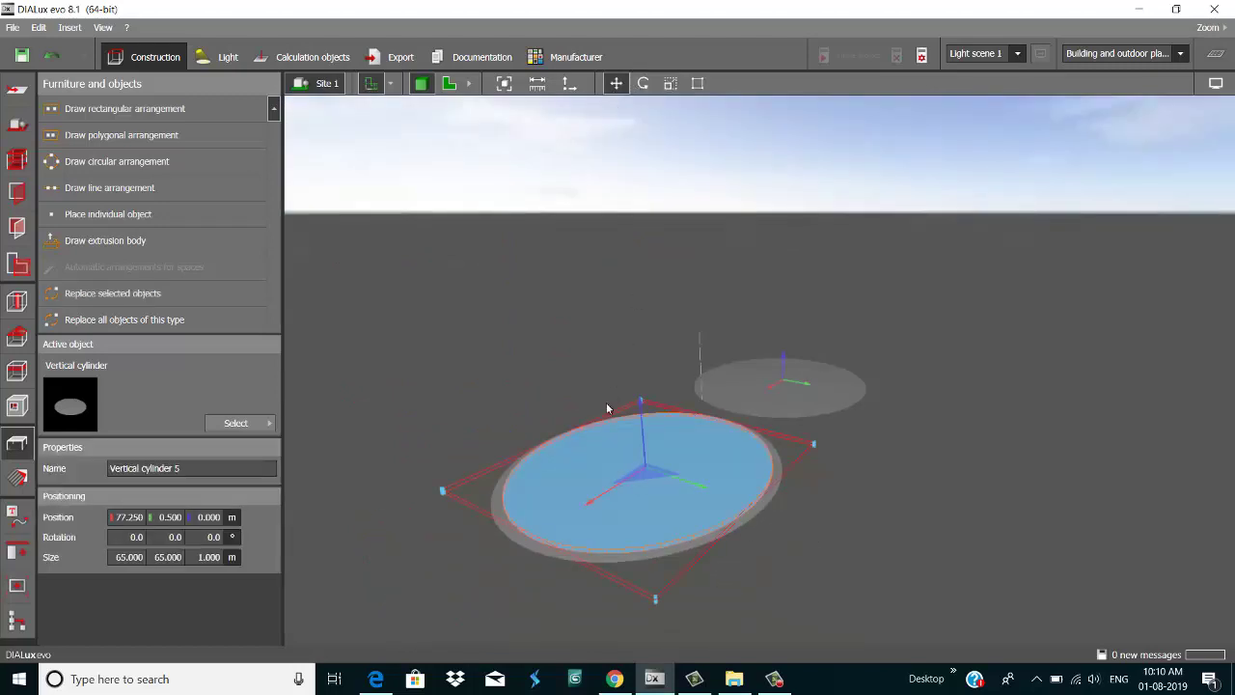
drag(641, 413, 642, 422)
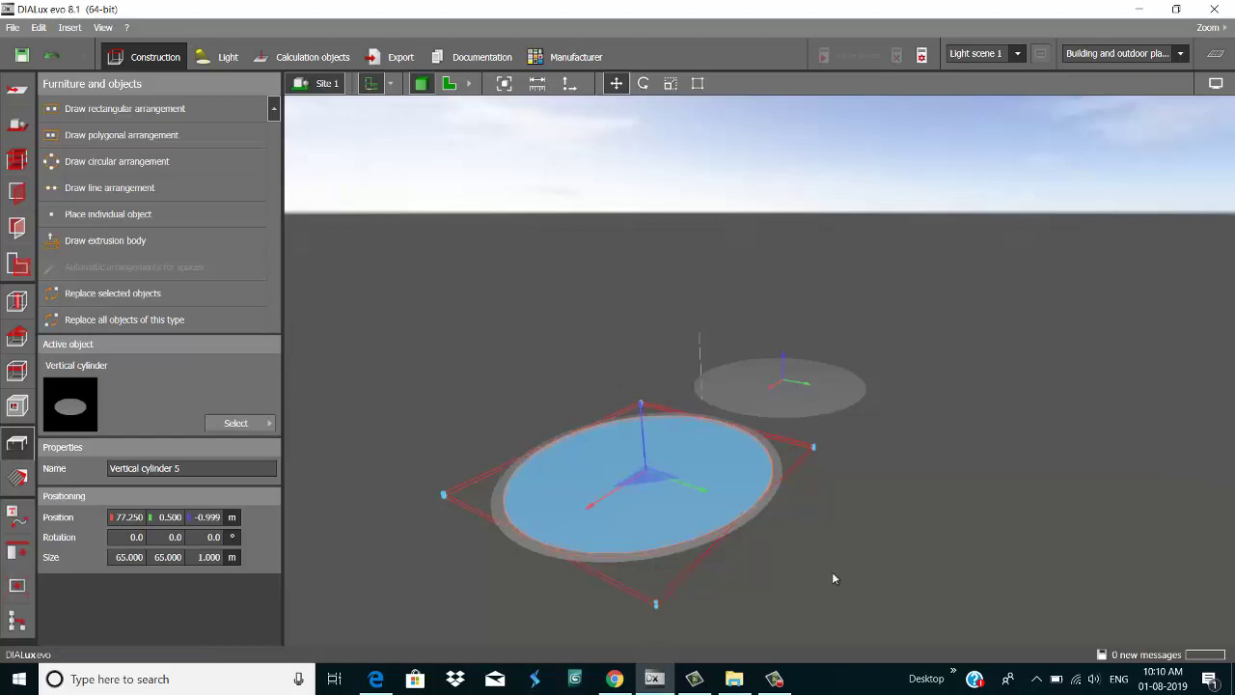
right_drag(725, 533, 752, 600)
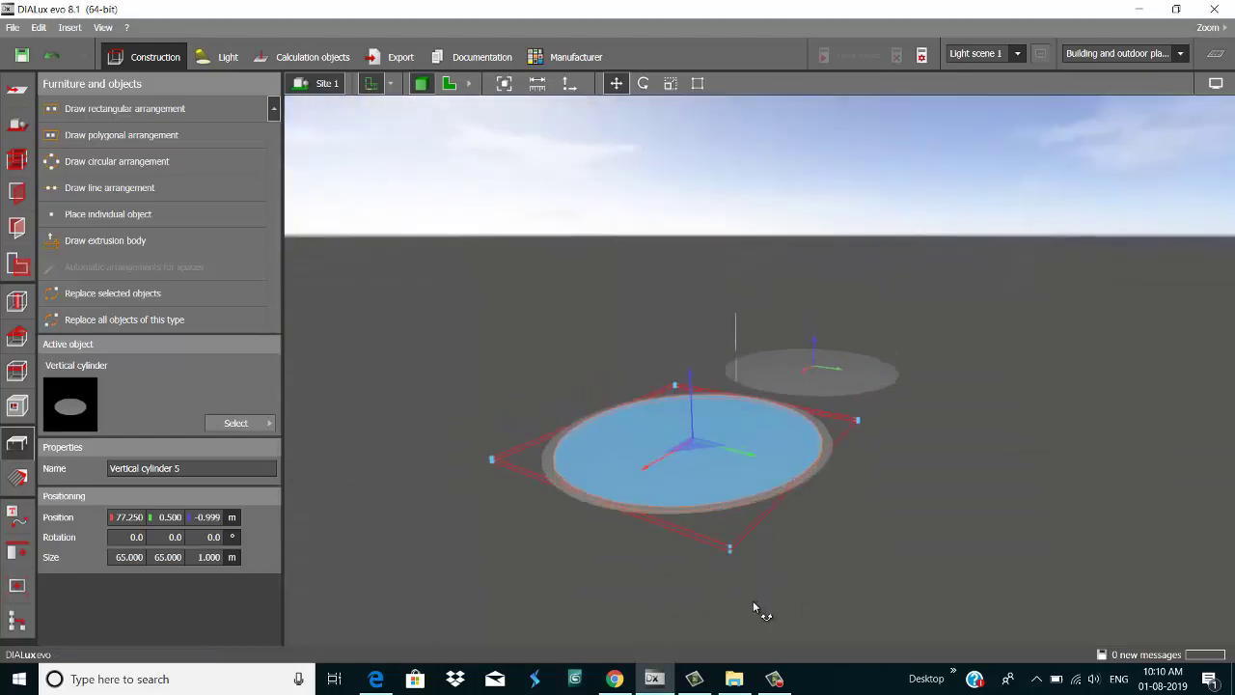
- Add the 70 m disc to the selection, subtract the 65 m disc from it, and deselect the result
ctrl+click(810, 485)
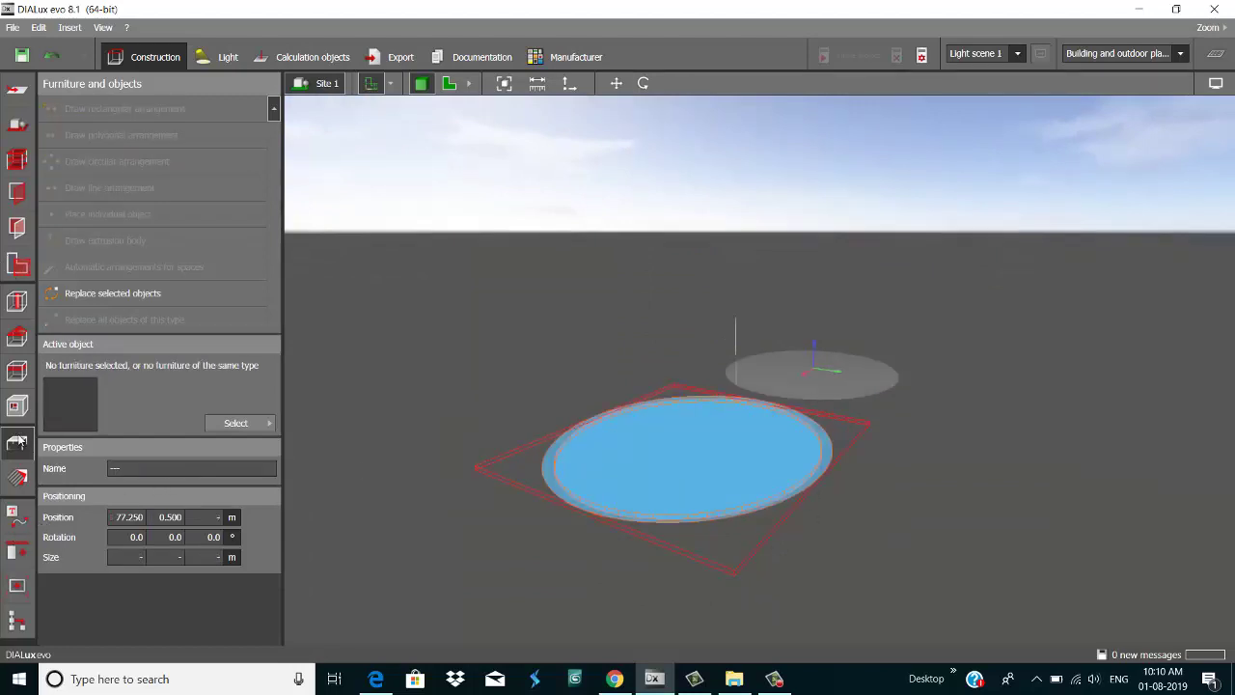
click(22, 484)
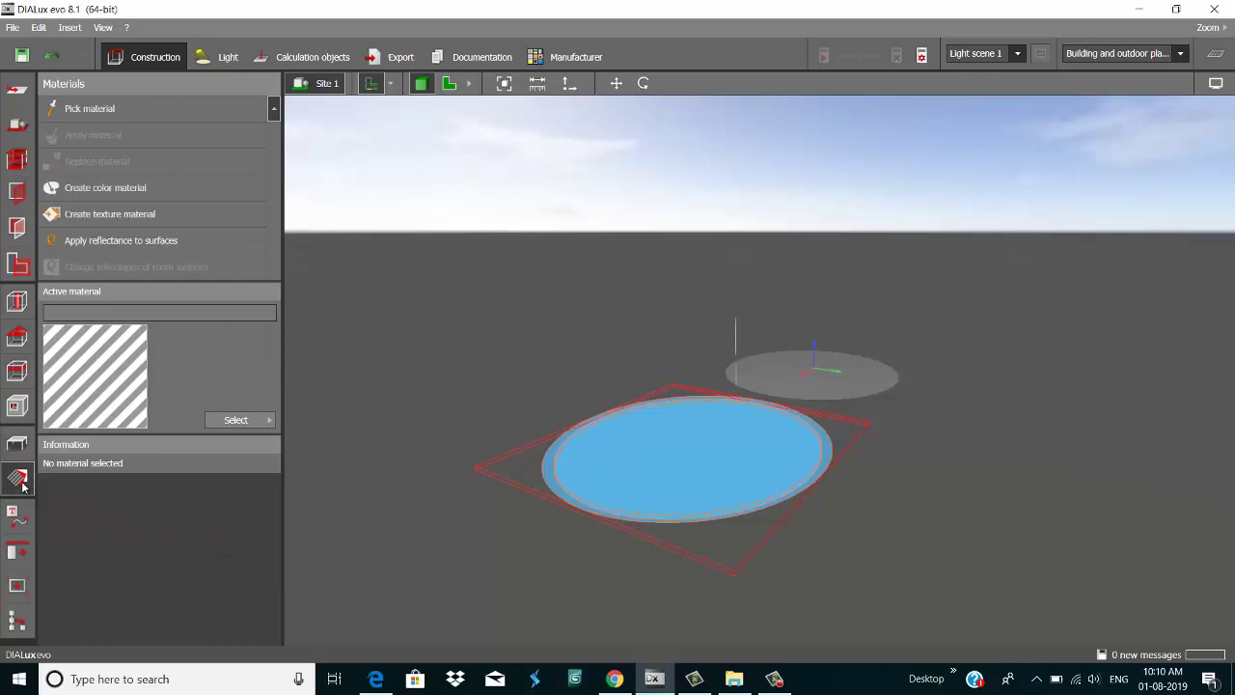
click(21, 585)
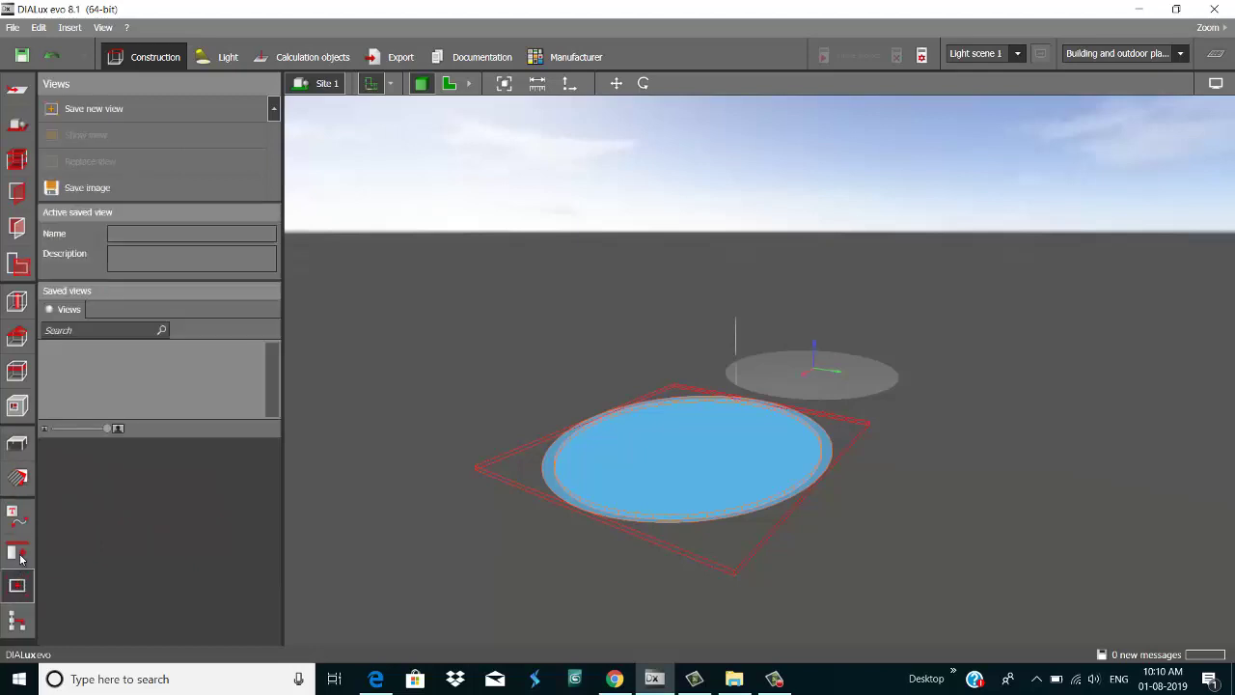
click(17, 551)
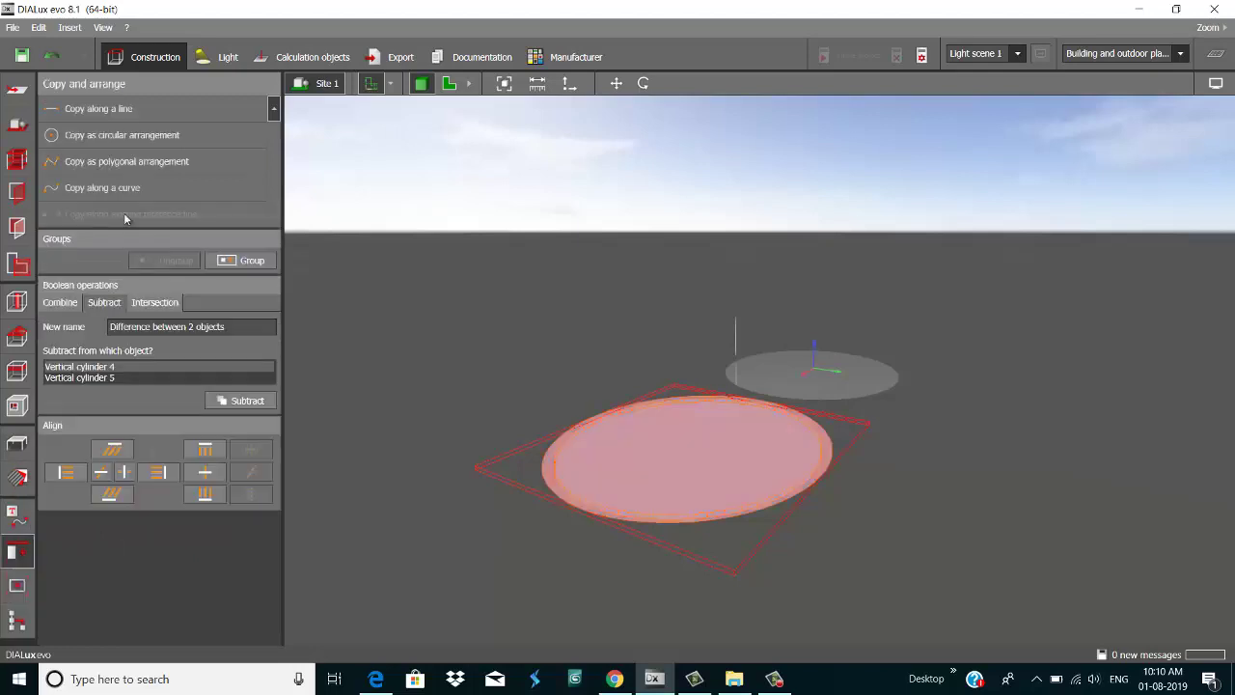
click(232, 402)
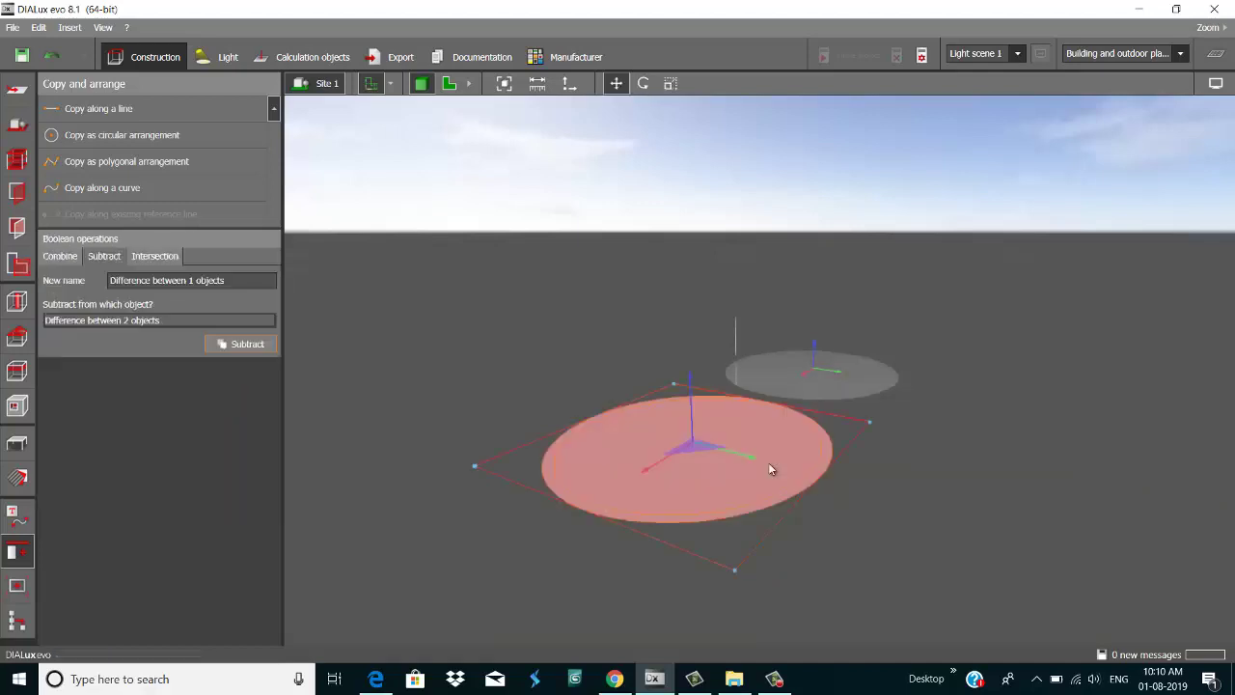
click(808, 520)
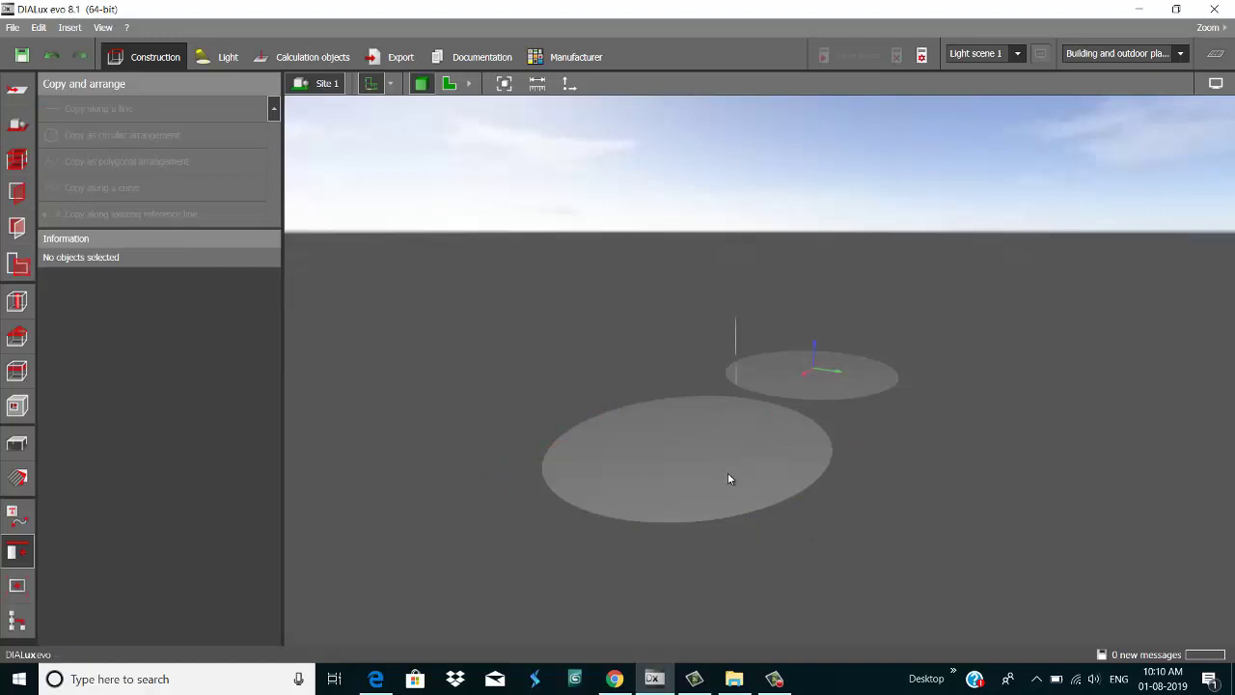
- Undo the subtraction and the lowering of the 65 m disc, then clear the selection
click(719, 473)
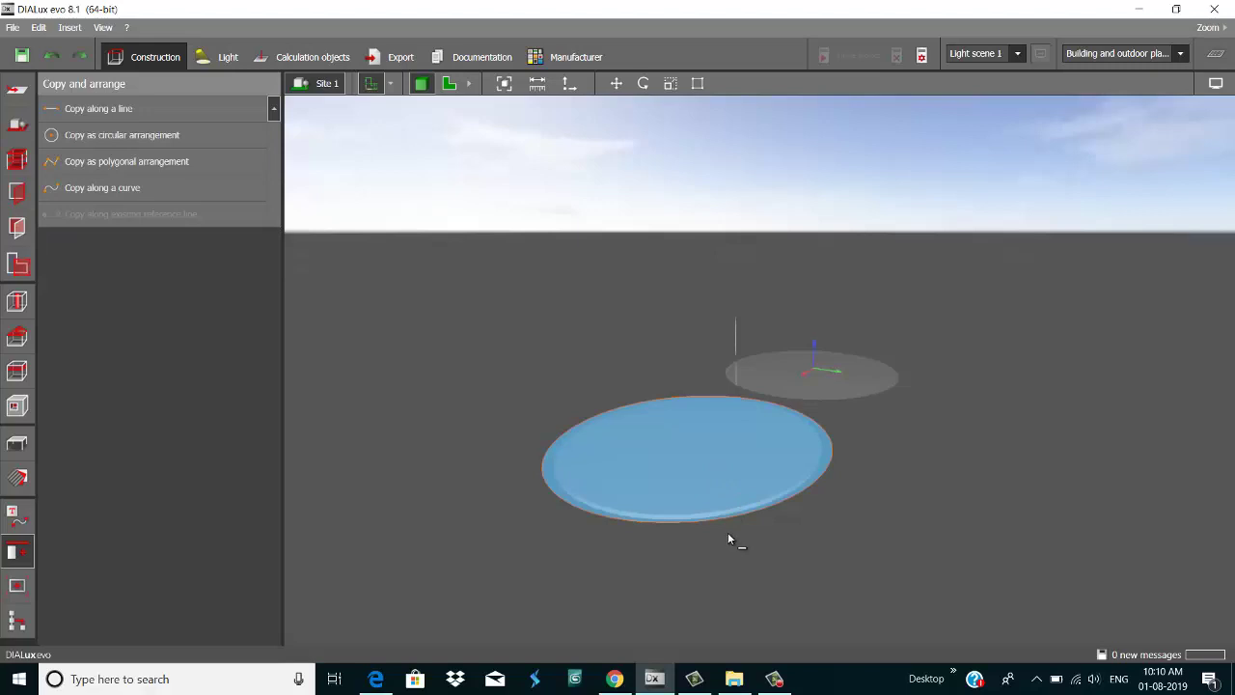
key(ctrl+v)
click(736, 558)
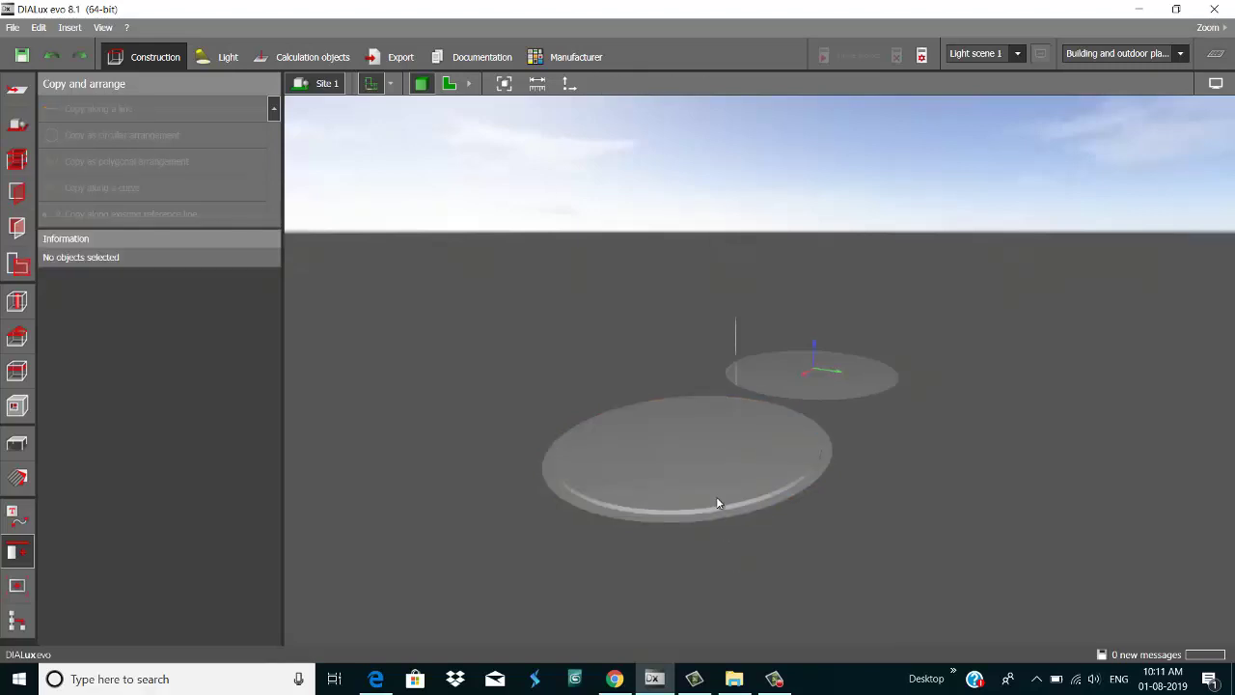
- In the front view, lower the copied 65 m disc about 0.5 m so it passes through the 70 m disc, declining the save prompt
click(710, 516)
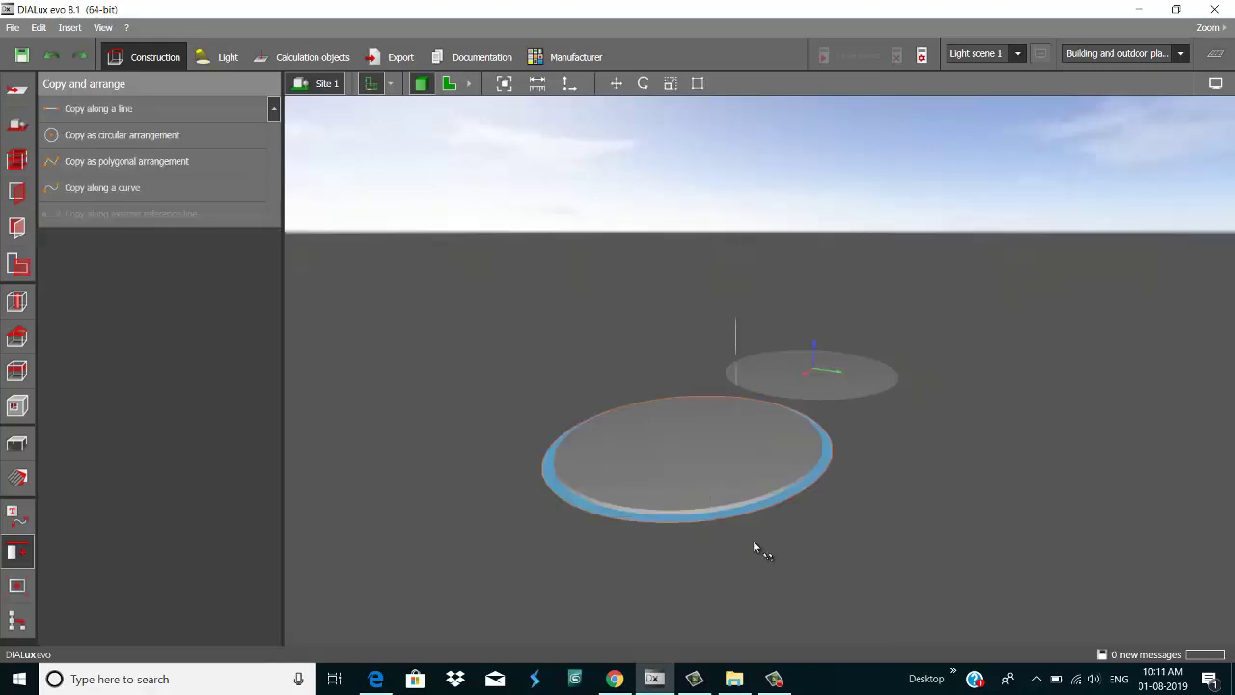
mouse_move(719, 571)
right_down()
mouse_move(720, 557)
mouse_move(715, 576)
mouse_move(709, 567)
right_up()
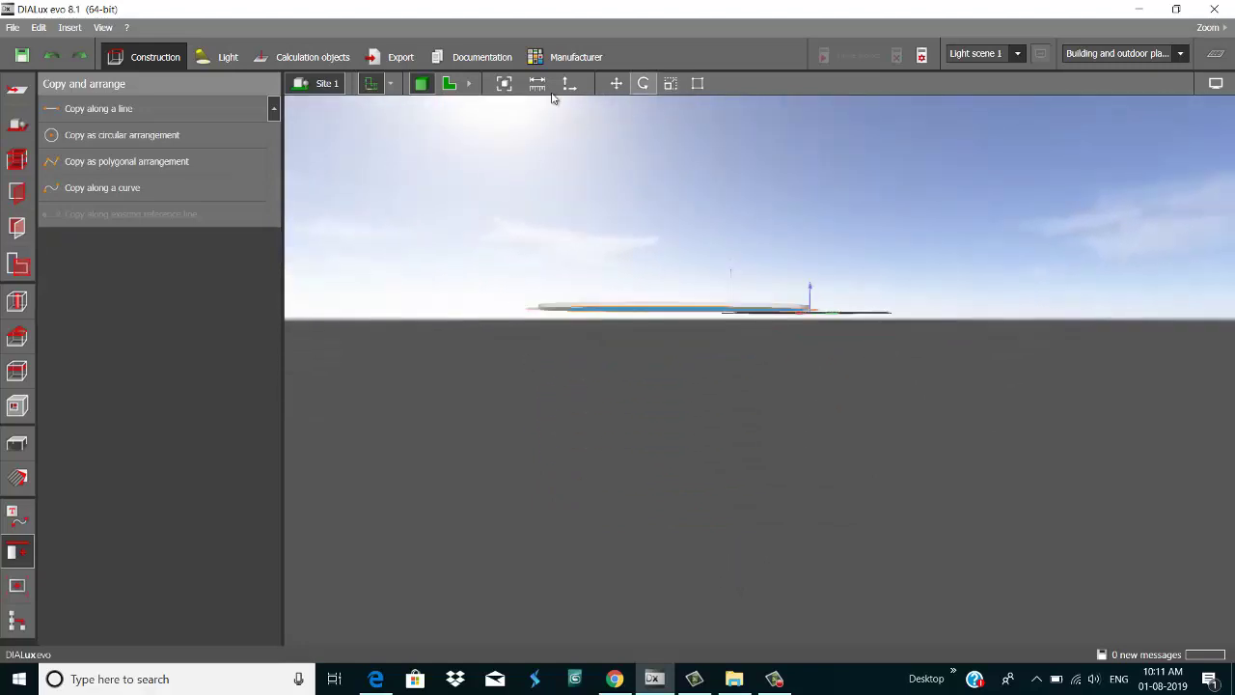
click(470, 86)
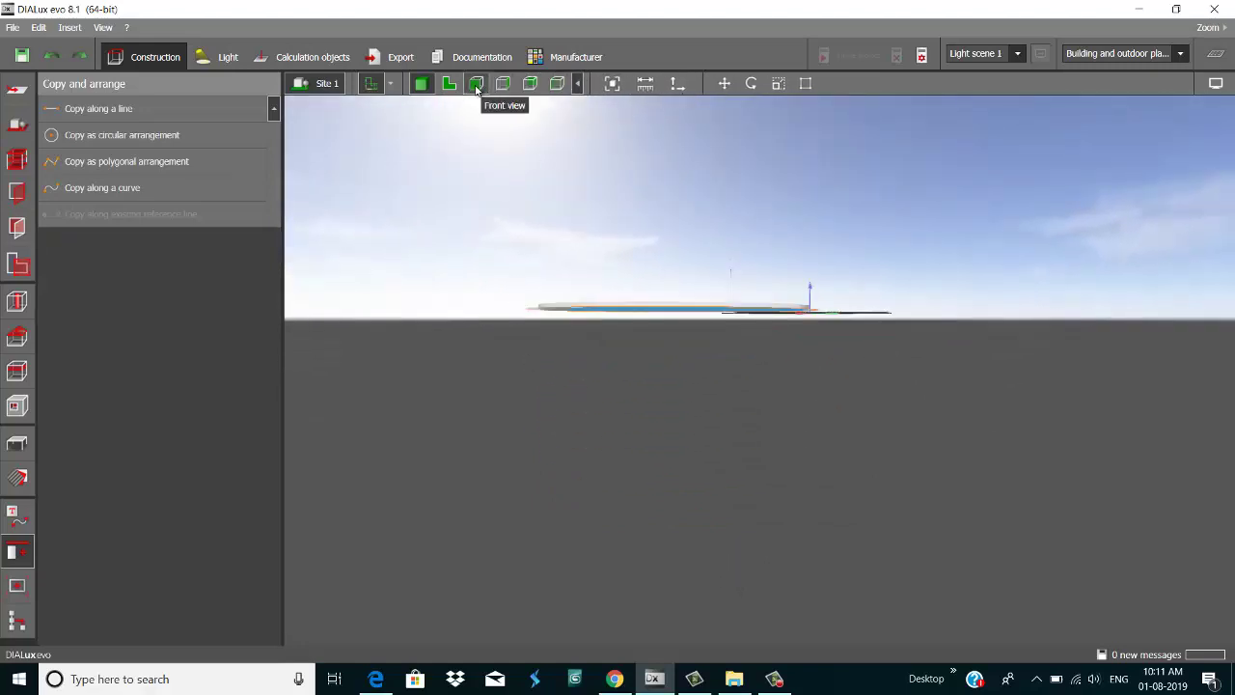
click(477, 85)
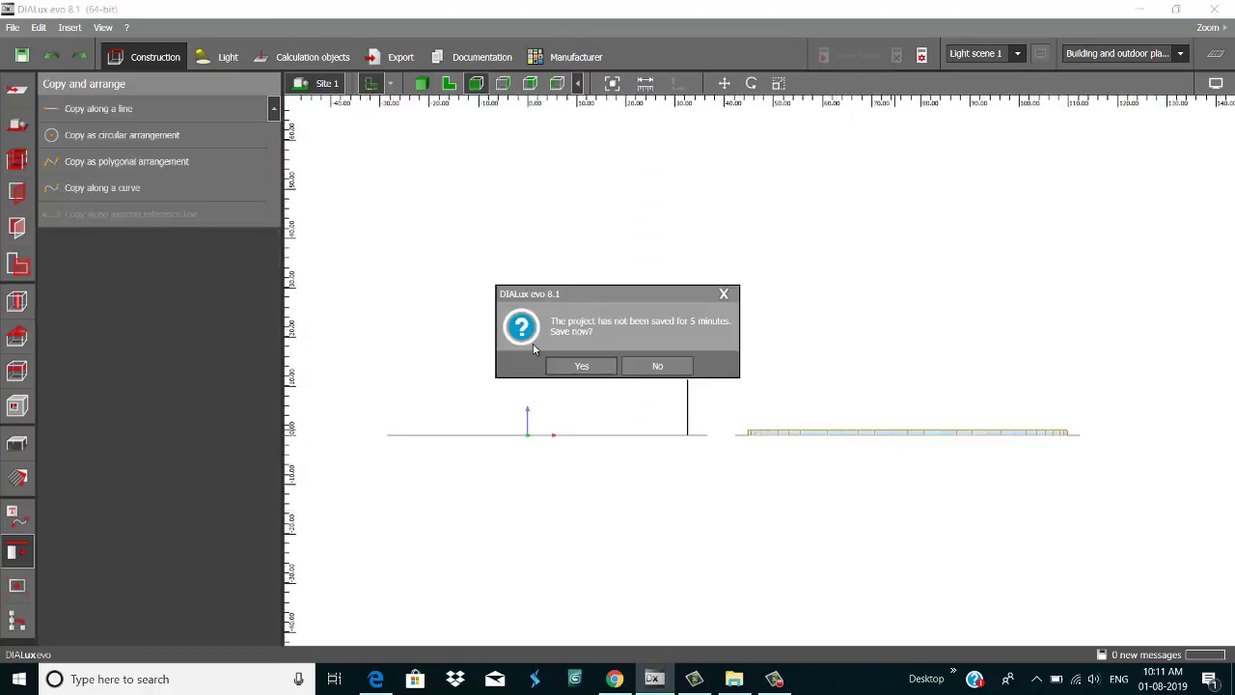
click(659, 365)
click(907, 431)
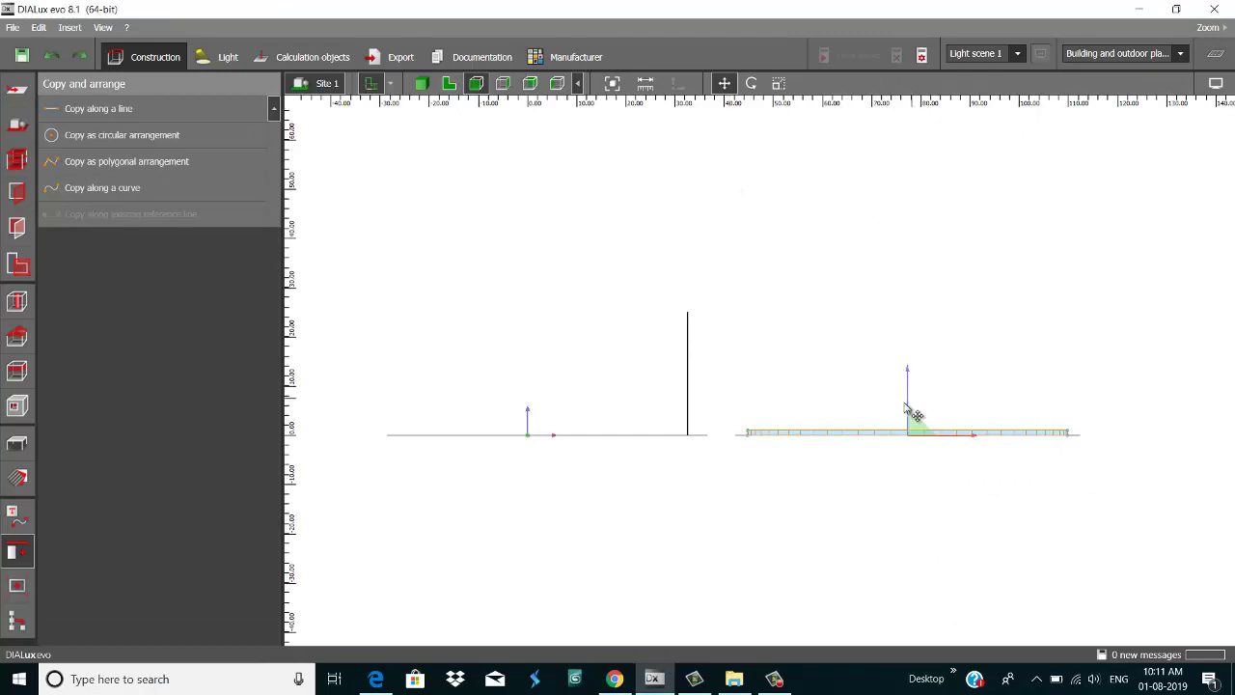
drag(907, 398, 874, 419)
scroll(923, 441, up, 5)
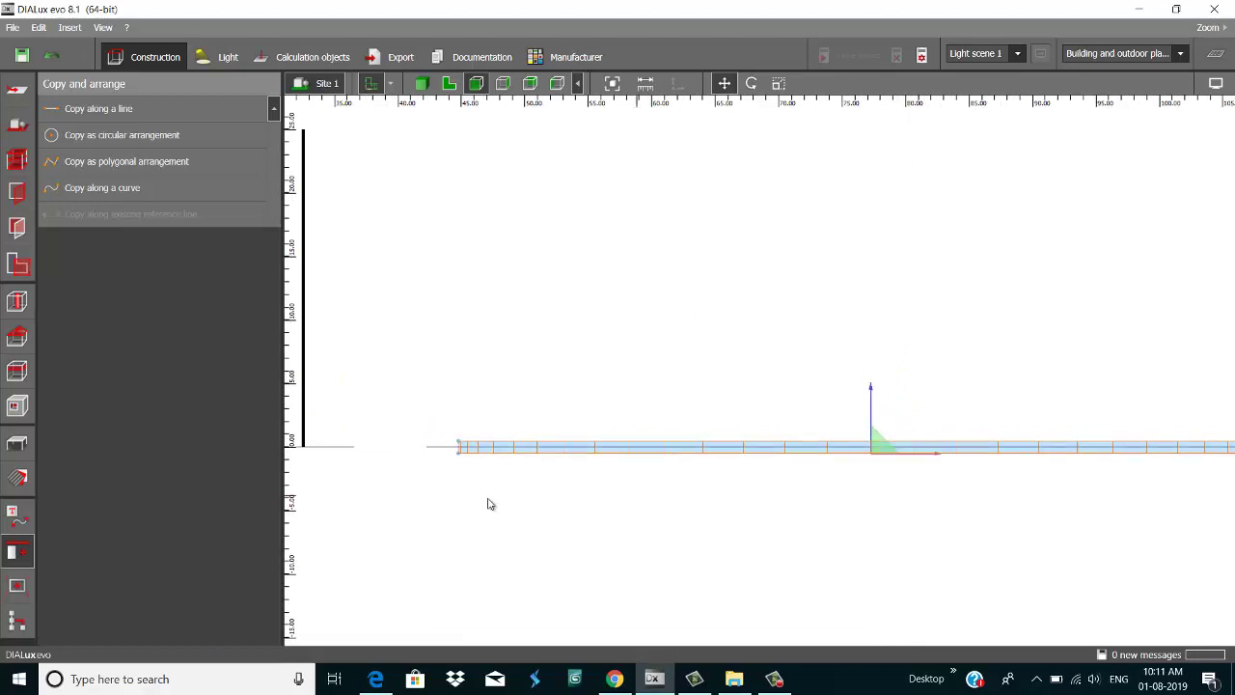
- Add the 70 m disc to the selection, subtract the 65 m disc from it to form a ring, and inspect it in 3D
ctrl+click(435, 449)
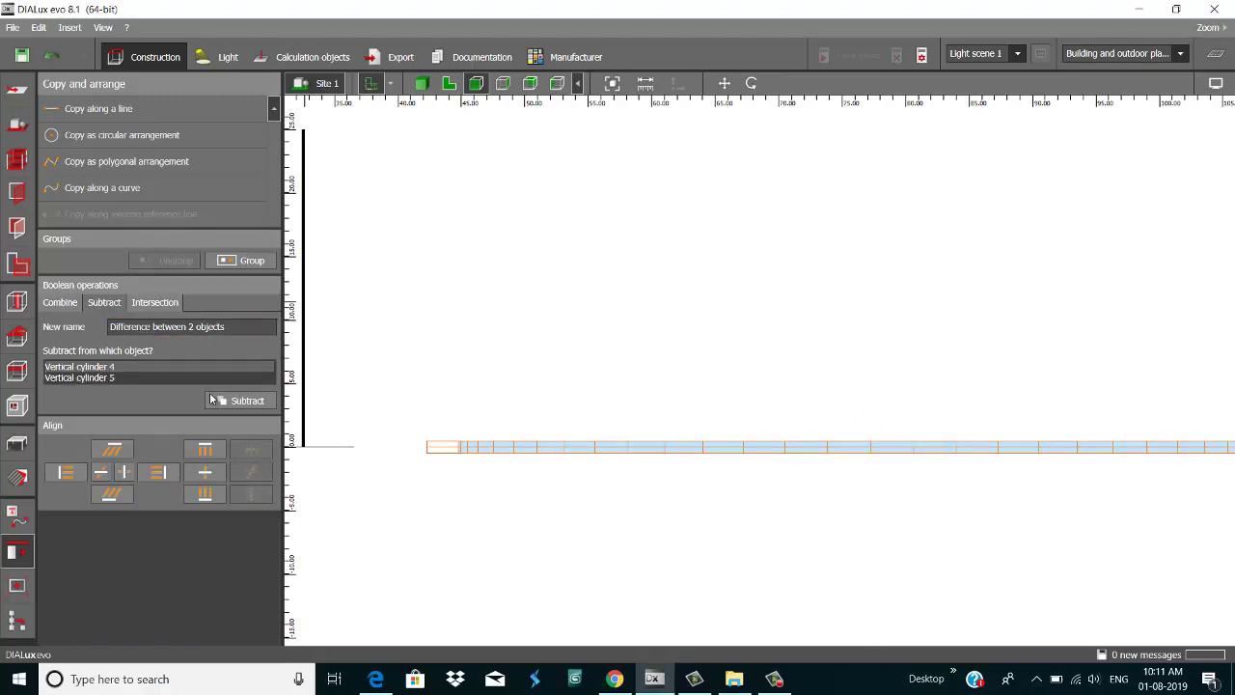
click(240, 403)
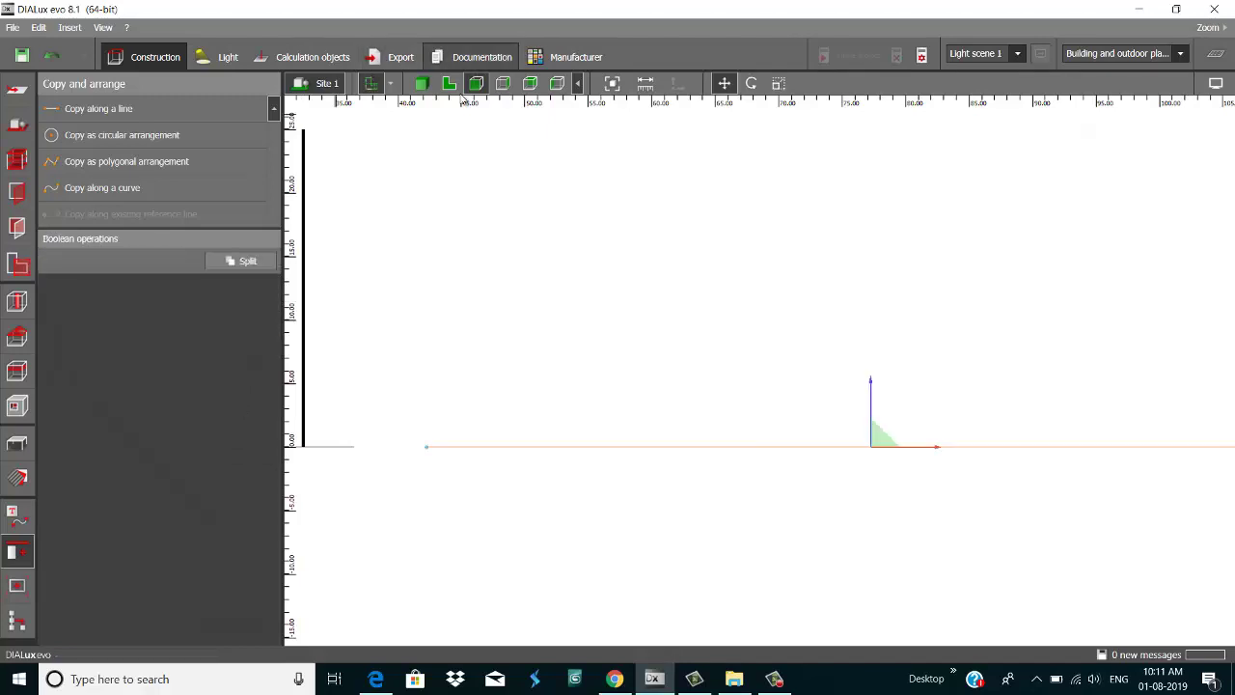
click(421, 83)
right_drag(673, 373, 587, 413)
scroll(572, 450, up, 2)
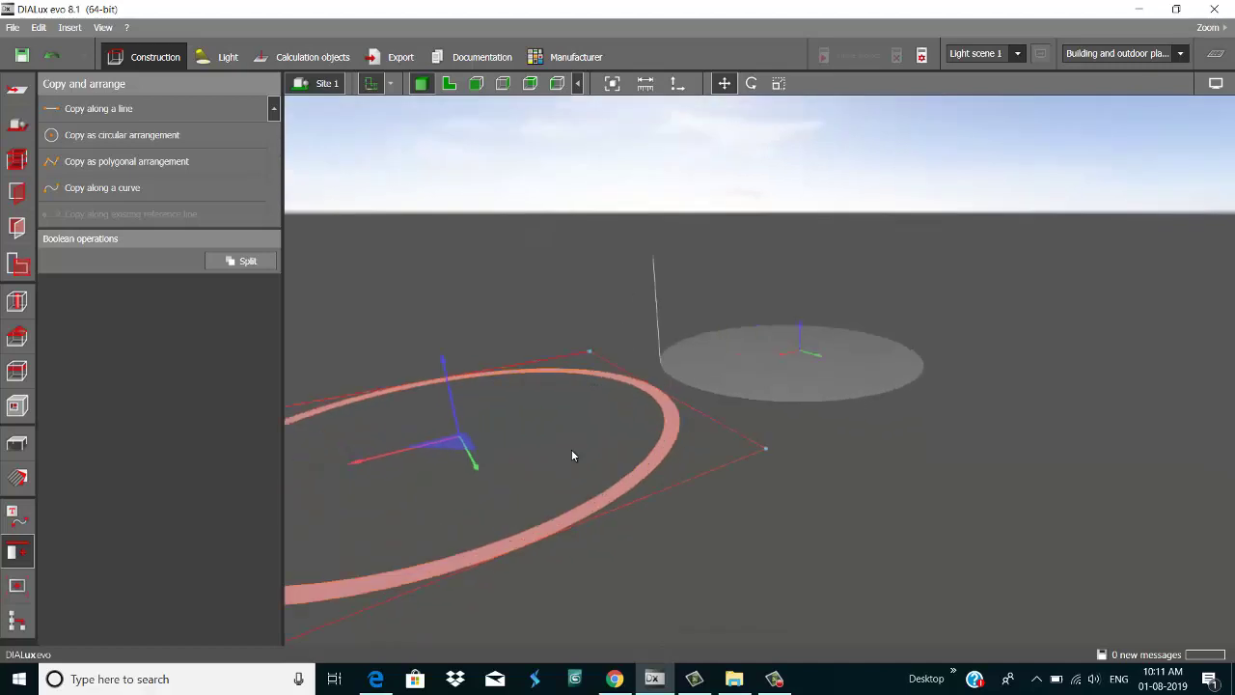
scroll(573, 450, down, 2)
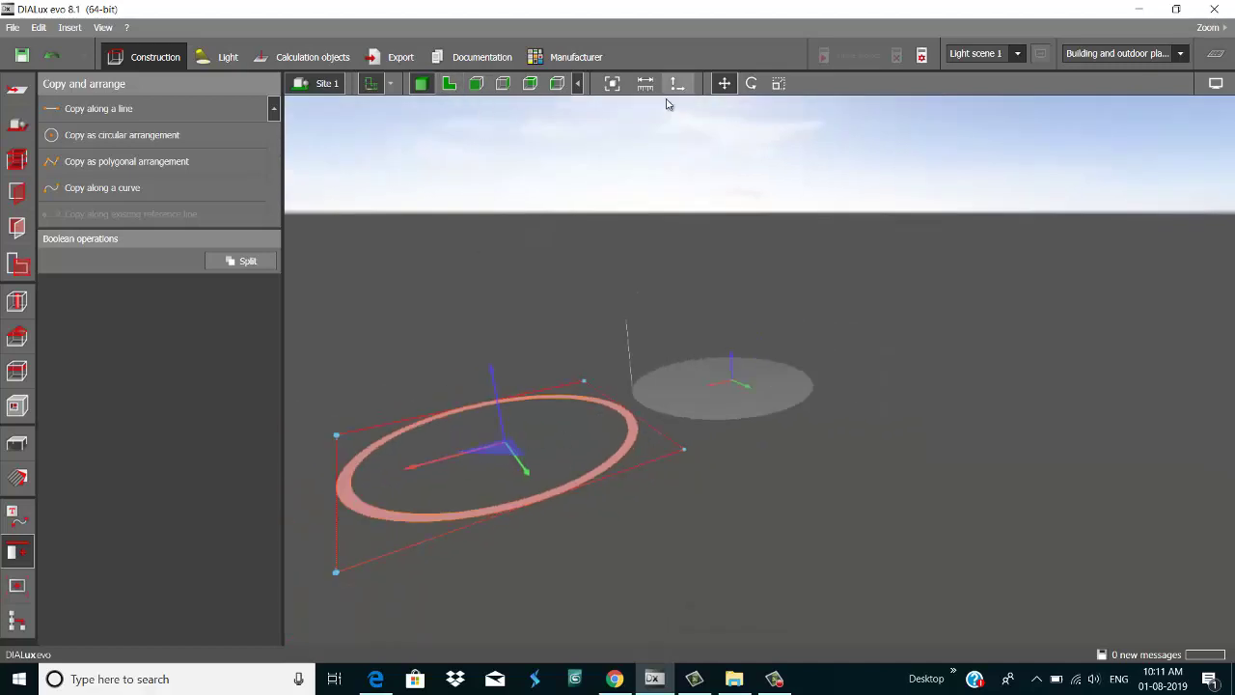
- Move the 70 m ring in the floor plan back around the original disc, centred at X 4.000 m, Y 0.500 m
click(447, 86)
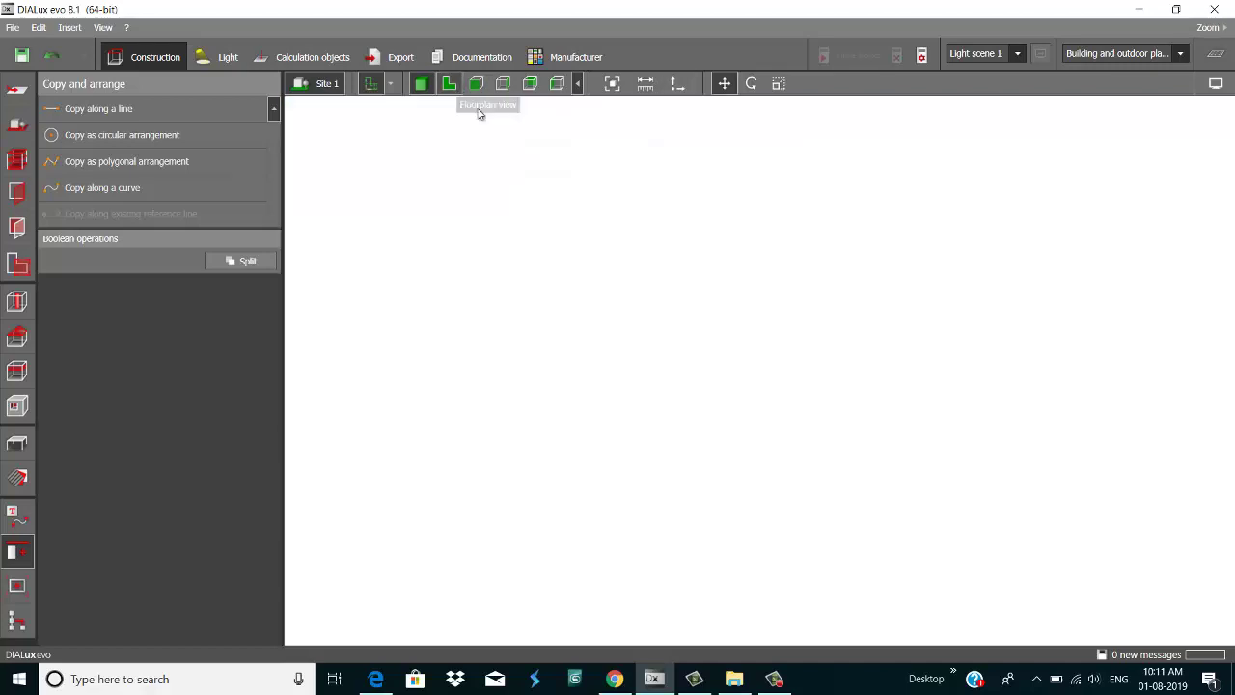
drag(919, 356, 738, 370)
scroll(776, 363, up, 2)
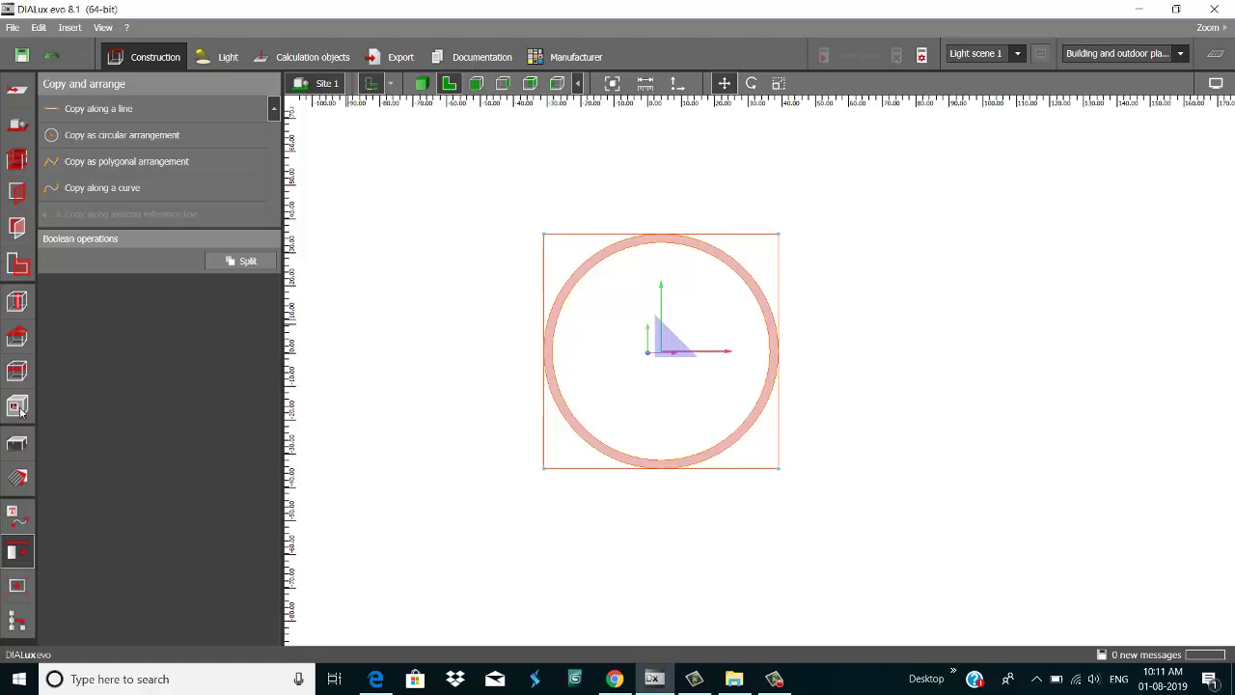
- Choose Extrusion volume as the active object in the furniture and objects tool
click(17, 443)
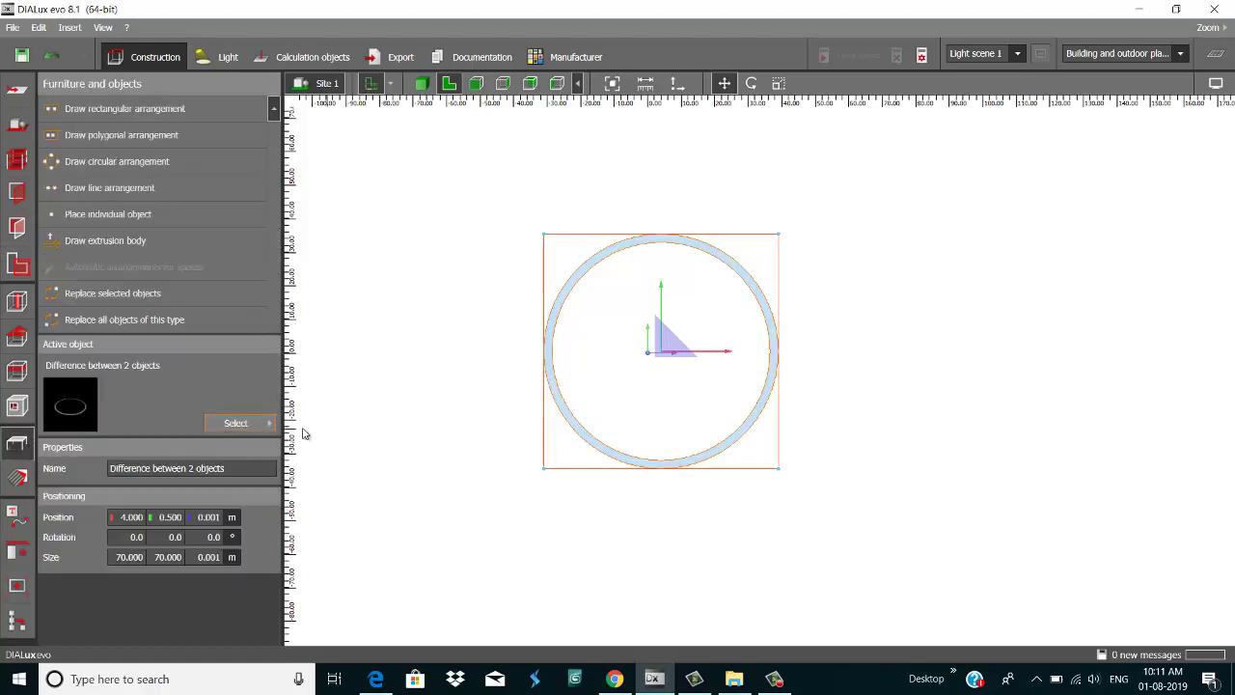
click(269, 423)
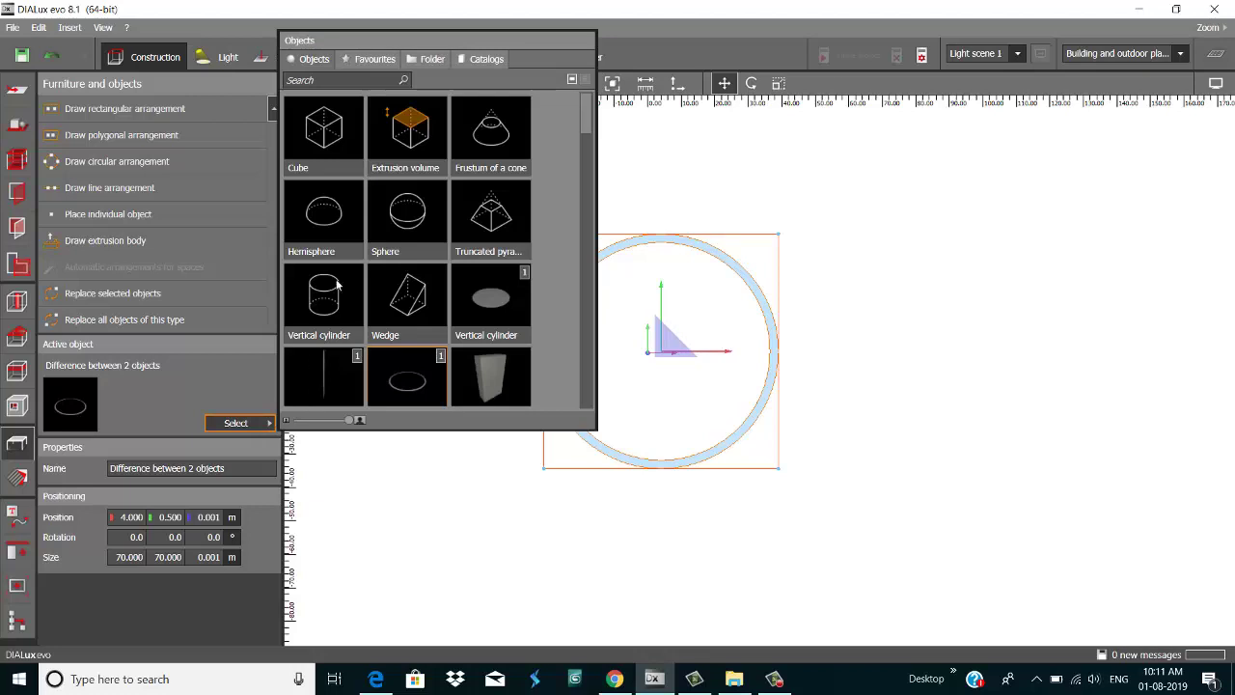
click(400, 136)
click(401, 135)
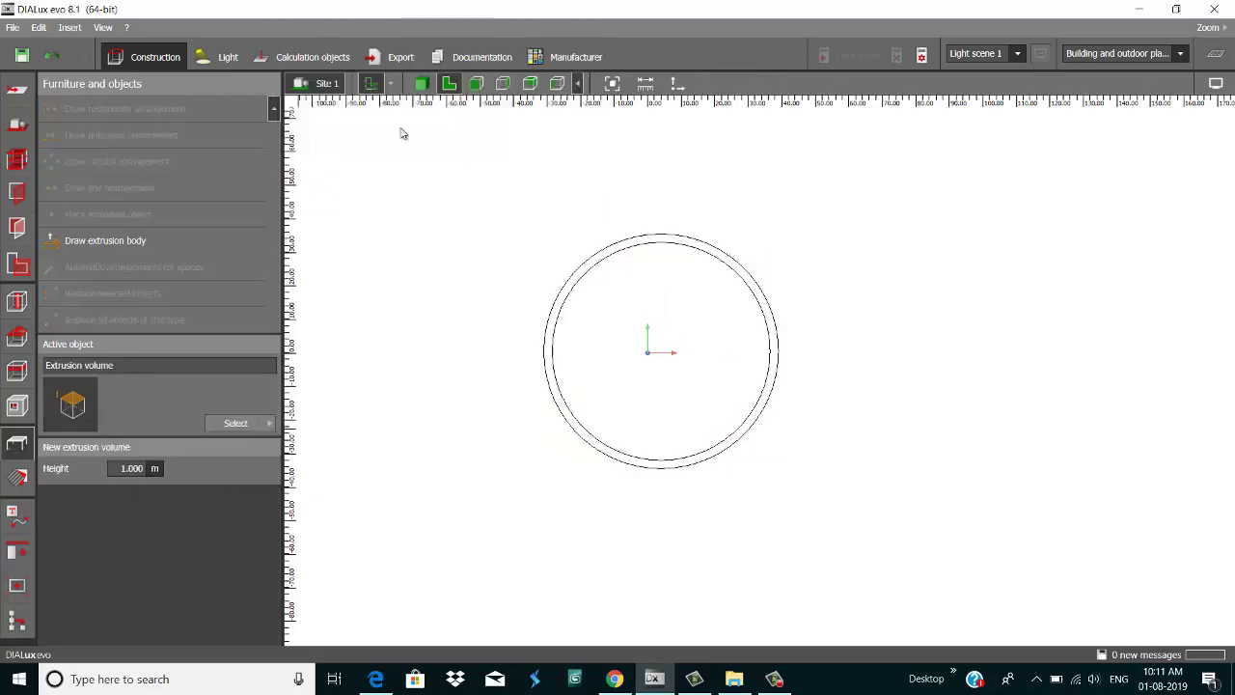
click(168, 240)
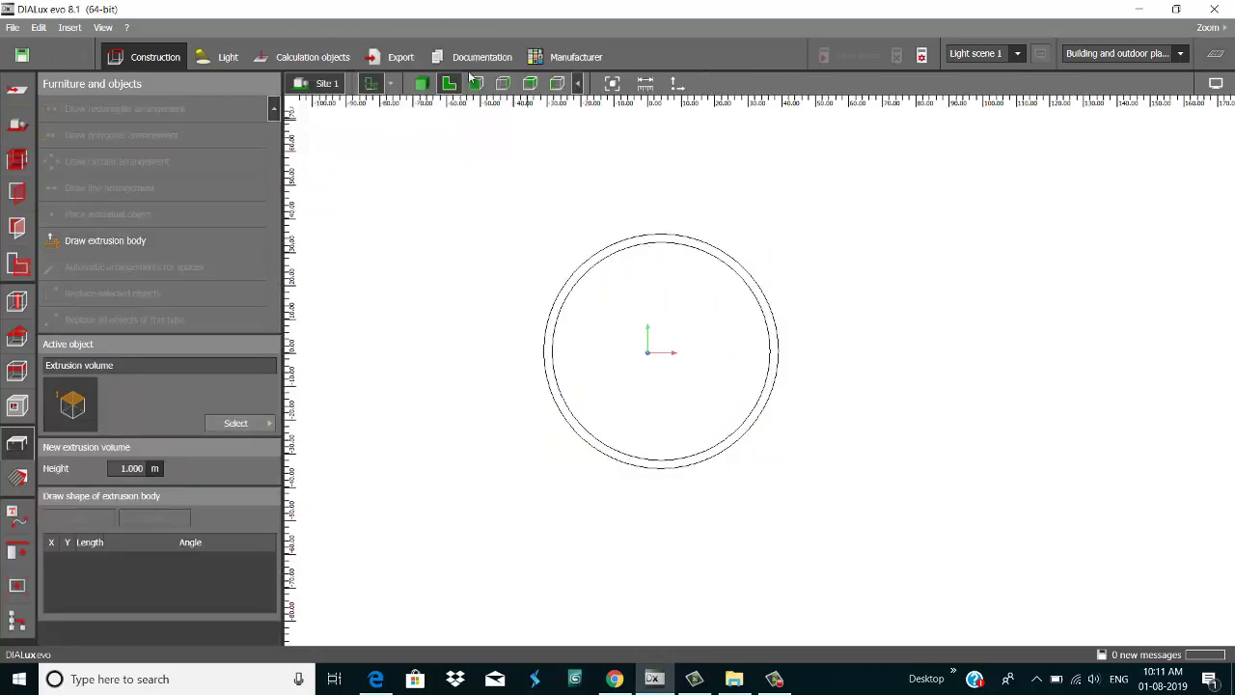
click(418, 85)
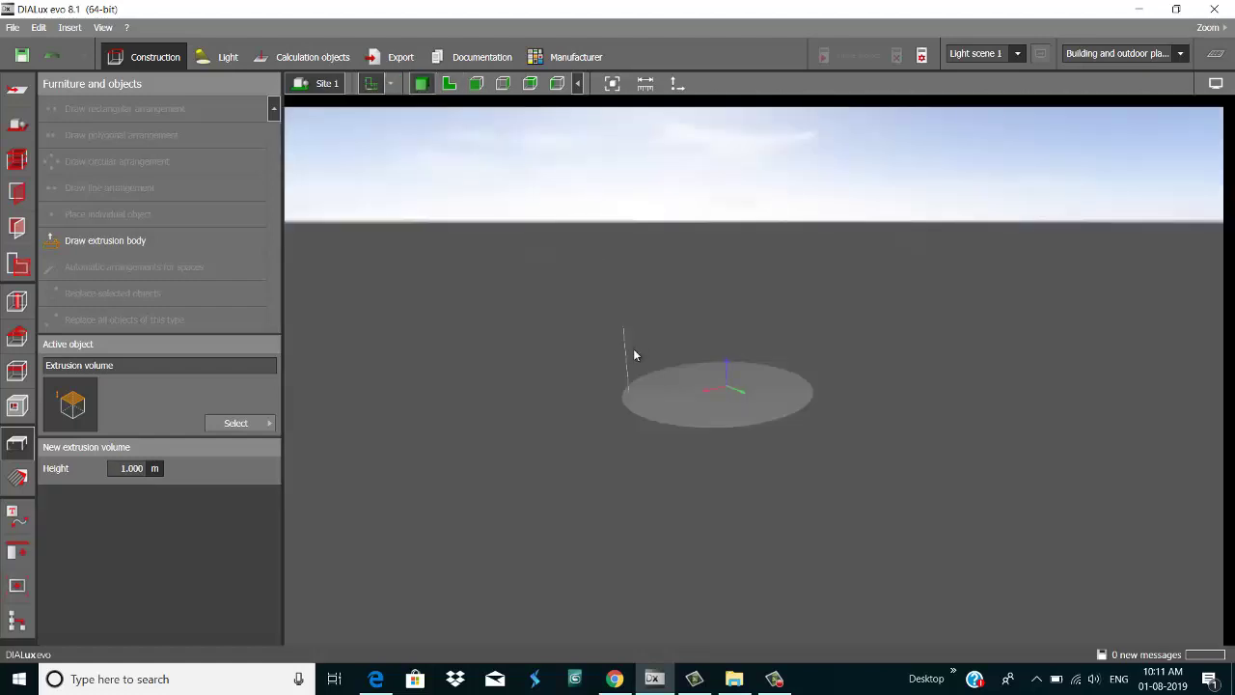
click(652, 413)
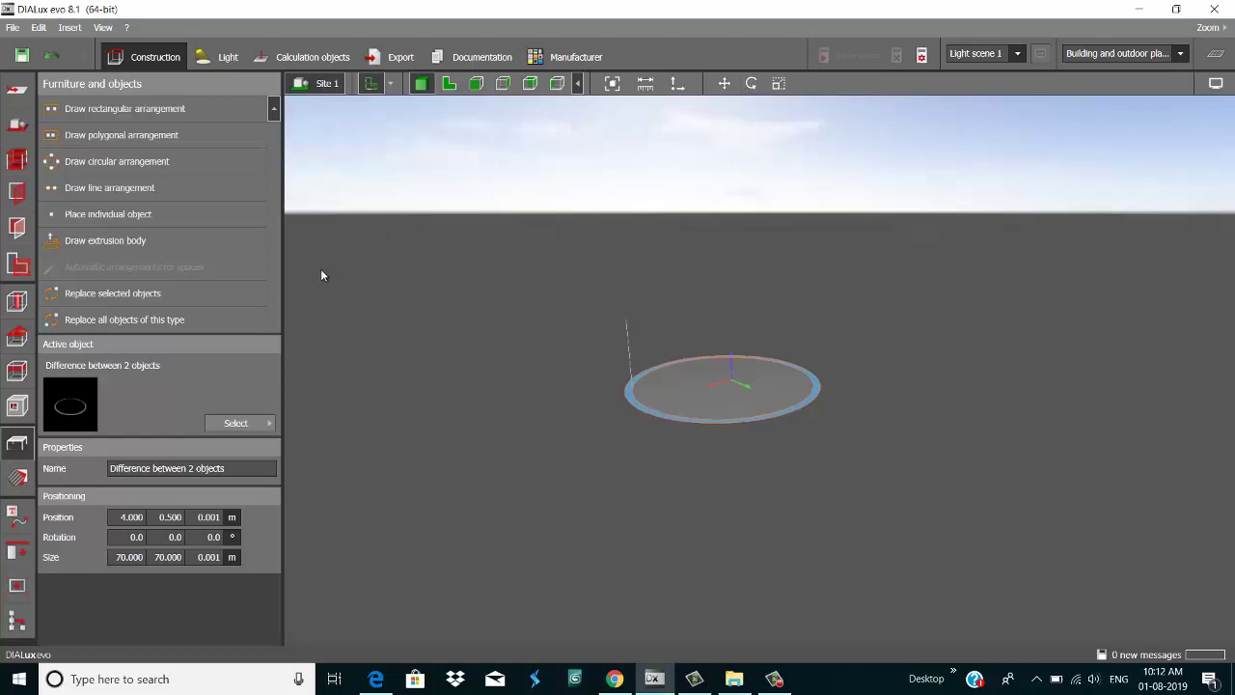
click(142, 249)
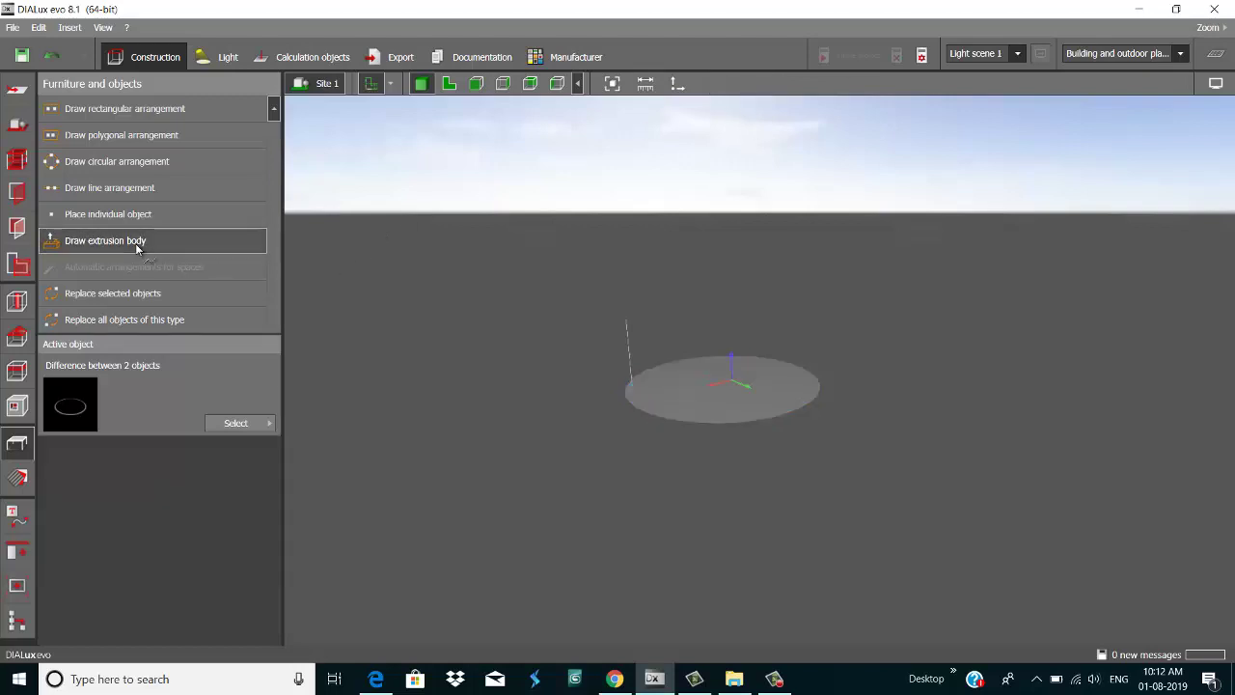
click(681, 416)
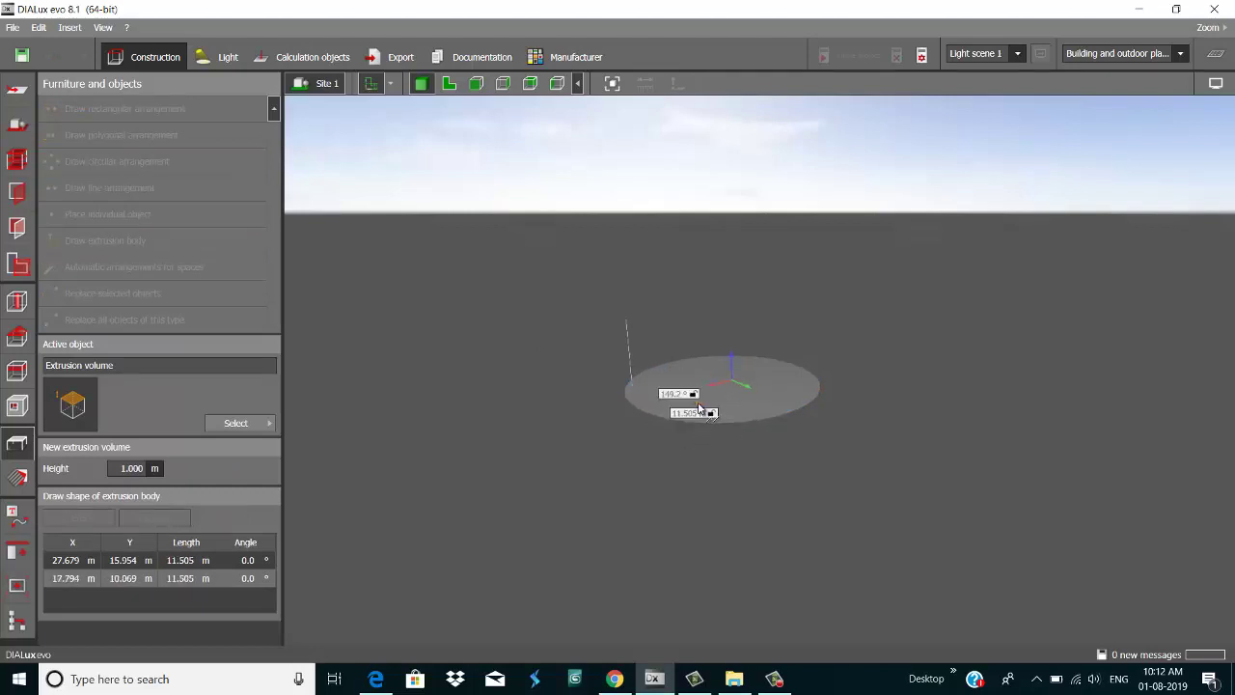
key(Escape)
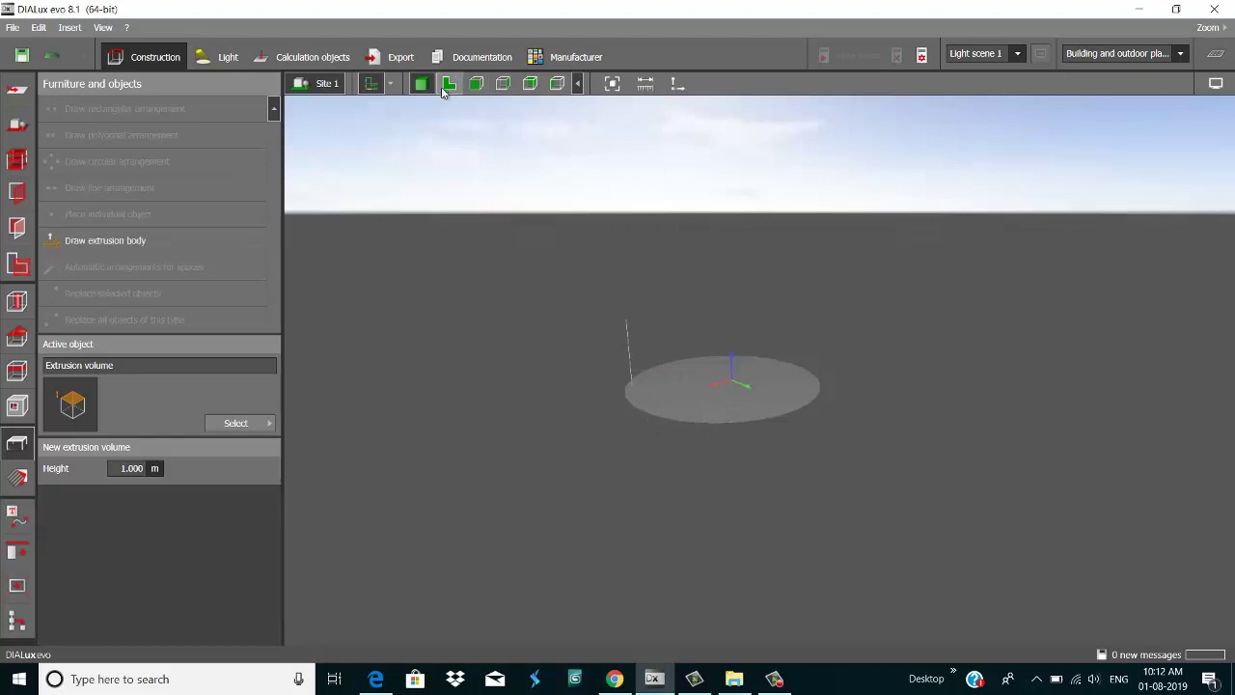
click(477, 85)
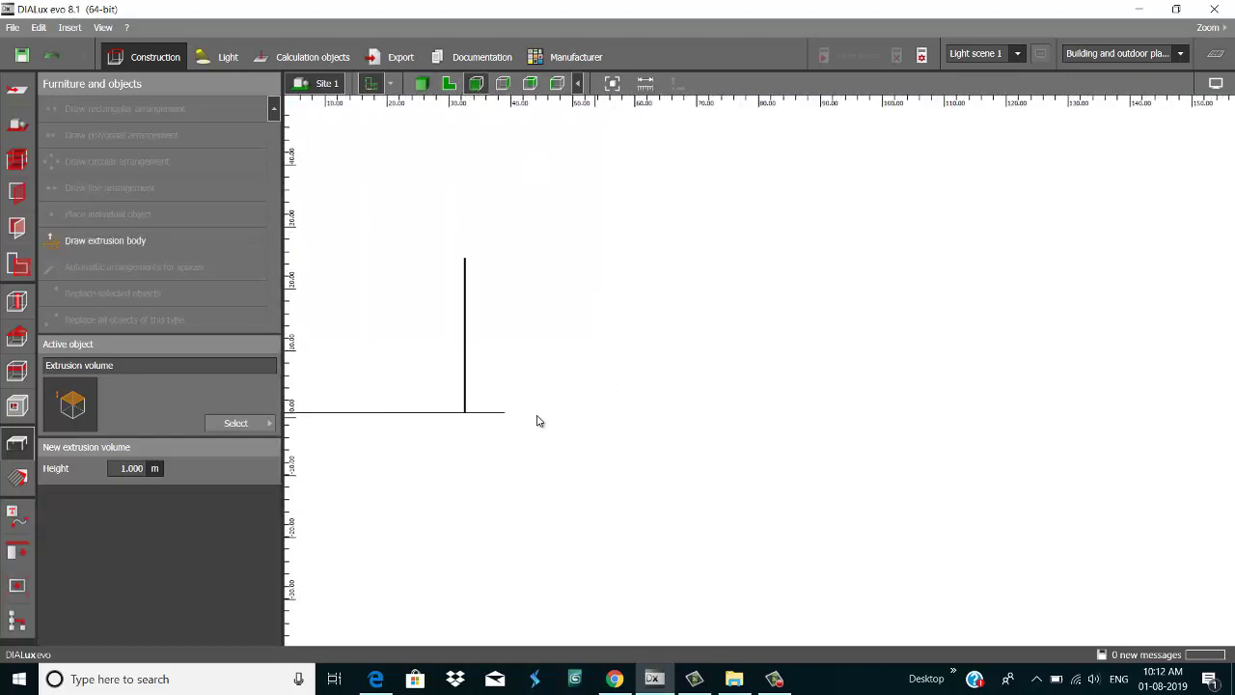
click(89, 240)
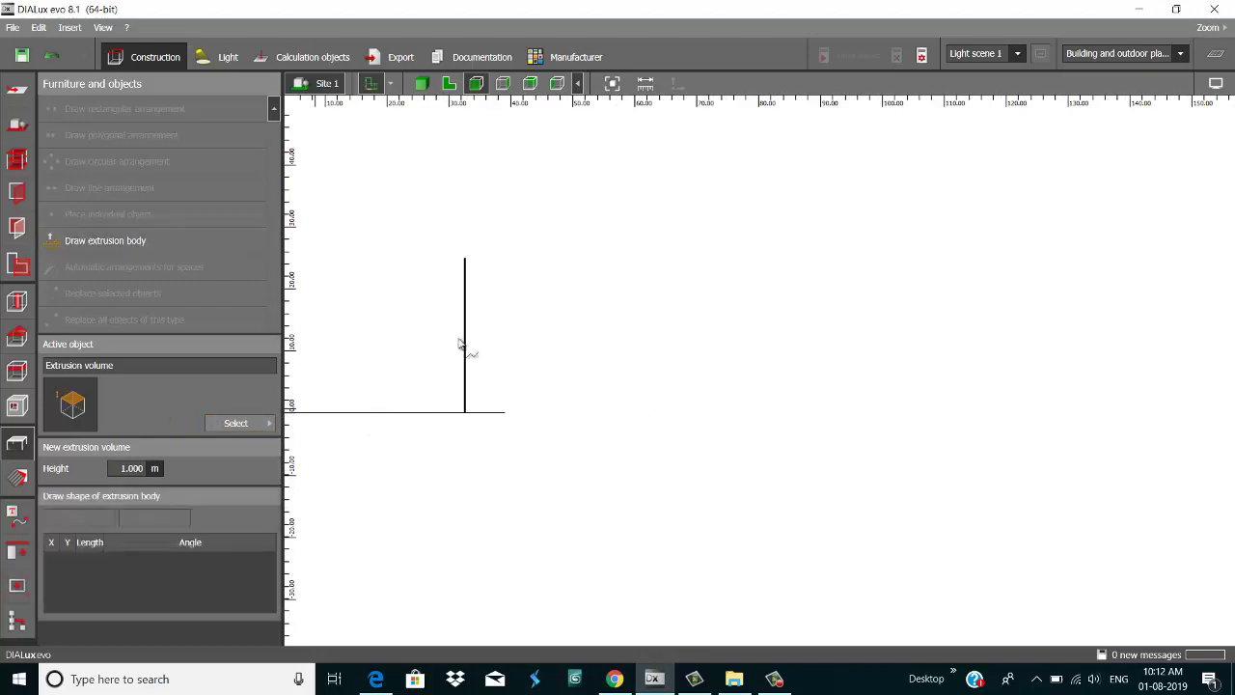
click(503, 416)
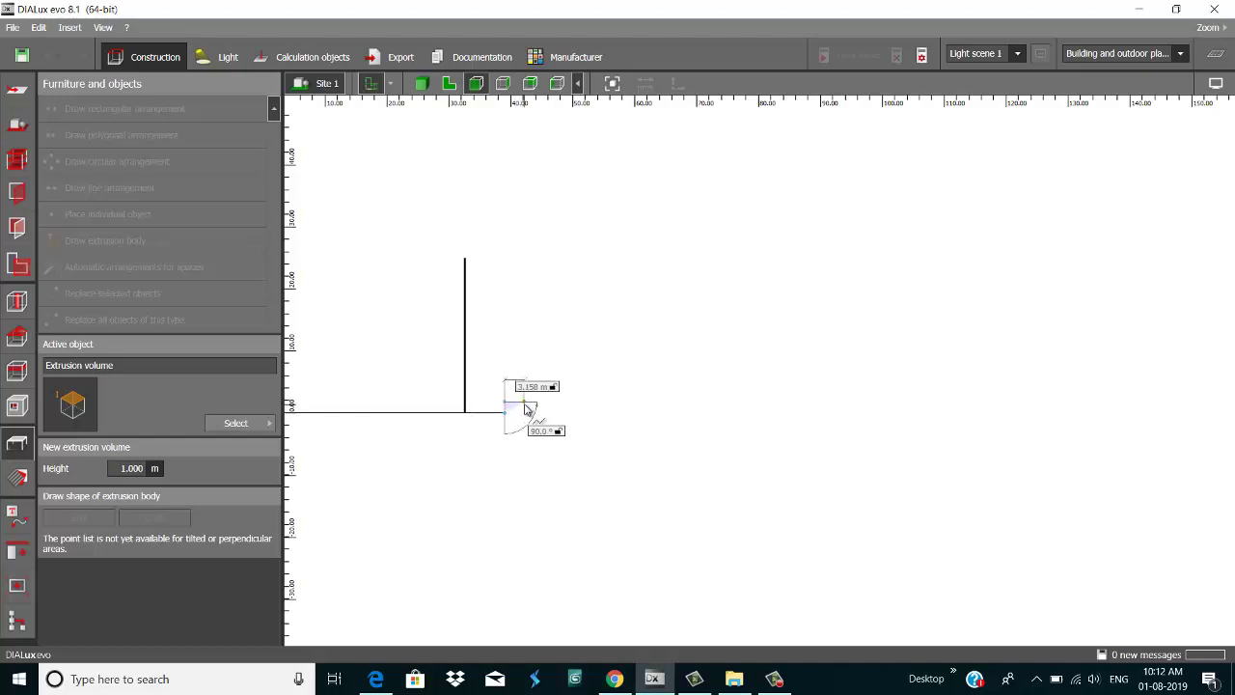
key(Escape)
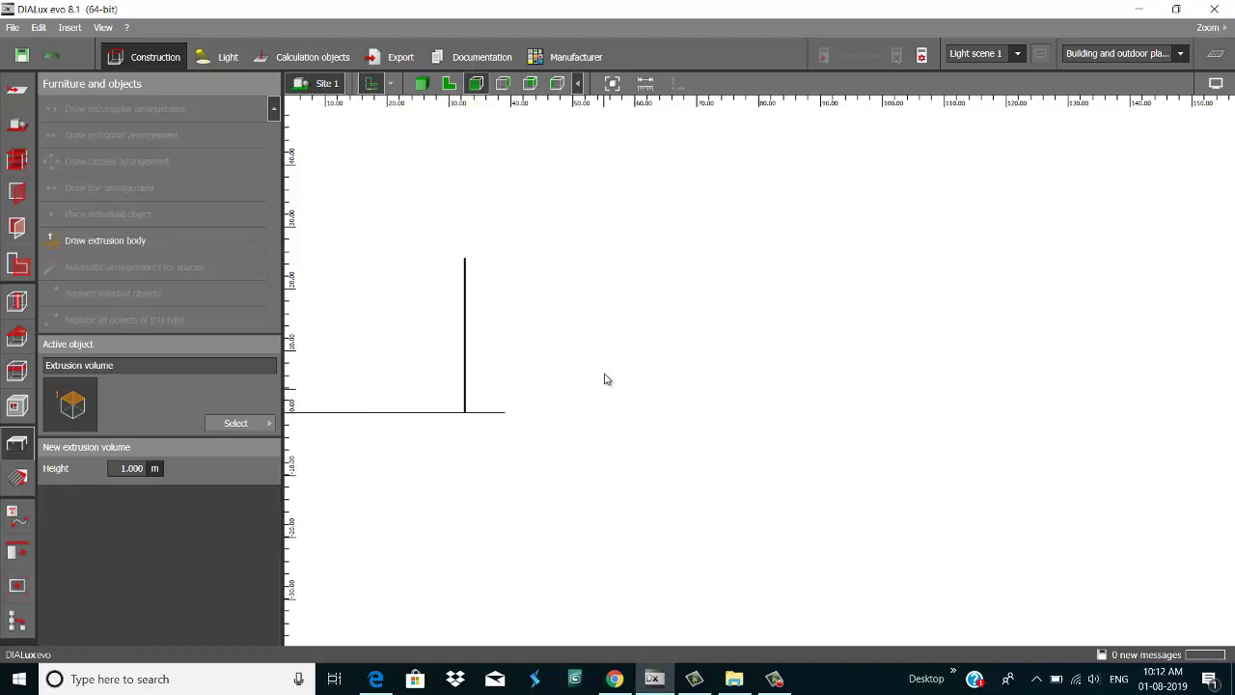
- Examine in 3D how the outer ring and the light pole sit relative to the ground disc
click(422, 83)
middle_drag(733, 303, 768, 337)
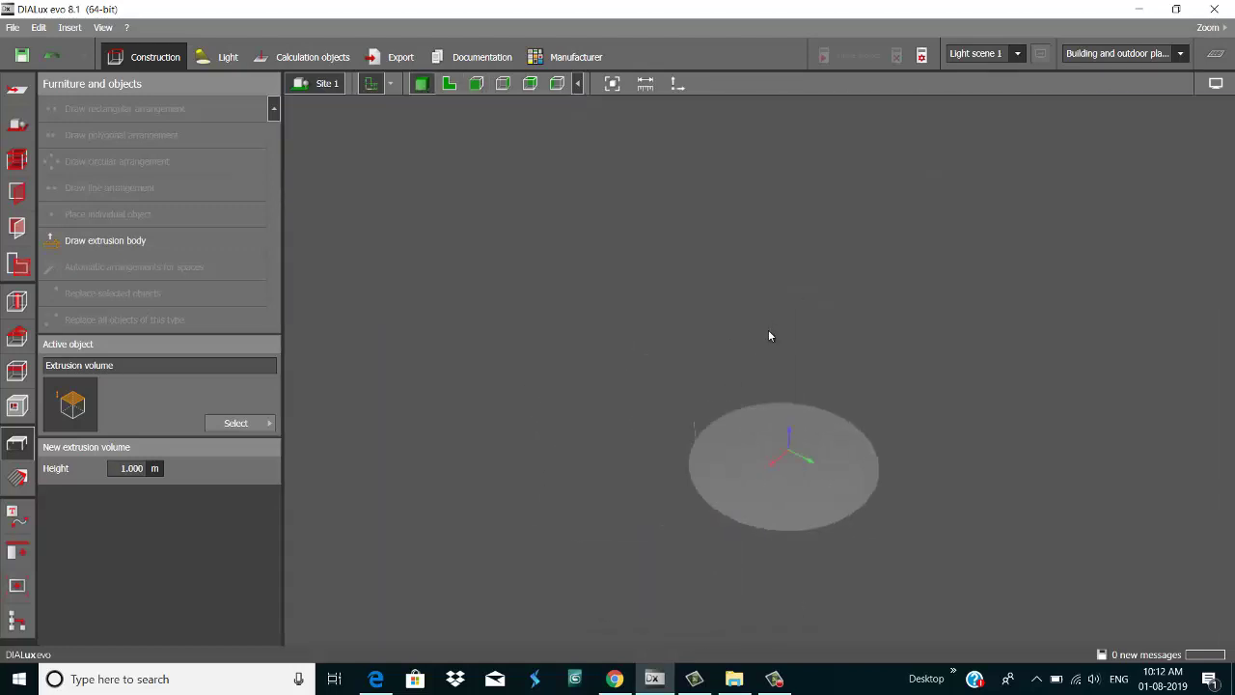
click(730, 532)
scroll(881, 487, up, 4)
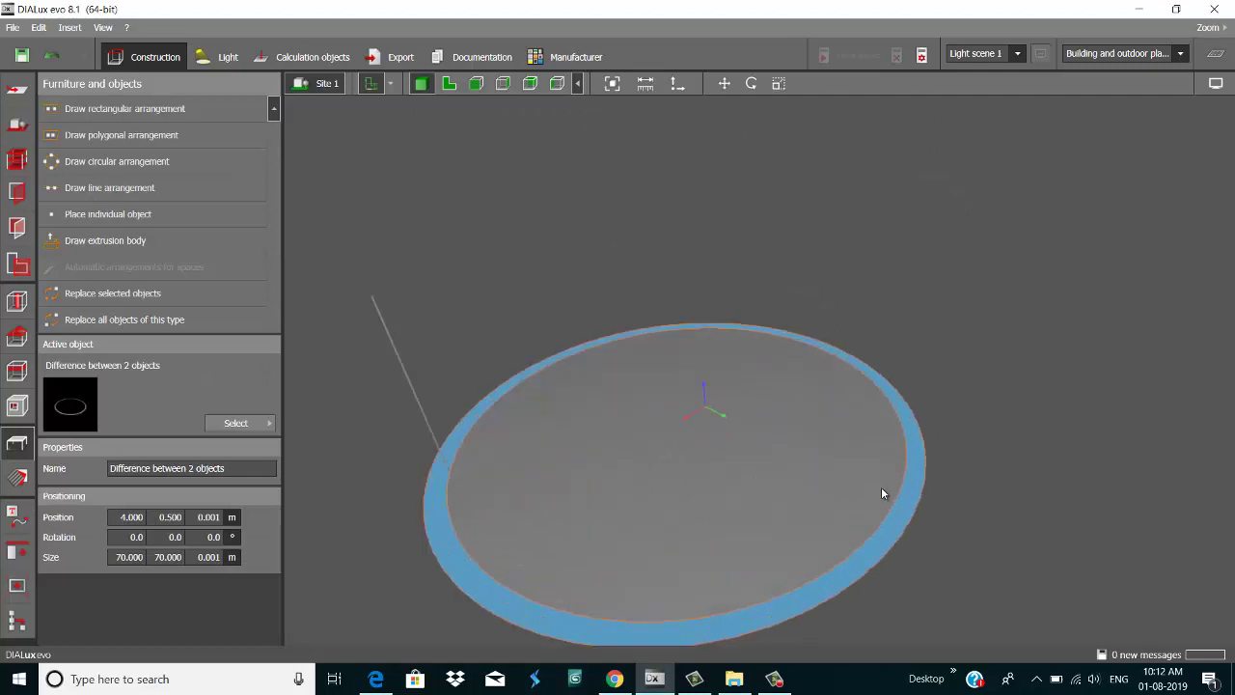
scroll(635, 470, down, 3)
click(515, 439)
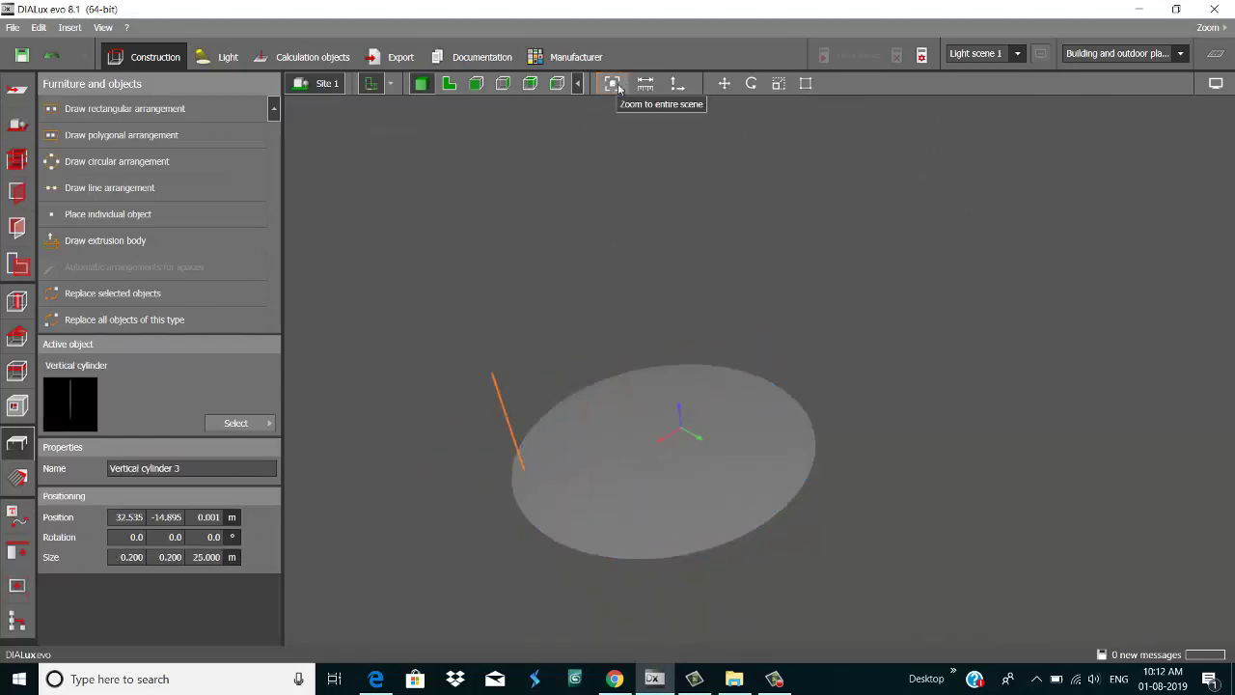
- In the floor plan, move the light pole to the ring's outer edge at about X 34.585 m, Y -16.523 m, and set its height to 30 m
click(450, 84)
scroll(625, 304, up, 4)
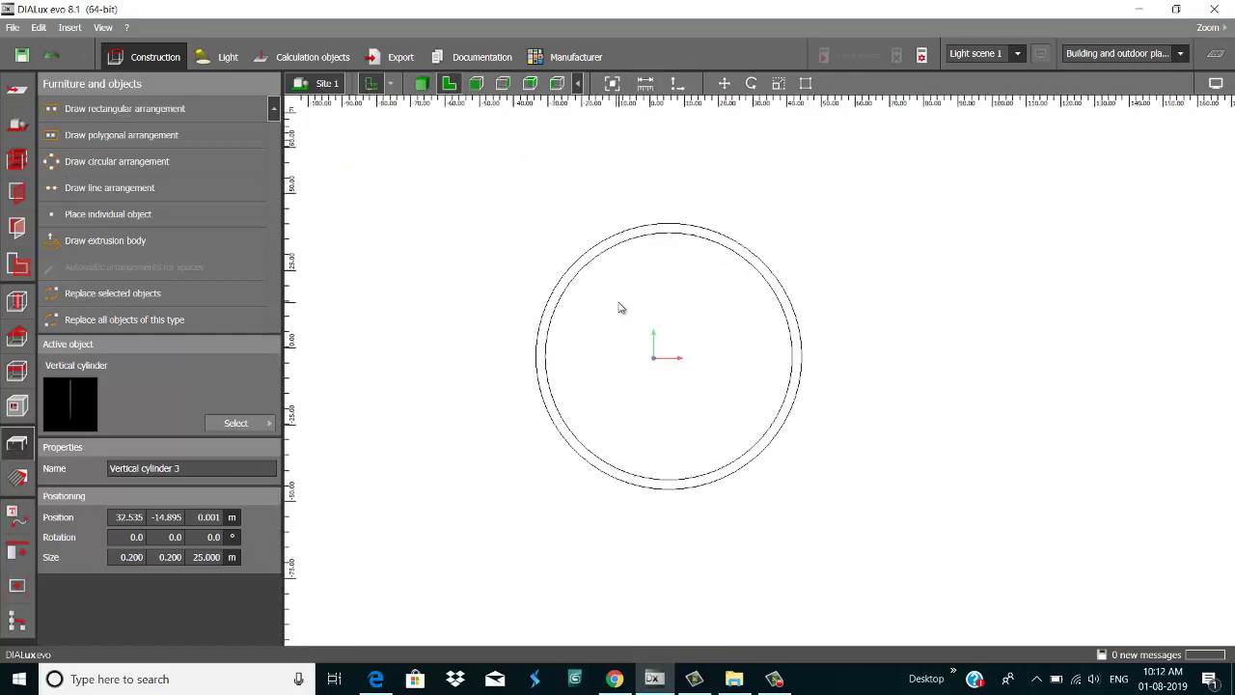
scroll(743, 434, up, 2)
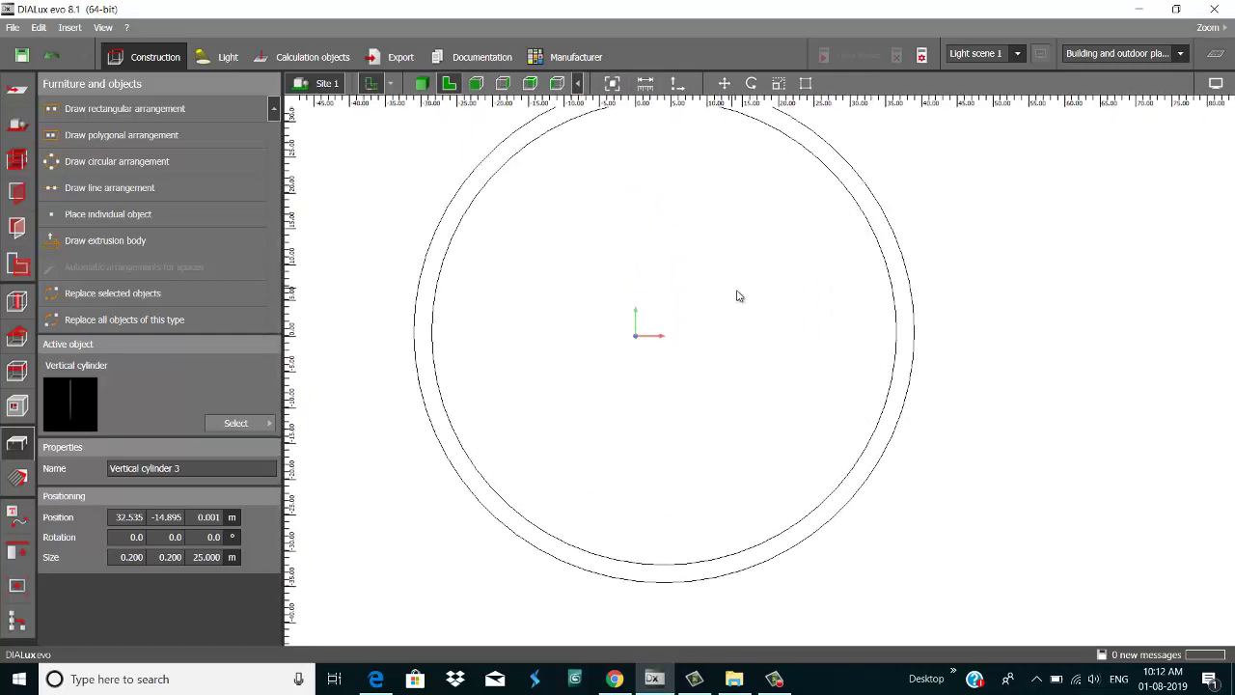
right_click(731, 290)
click(455, 306)
scroll(400, 380, down, 2)
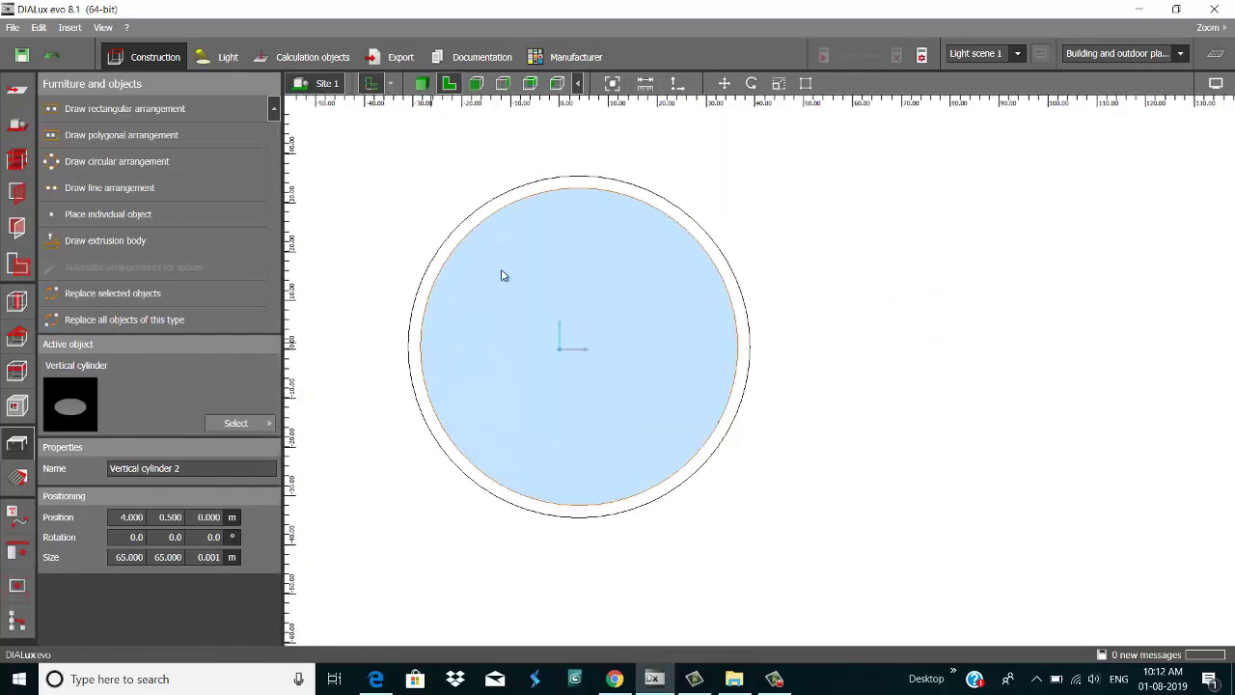
click(756, 204)
scroll(711, 265, up, 1)
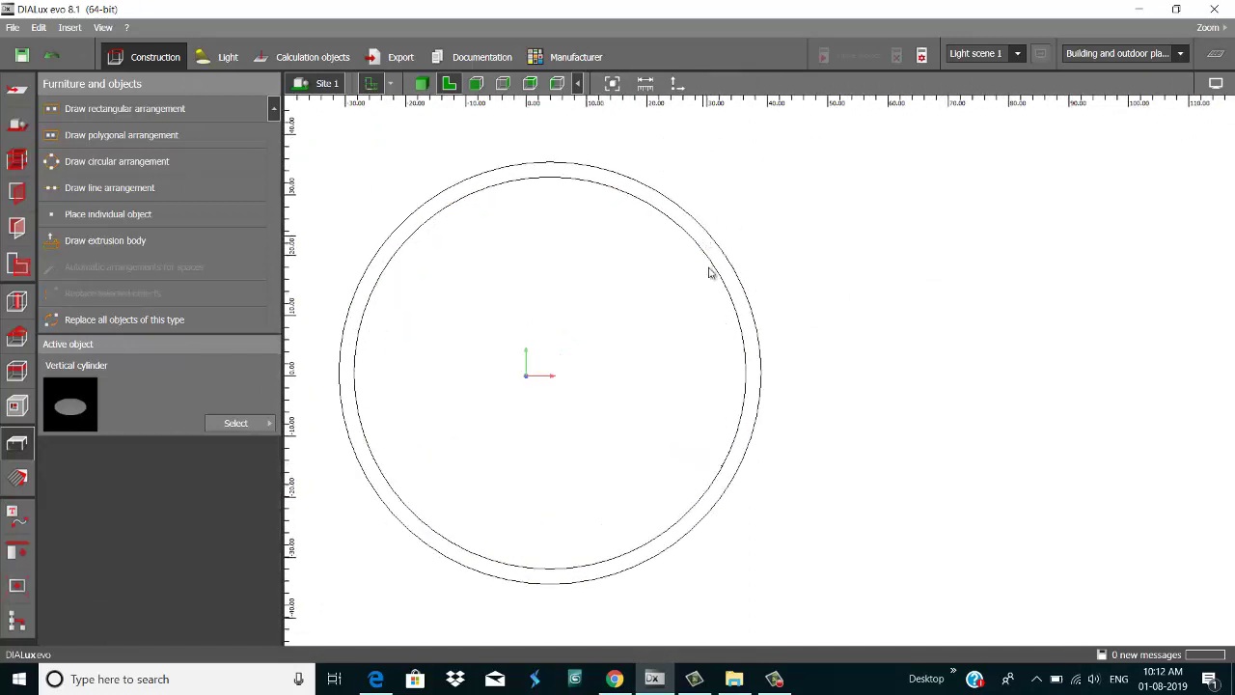
scroll(724, 482, up, 3)
scroll(719, 485, up, 1)
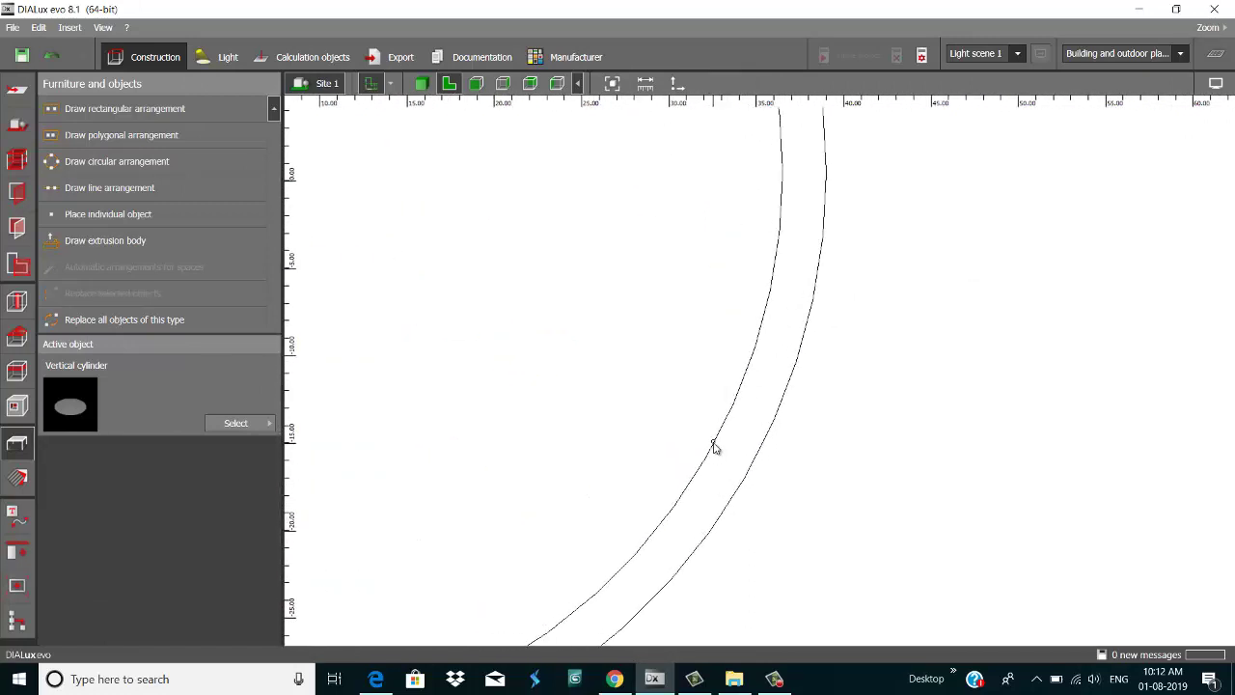
click(715, 446)
click(723, 83)
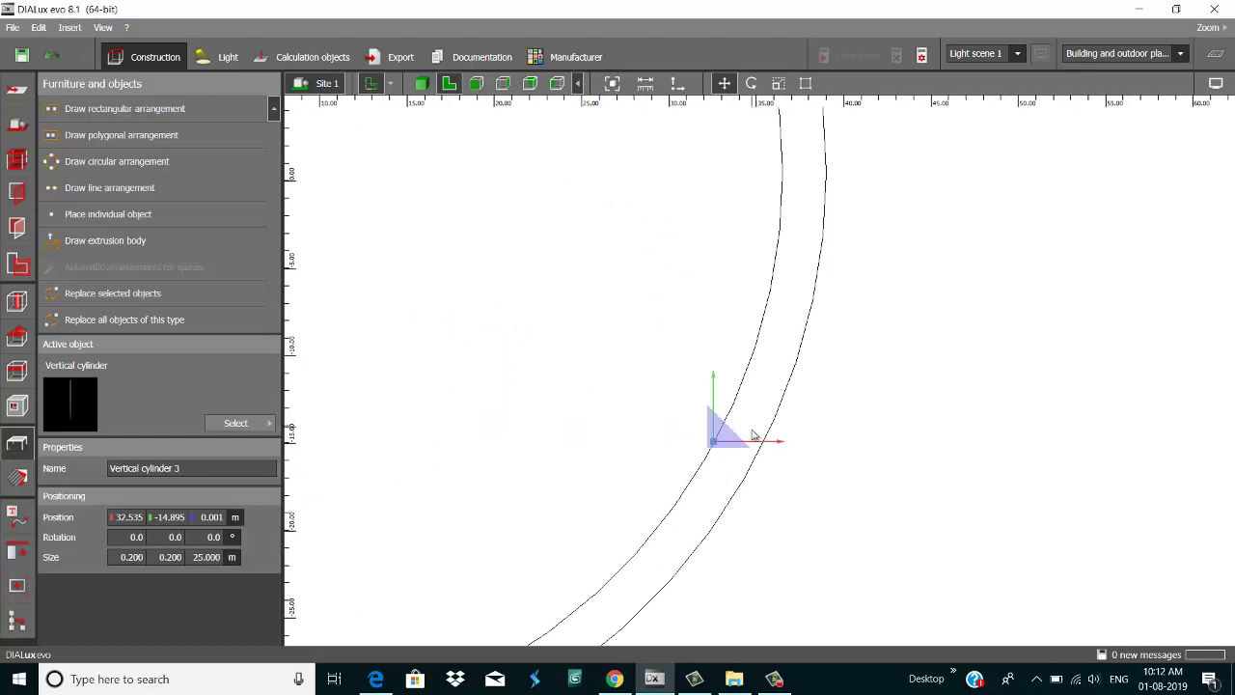
drag(715, 444, 749, 471)
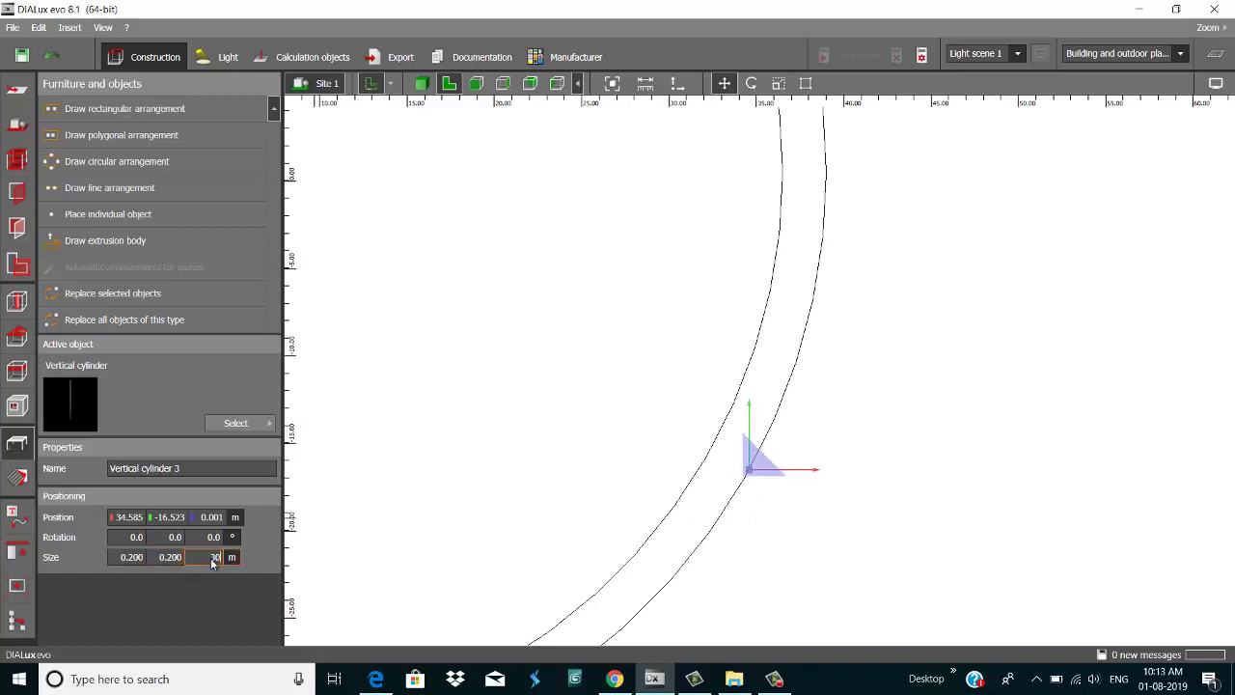
click(421, 83)
scroll(652, 230, down, 3)
click(675, 206)
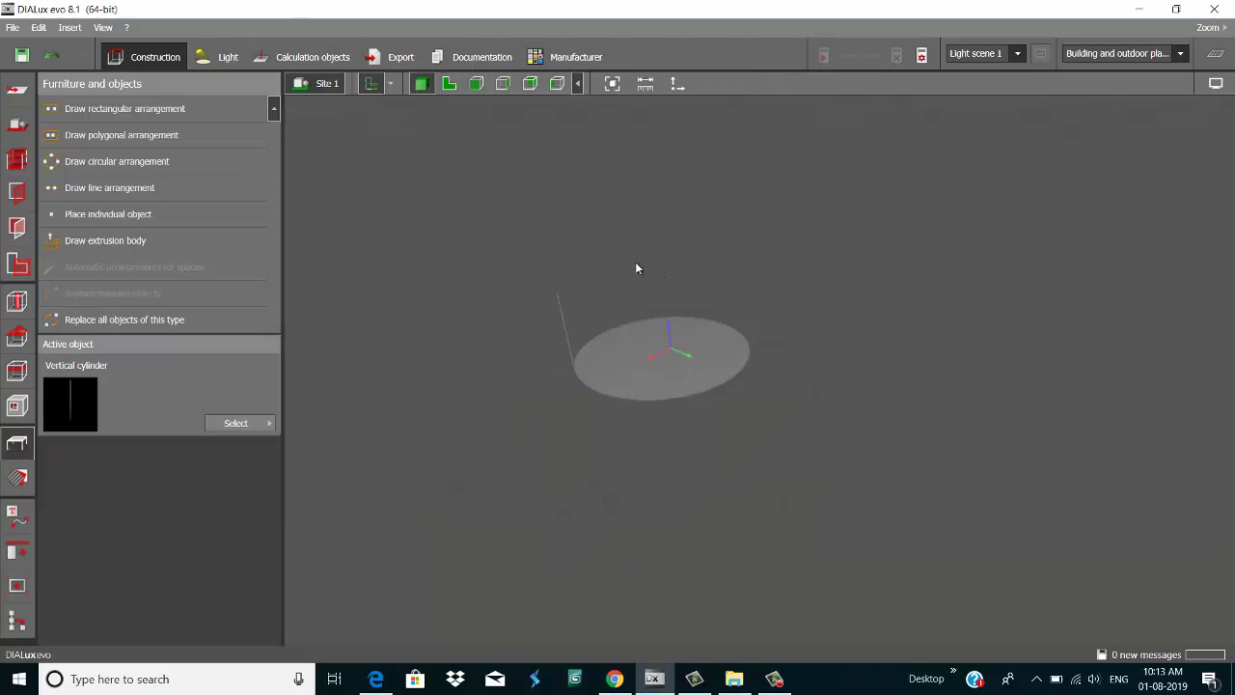
- Place a single 1 × 1 m cube, 0.5 m high, on the disc at about X 24.813 m, Y -3.188 m
scroll(582, 312, up, 3)
right_drag(664, 263, 650, 292)
drag(648, 297, 514, 305)
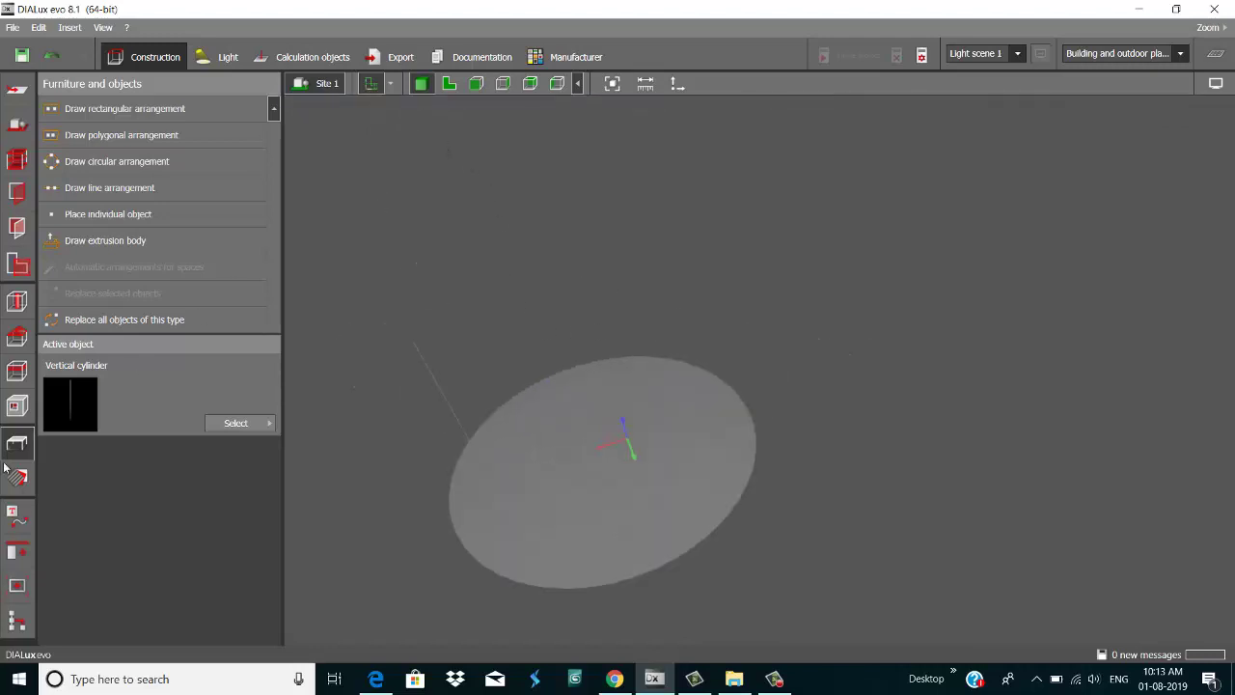
click(241, 423)
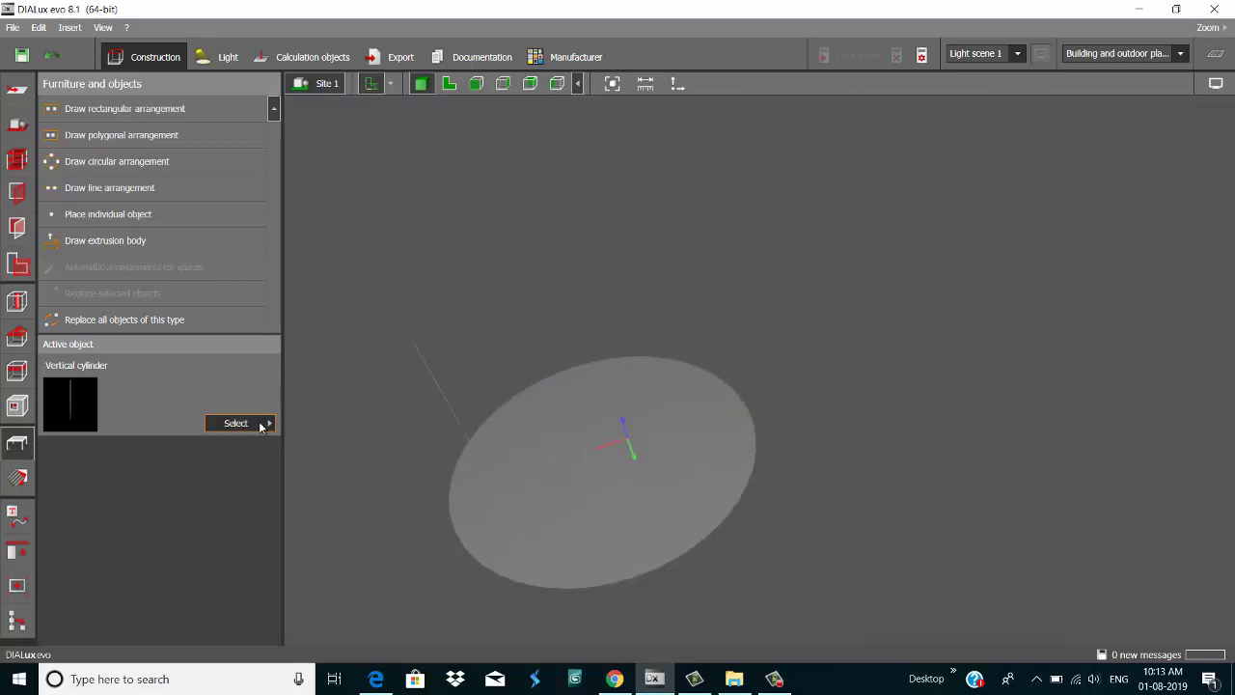
click(328, 137)
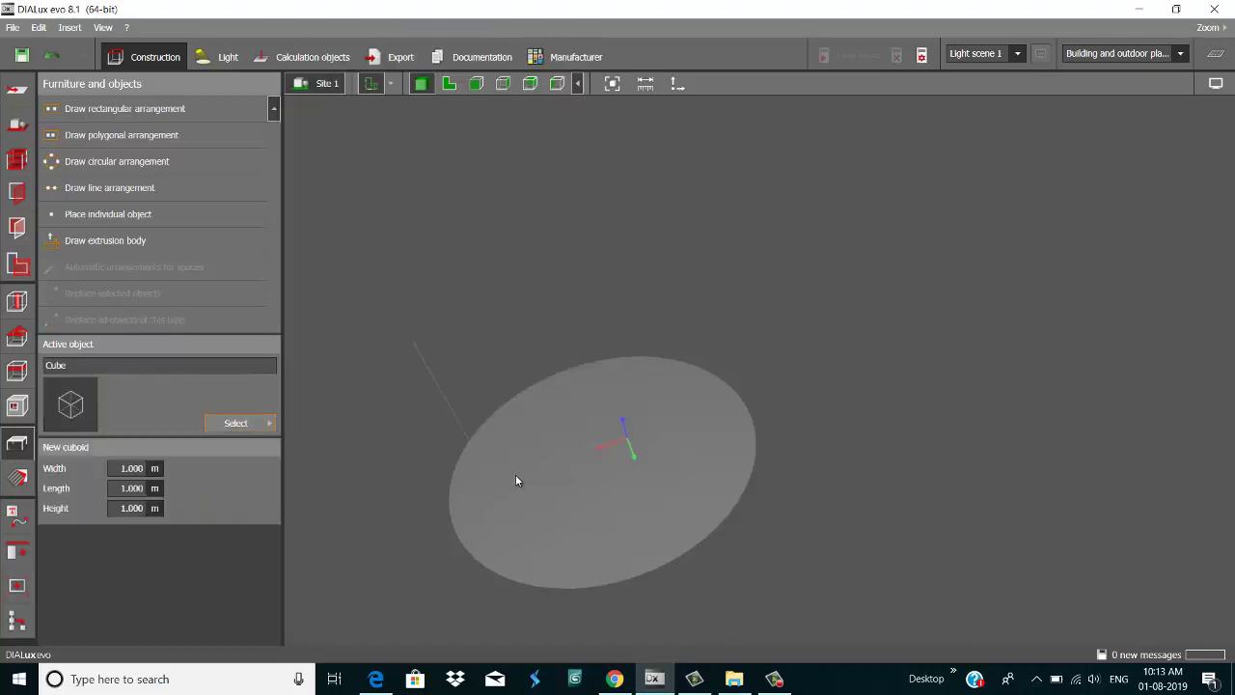
scroll(469, 466, down, 2)
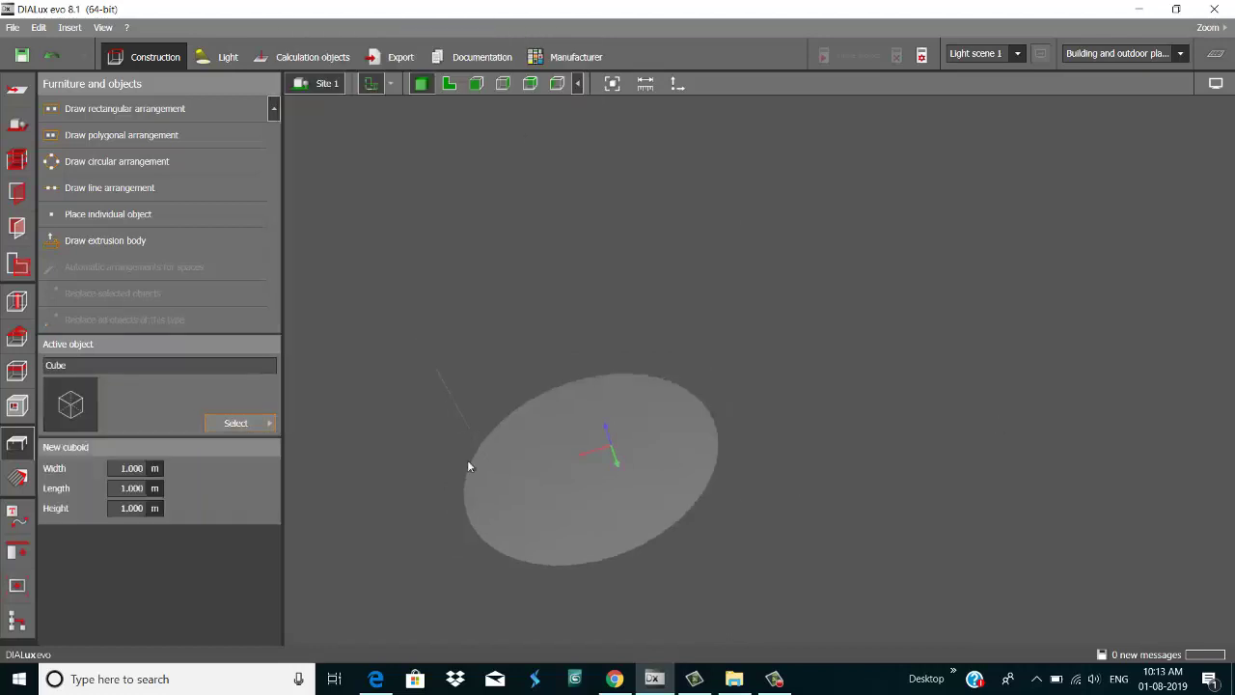
click(138, 512)
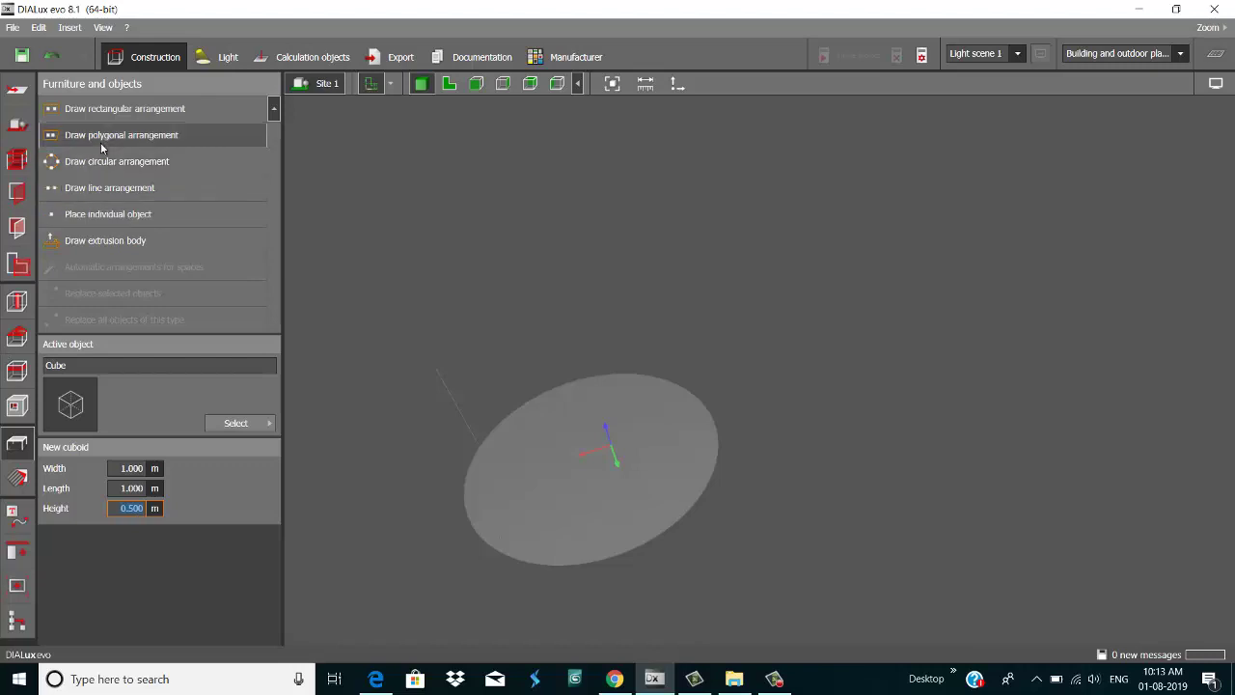
click(98, 214)
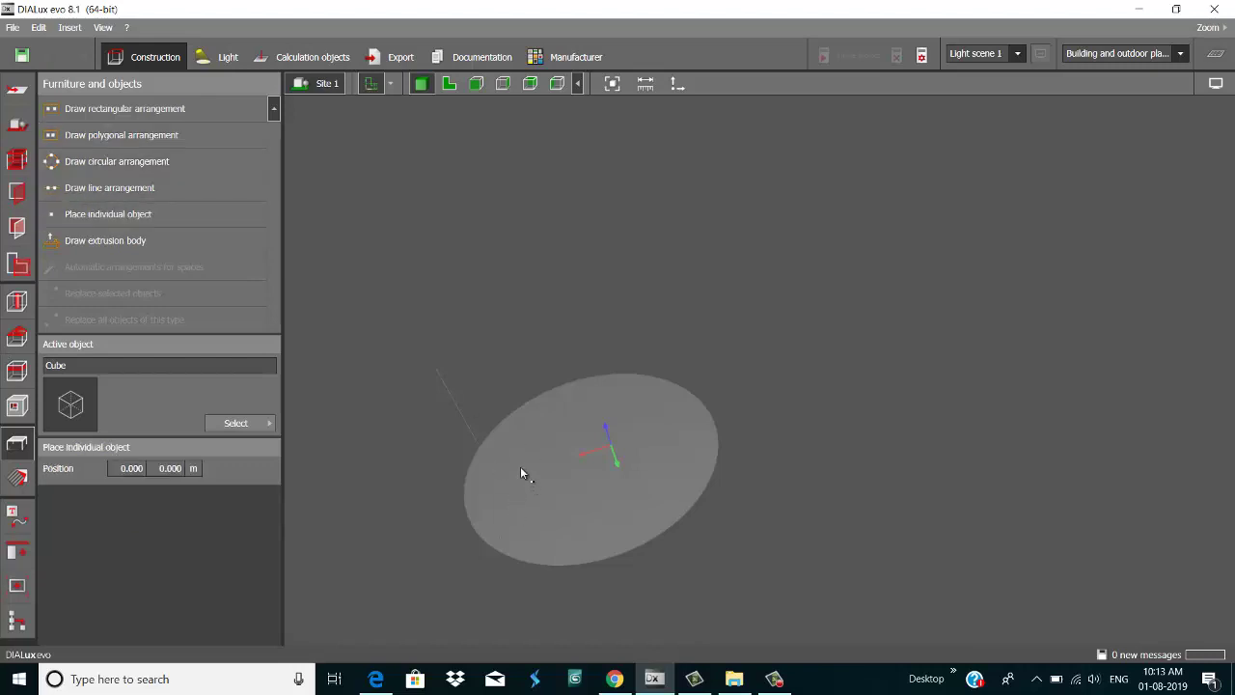
click(524, 476)
- Resize the cube into a thin plate by setting its Y size to 2 m and its height to 0.1 m
scroll(525, 475, up, 5)
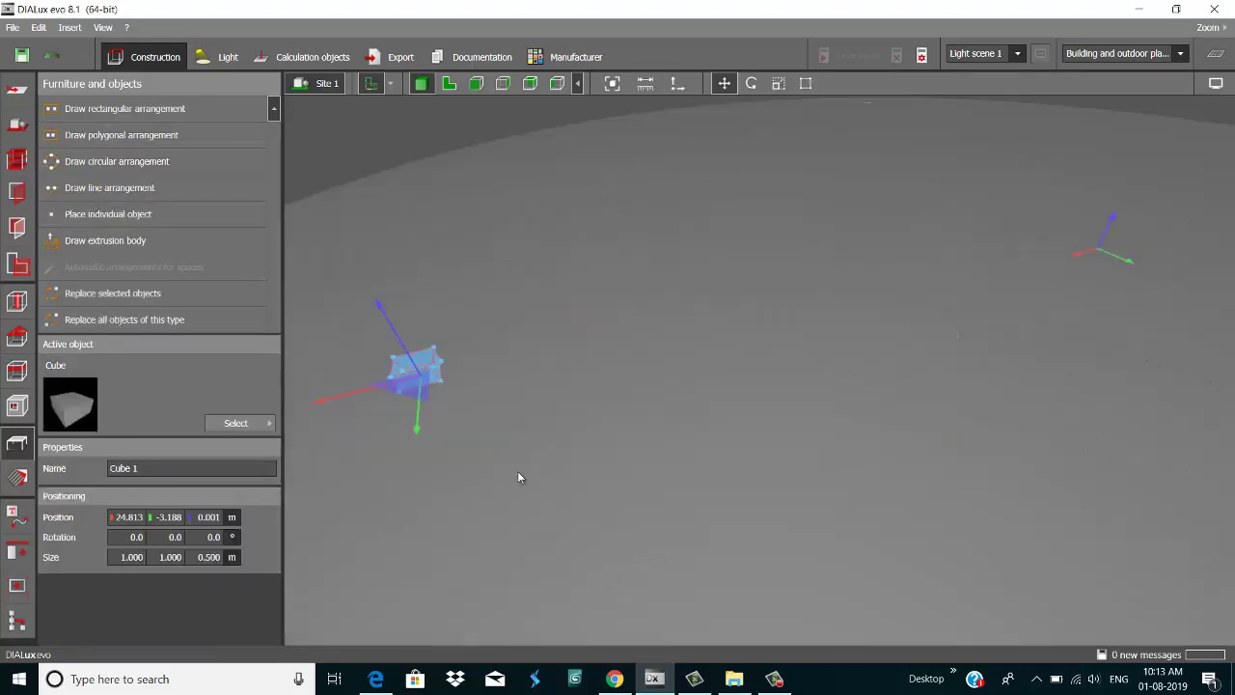
scroll(517, 472, down, 5)
scroll(511, 453, up, 6)
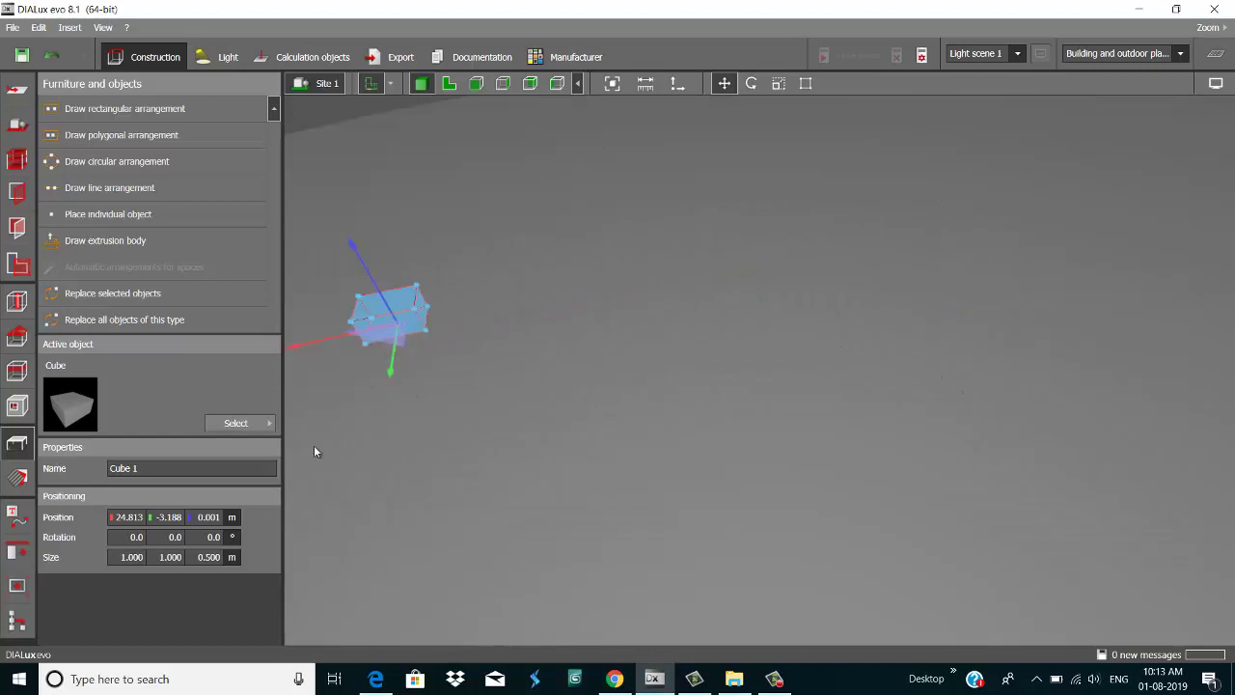
click(171, 558)
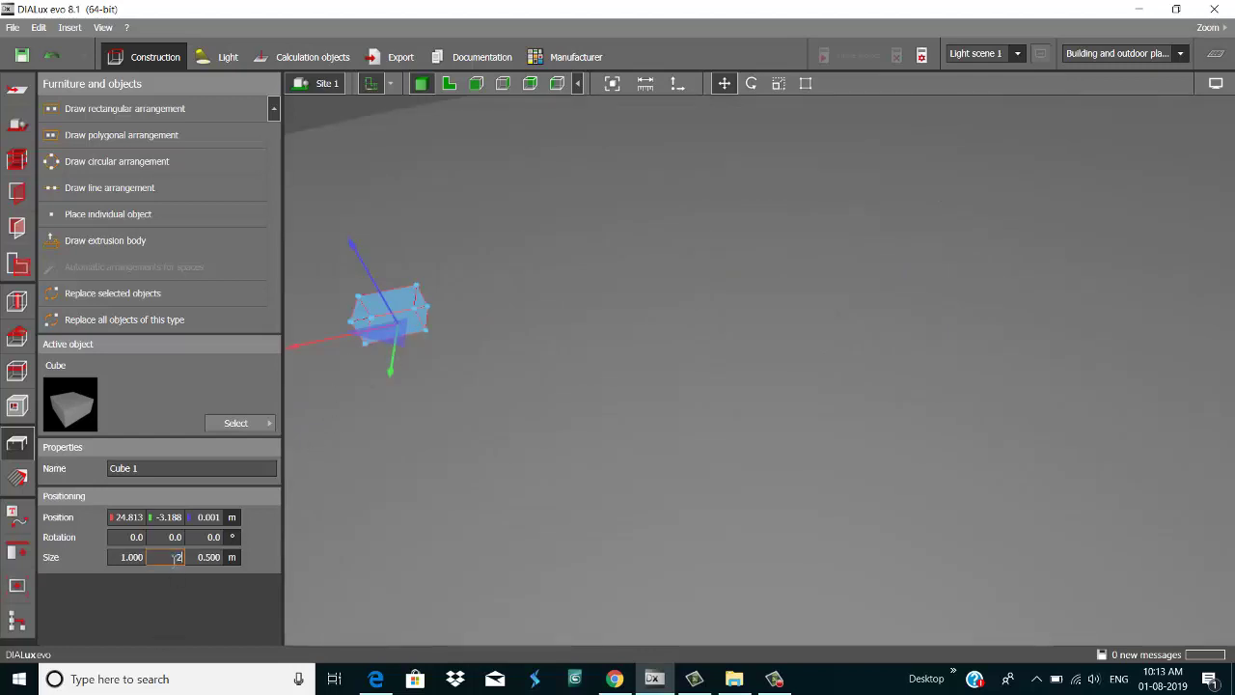
key(Return)
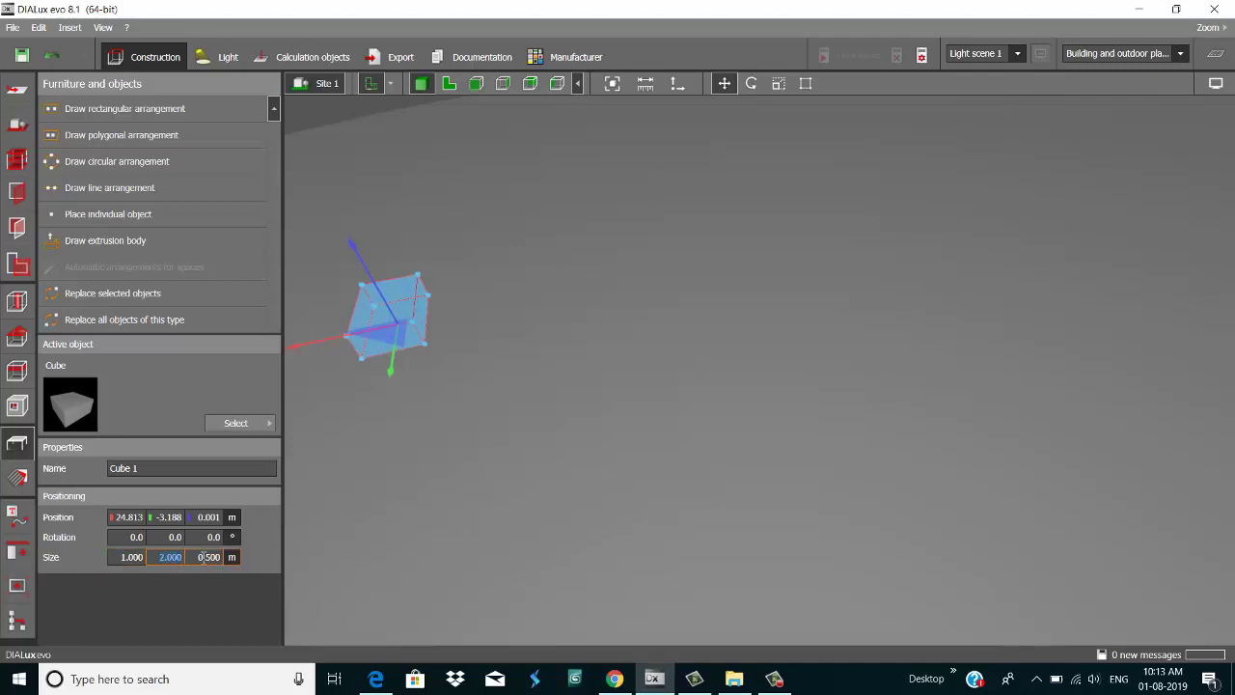
click(206, 558)
key(Return)
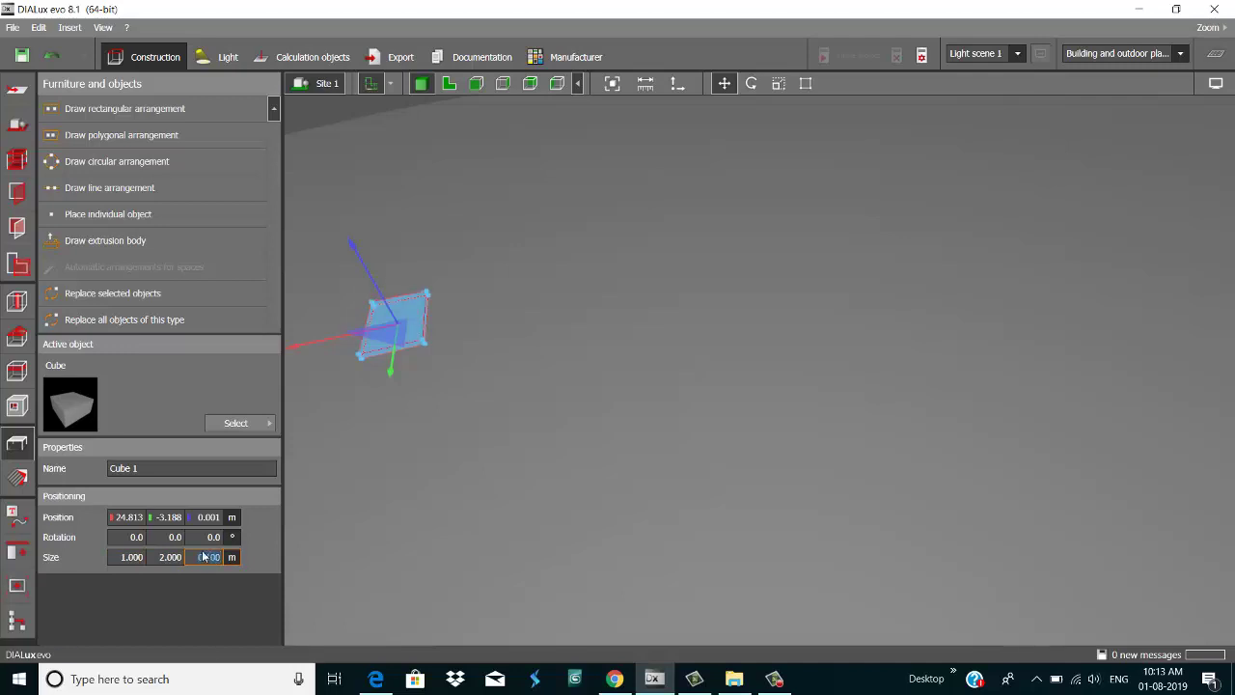
- Raise the plate vertically to Z 23.500 m, near the upper end of the light pole
scroll(659, 378, down, 5)
scroll(646, 379, up, 2)
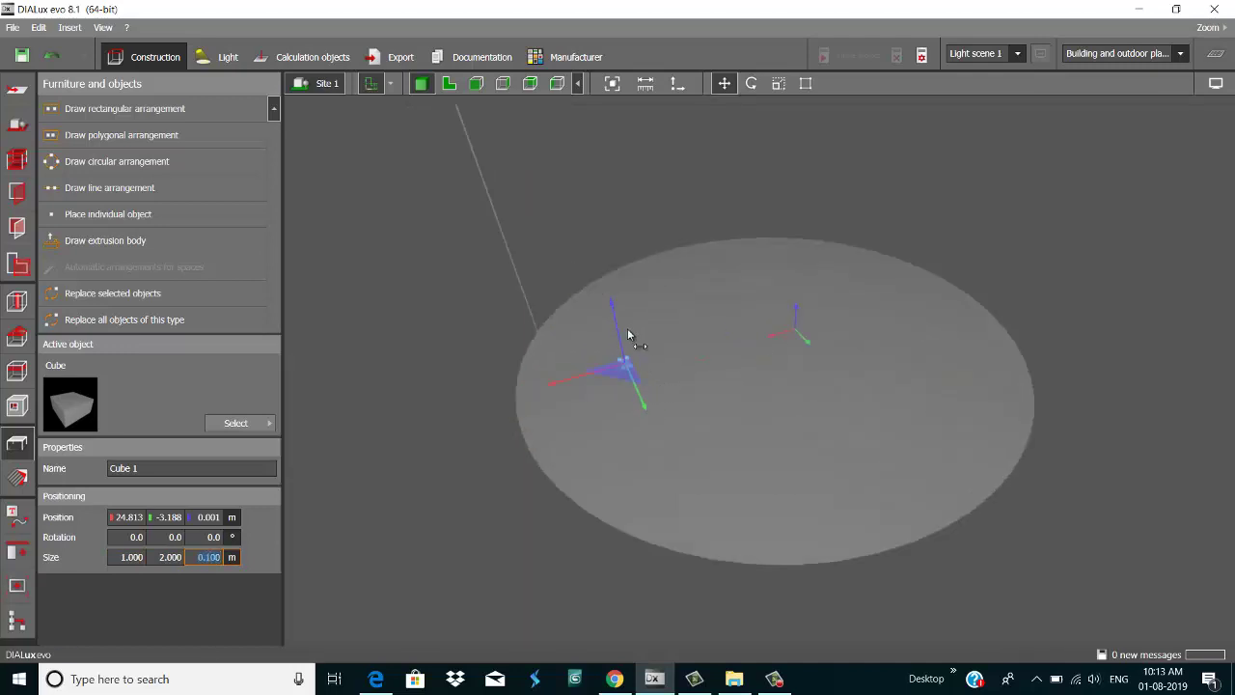
drag(627, 334, 598, 199)
scroll(604, 262, down, 2)
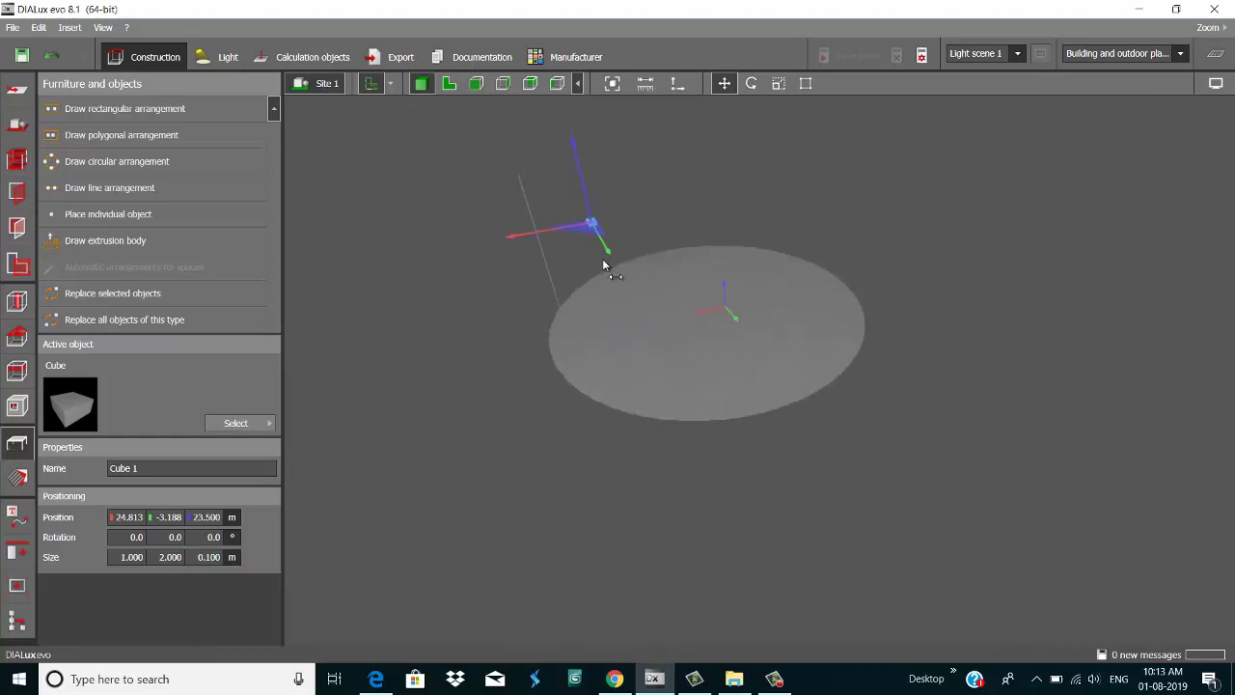
- Move the raised plate along the X axis towards the light pole, to X 35.500 m
scroll(539, 255, up, 3)
scroll(556, 251, down, 2)
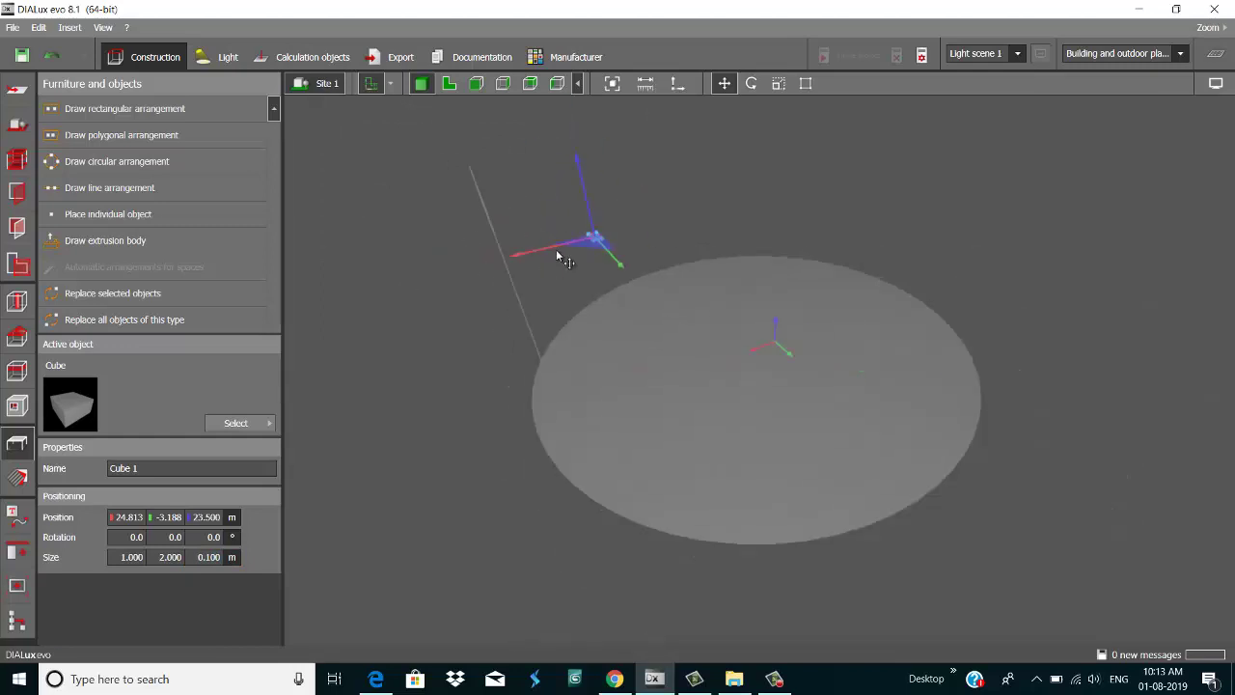
mouse_move(558, 284)
right_down()
mouse_move(587, 294)
mouse_move(572, 297)
right_up()
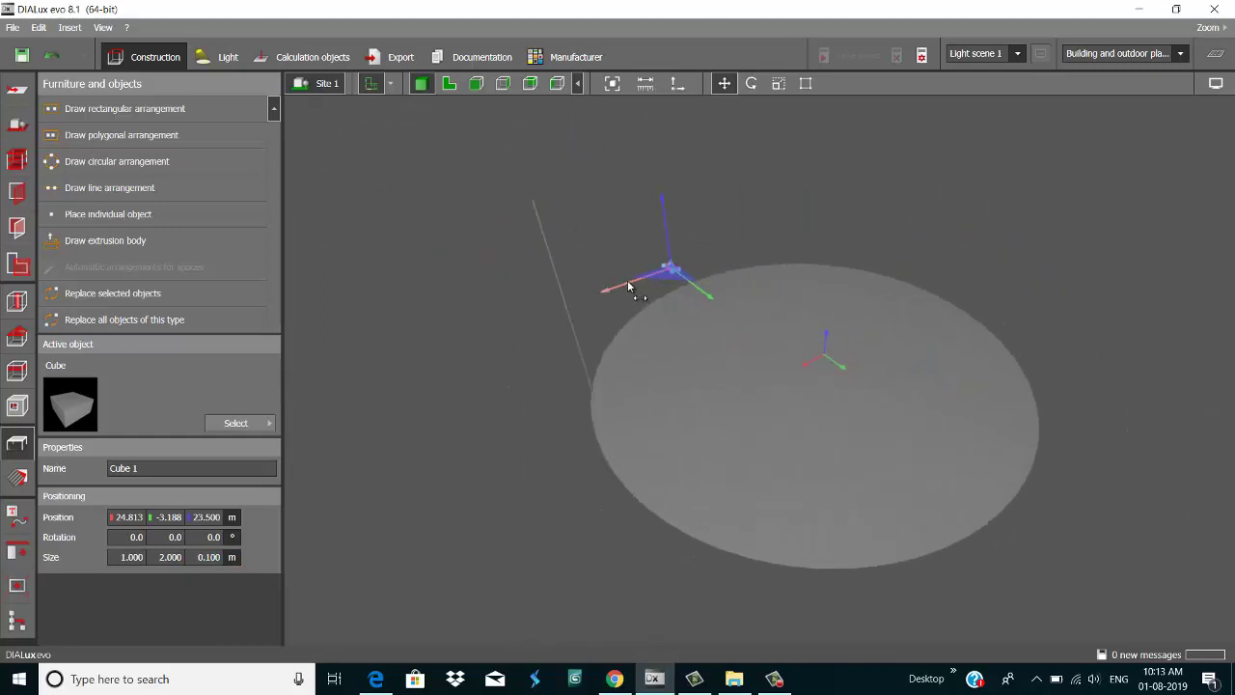
drag(626, 283, 583, 301)
scroll(584, 301, up, 3)
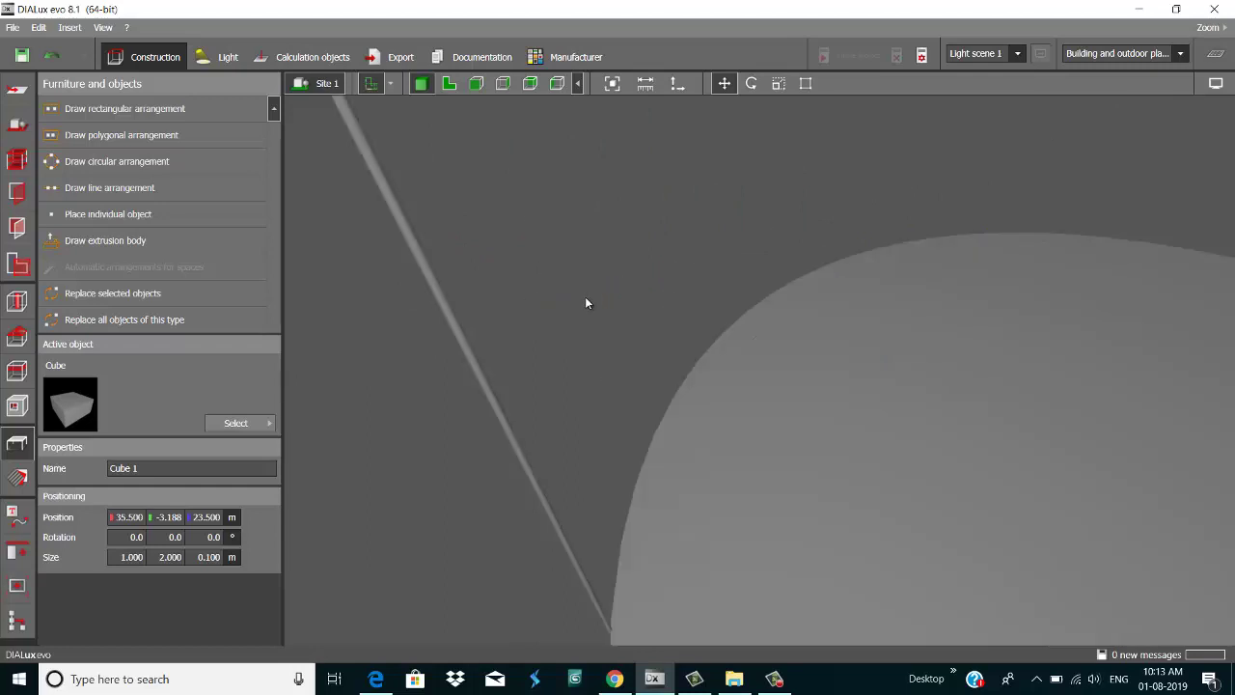
scroll(586, 305, down, 2)
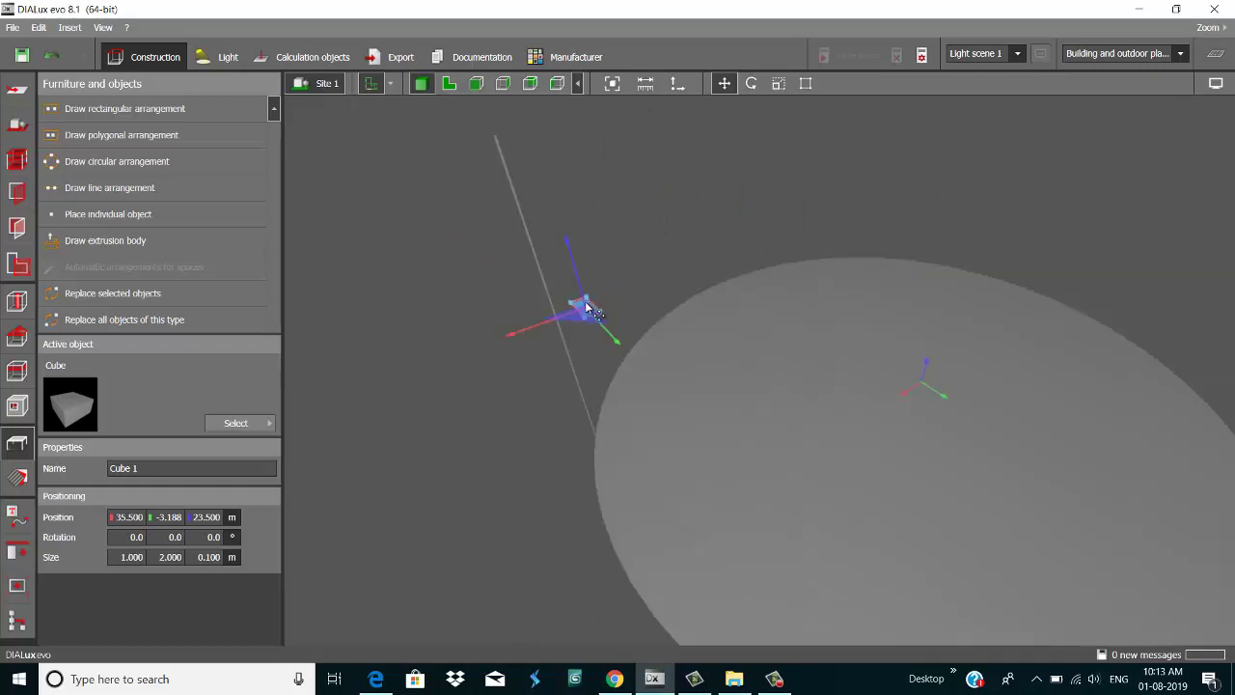
- Rotate the plate to -30° about Z and tilt it to 75° about Y so it faces the field
click(755, 84)
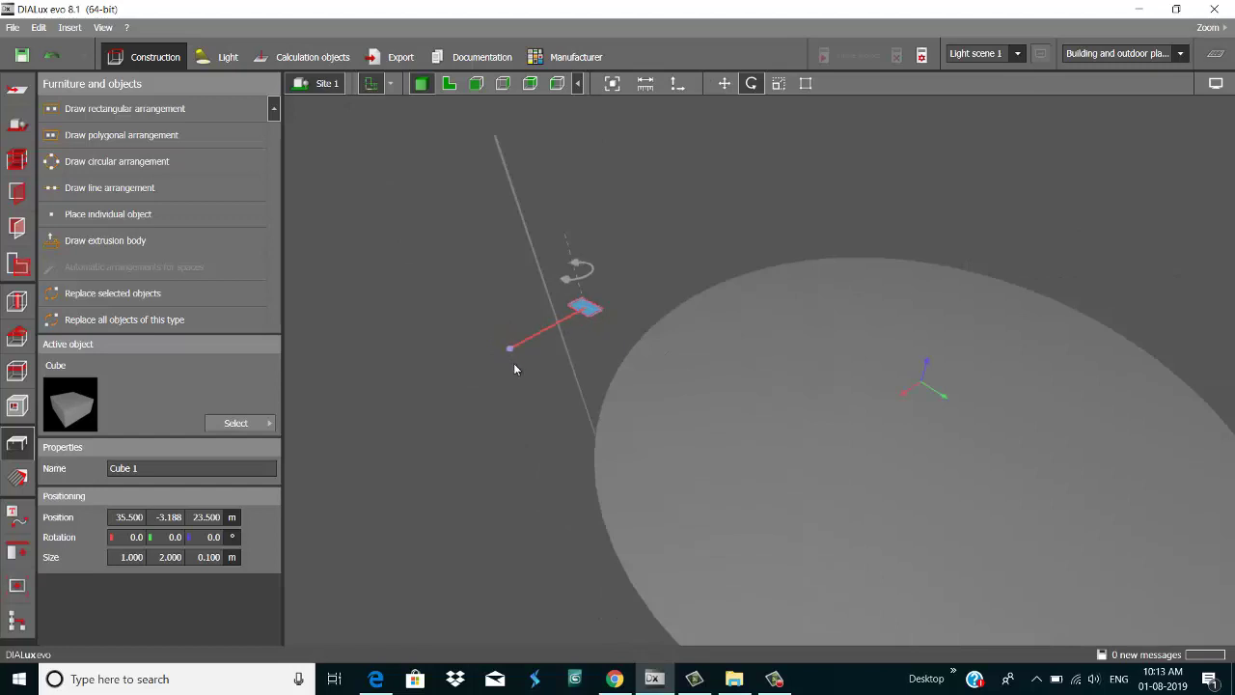
drag(509, 355, 491, 322)
drag(565, 233, 505, 300)
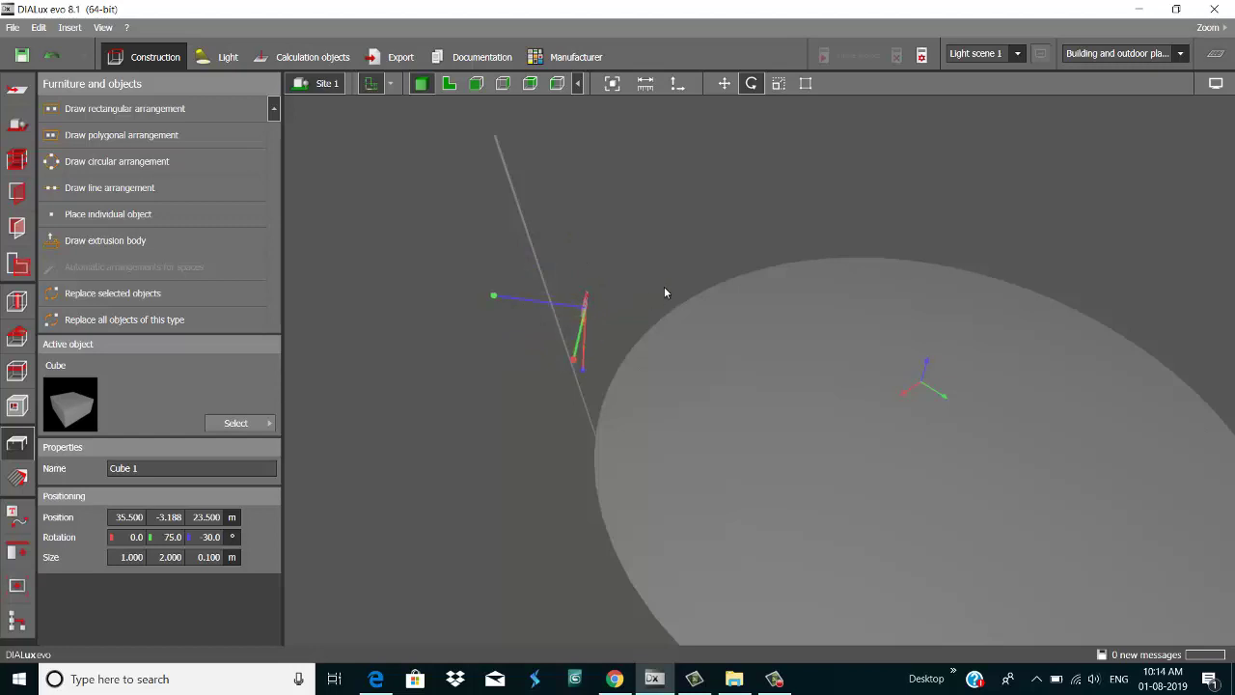
right_drag(664, 287, 594, 292)
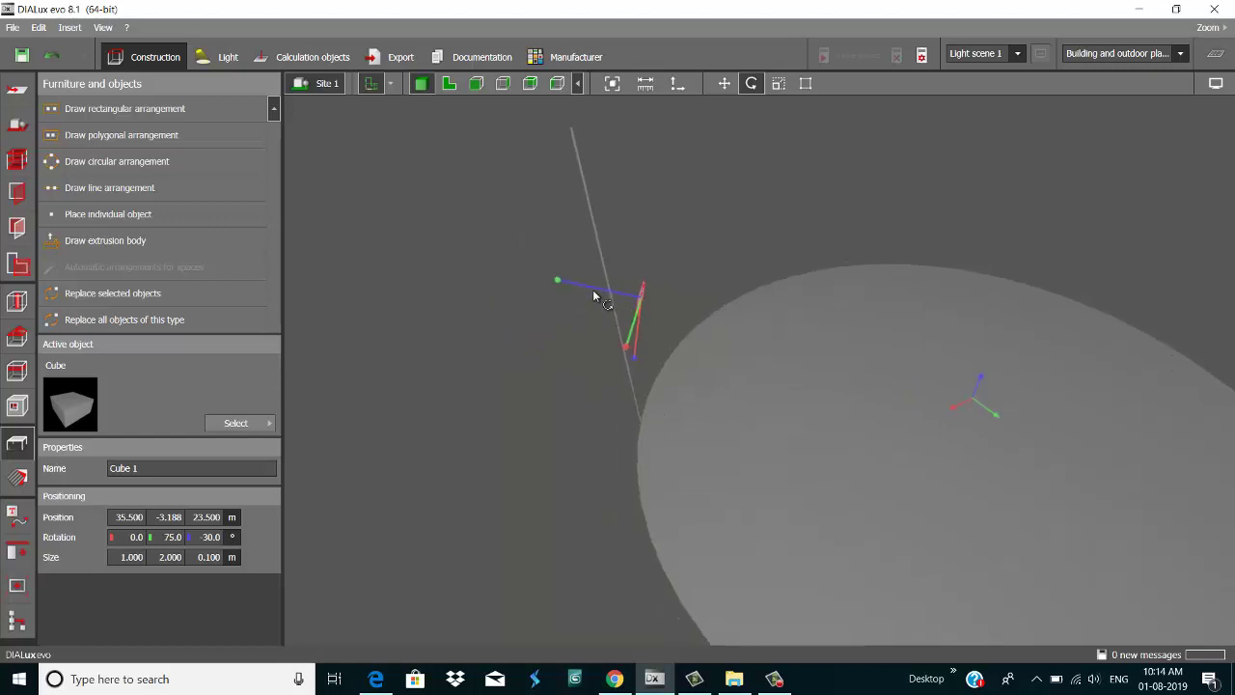
- Move the tilted plate in elevation to the top of the light pole, at X 34.229 m and Z 29.975 m
click(482, 84)
scroll(619, 274, down, 3)
scroll(488, 311, up, 1)
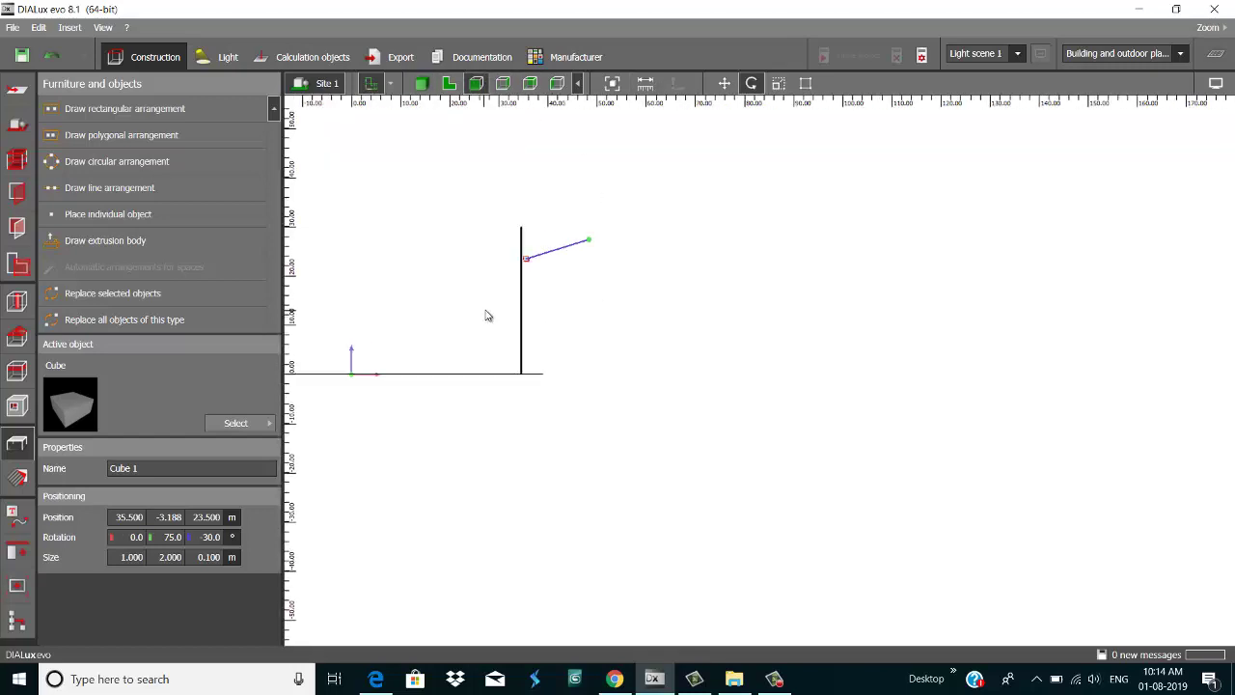
click(724, 83)
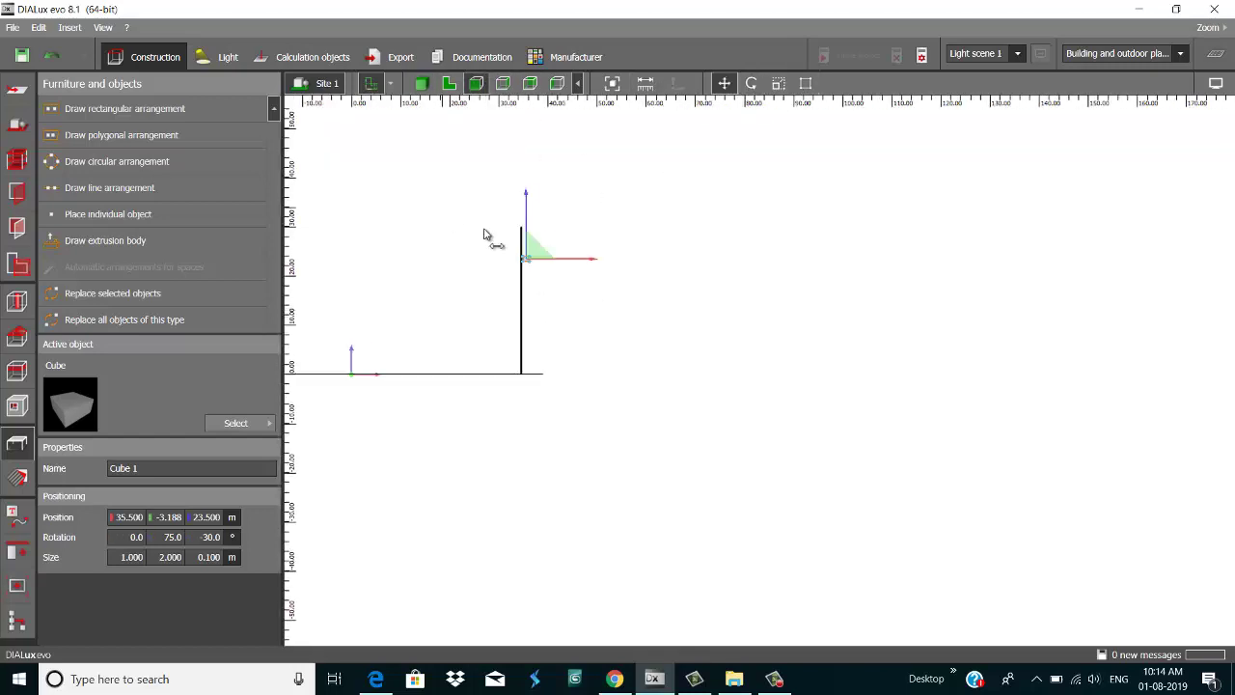
scroll(512, 255, up, 1)
scroll(511, 256, up, 1)
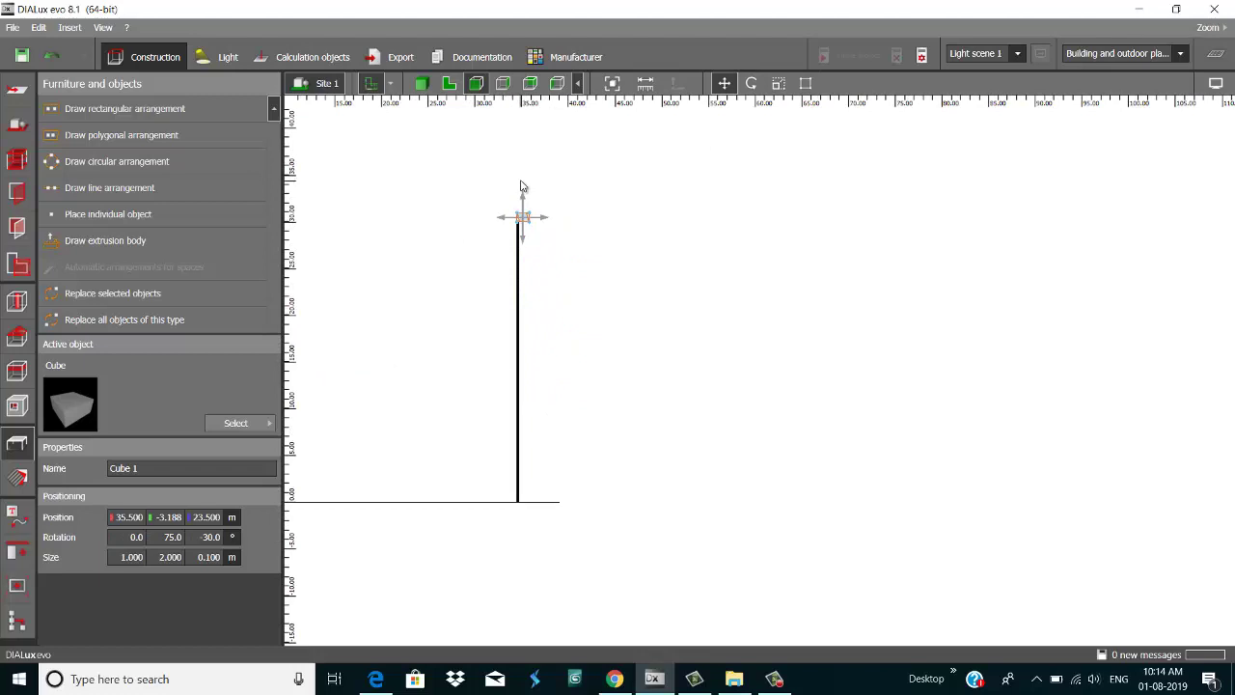
drag(513, 184, 509, 232)
scroll(519, 203, up, 2)
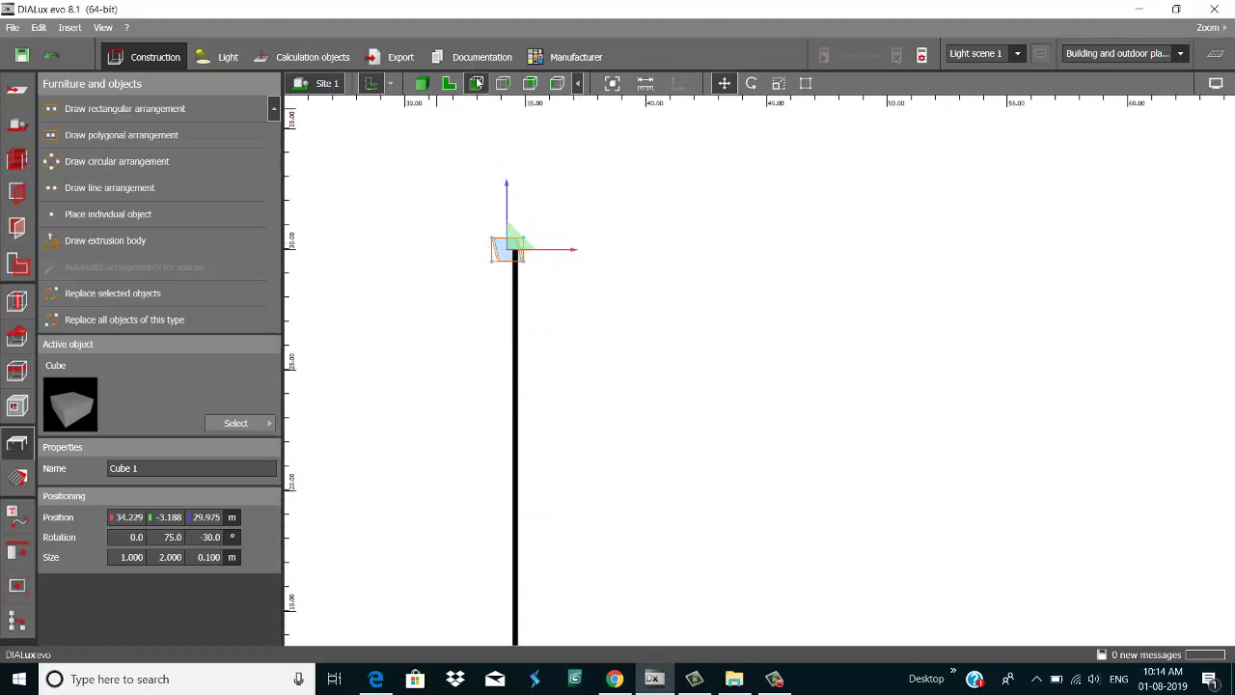
- Move the plate in plan onto the light pole at the outer ring's edge, to X 34.348 m and Y -16.395 m
click(448, 84)
scroll(789, 261, up, 2)
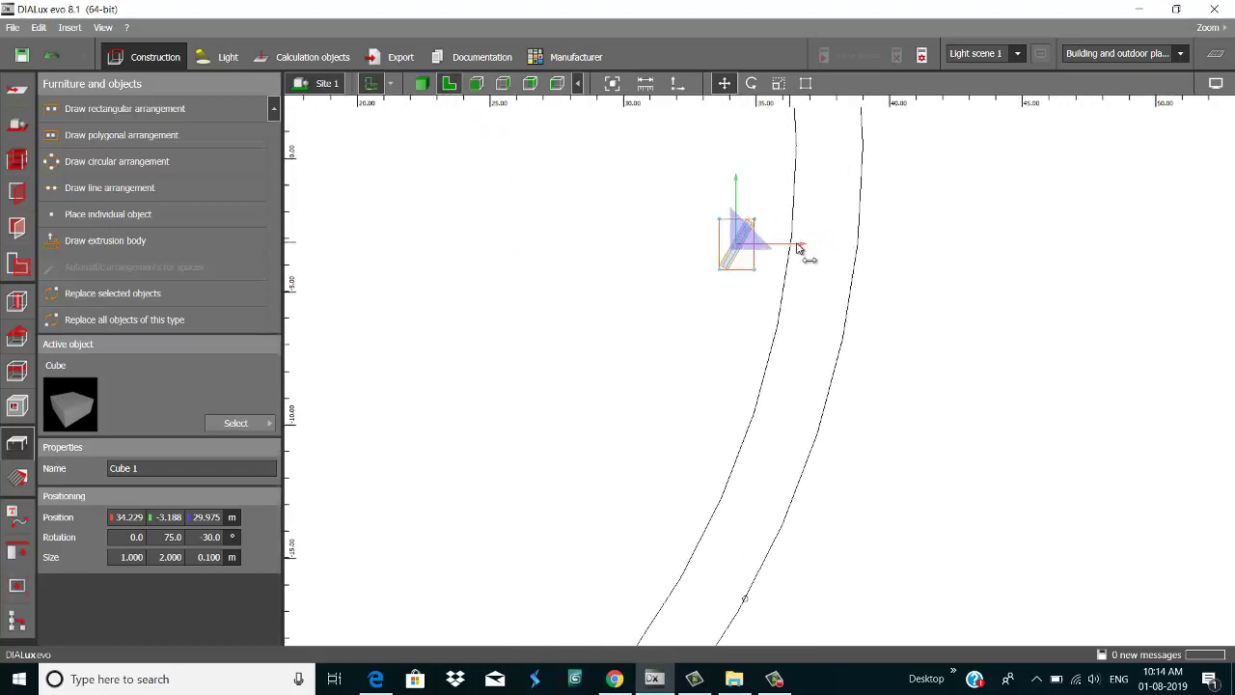
scroll(807, 257, up, 3)
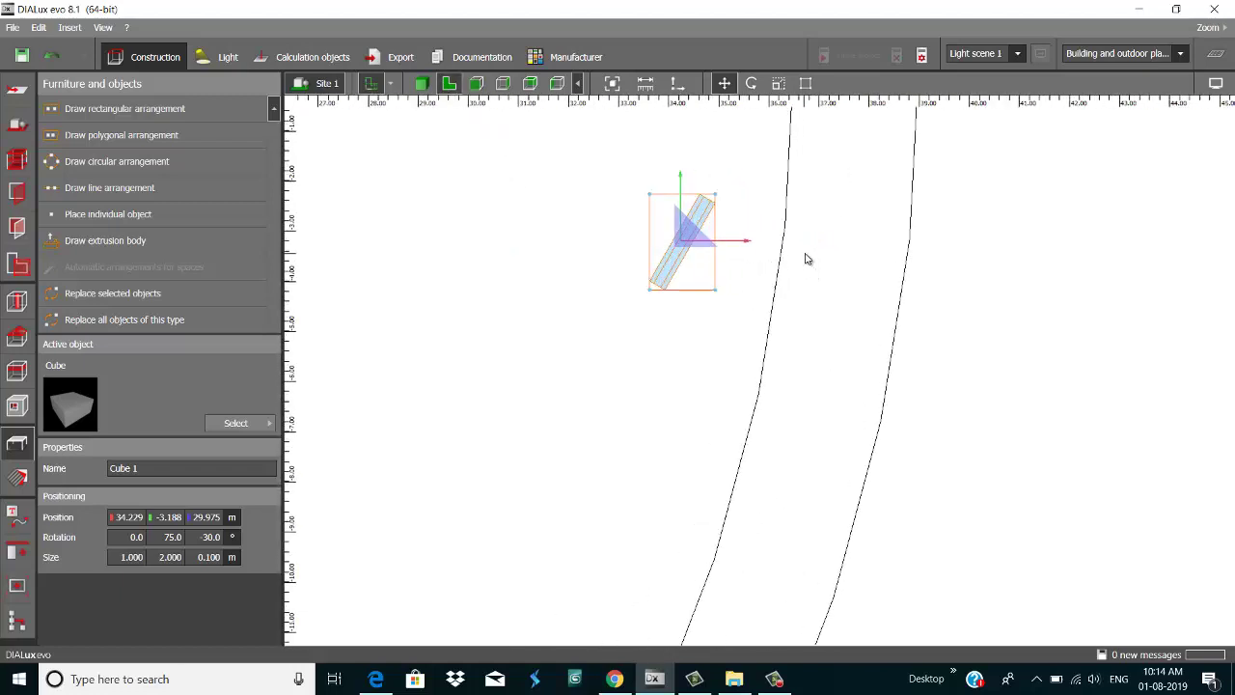
scroll(802, 268, down, 4)
scroll(809, 273, down, 2)
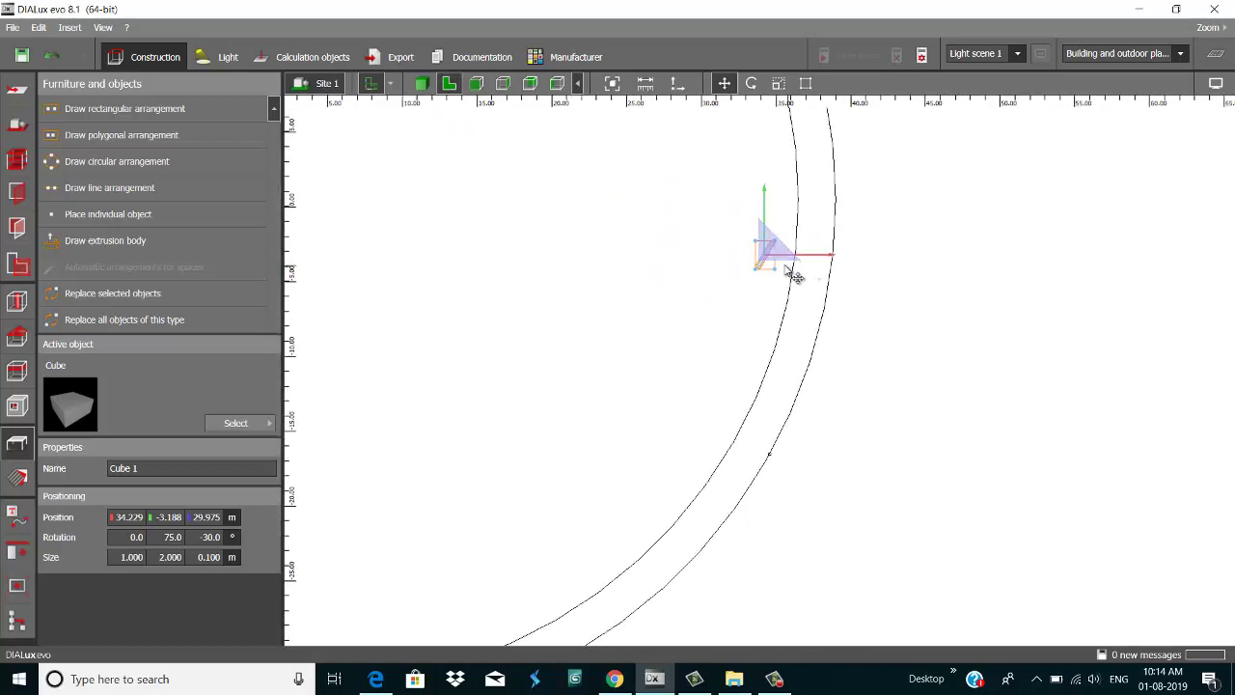
drag(778, 265, 769, 458)
scroll(767, 453, up, 6)
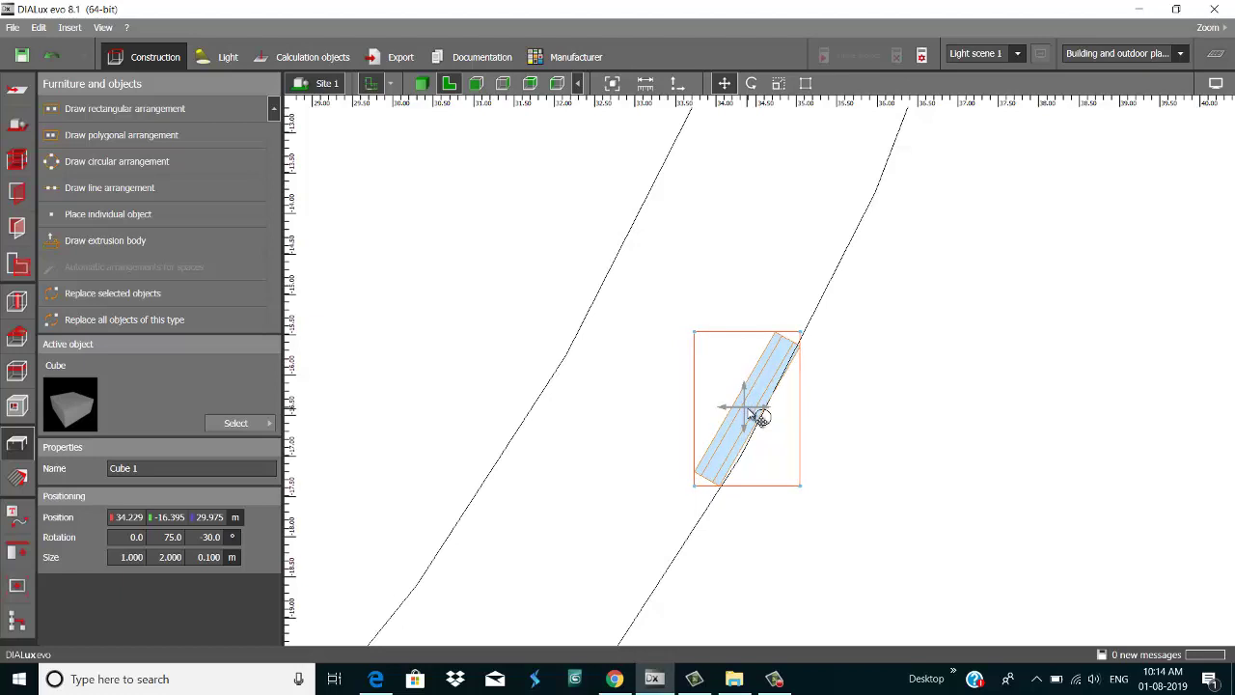
drag(749, 409, 749, 409)
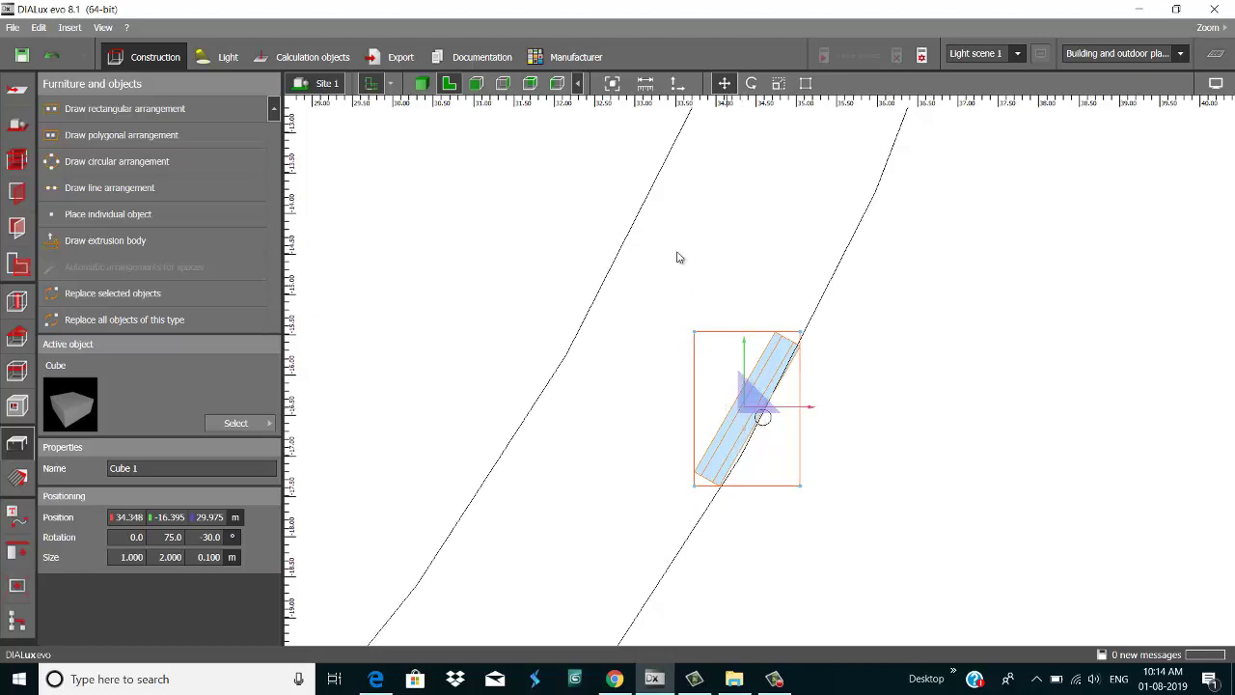
- Fine-tune the plate in side elevation, lowering it to Z 29.799 m and centring it on the pole at Y -16.423 m
click(503, 83)
scroll(551, 143, up, 2)
scroll(552, 143, up, 3)
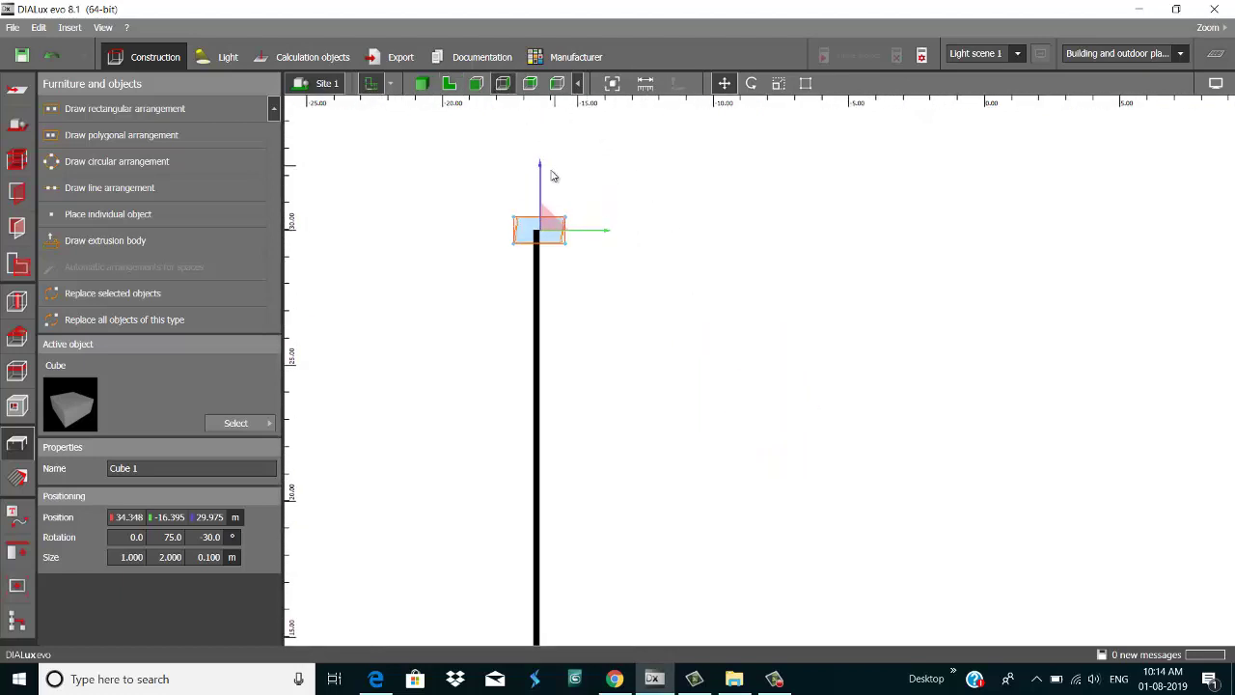
drag(535, 221, 531, 236)
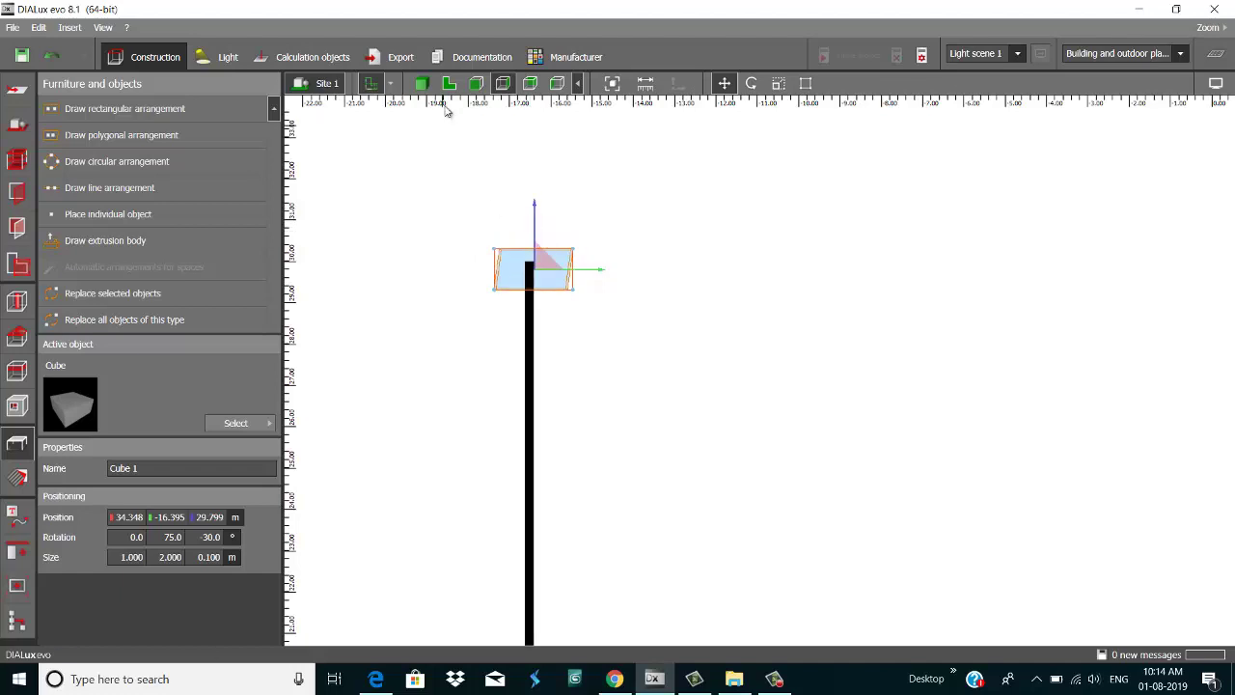
click(449, 83)
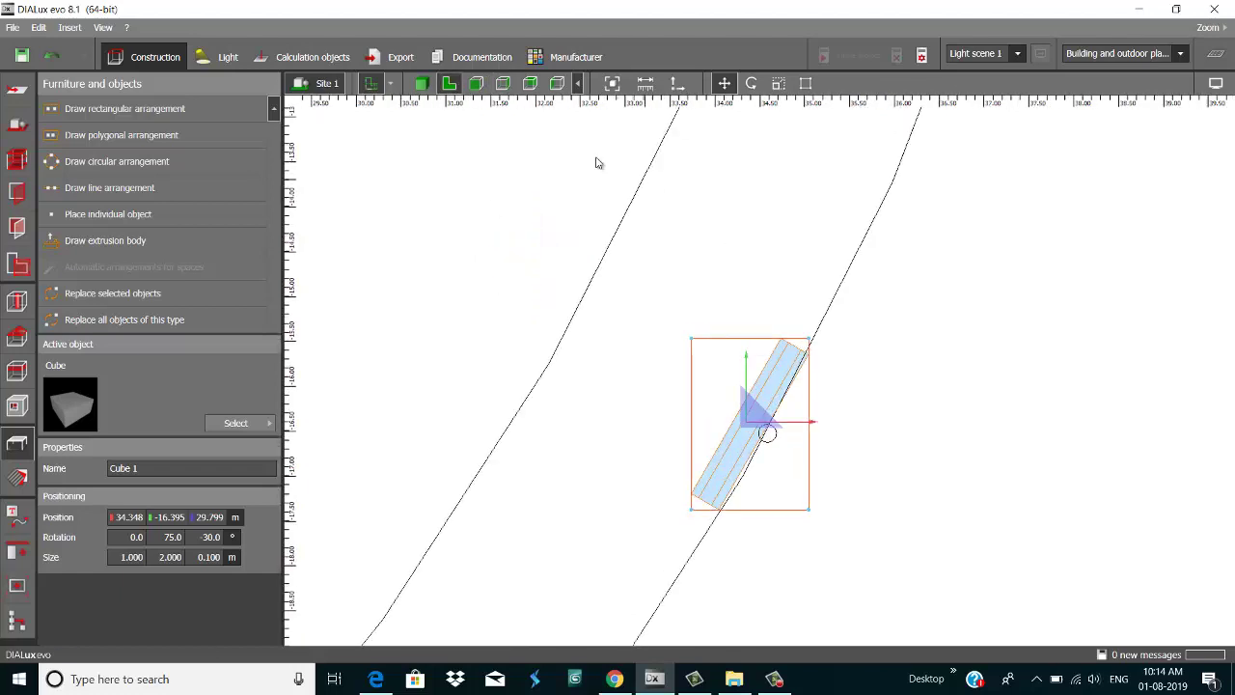
click(502, 83)
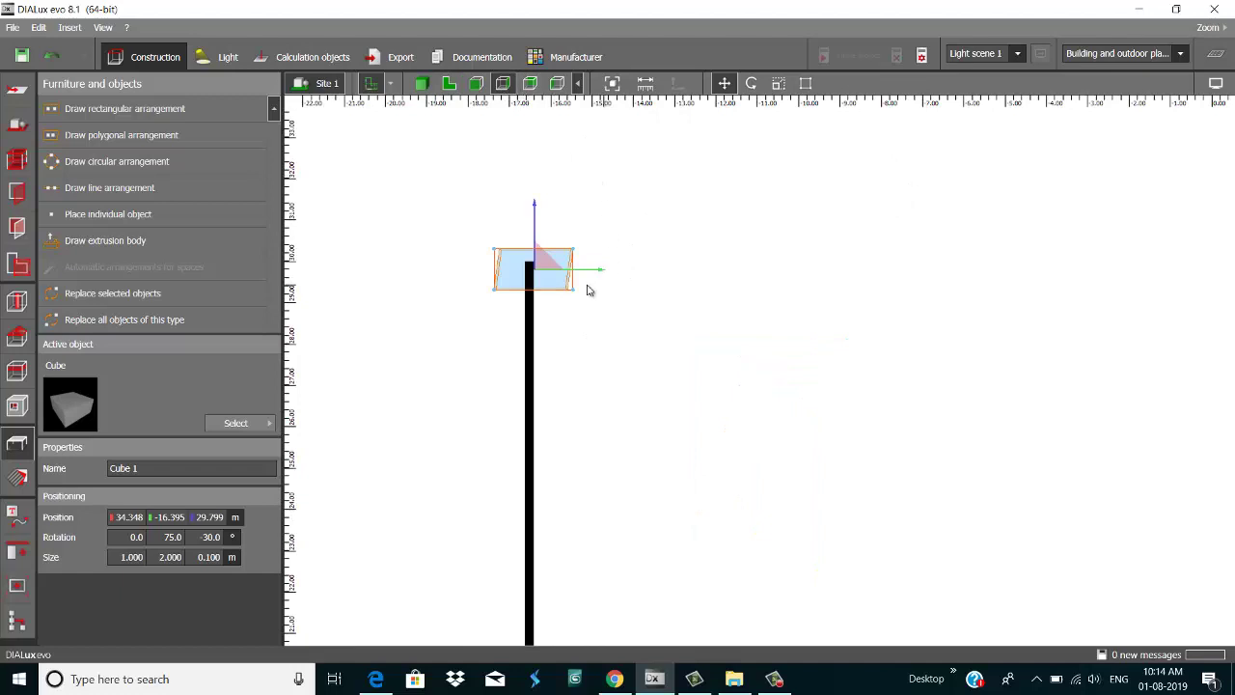
drag(580, 277, 577, 277)
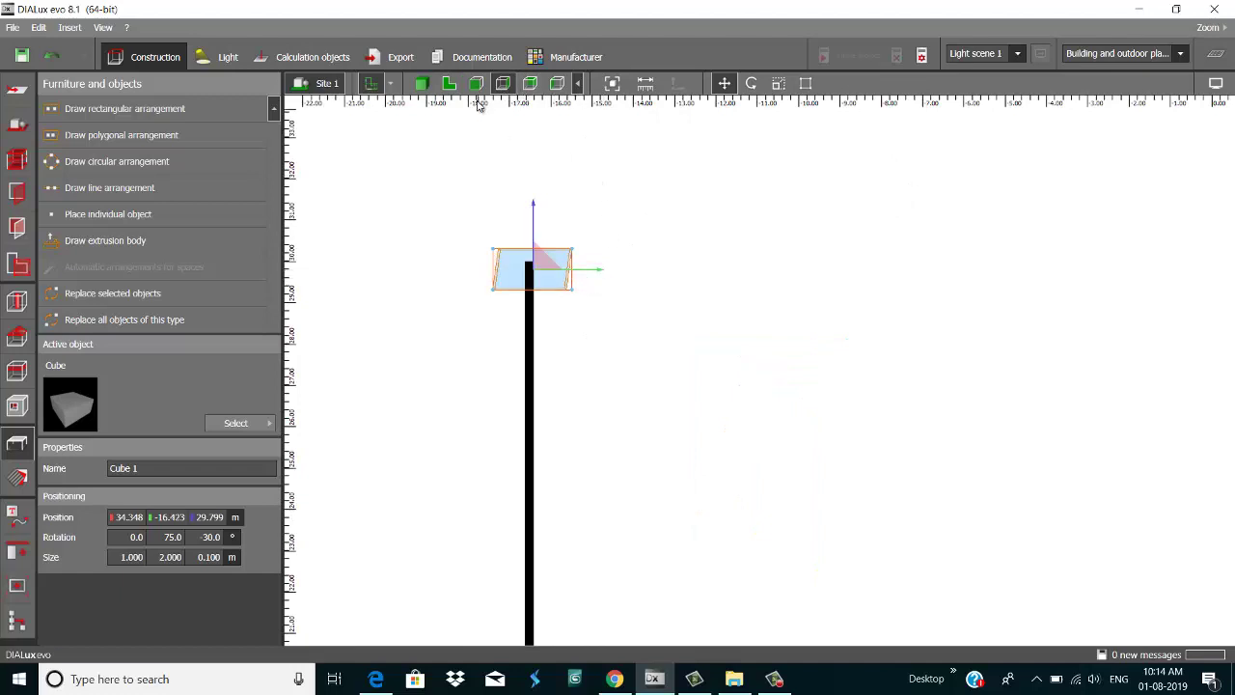
- Examine in 3D how the tilted plate sits on the upper end of the light pole
click(421, 83)
scroll(652, 159, down, 3)
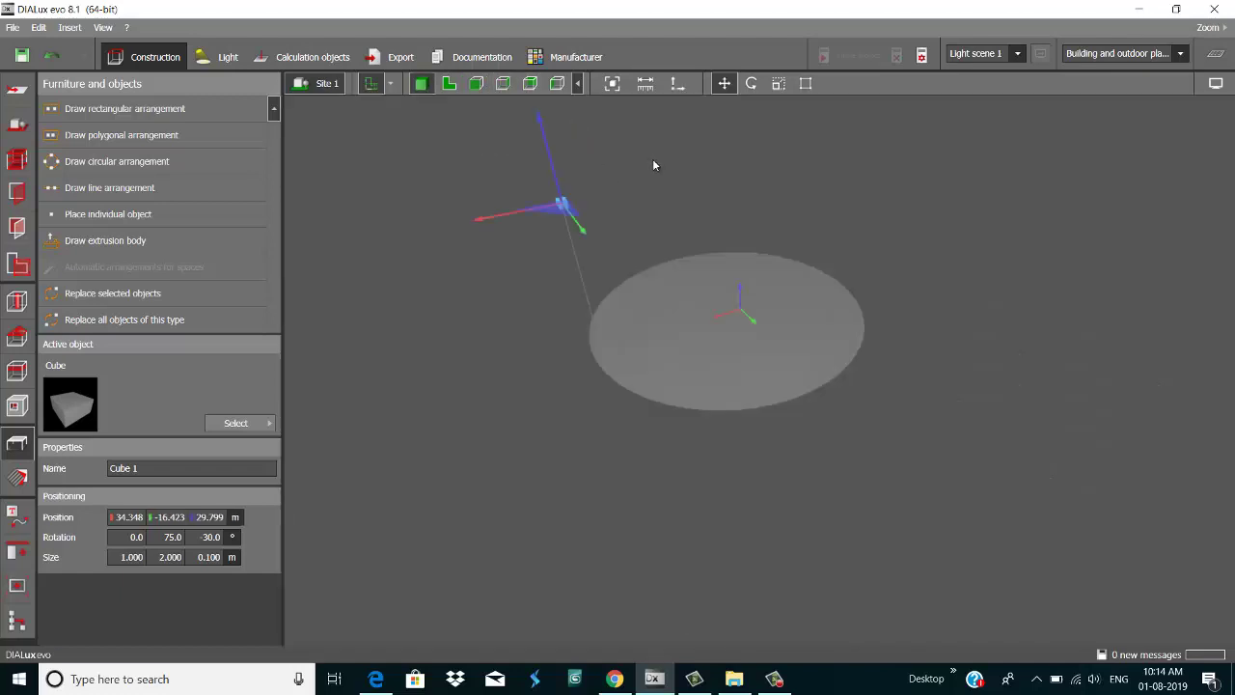
scroll(652, 158, up, 1)
click(595, 200)
scroll(596, 200, up, 3)
scroll(554, 231, down, 2)
scroll(555, 236, down, 6)
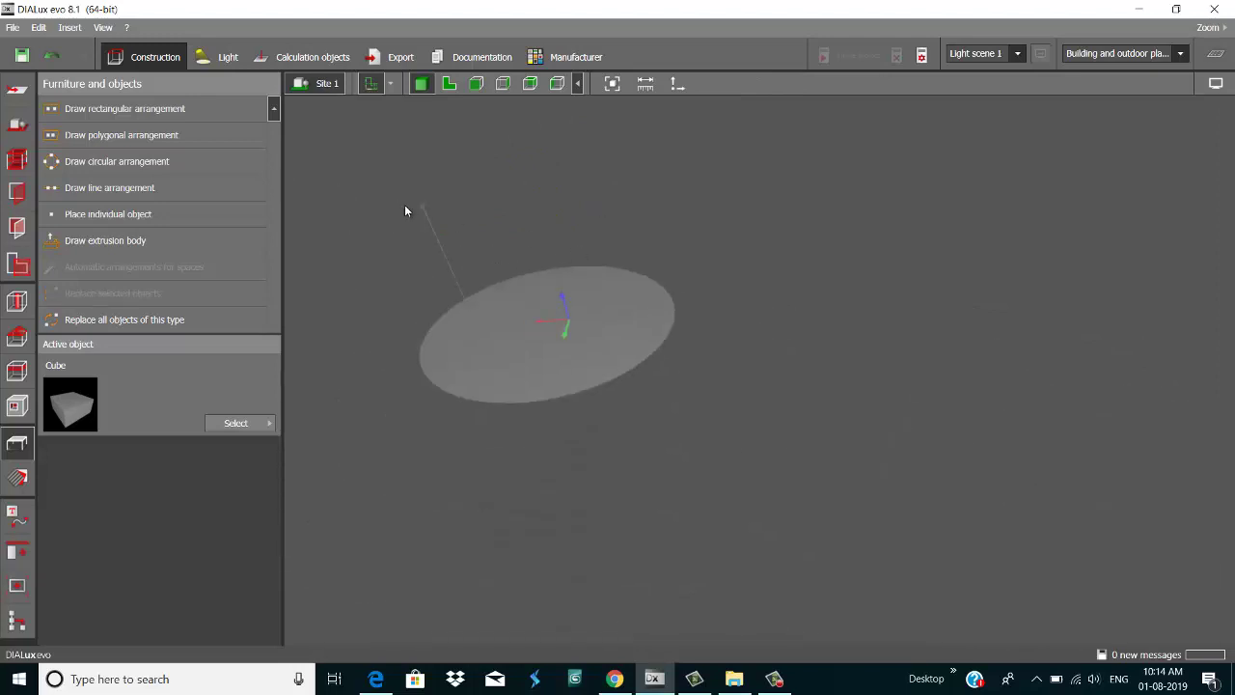
click(421, 204)
scroll(394, 206, up, 6)
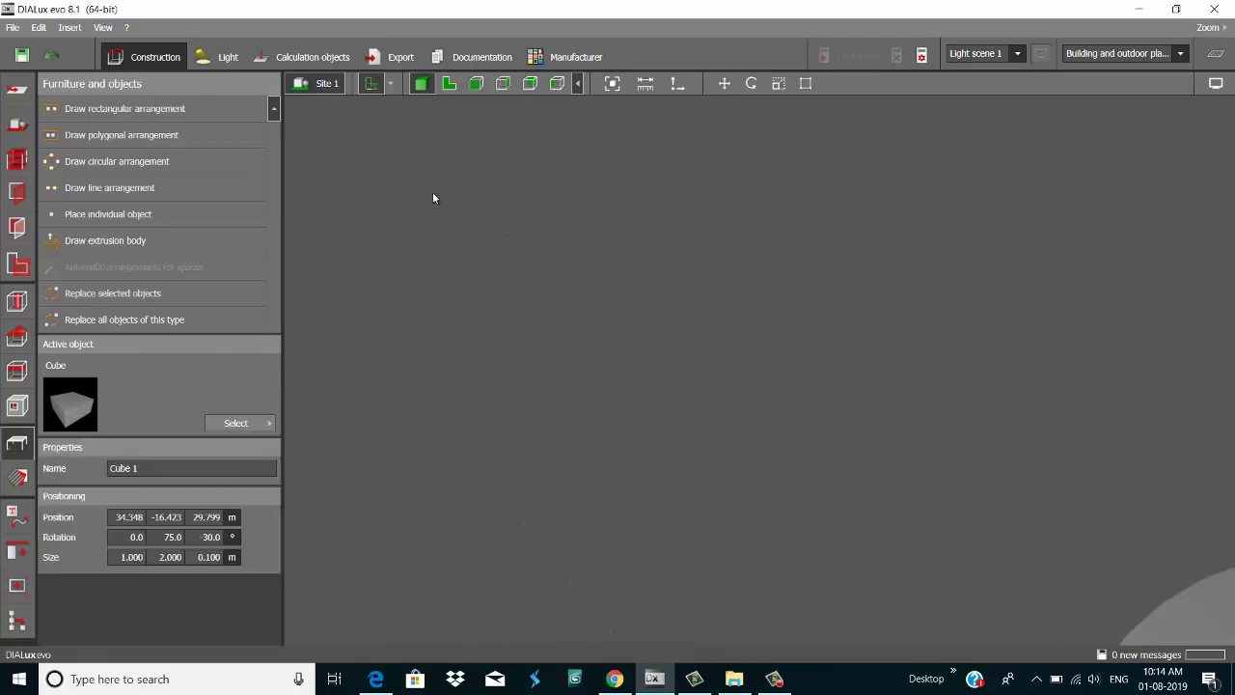
scroll(439, 198, down, 4)
scroll(487, 282, up, 5)
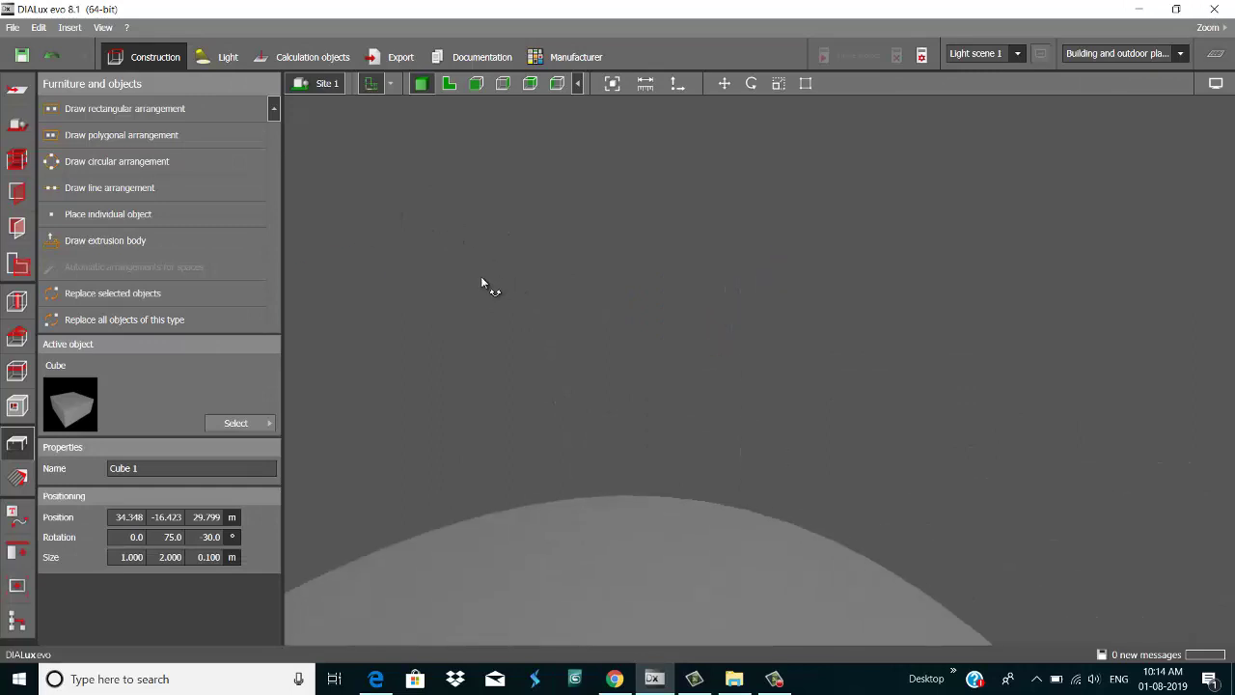
scroll(529, 271, down, 4)
scroll(506, 270, up, 4)
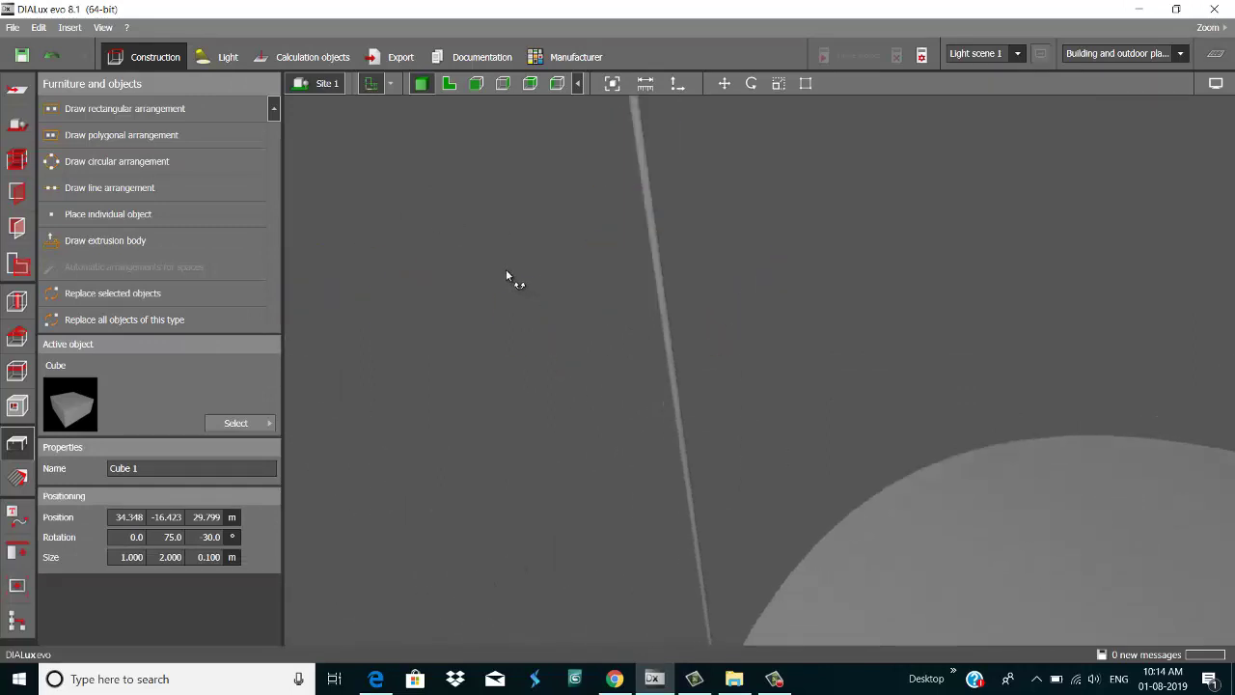
right_drag(506, 270, 508, 271)
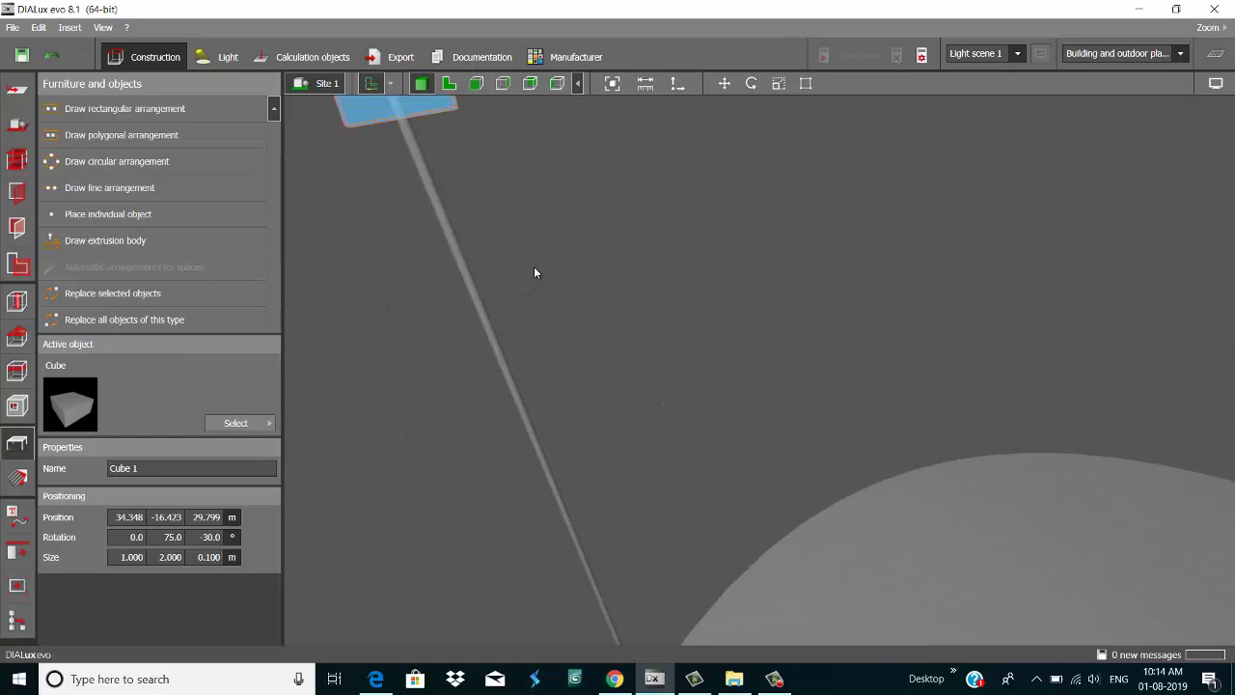
right_click(558, 292)
click(622, 256)
mouse_move(631, 260)
middle_down()
mouse_move(643, 298)
mouse_move(646, 269)
middle_up()
right_drag(580, 307, 581, 309)
scroll(423, 257, up, 1)
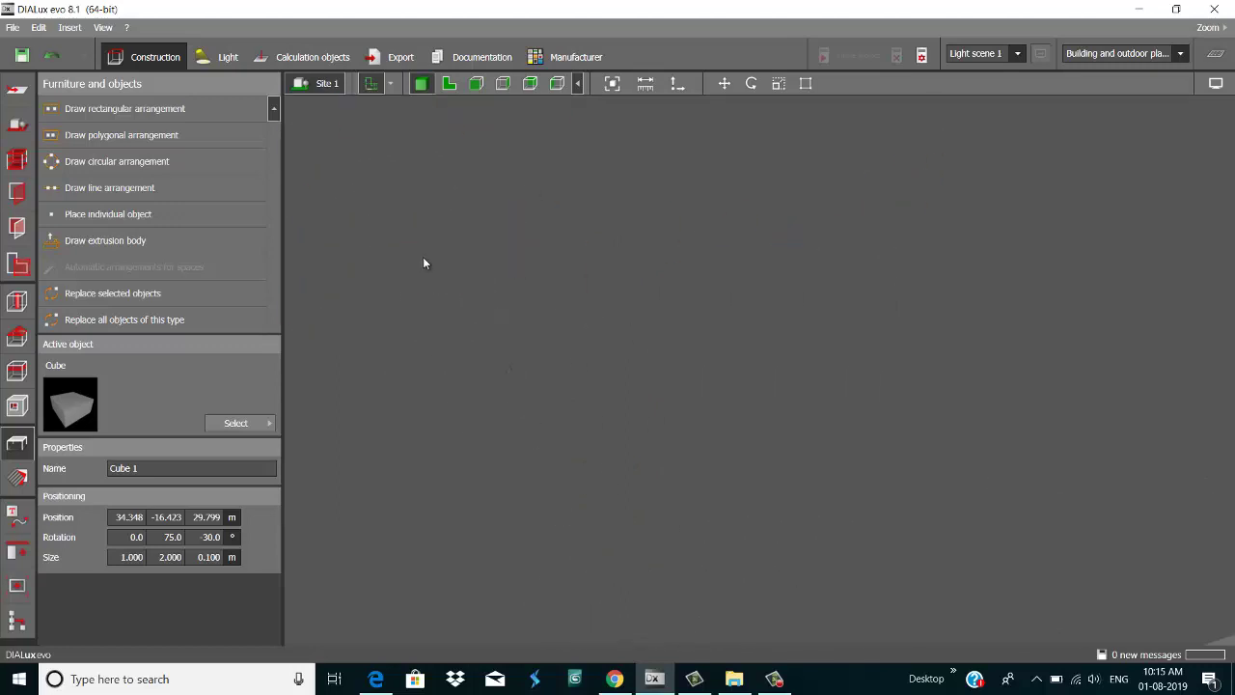
click(398, 368)
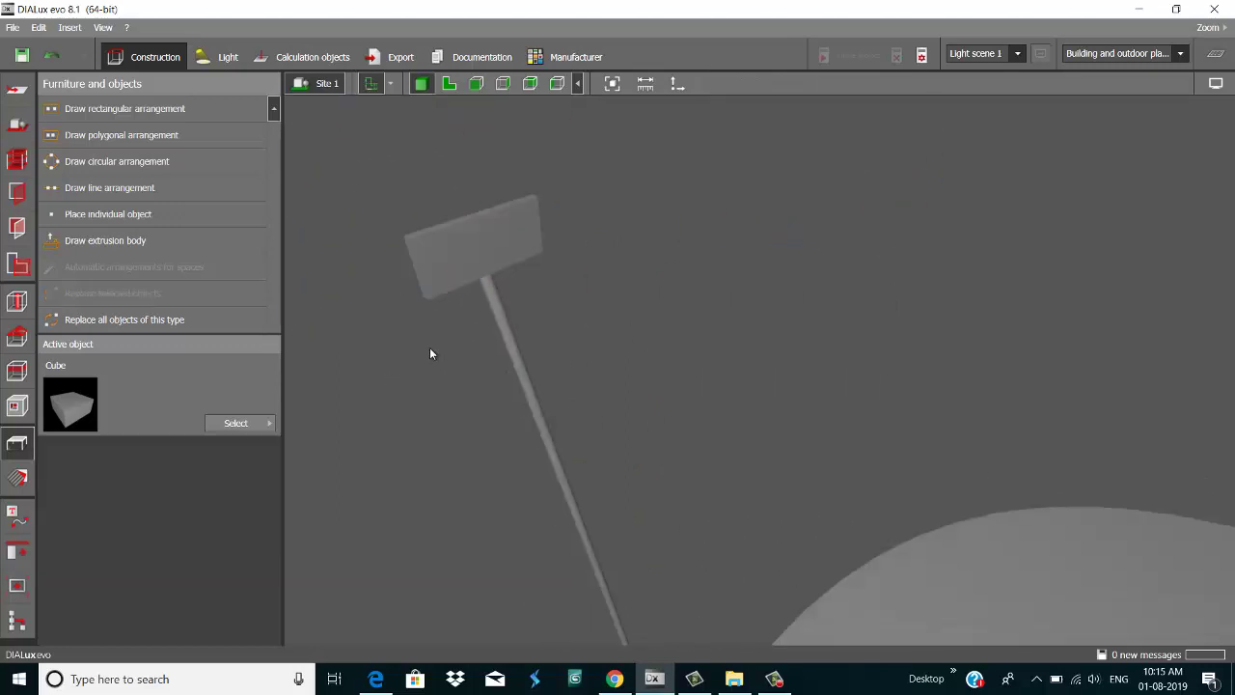
scroll(504, 318, down, 3)
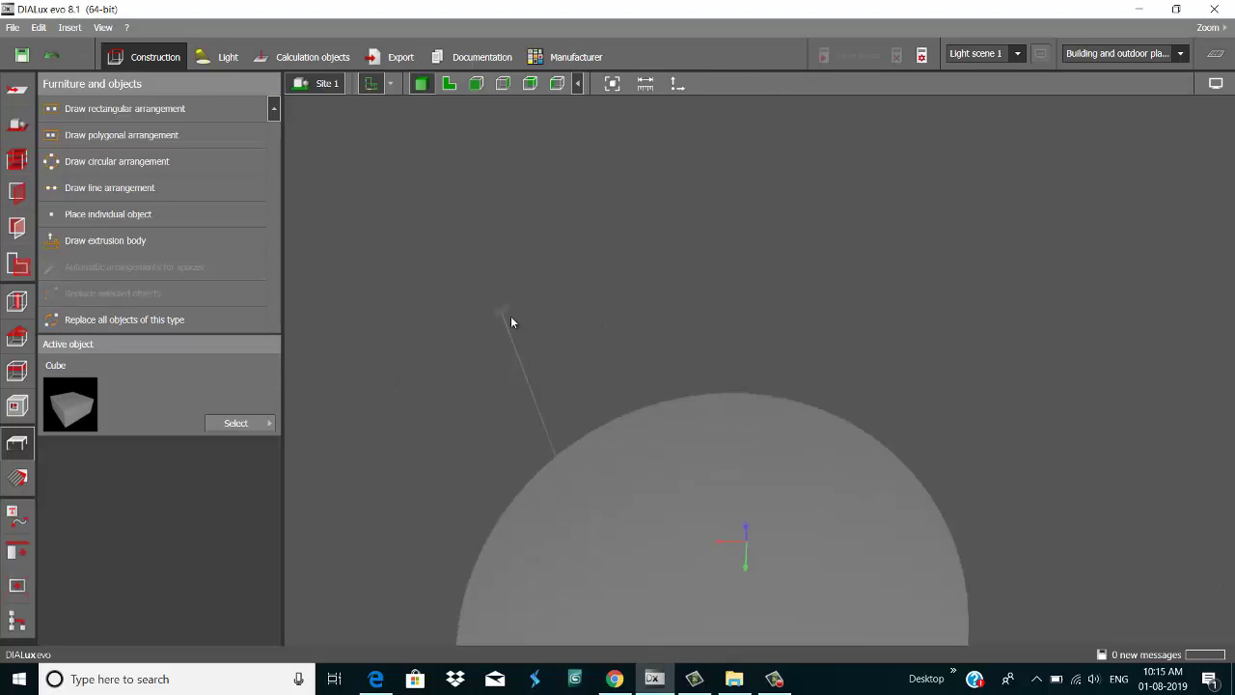
- Select the plate together with the light pole and combine them into one object with the Boolean Combine operation
scroll(510, 315, up, 1)
click(496, 308)
ctrl+click(506, 333)
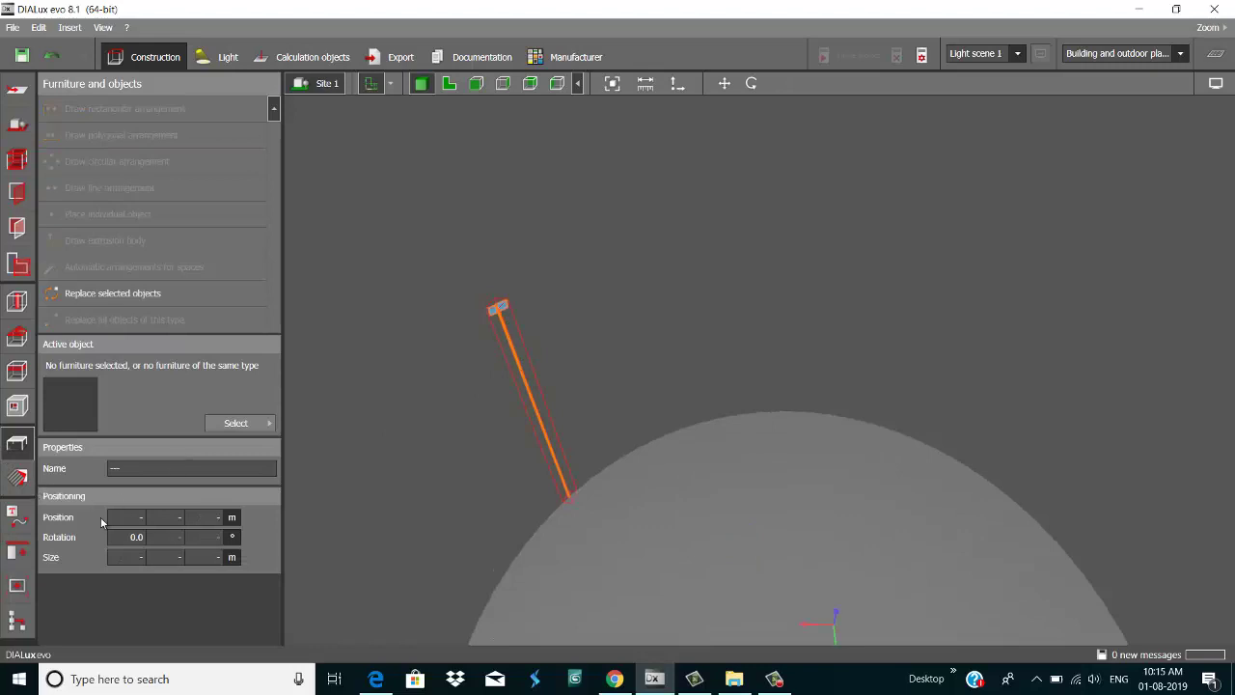
click(17, 552)
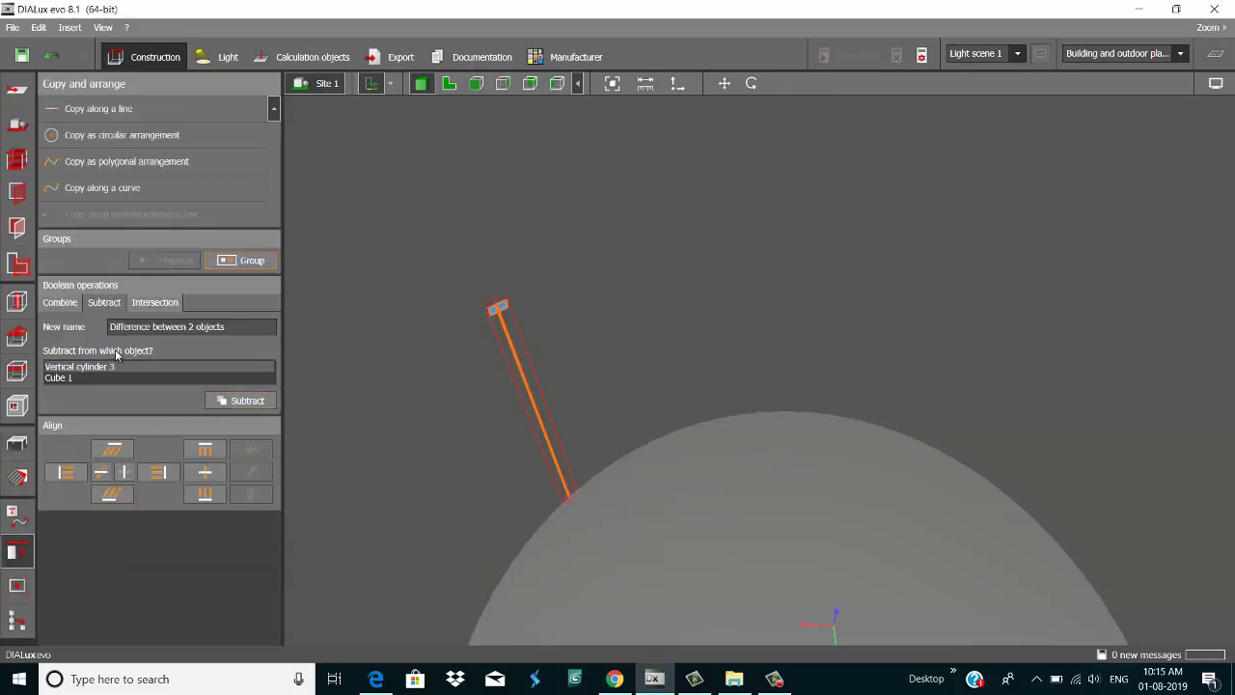
click(60, 303)
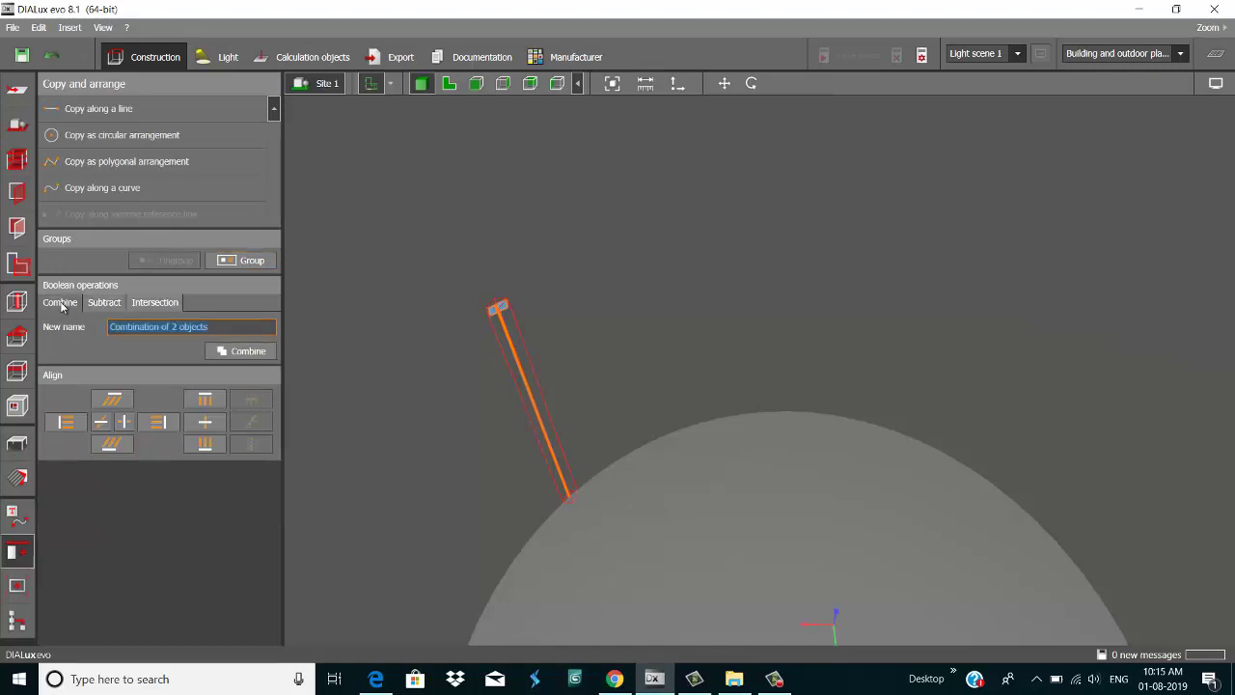
click(240, 352)
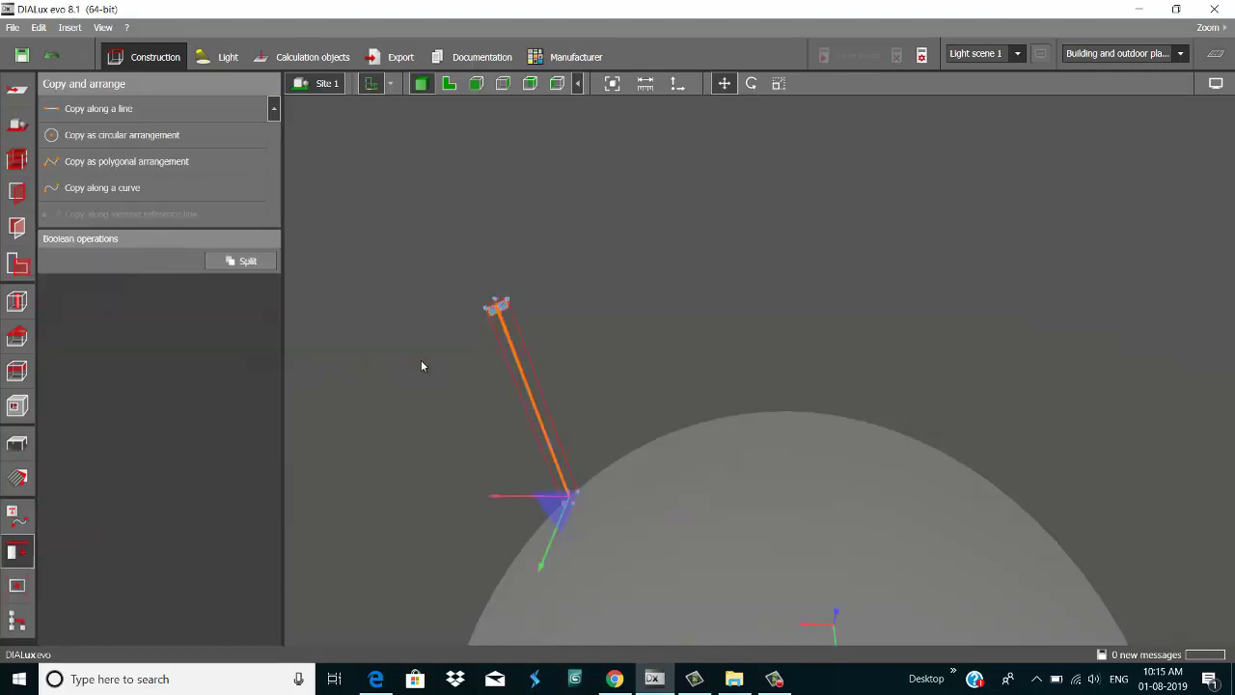
scroll(589, 442, down, 2)
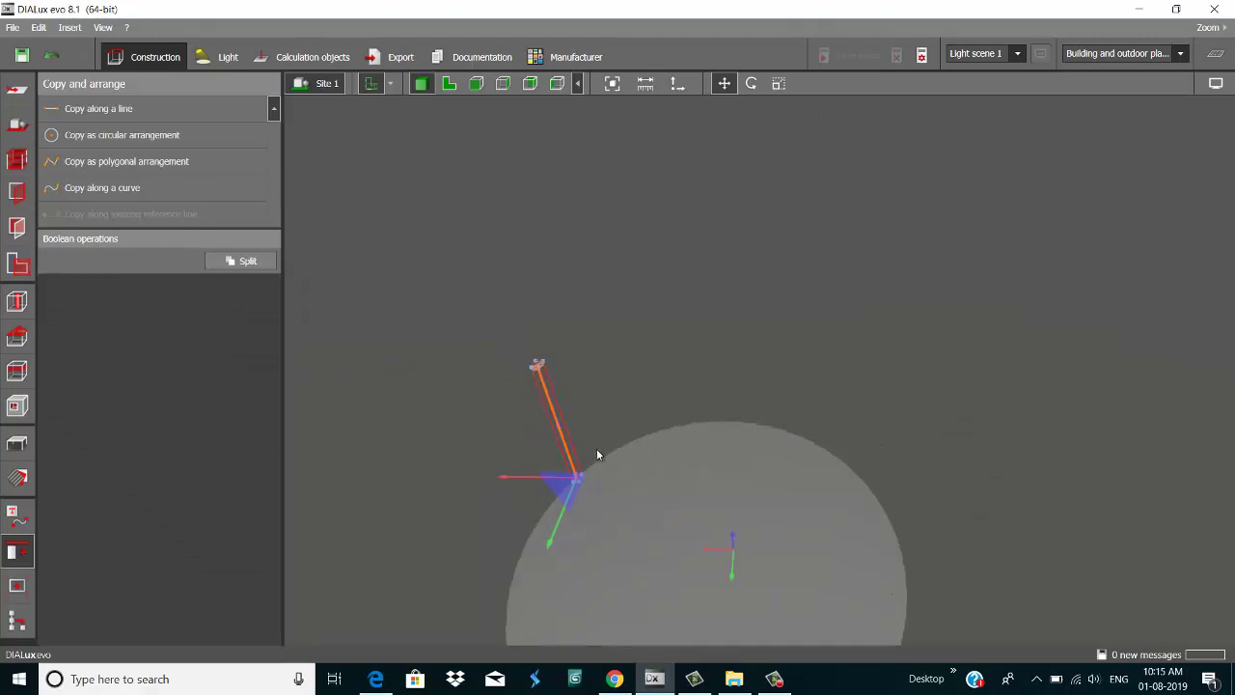
click(774, 678)
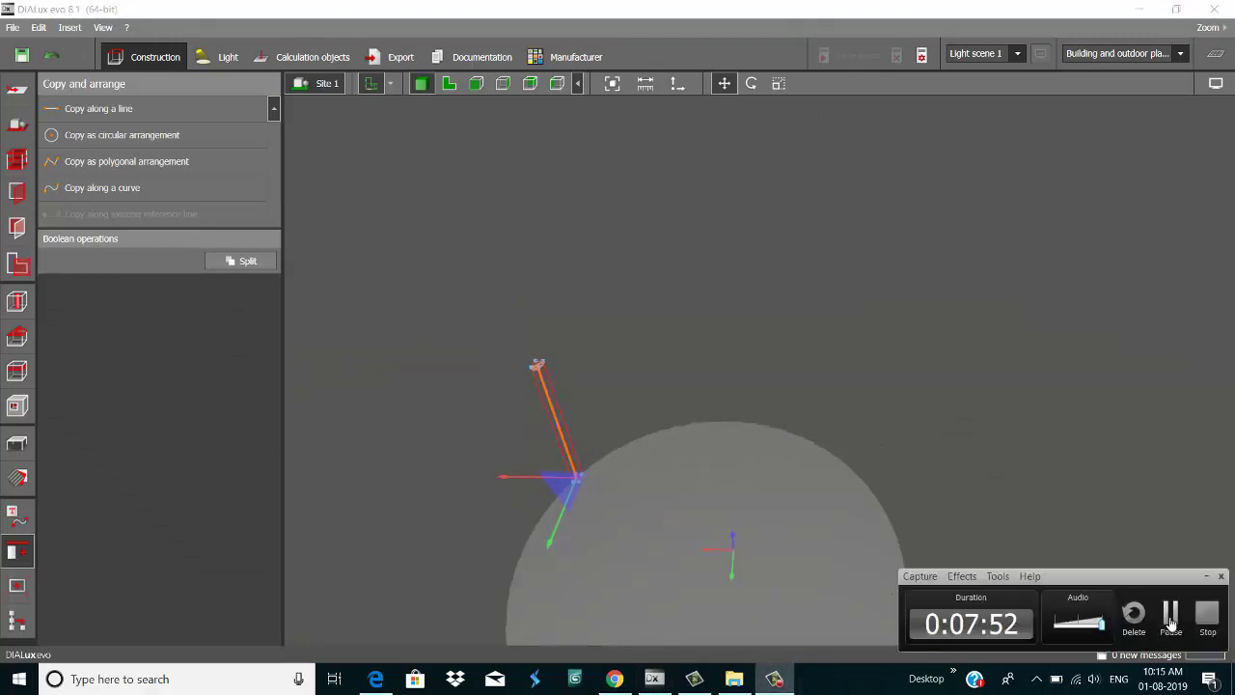
click(1170, 619)
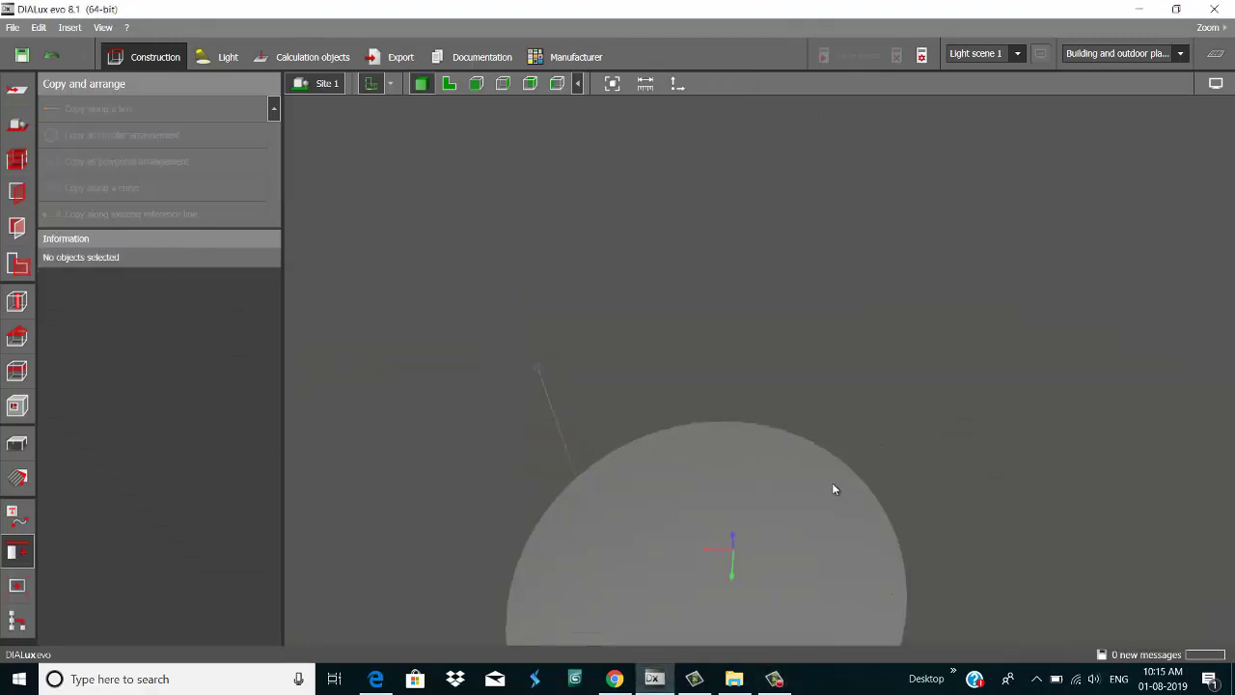
- Create a texture material for the inner ground disc from the desktop image cricket-ground-28068930
scroll(831, 483, down, 2)
click(795, 567)
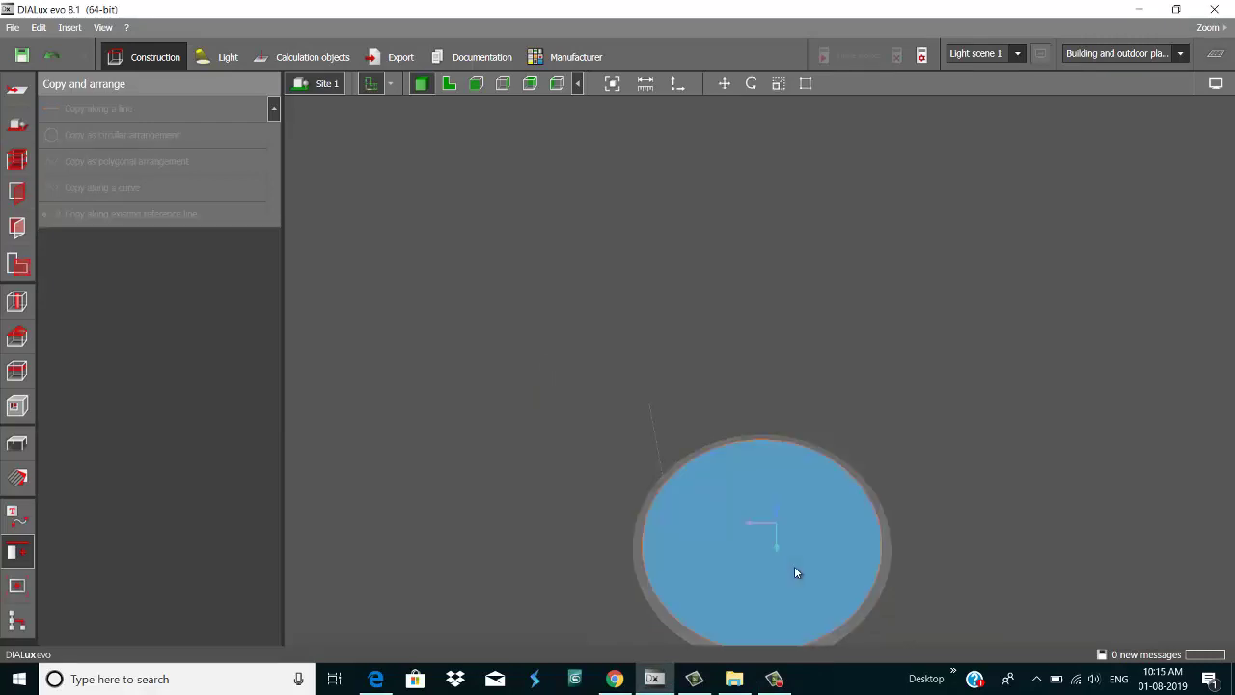
scroll(800, 528, up, 1)
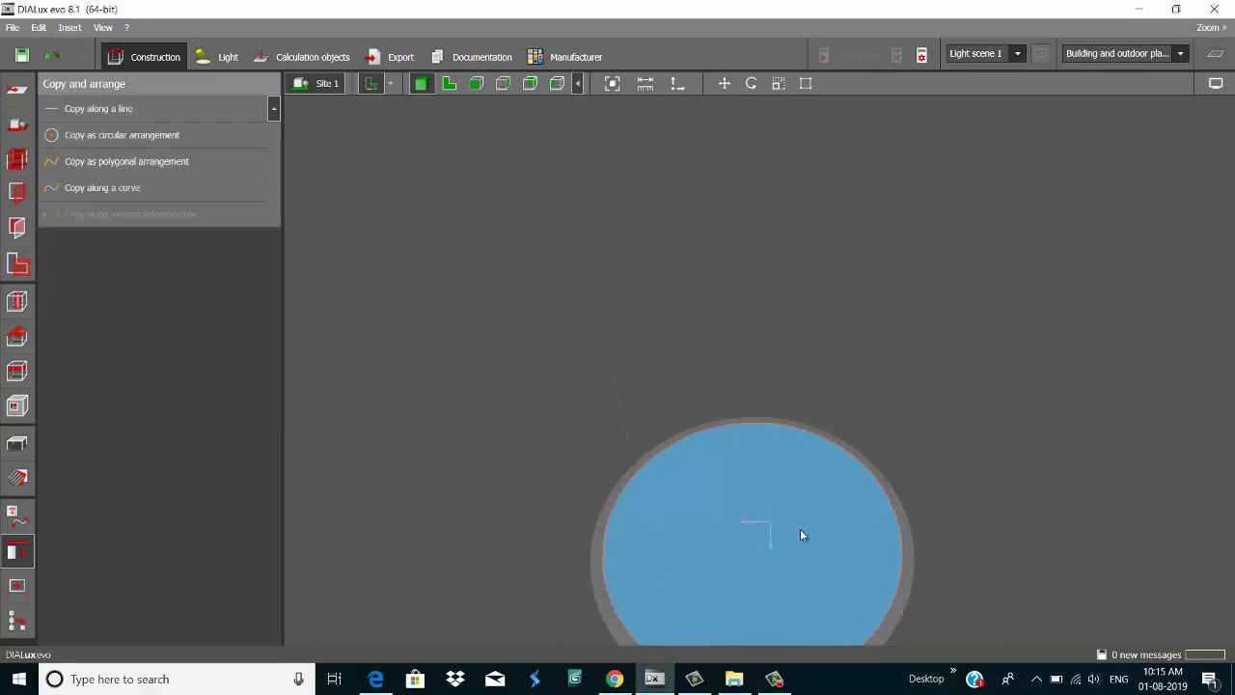
click(18, 477)
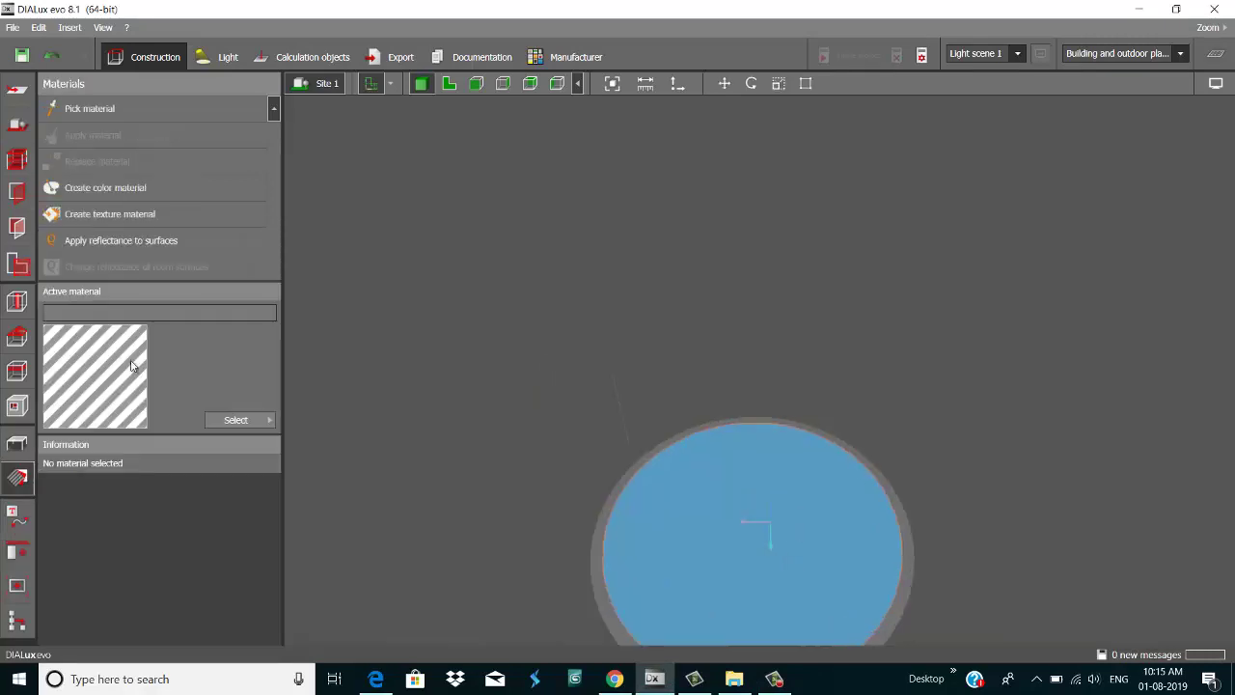
click(145, 224)
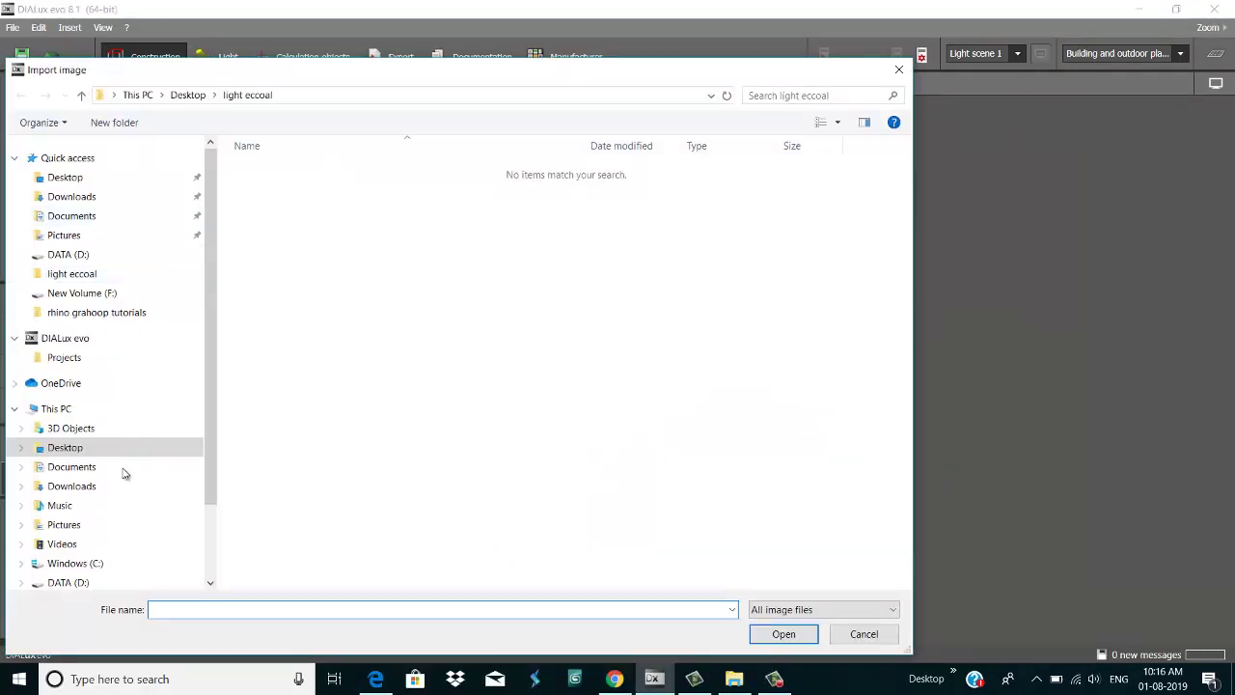
click(79, 446)
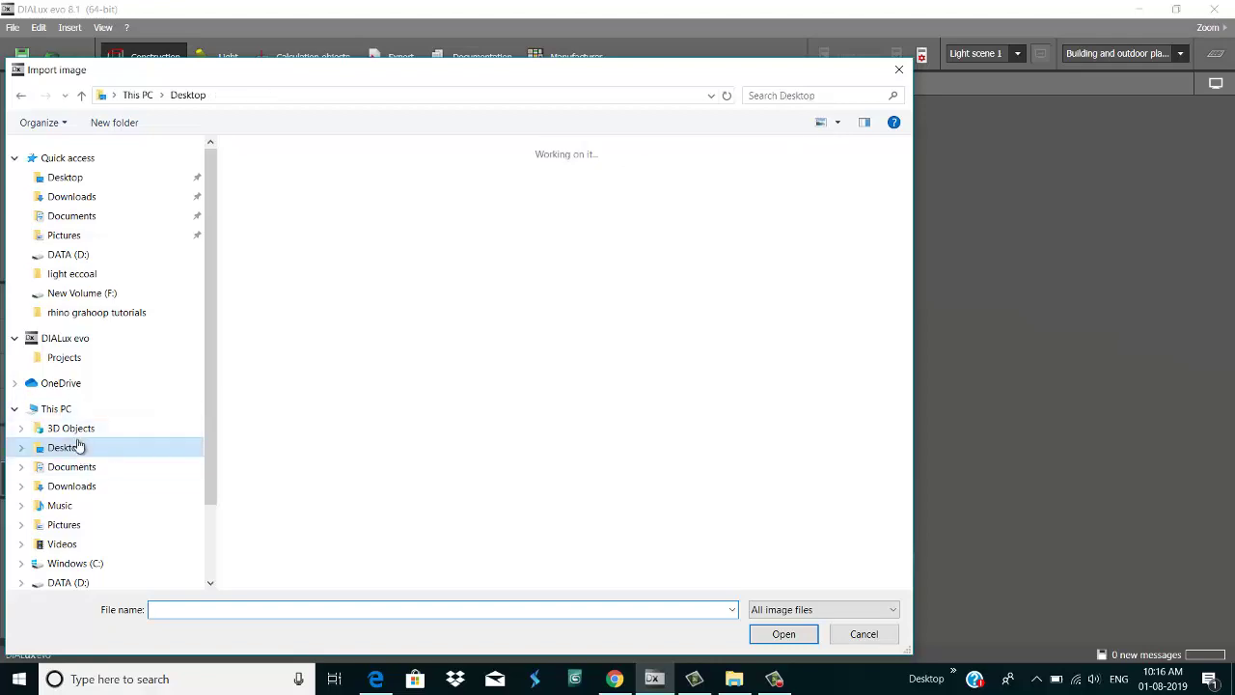
click(443, 314)
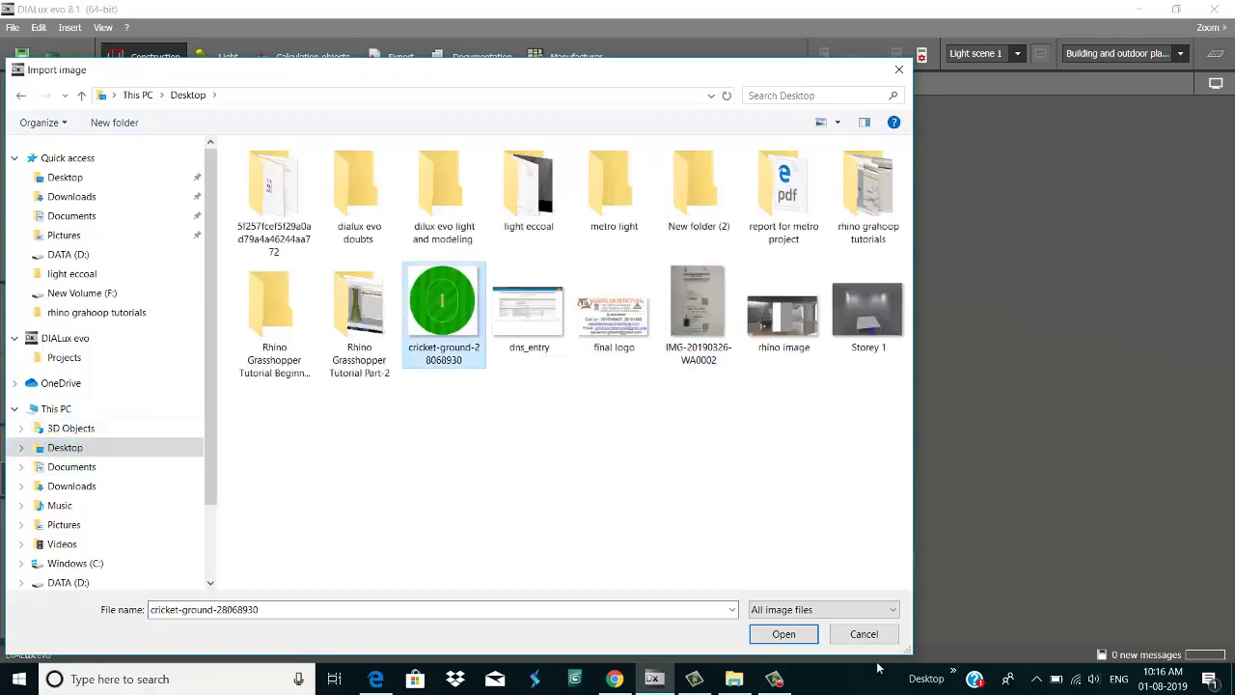
click(783, 634)
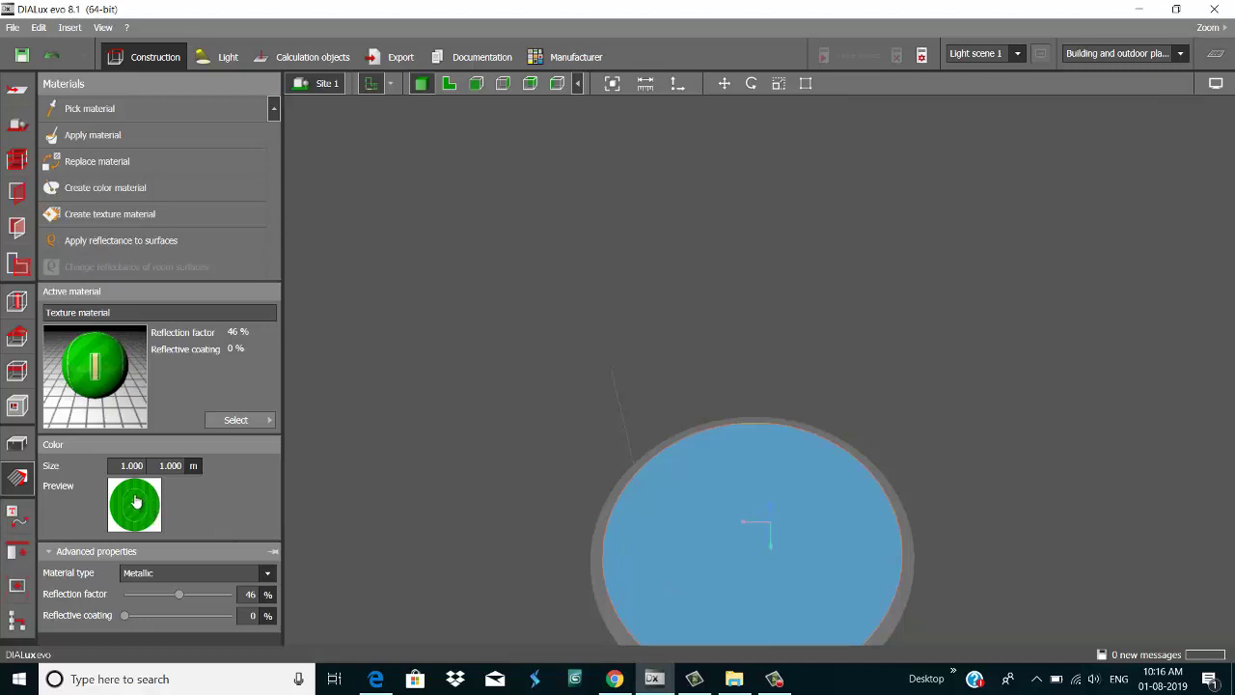
- Apply the cricket ground texture to the inner ground disc and decline saving the project
click(774, 549)
scroll(776, 535, down, 3)
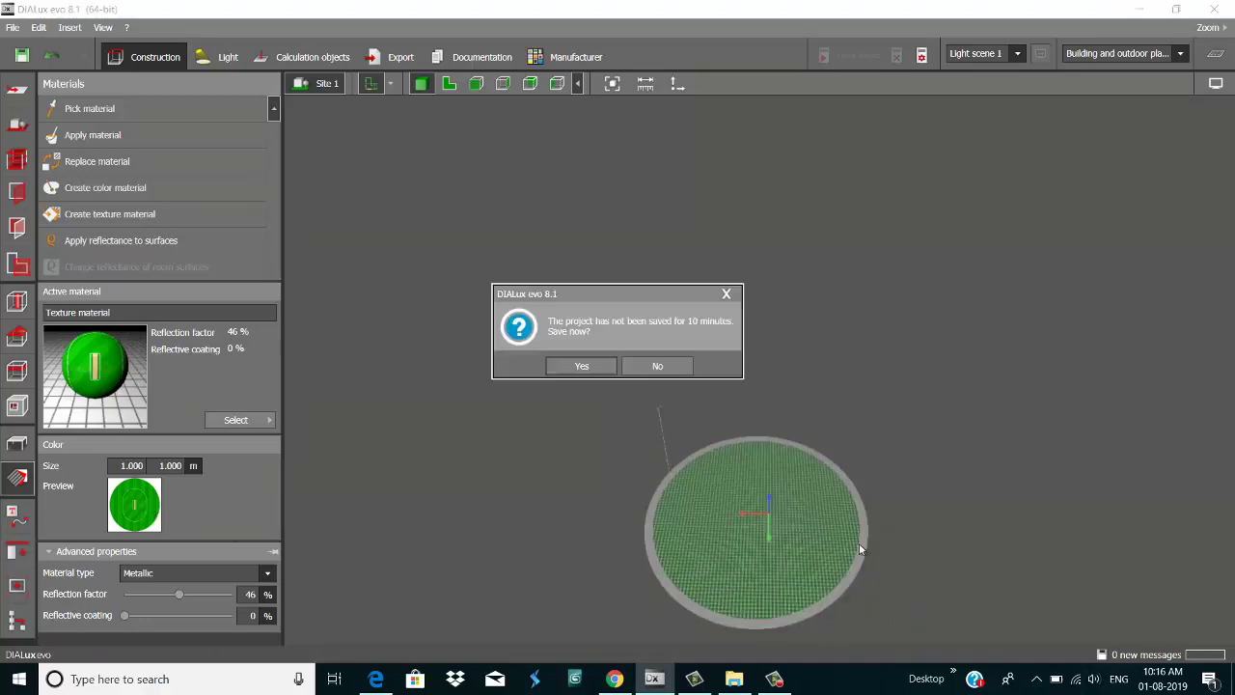
click(656, 365)
scroll(787, 552, up, 3)
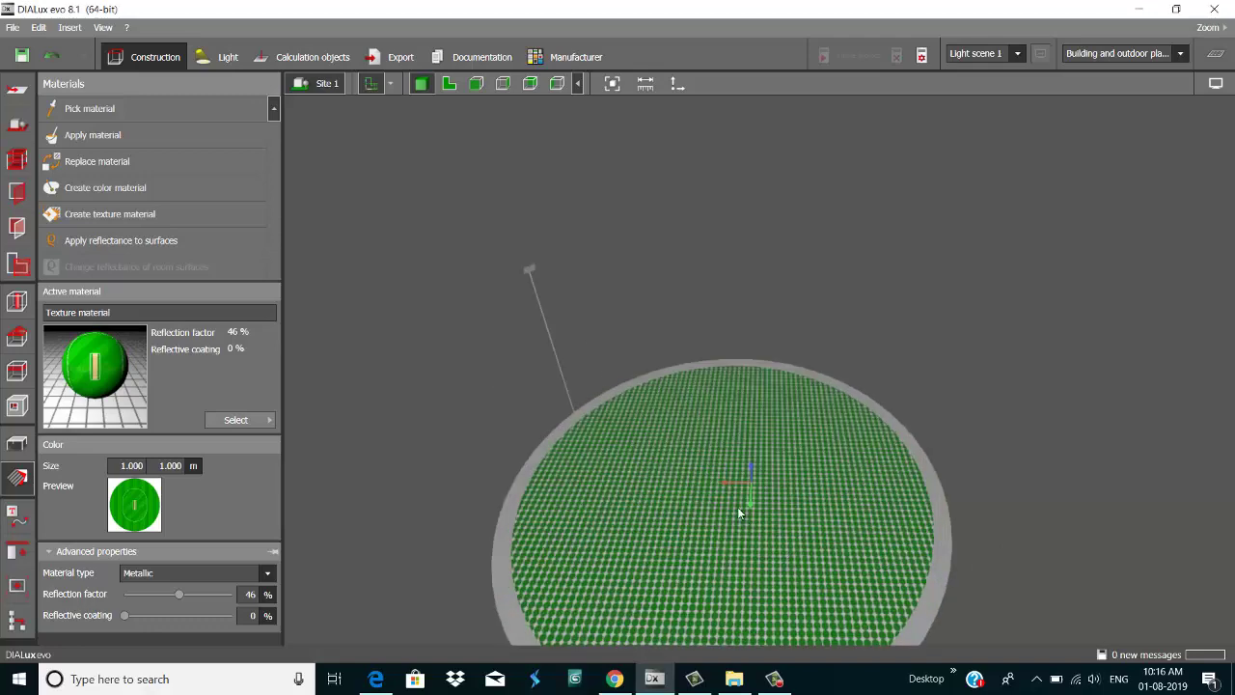
scroll(737, 507, down, 2)
scroll(758, 494, up, 3)
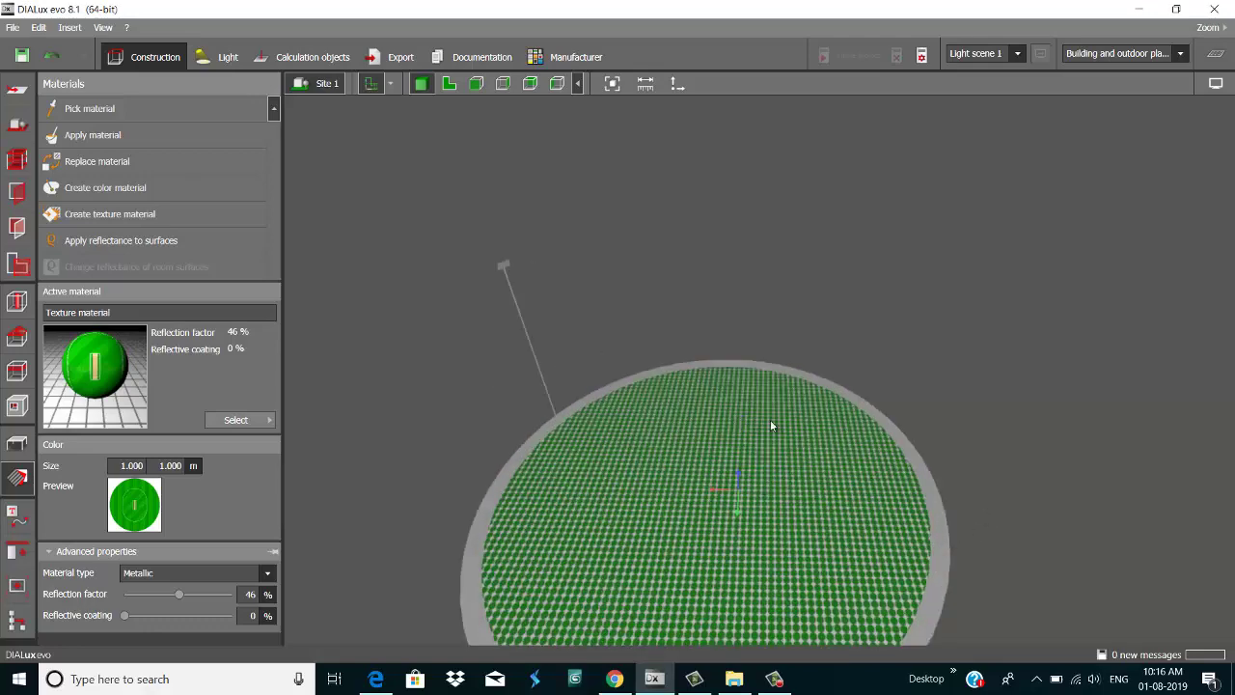
- Stretch the ground texture in plan to 65 m by 65 m so one image covers the whole inner disc
click(448, 84)
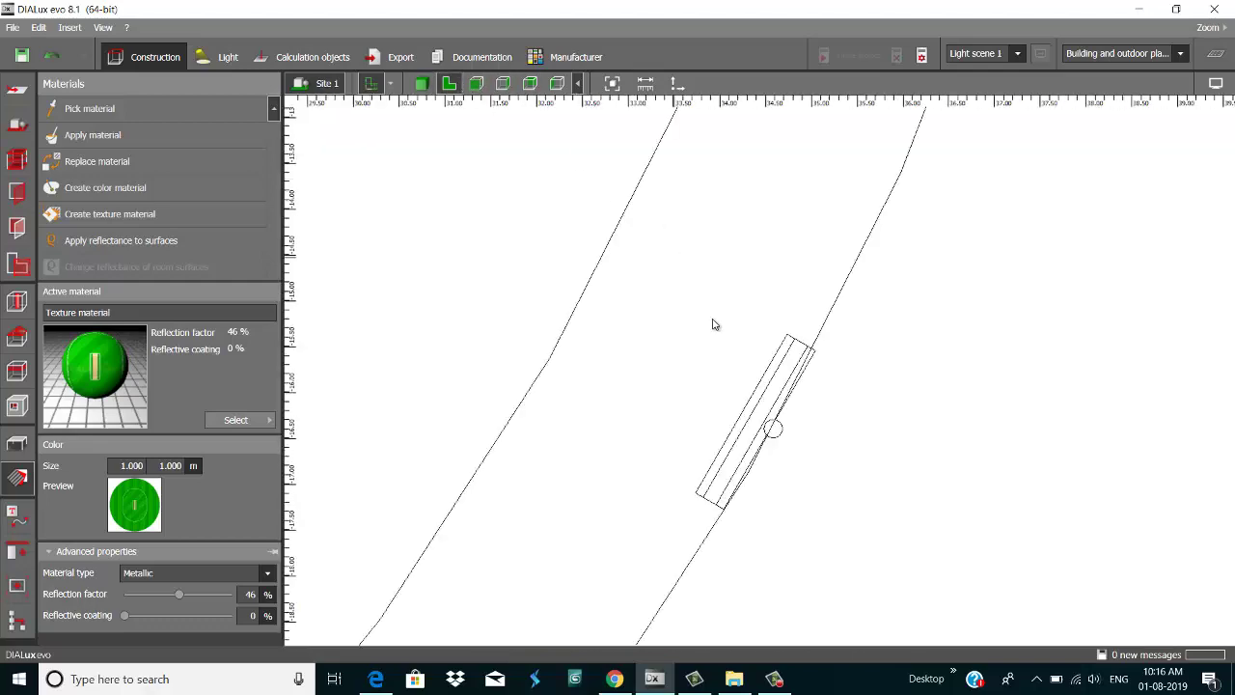
scroll(749, 374, down, 2)
scroll(749, 374, down, 8)
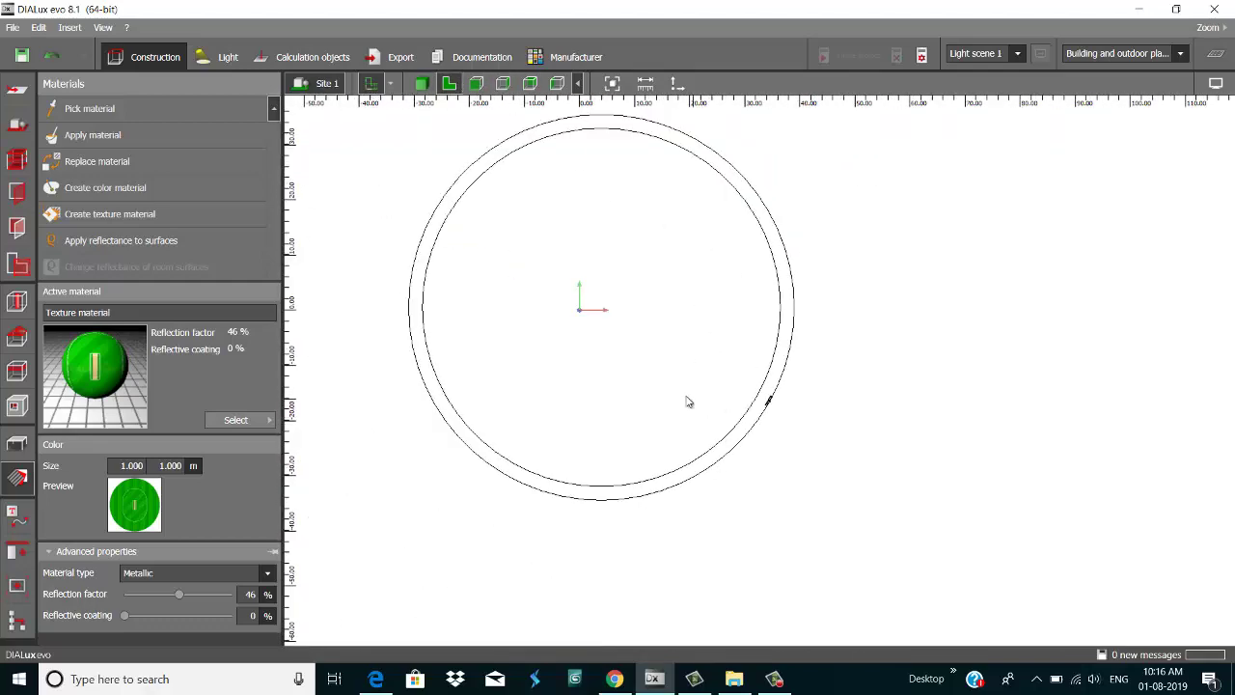
scroll(515, 453, up, 1)
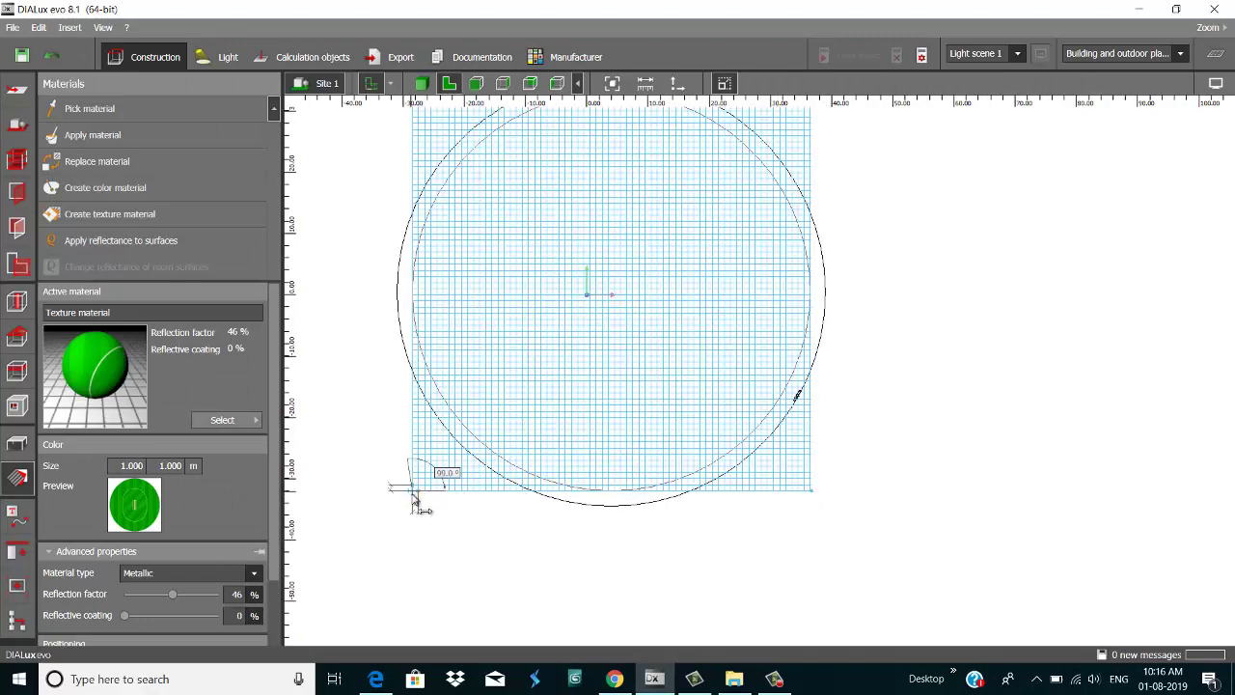
scroll(418, 488, up, 3)
drag(410, 476, 445, 243)
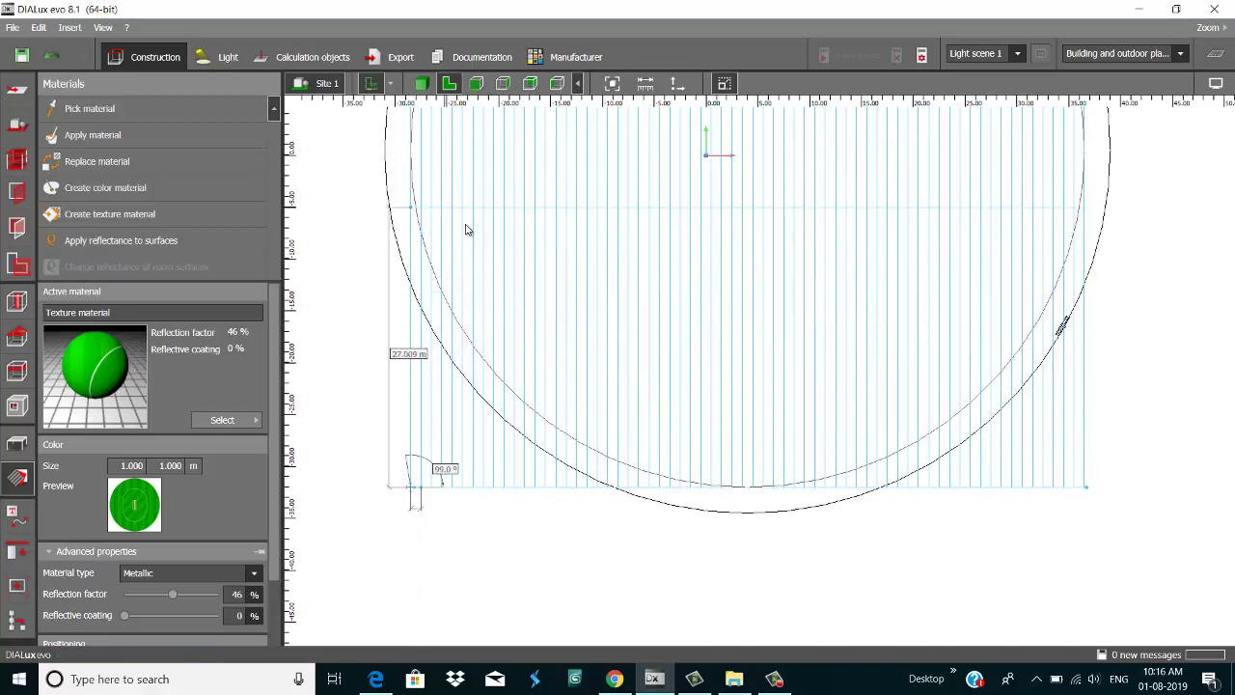
scroll(463, 290, down, 5)
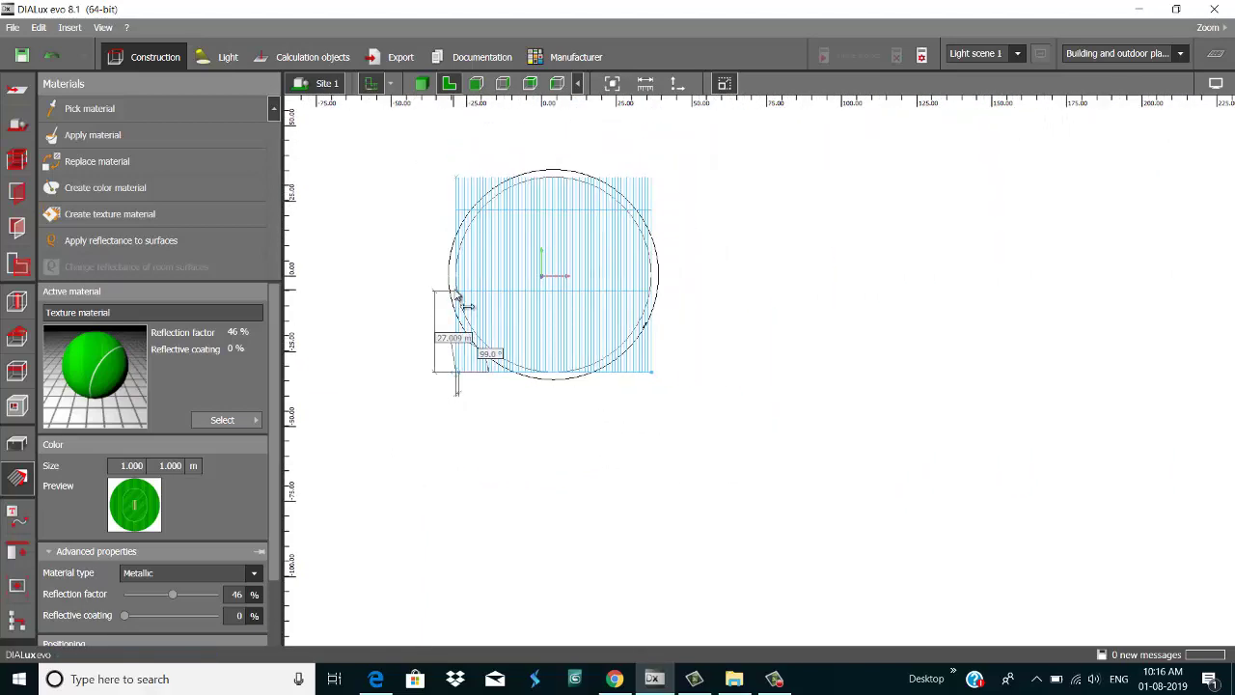
drag(457, 179, 457, 176)
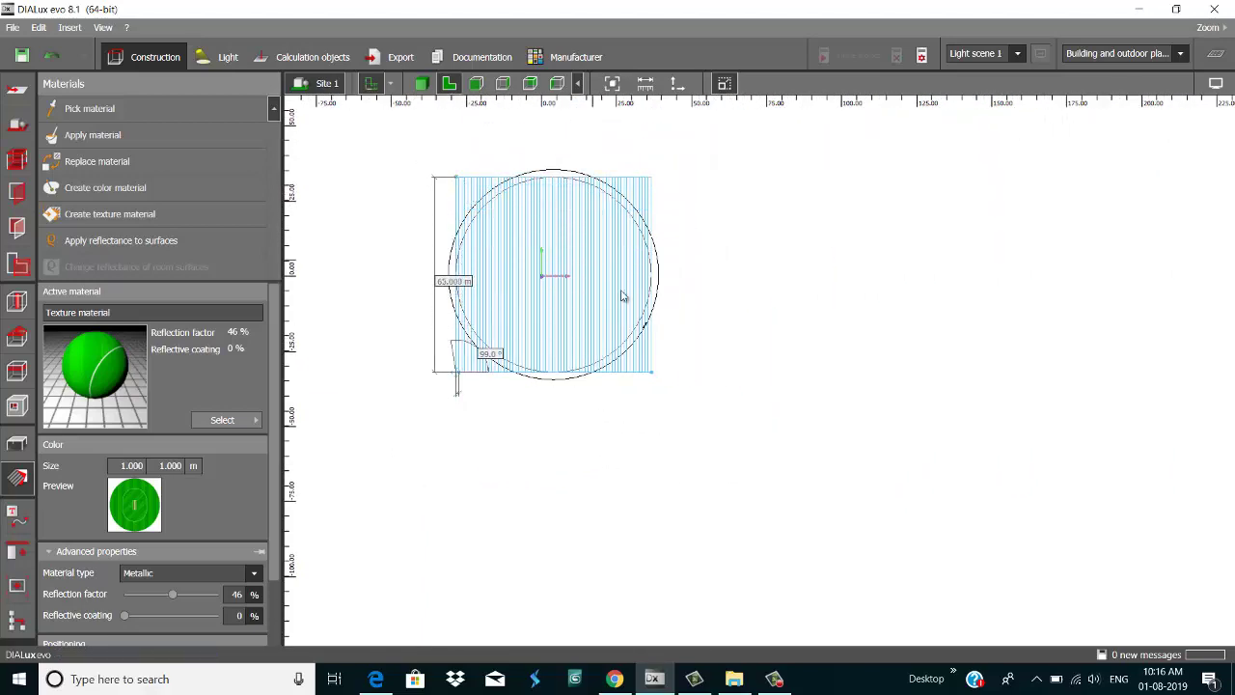
scroll(625, 319, up, 2)
click(394, 392)
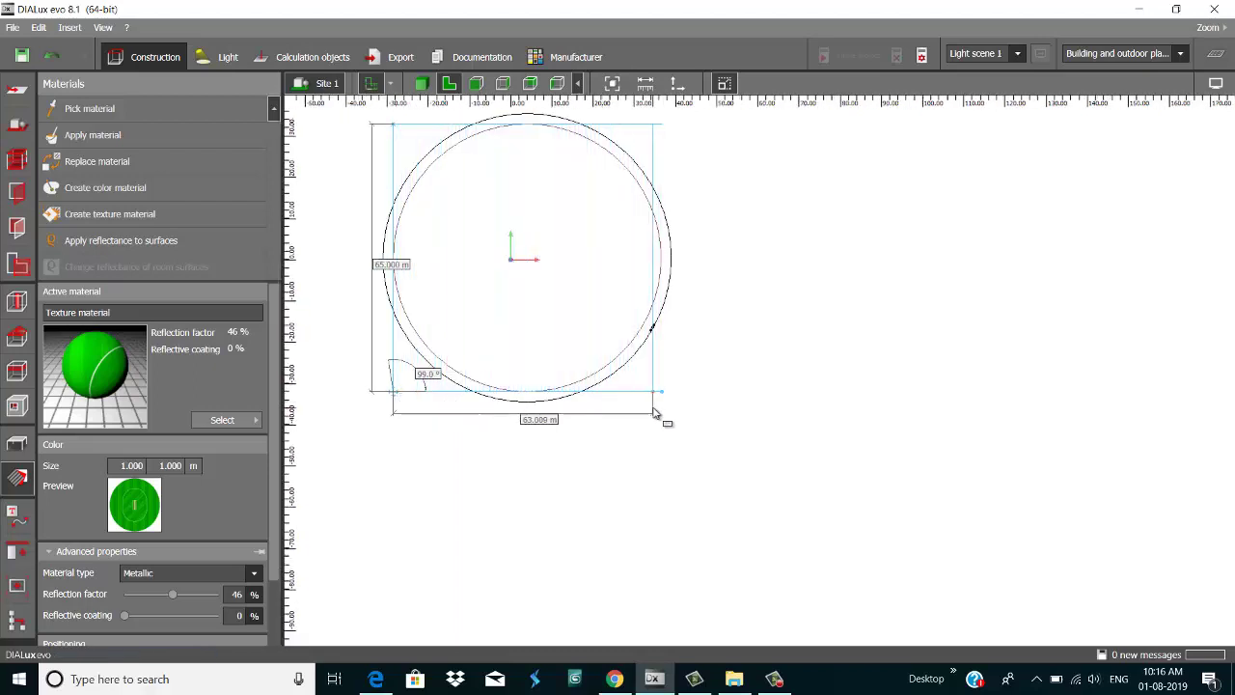
- Examine in 3D how the cricket ground texture sits on the inner disc
click(421, 84)
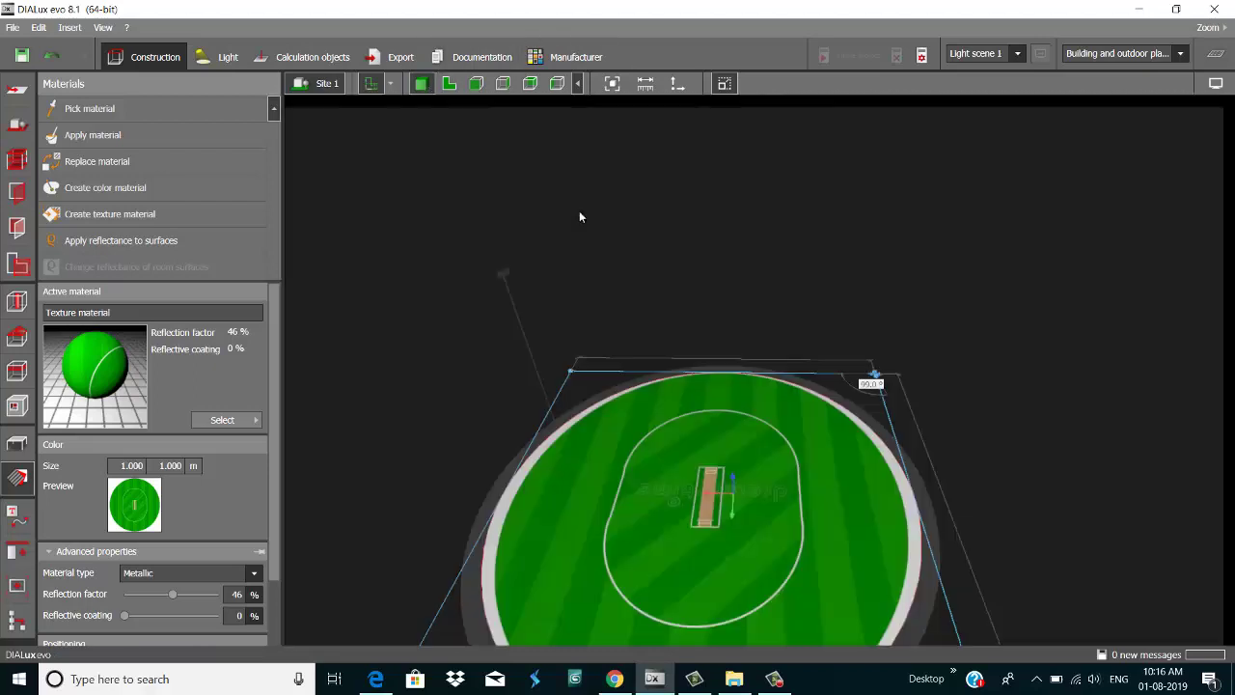
right_drag(793, 447, 709, 492)
scroll(512, 395, up, 5)
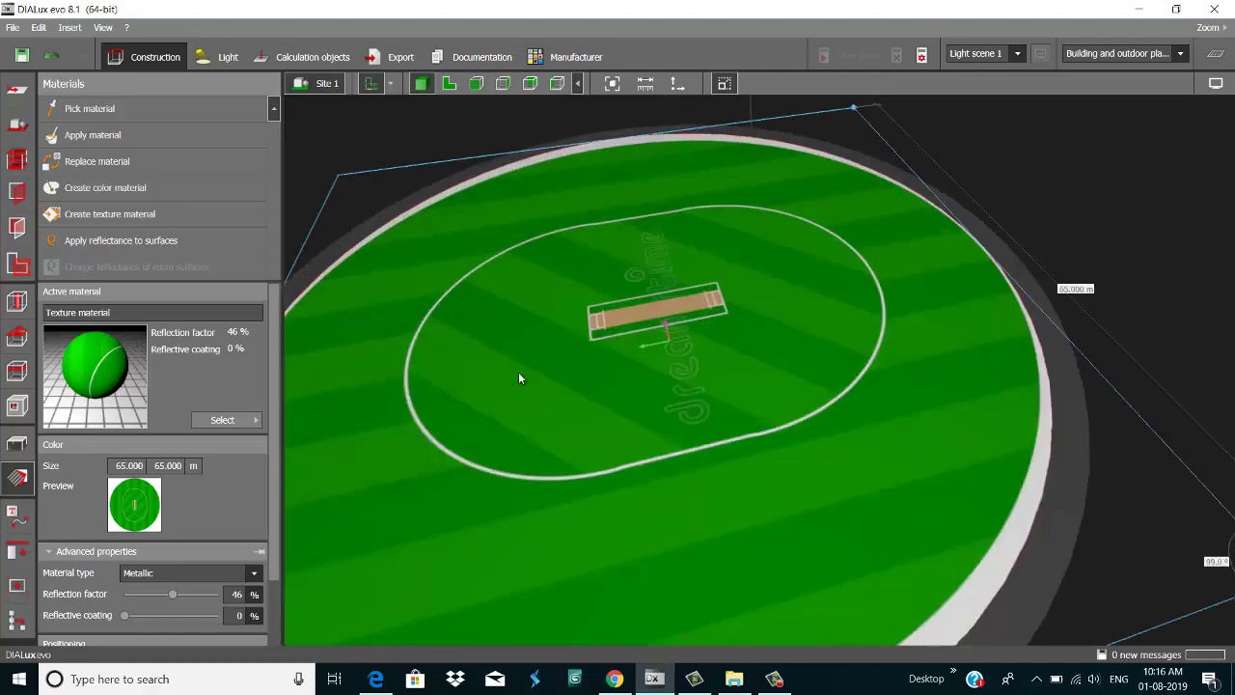
scroll(441, 416, down, 5)
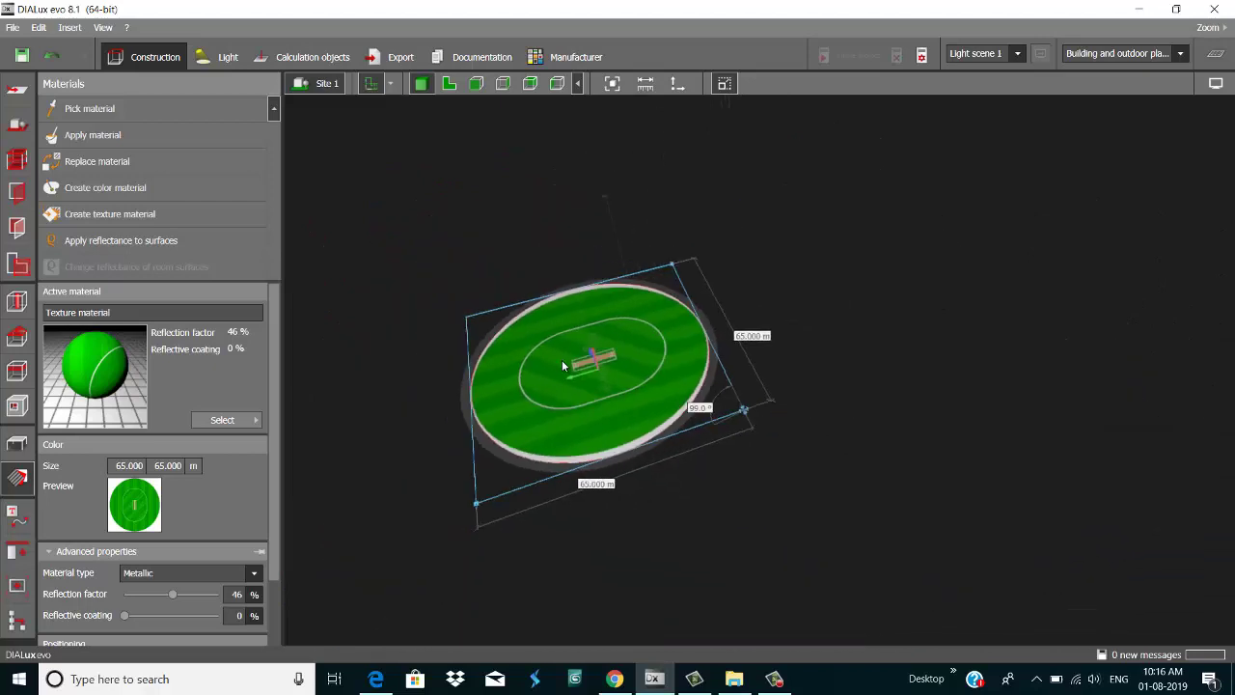
scroll(597, 341, up, 3)
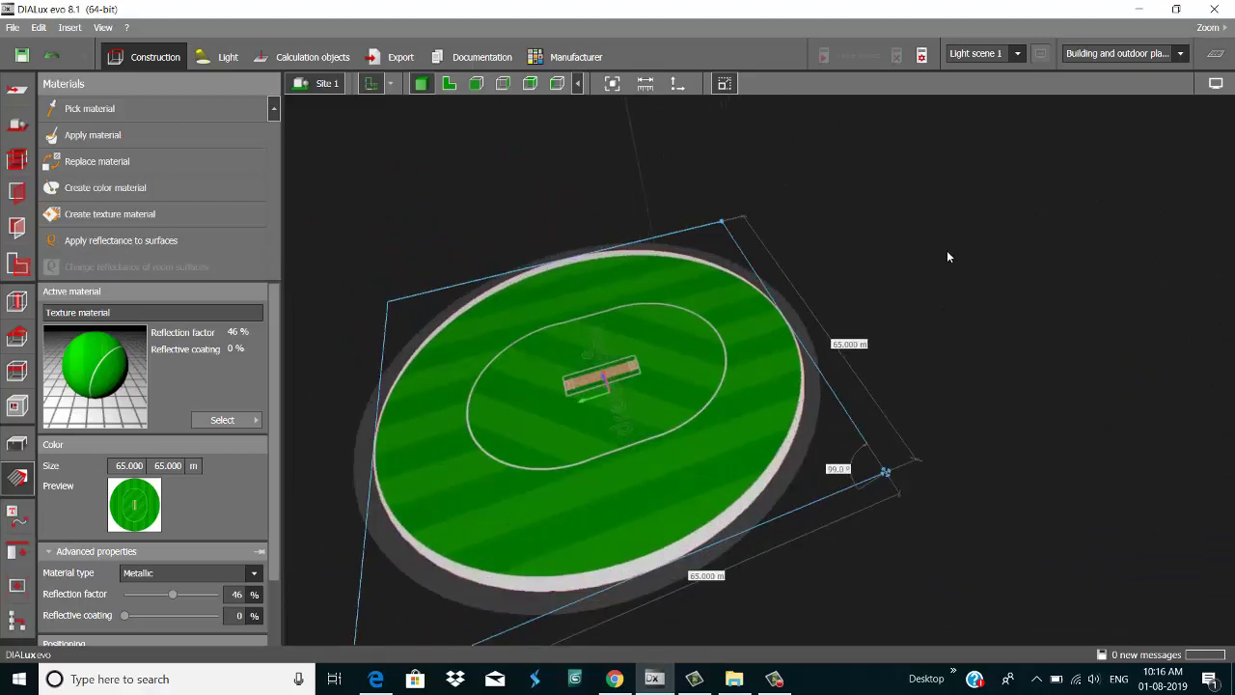
click(948, 253)
scroll(902, 296, down, 3)
scroll(849, 313, up, 2)
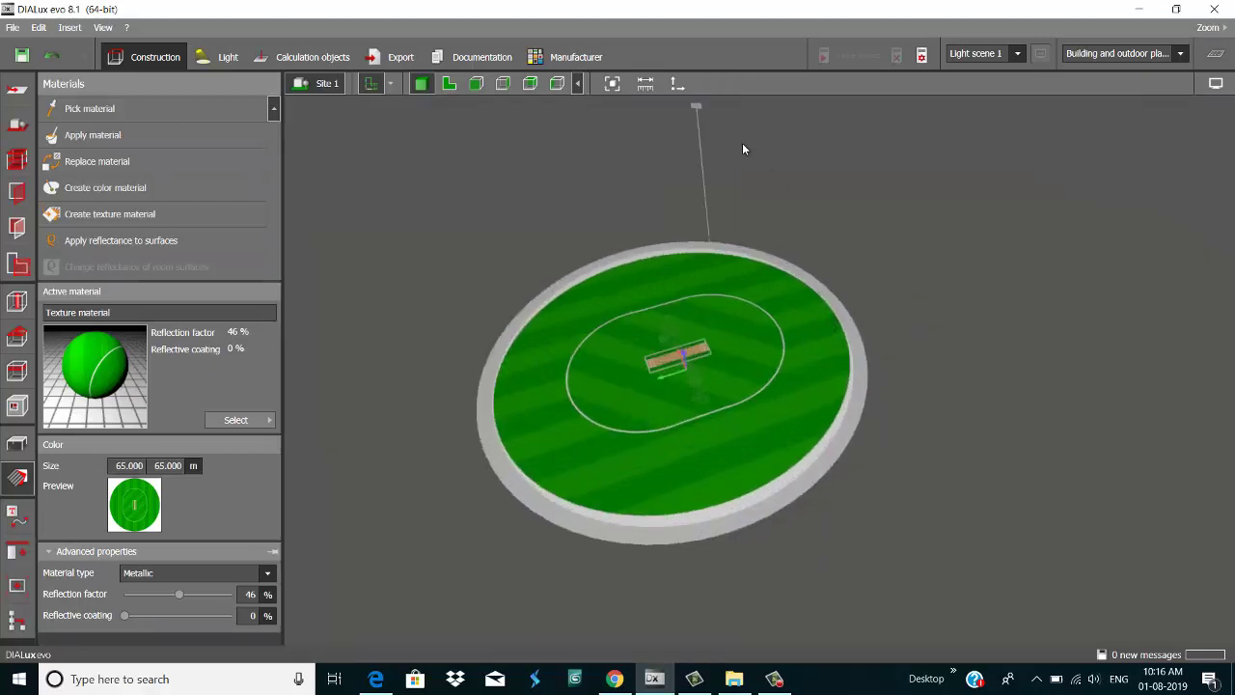
scroll(758, 183, up, 1)
scroll(781, 202, down, 2)
scroll(841, 155, up, 3)
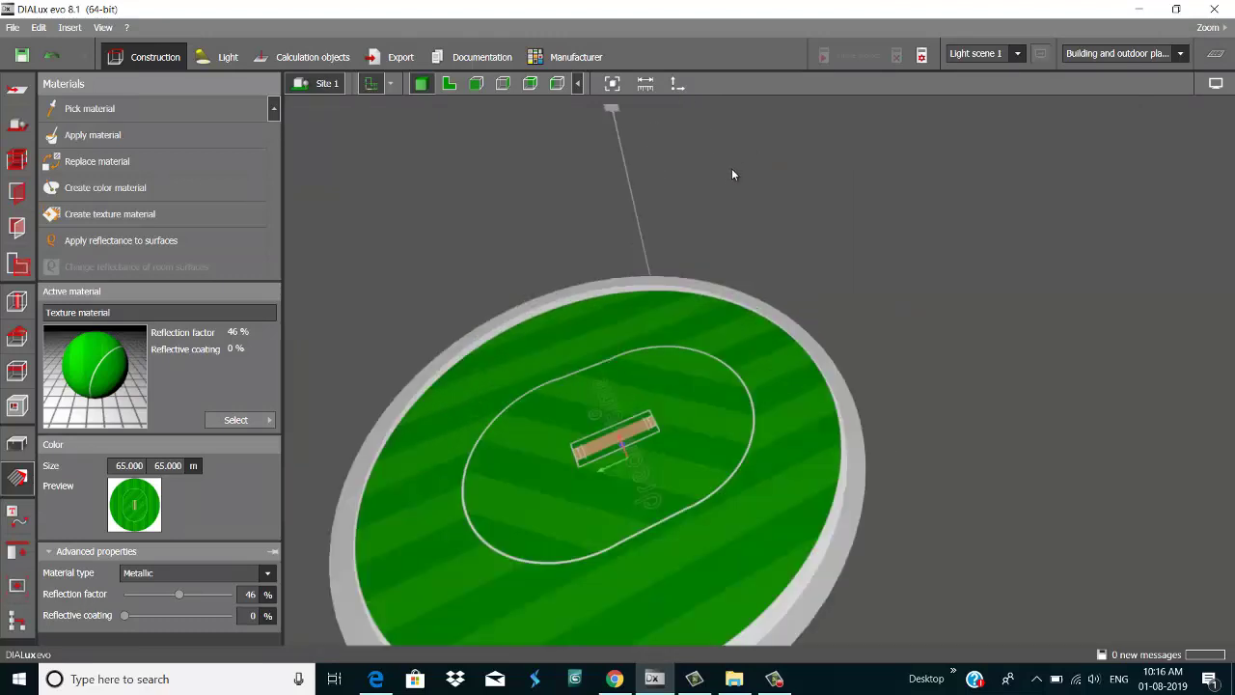
- Copy the combined light pole in plan to the opposite side of the outer ring's edge, at X -24.830 m and Y -19.448 m
click(642, 241)
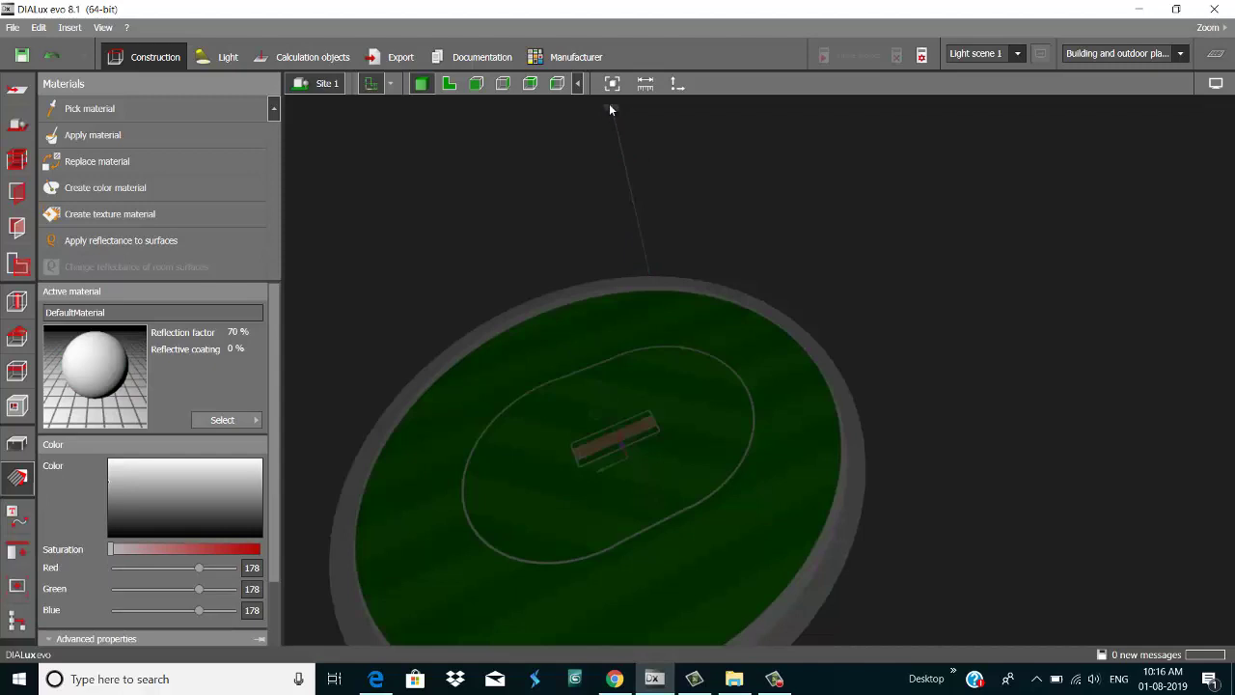
click(668, 141)
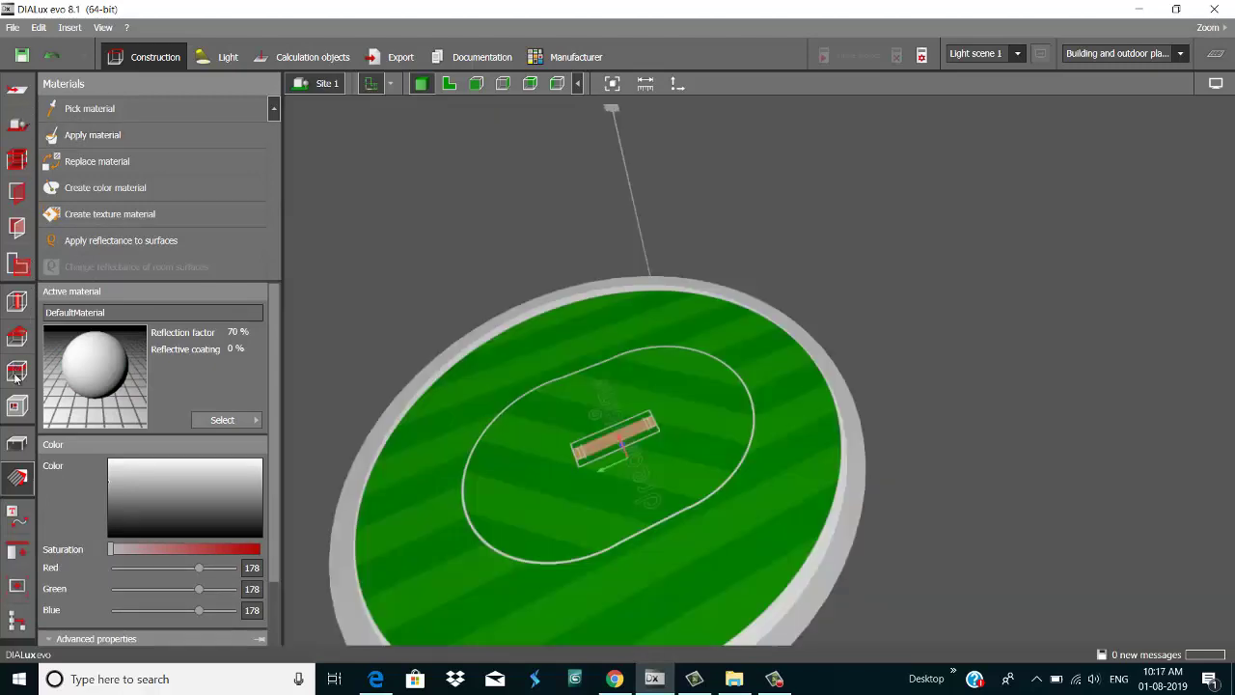
click(22, 443)
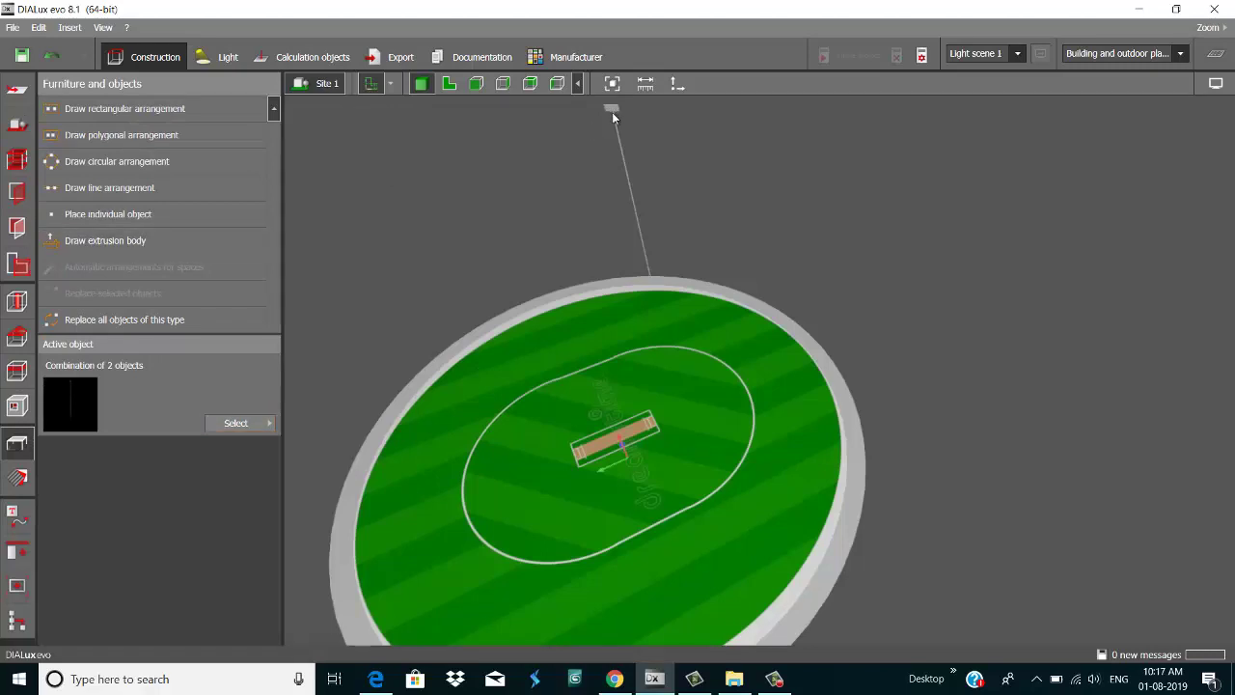
click(611, 112)
scroll(626, 140, down, 3)
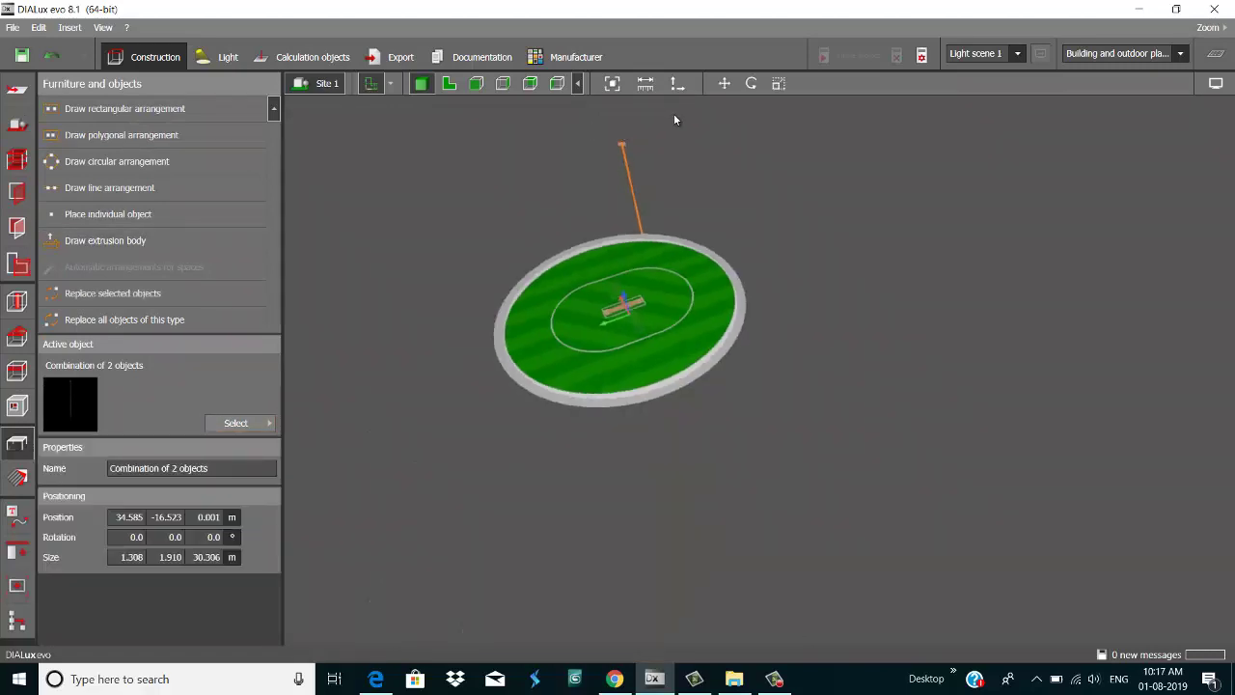
key(m)
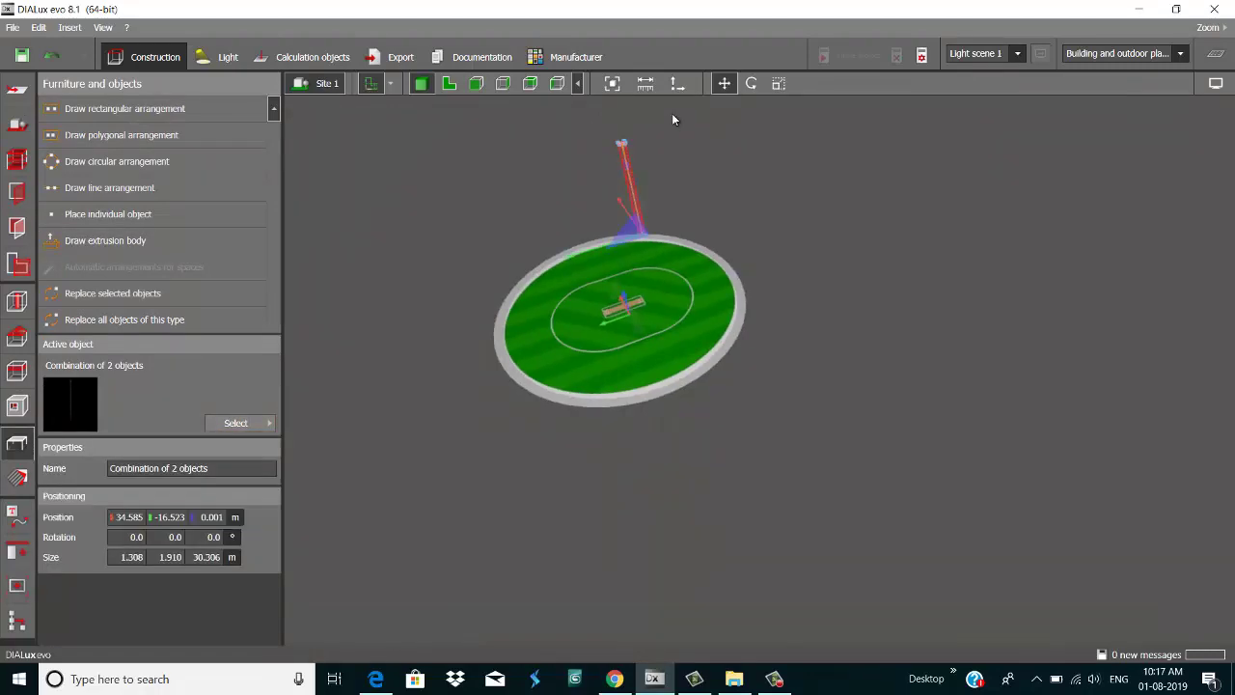
click(448, 85)
scroll(711, 253, down, 2)
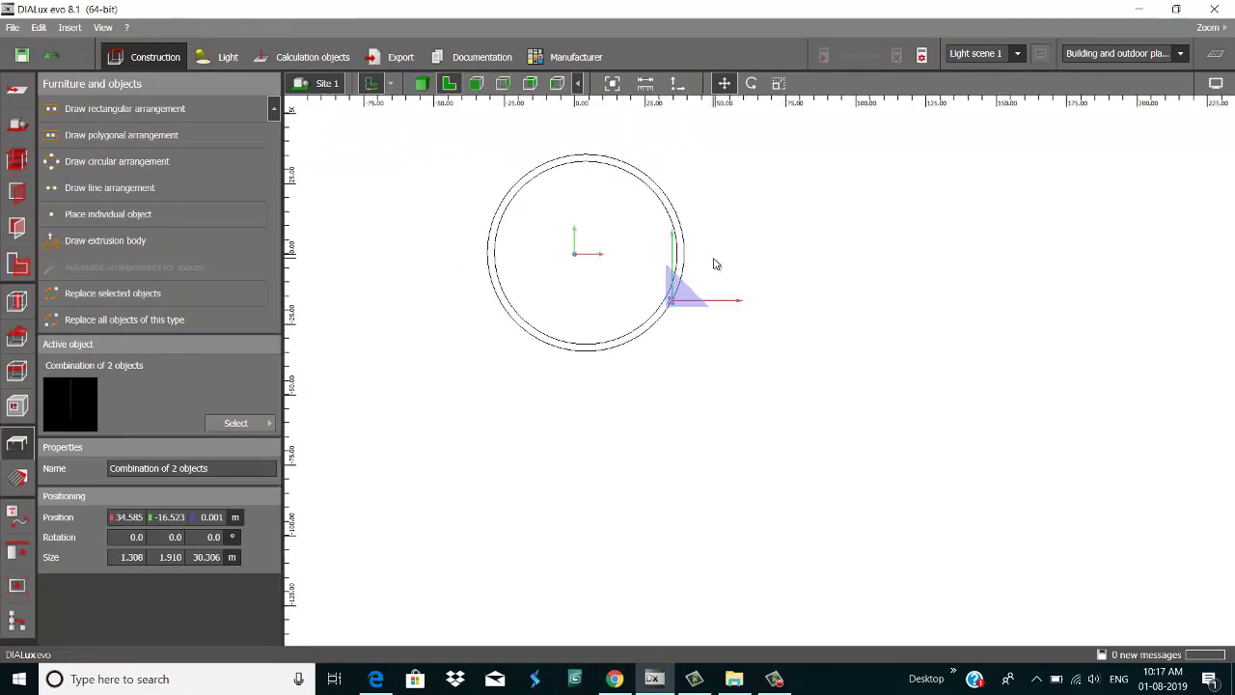
scroll(675, 309, up, 2)
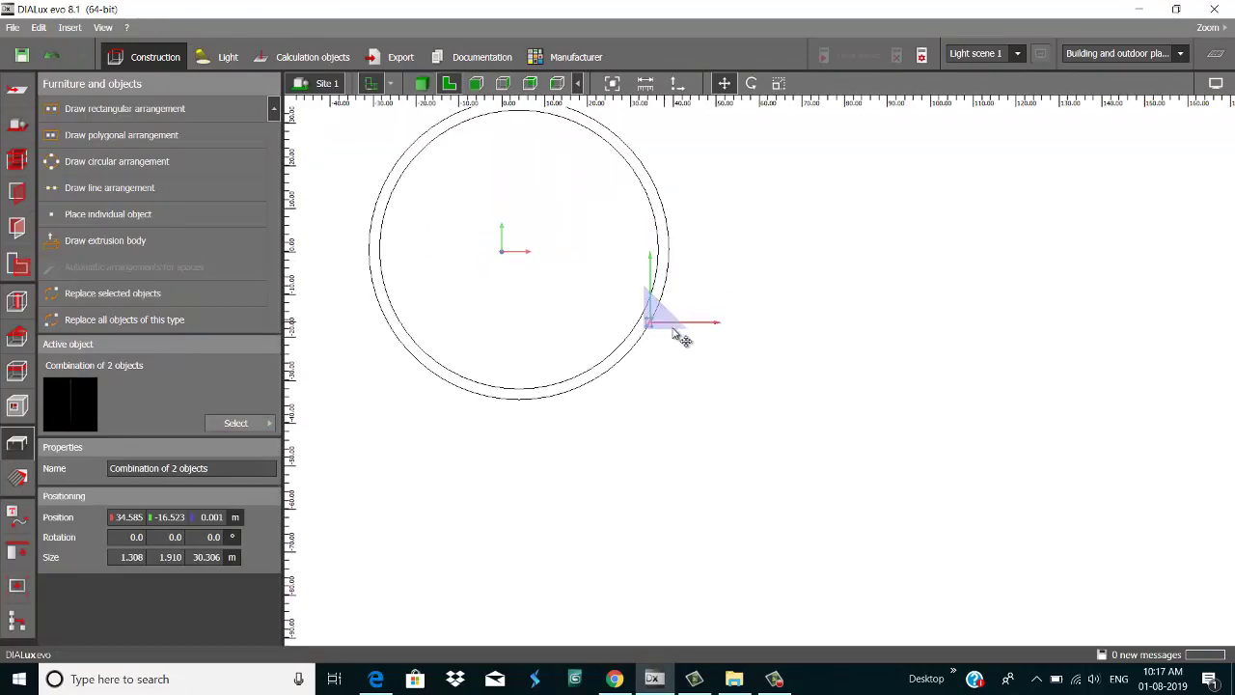
click(429, 341)
scroll(415, 343, up, 8)
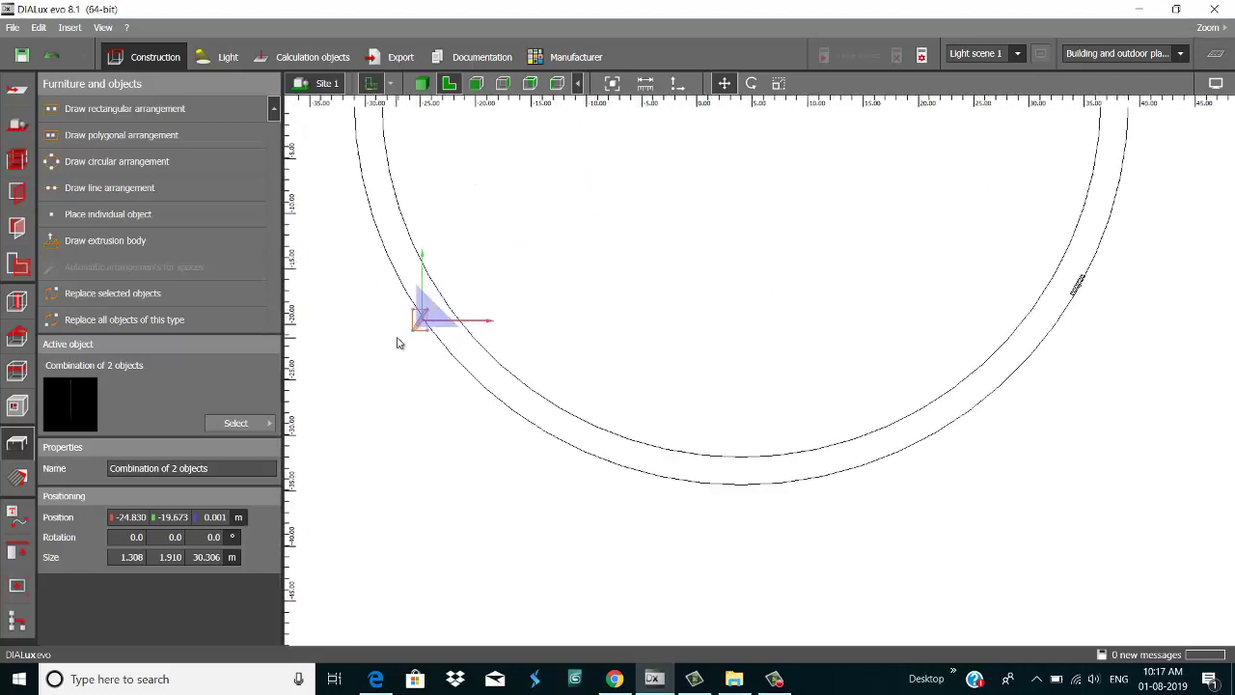
drag(449, 317, 449, 309)
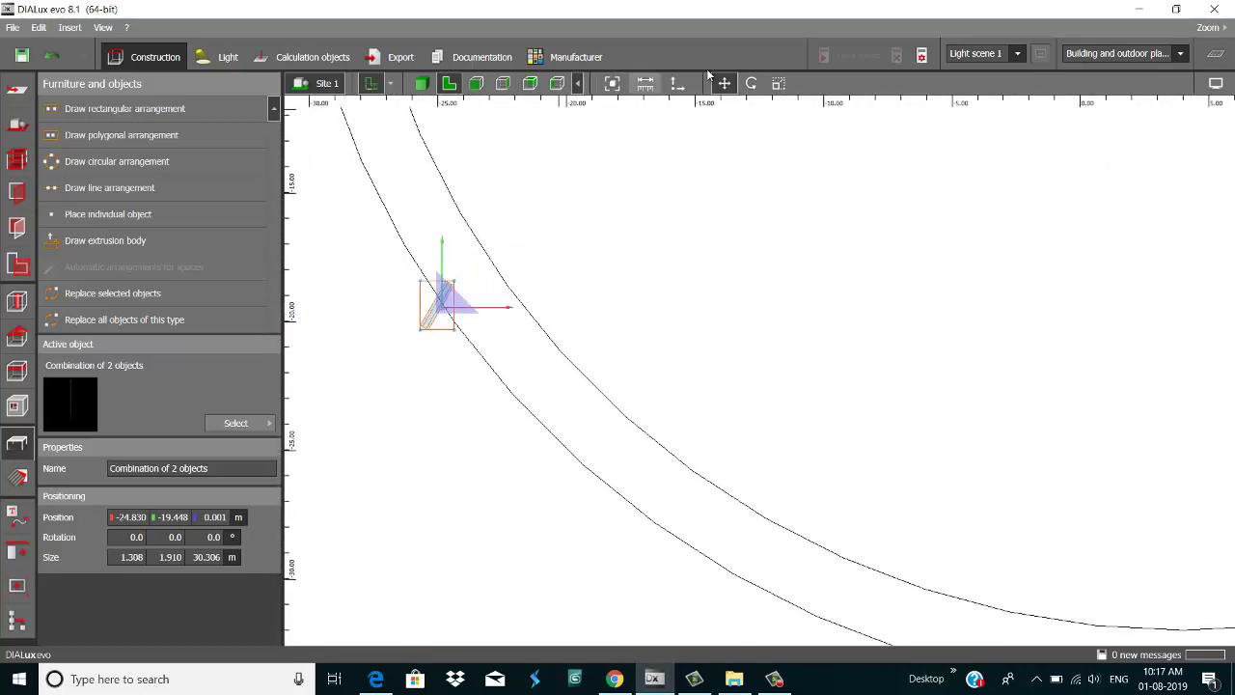
- Rotate the copied light pole by -120° about the vertical axis so its plate faces the ground, and check it in 3D
click(751, 83)
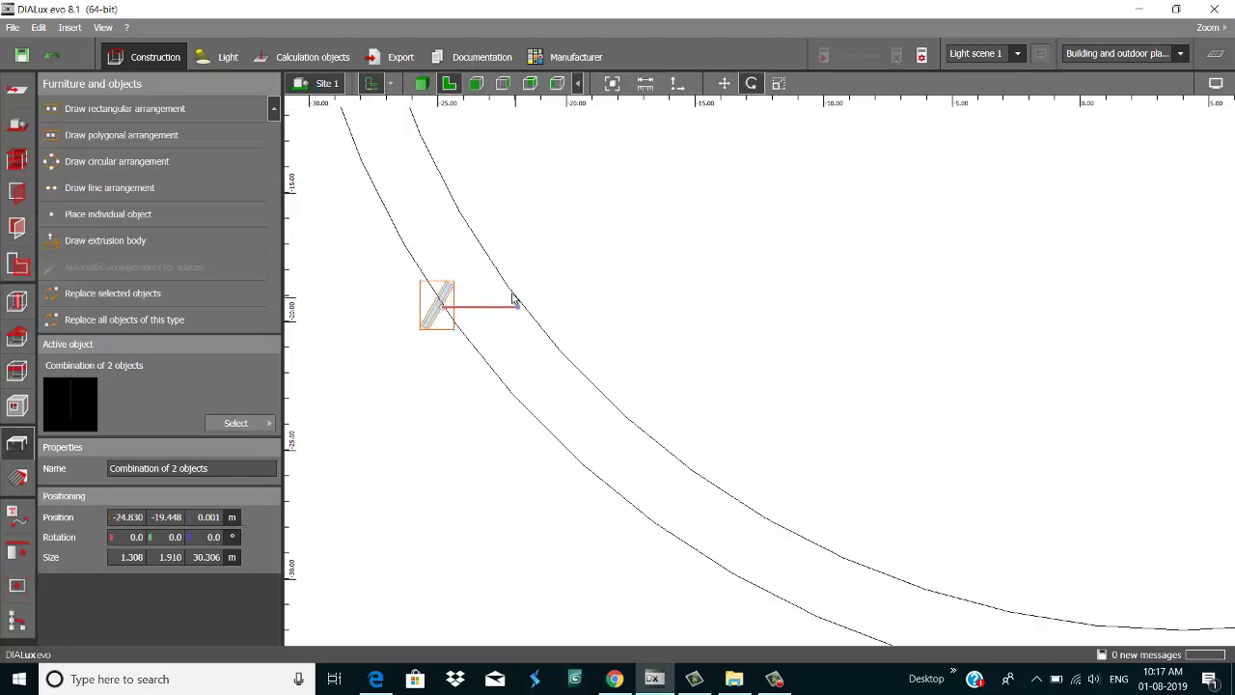
drag(516, 301, 420, 357)
scroll(528, 265, down, 5)
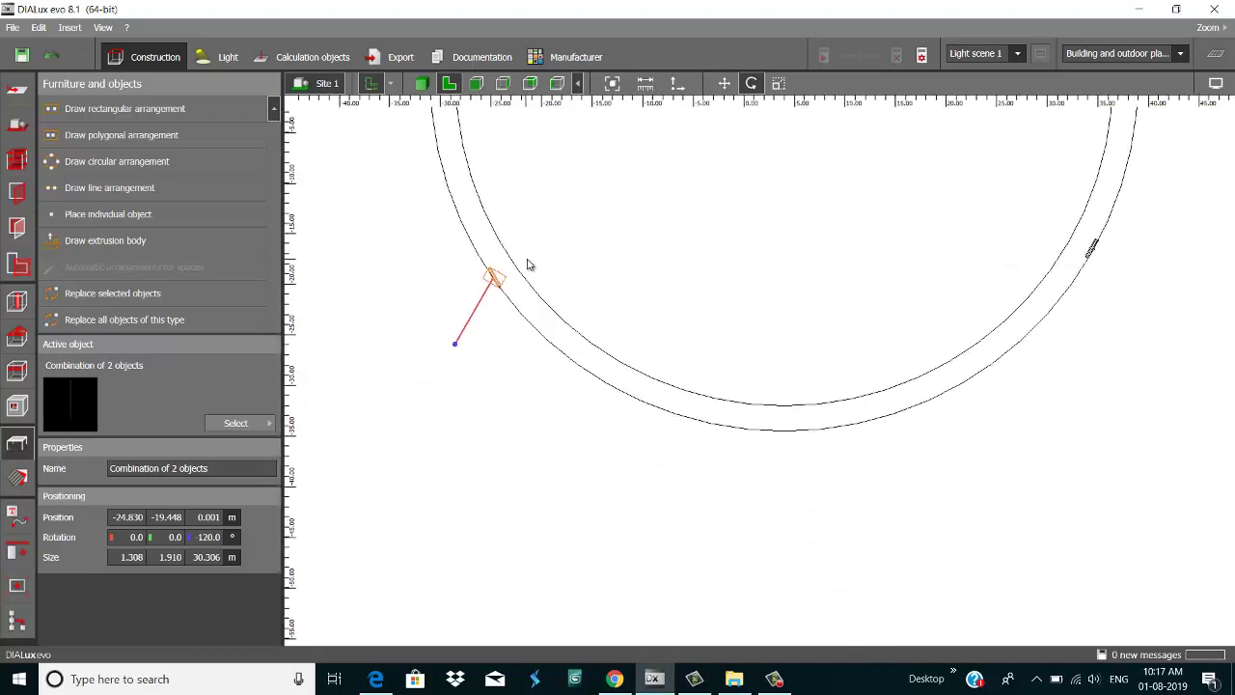
click(422, 83)
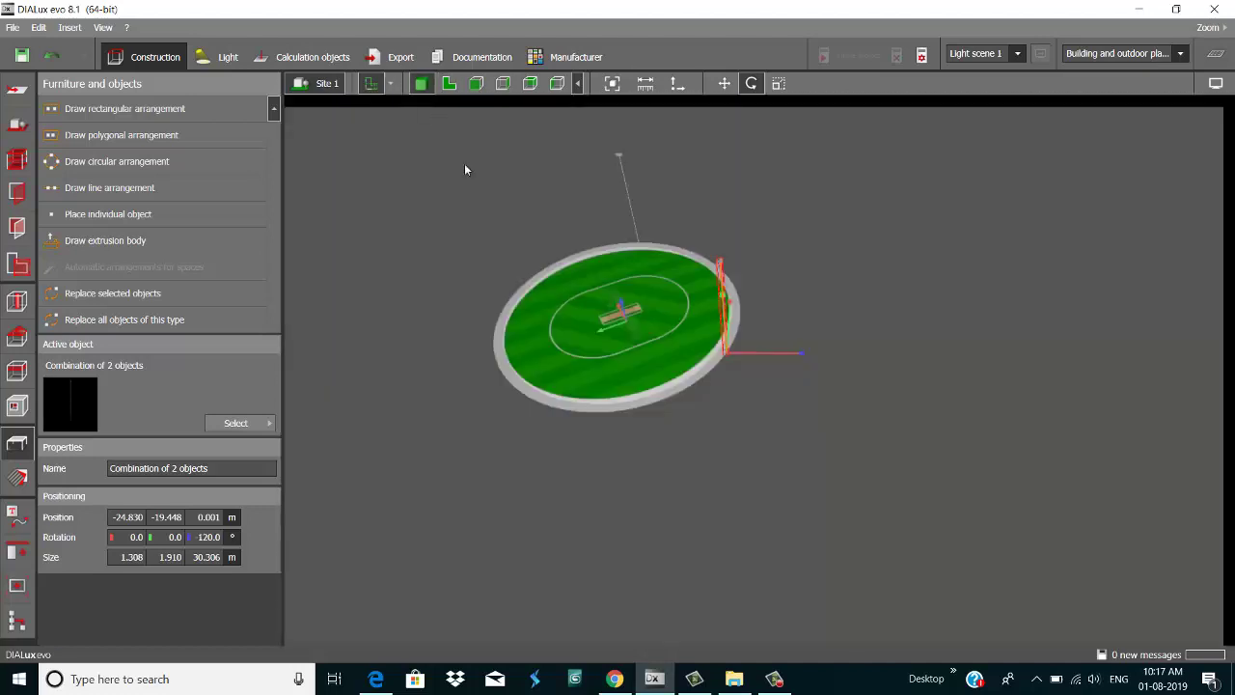
click(751, 184)
scroll(760, 220, up, 4)
scroll(763, 233, down, 2)
scroll(789, 233, down, 2)
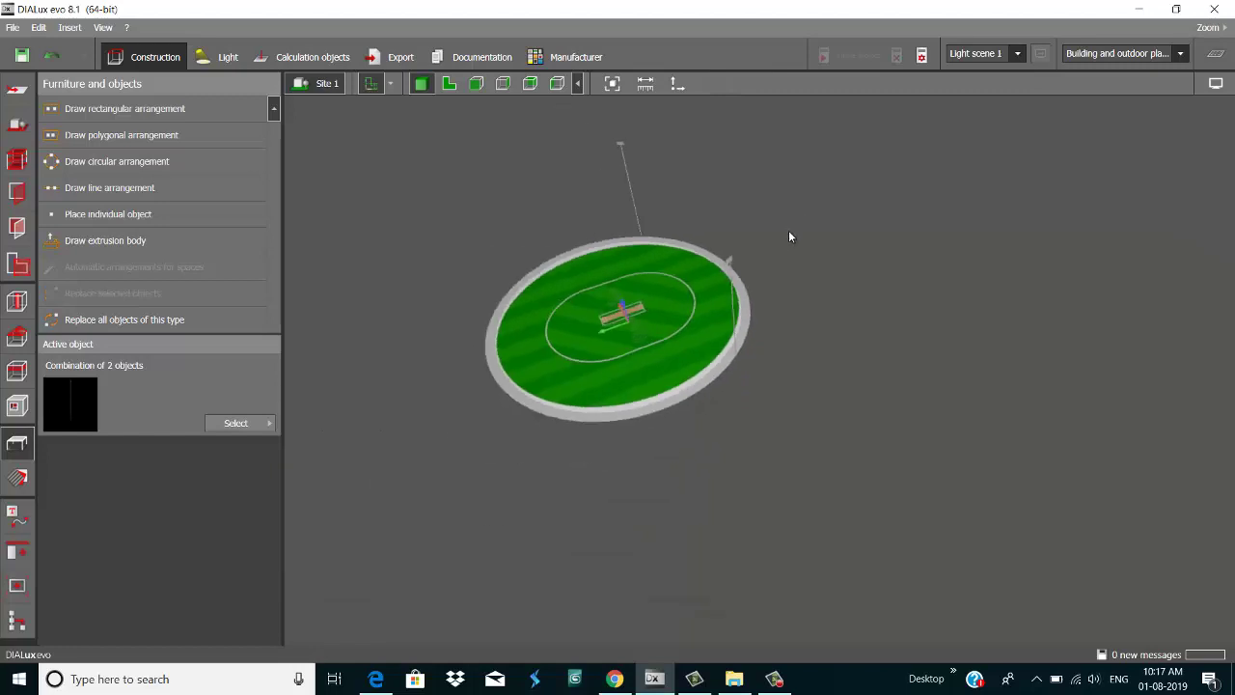
scroll(790, 233, up, 1)
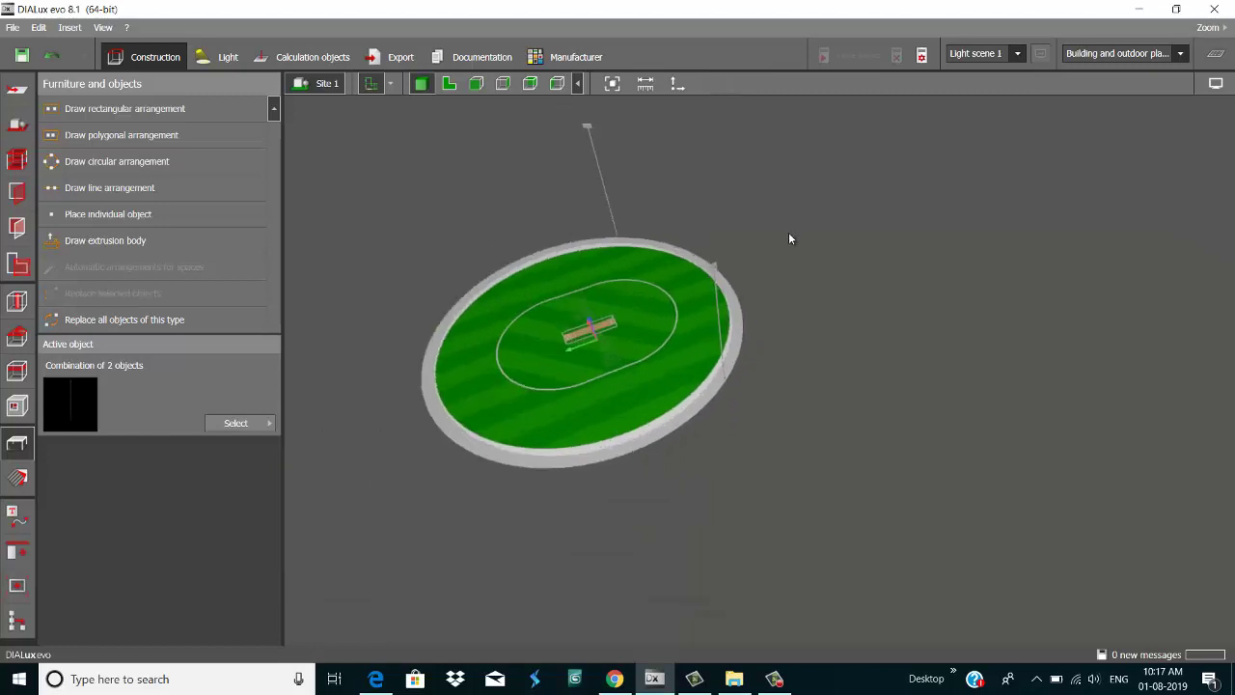
- Copy the original combined light pole in plan to the ring's upper-right outer edge, at about X 28.579 m and Y 26.528 m
click(603, 188)
click(449, 84)
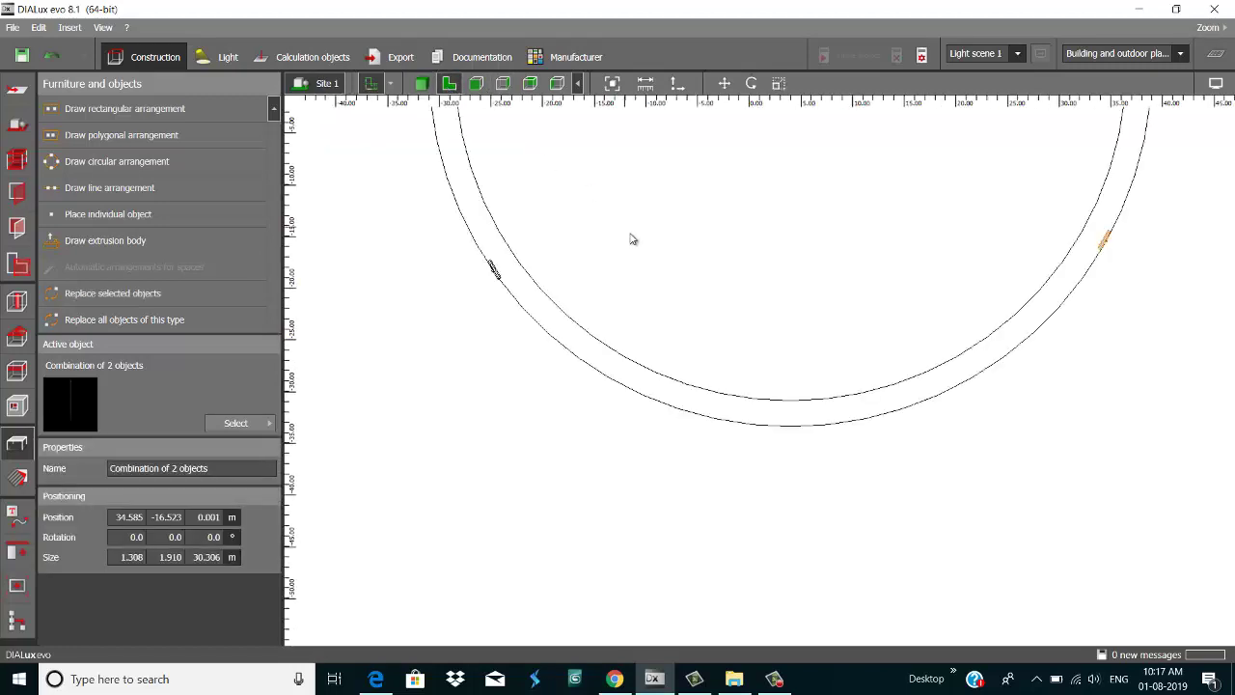
scroll(637, 284, down, 5)
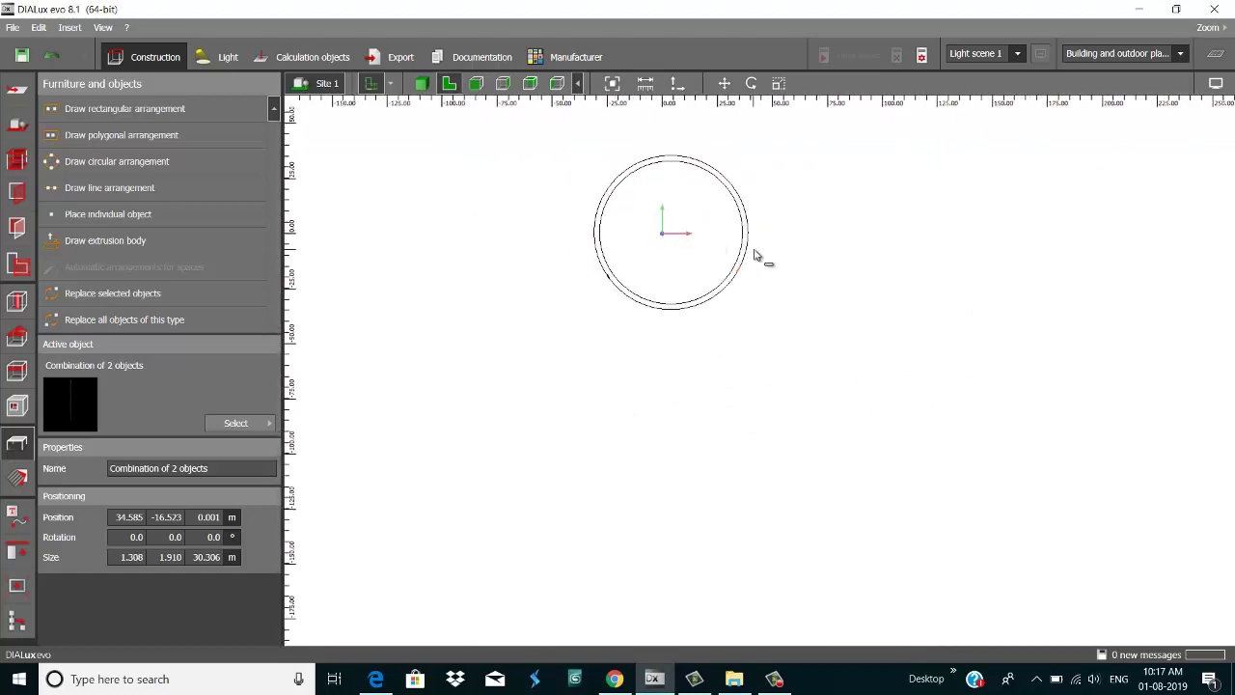
scroll(748, 262, up, 2)
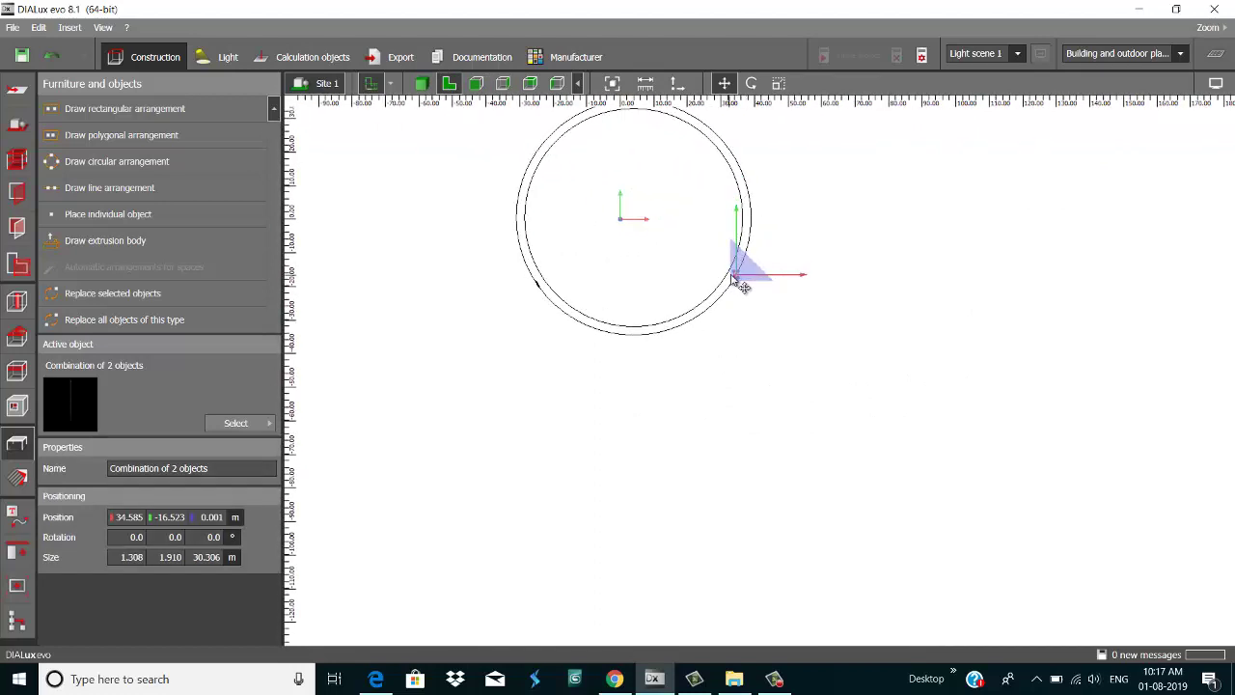
click(715, 131)
scroll(724, 124, up, 2)
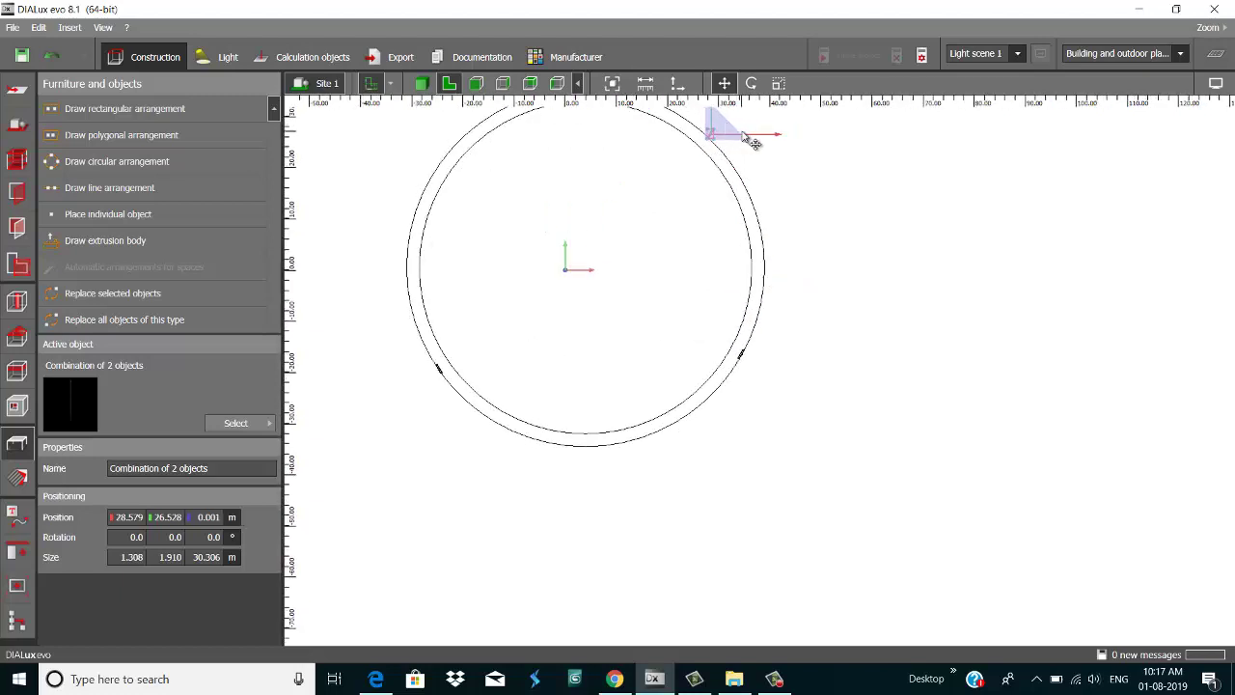
scroll(751, 141, up, 1)
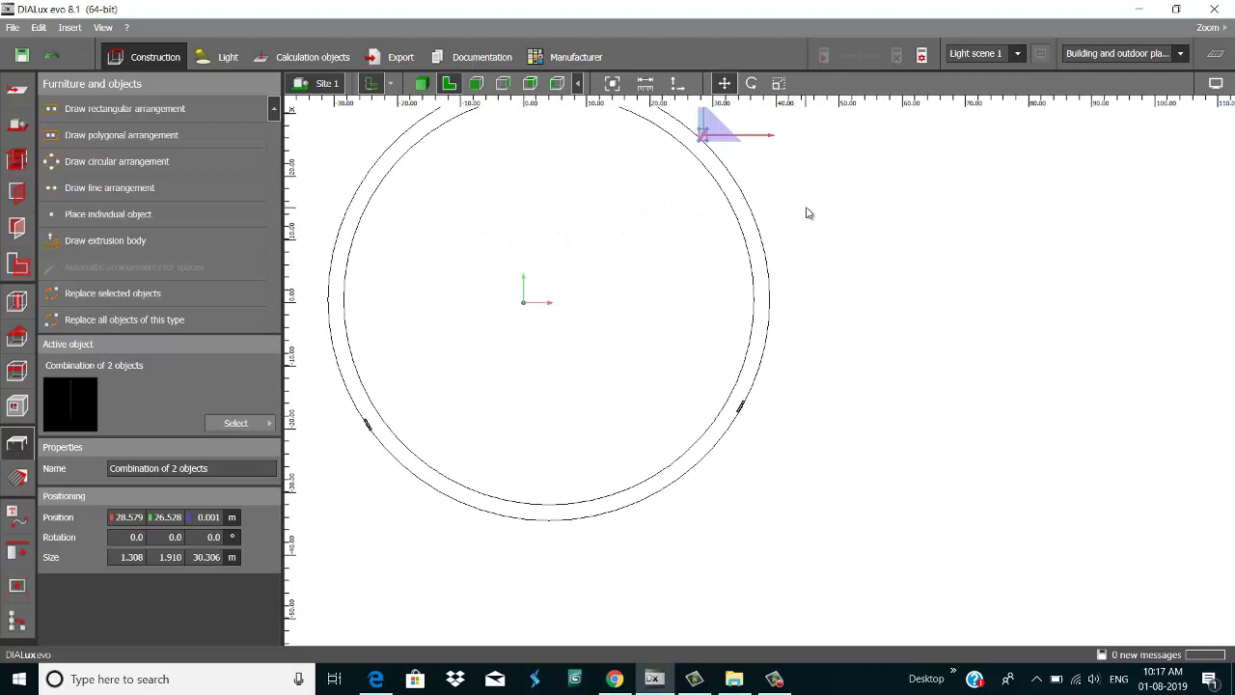
right_click(811, 232)
- Rotate the new upper-right pole by 75° about the vertical axis so its plate follows the ring's edge
middle_drag(807, 165, 873, 357)
scroll(841, 354, up, 1)
click(739, 321)
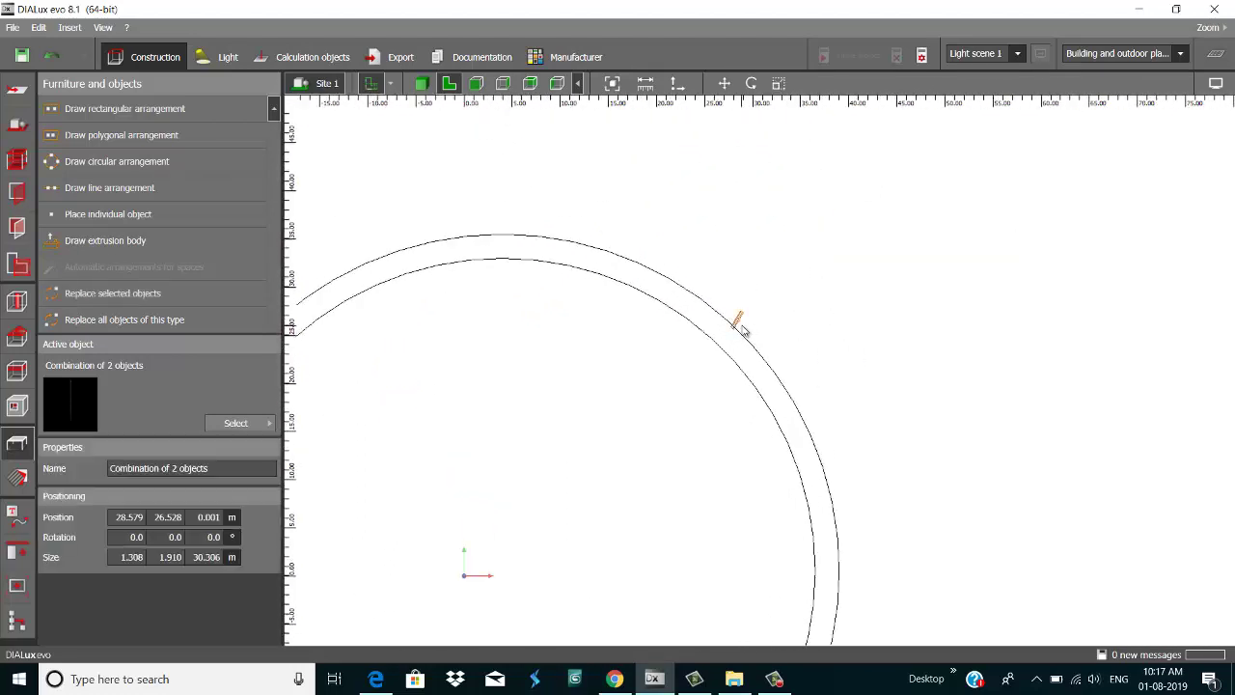
click(751, 83)
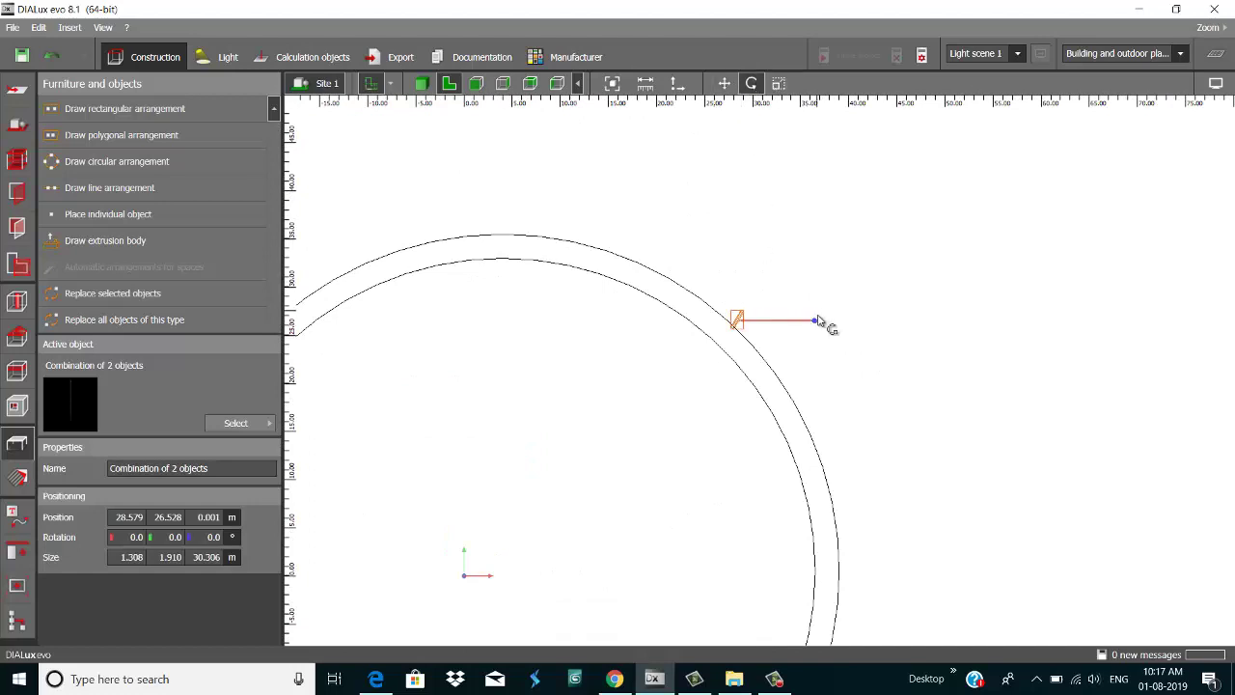
click(782, 246)
scroll(762, 290, up, 2)
- Move the upper-right pole onto the outer ring's edge, at about X 27.973 m and Y 26.039 m
click(723, 83)
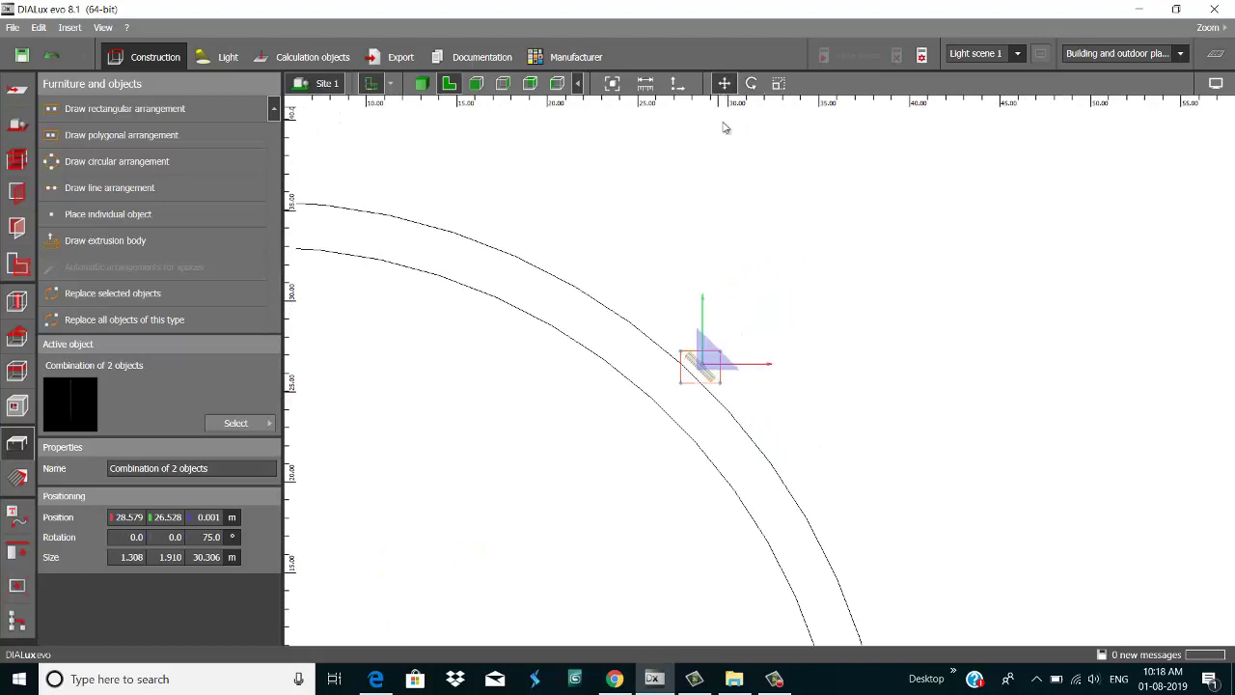
scroll(736, 386, up, 2)
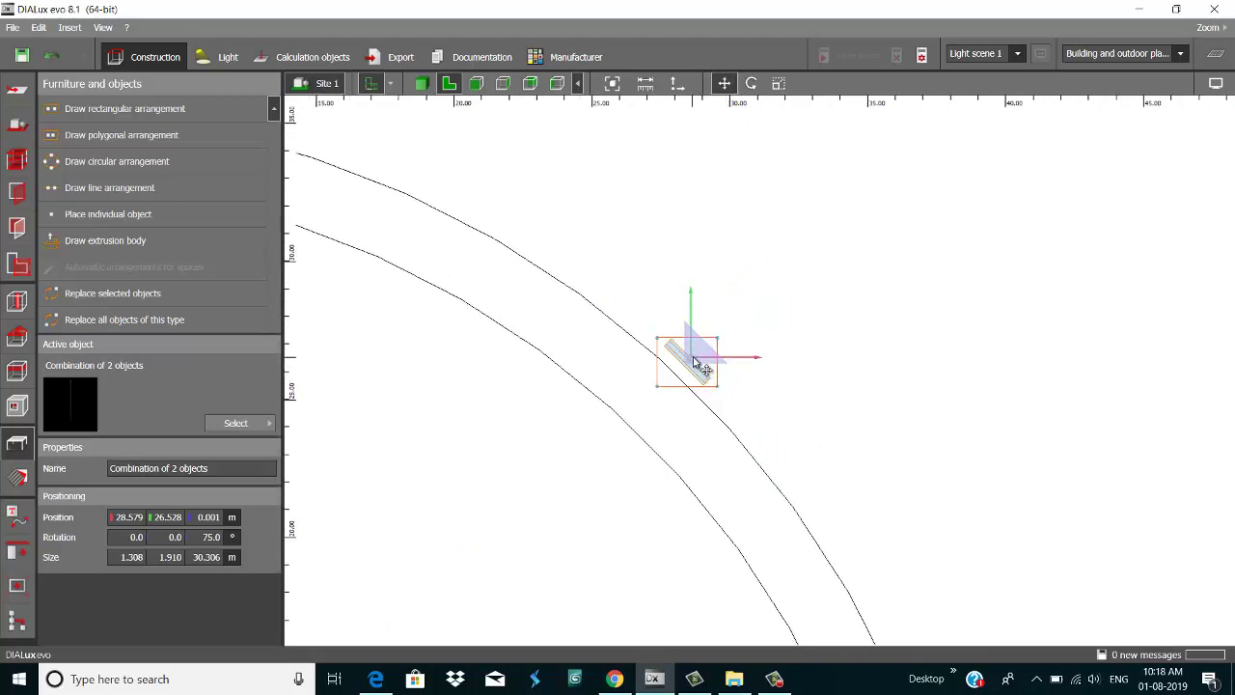
drag(685, 363, 674, 372)
- Copy the upper-right pole across to the ring's upper-left edge, at about X -25.705 m and Y 19.100 m
scroll(718, 378, down, 10)
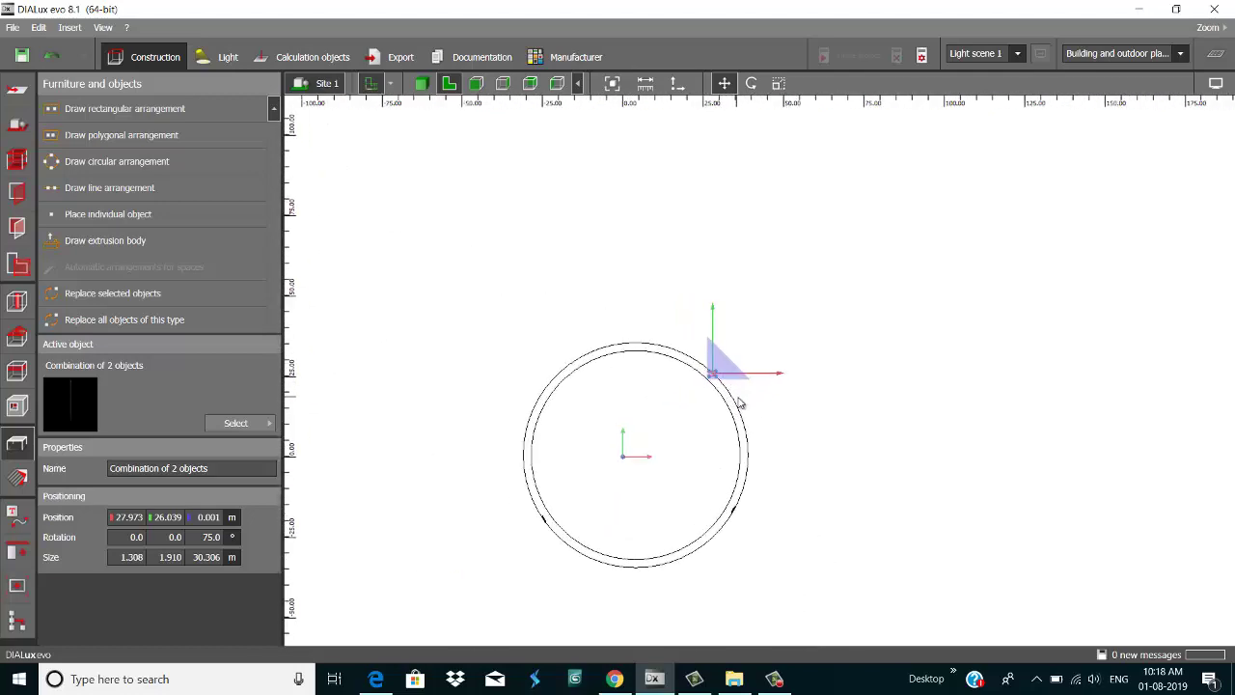
scroll(738, 397, up, 4)
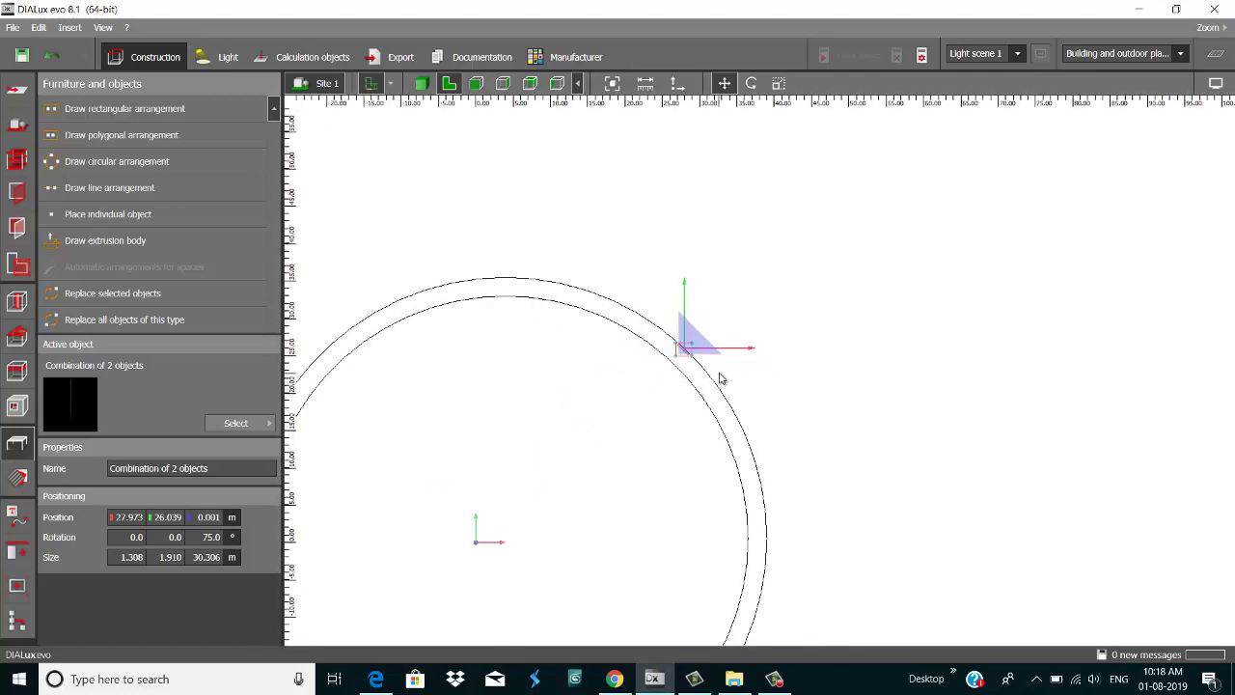
scroll(719, 378, down, 1)
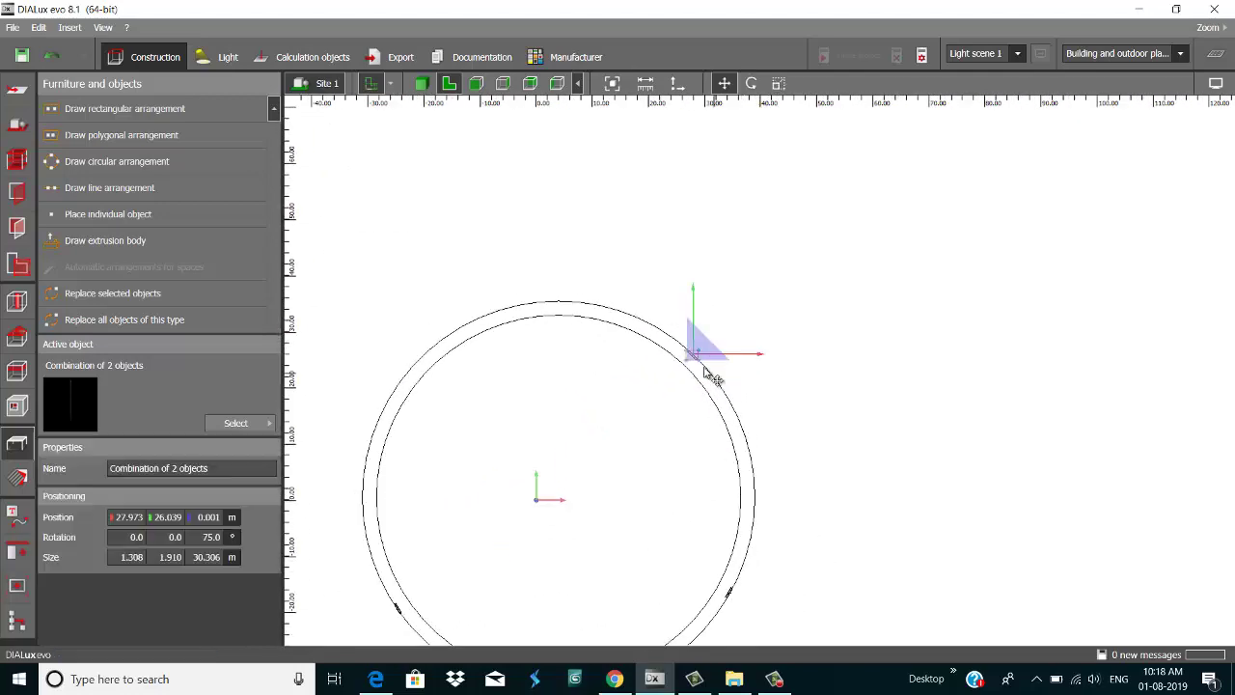
mouse_move(718, 378)
mouse_down()
mouse_move(444, 349)
mouse_move(396, 410)
mouse_move(387, 399)
mouse_up()
scroll(399, 407, up, 2)
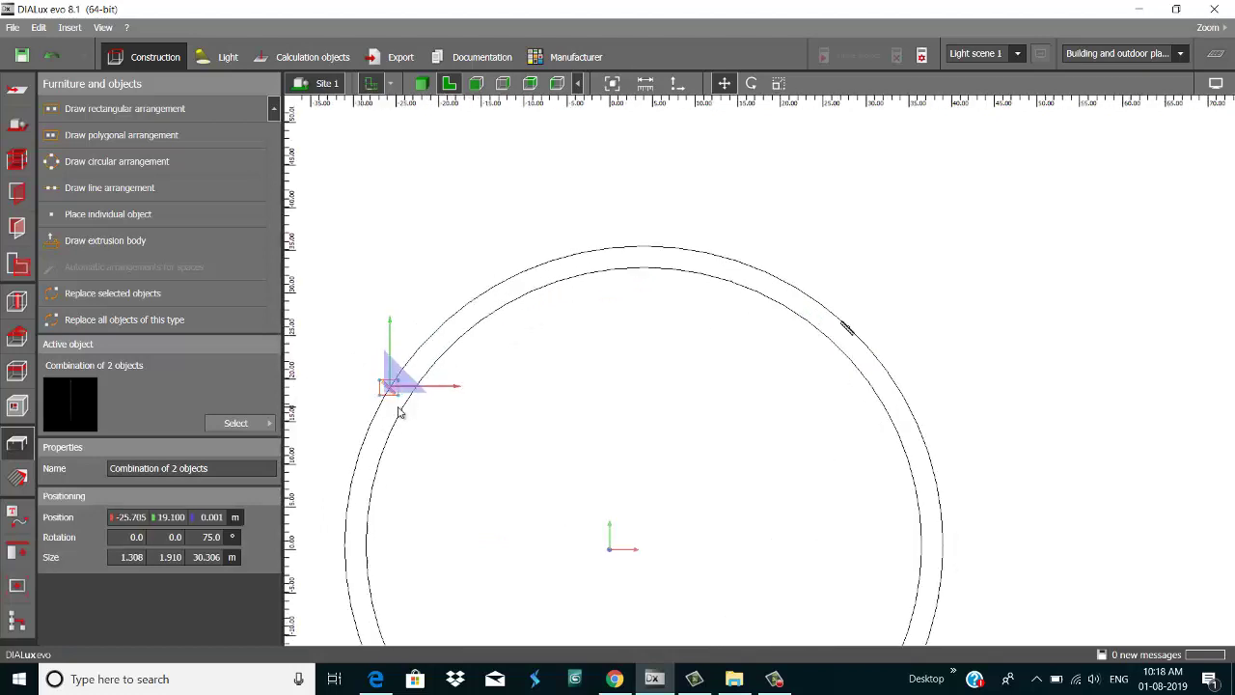
- Set the upper-left pole's rotation to -180° about the vertical axis so its plate faces the ground
middle_drag(496, 402, 797, 334)
scroll(752, 343, up, 4)
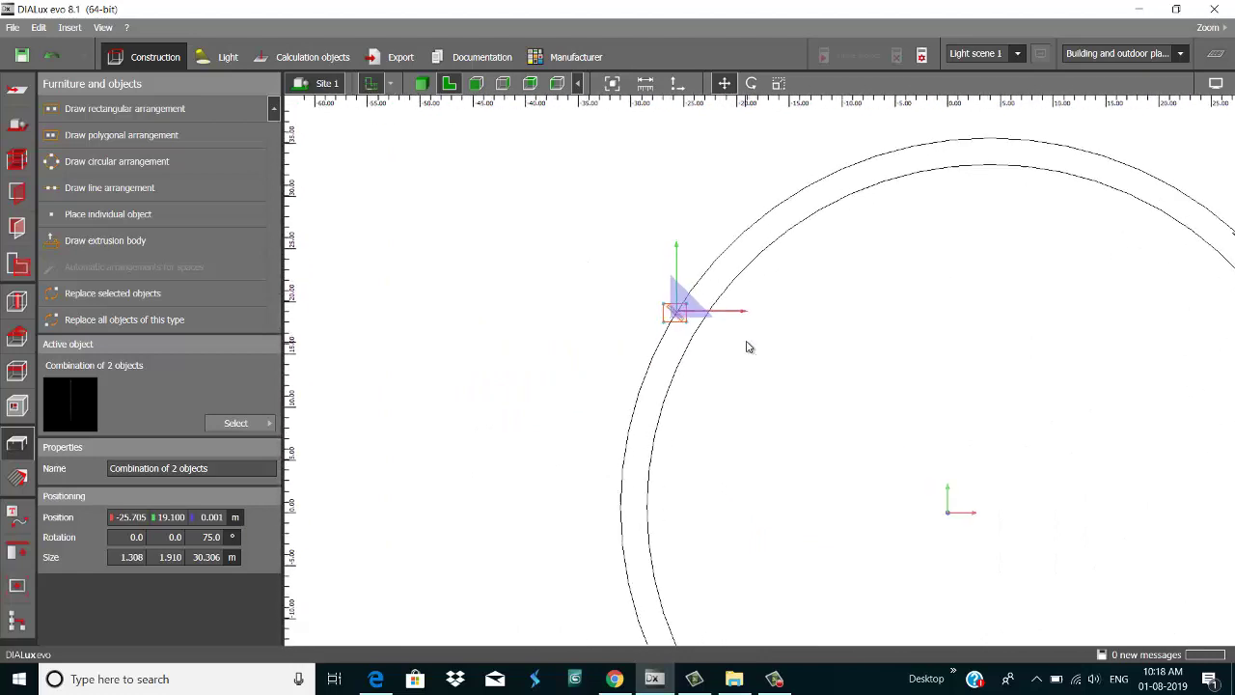
click(751, 83)
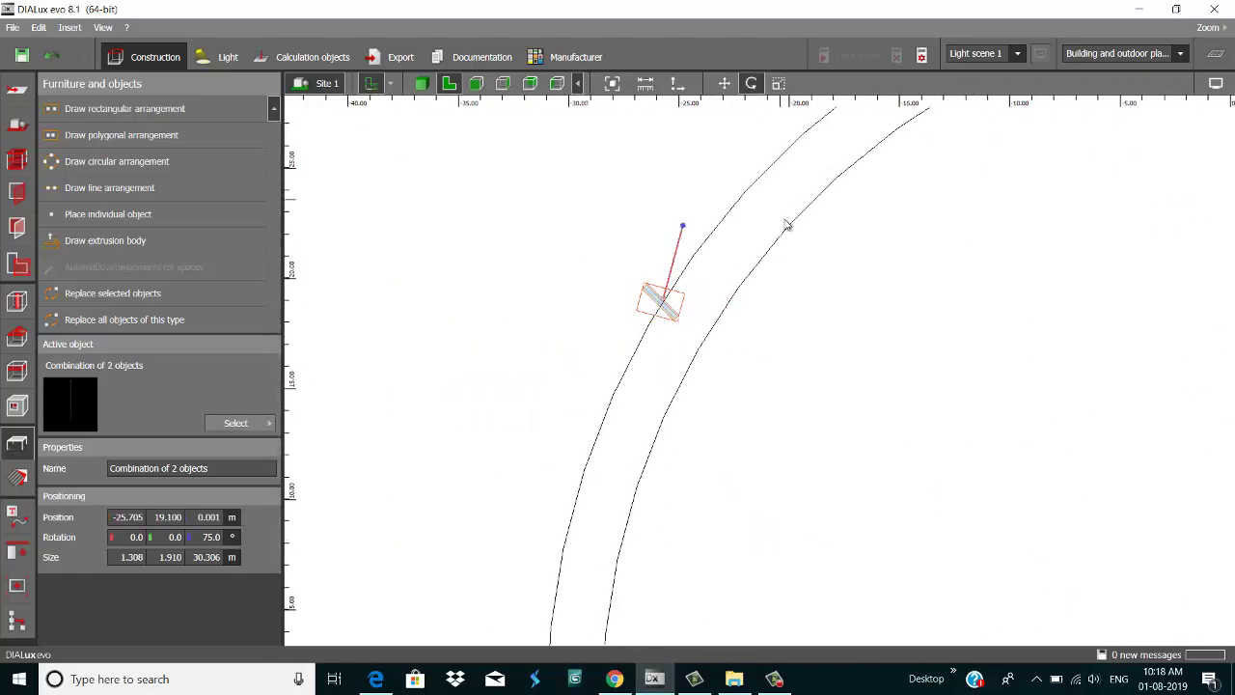
drag(695, 243, 607, 309)
scroll(749, 322, down, 5)
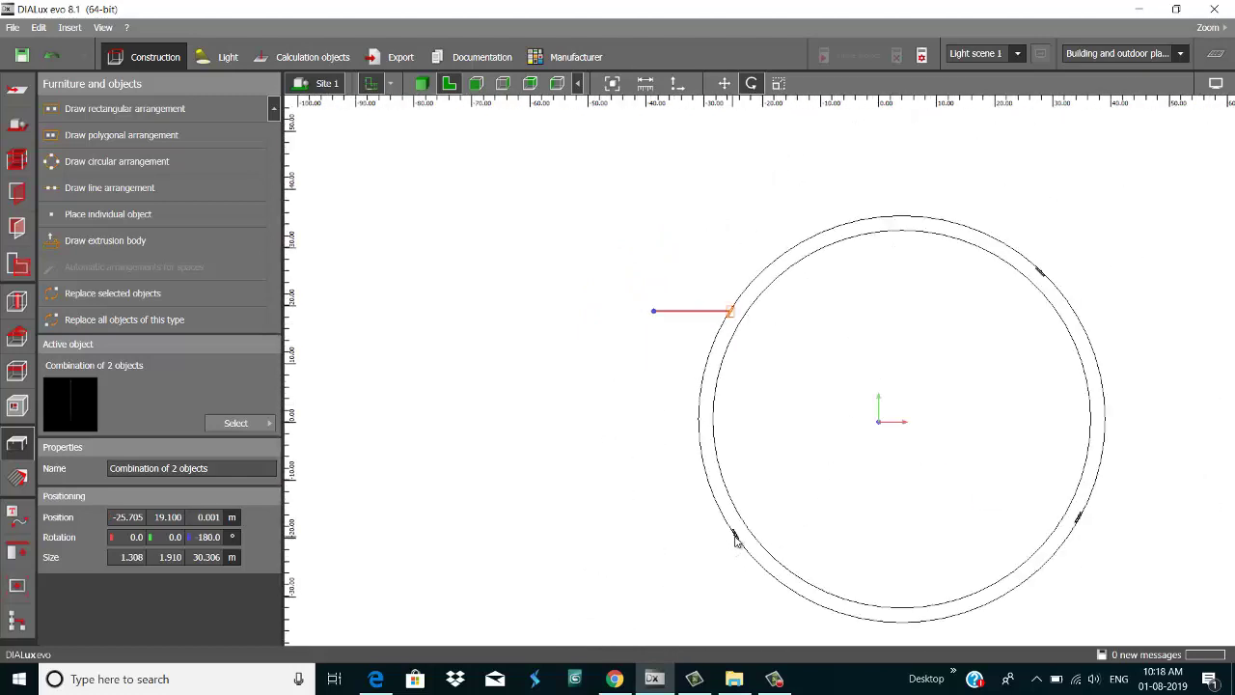
- Move the lower-left pole along the ring's edge to about X -20.972 m and Y -24.286 m
click(736, 540)
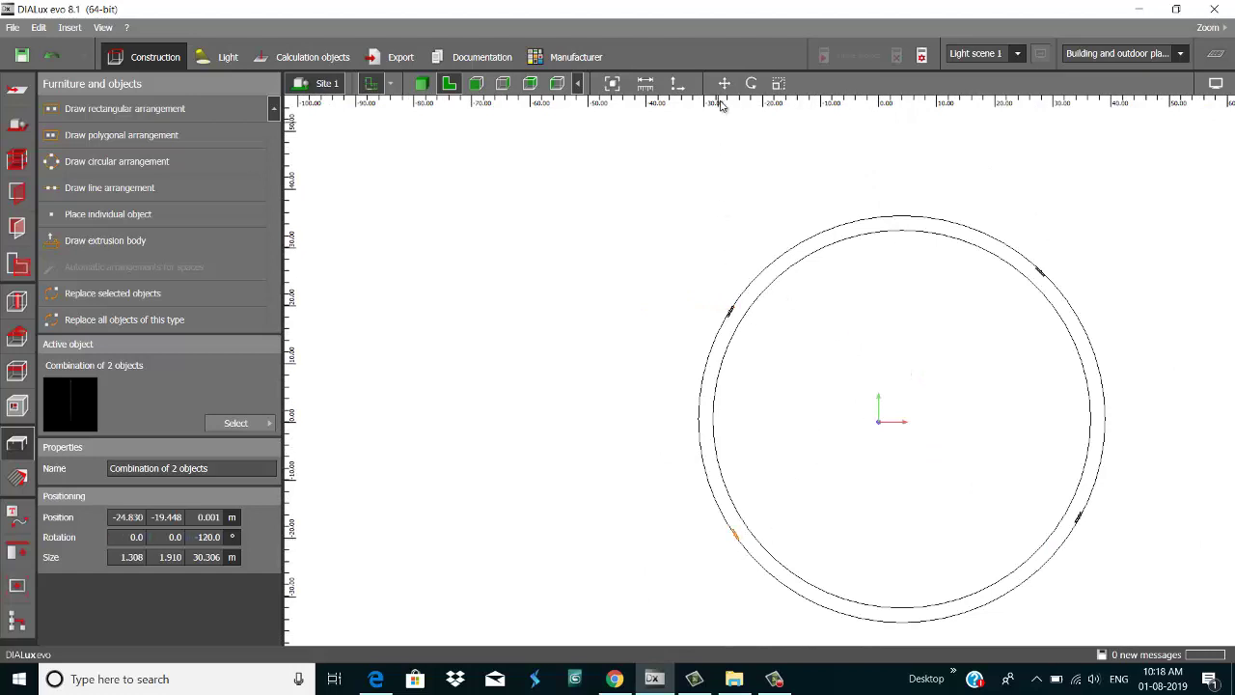
scroll(746, 569, up, 3)
drag(728, 513, 778, 560)
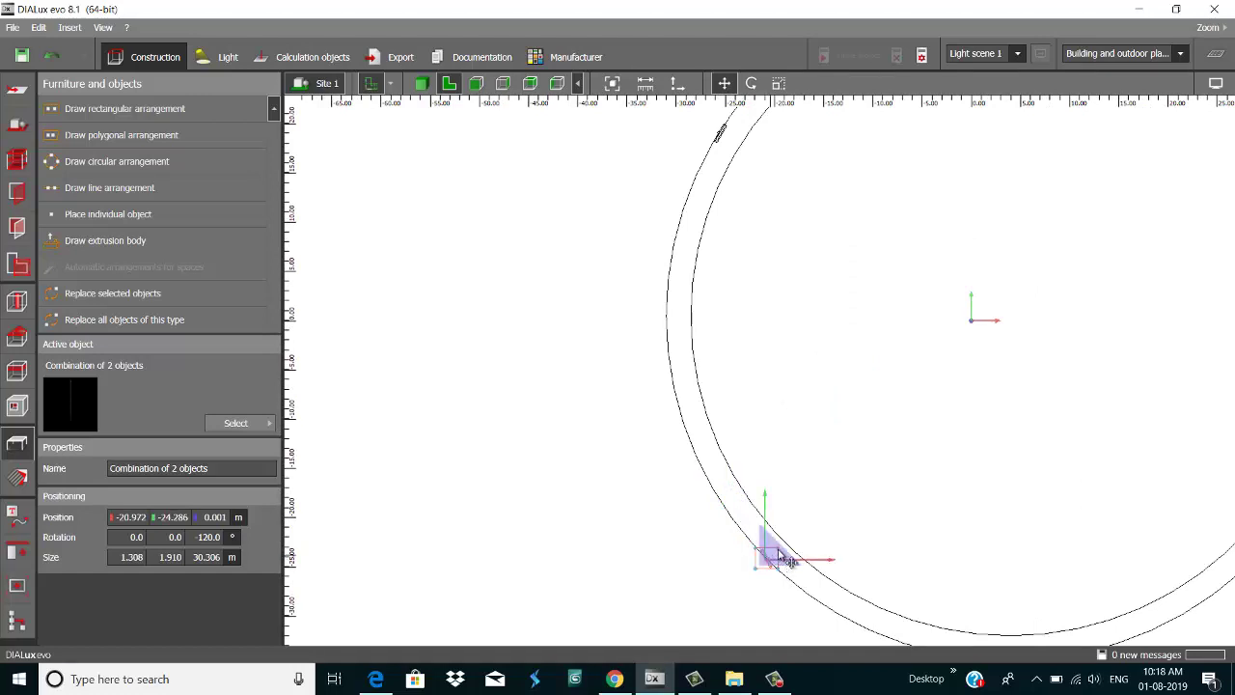
scroll(811, 455, down, 3)
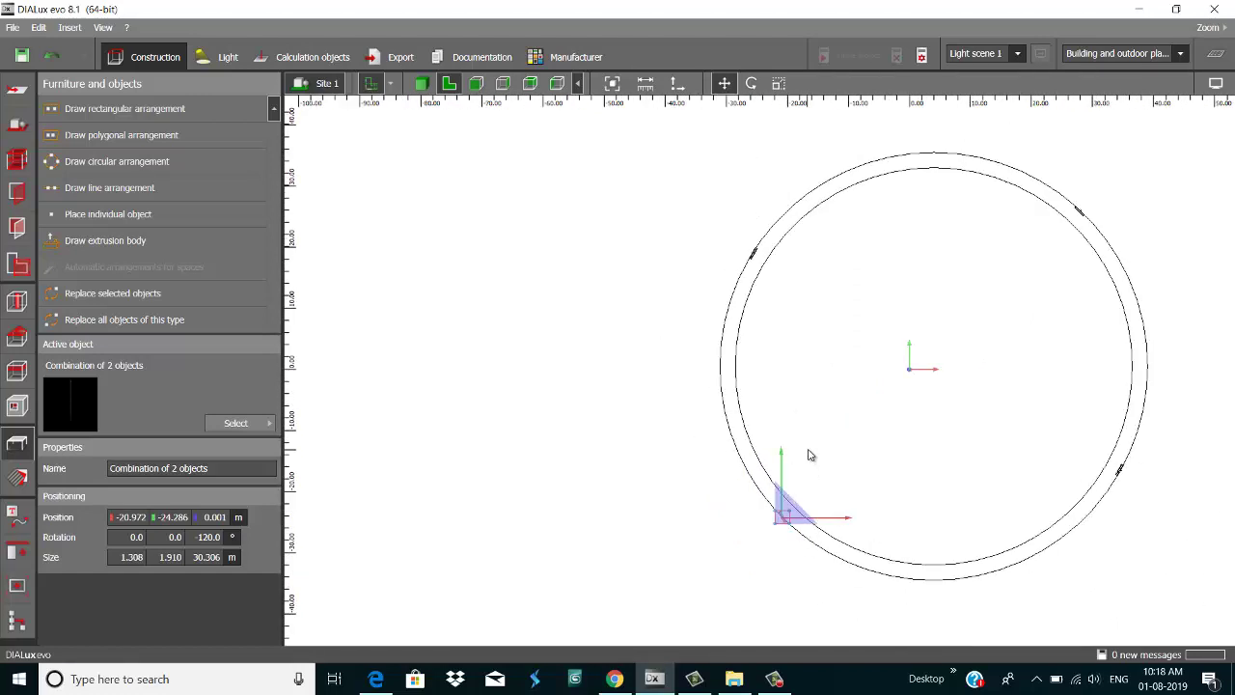
- Move the lower-right pole along the ring's edge to about X 32.927 m and Y -19.424 m
click(1121, 475)
click(723, 83)
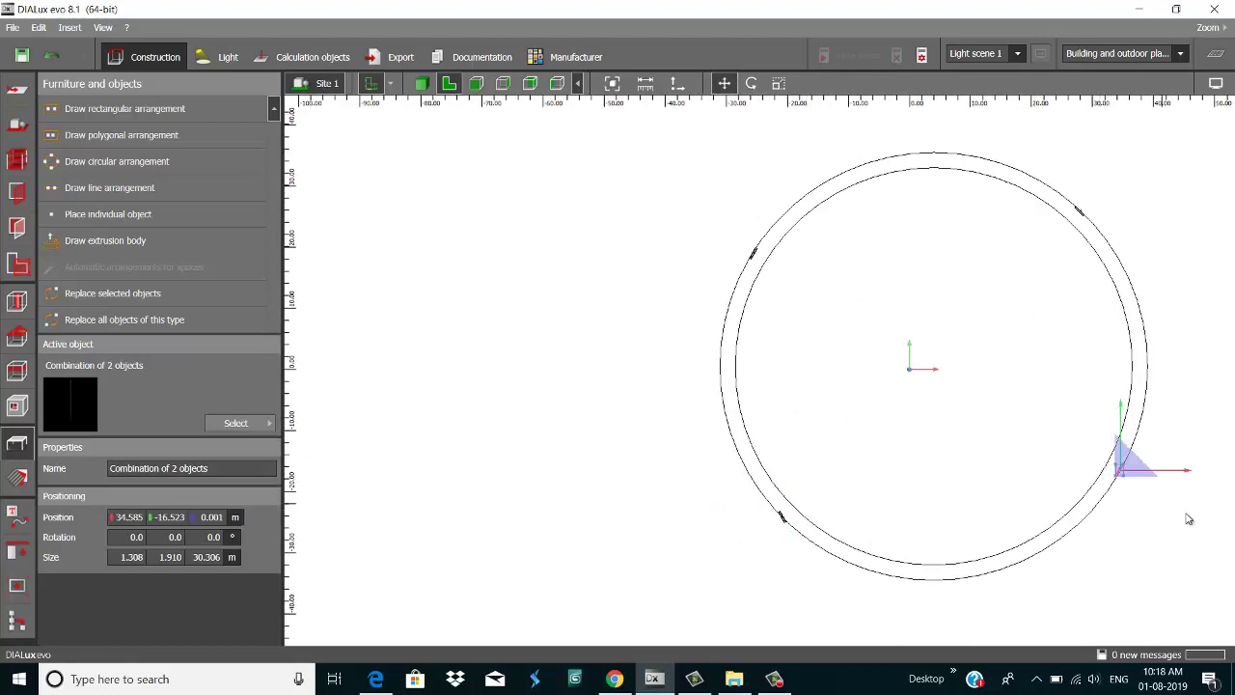
scroll(1089, 469, up, 2)
drag(1085, 481, 1071, 486)
scroll(1071, 486, down, 2)
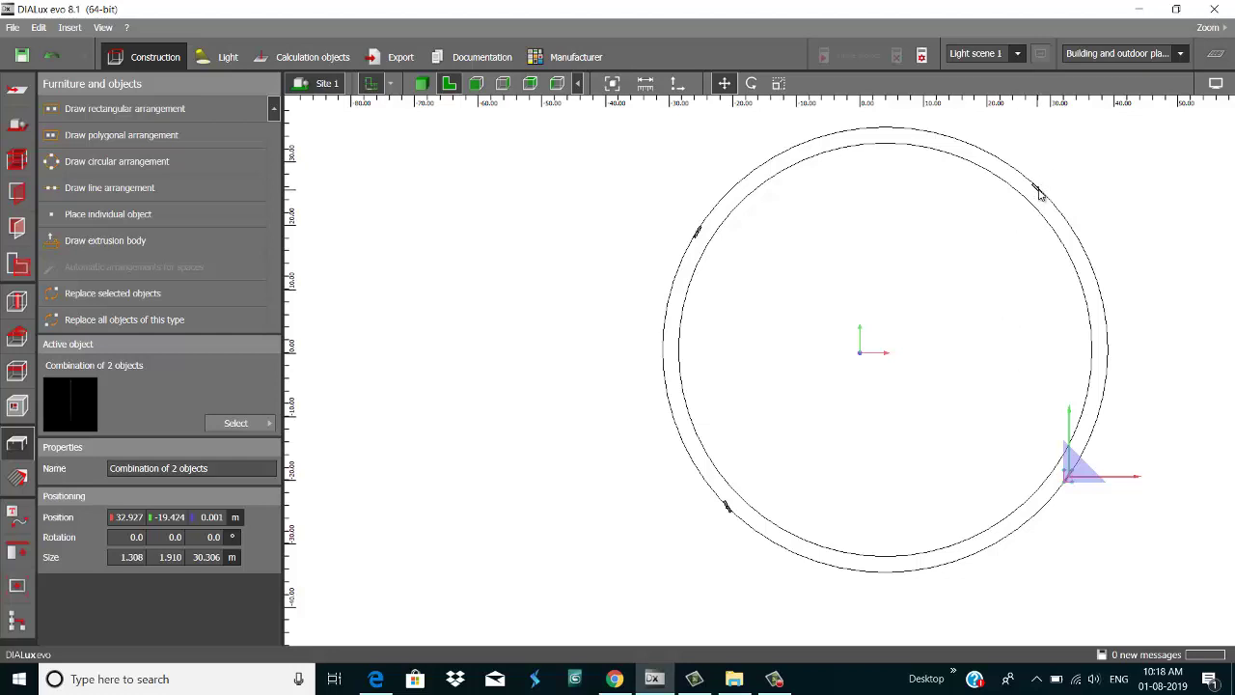
- Shift the upper-right pole along the ring's edge to about X 29.595 m and Y 24.456 m
click(1038, 189)
click(726, 85)
drag(1044, 196, 1066, 218)
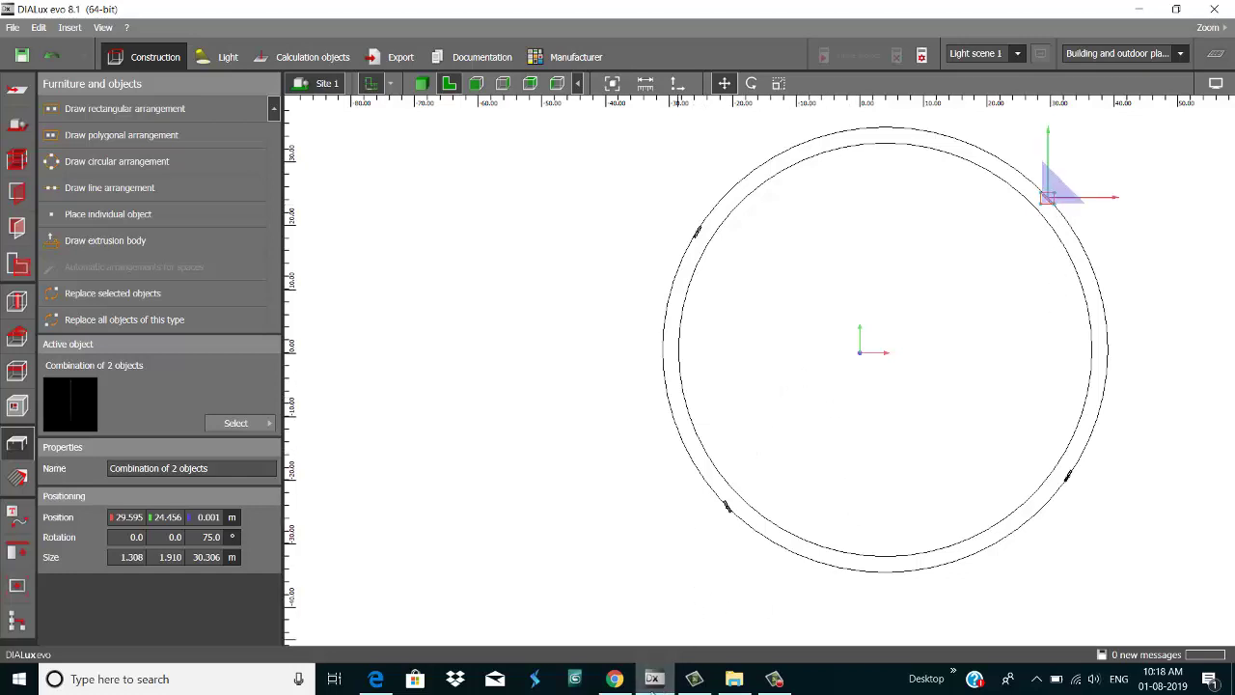
click(653, 680)
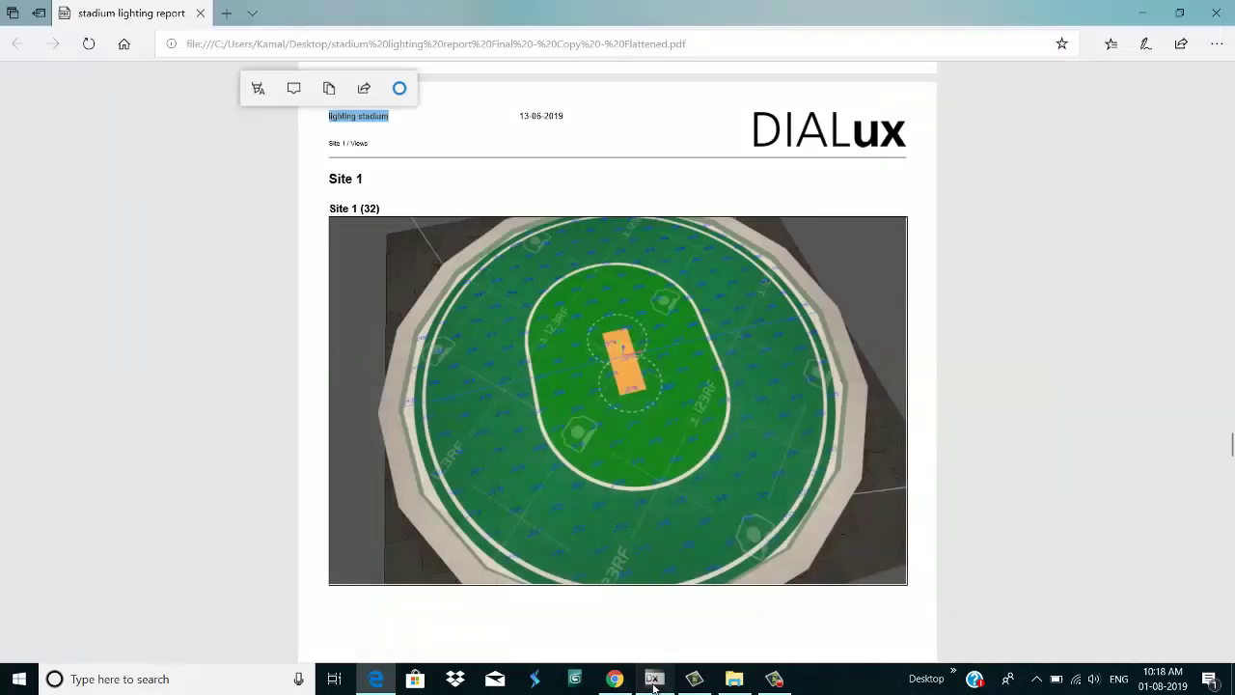
click(653, 680)
click(775, 680)
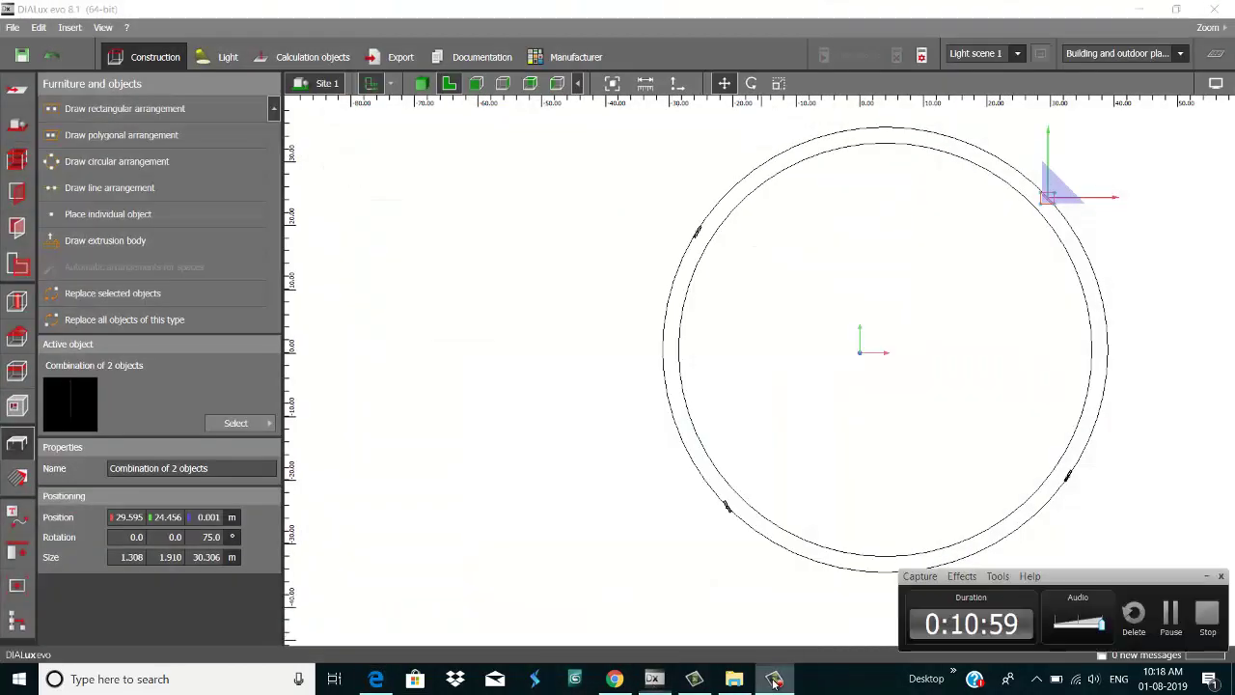
click(1171, 622)
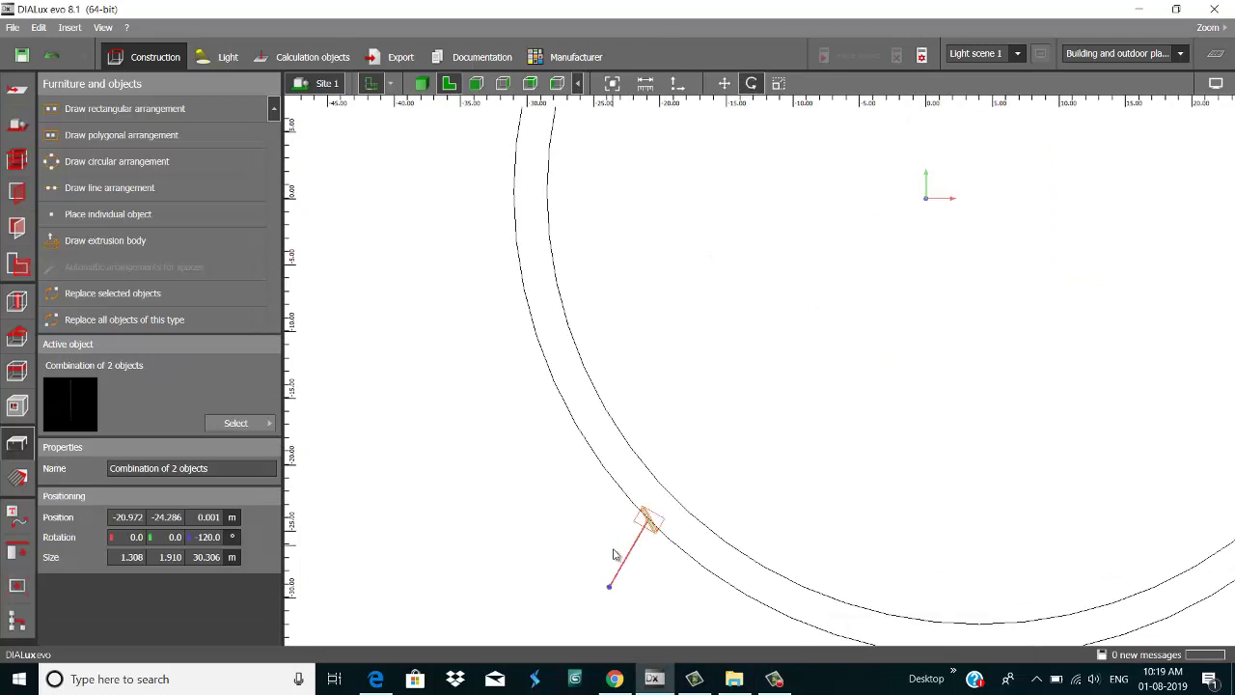
- Set the lower-left pole's rotation to -105° about the vertical axis to align its plate with the ring's edge
scroll(619, 570, up, 2)
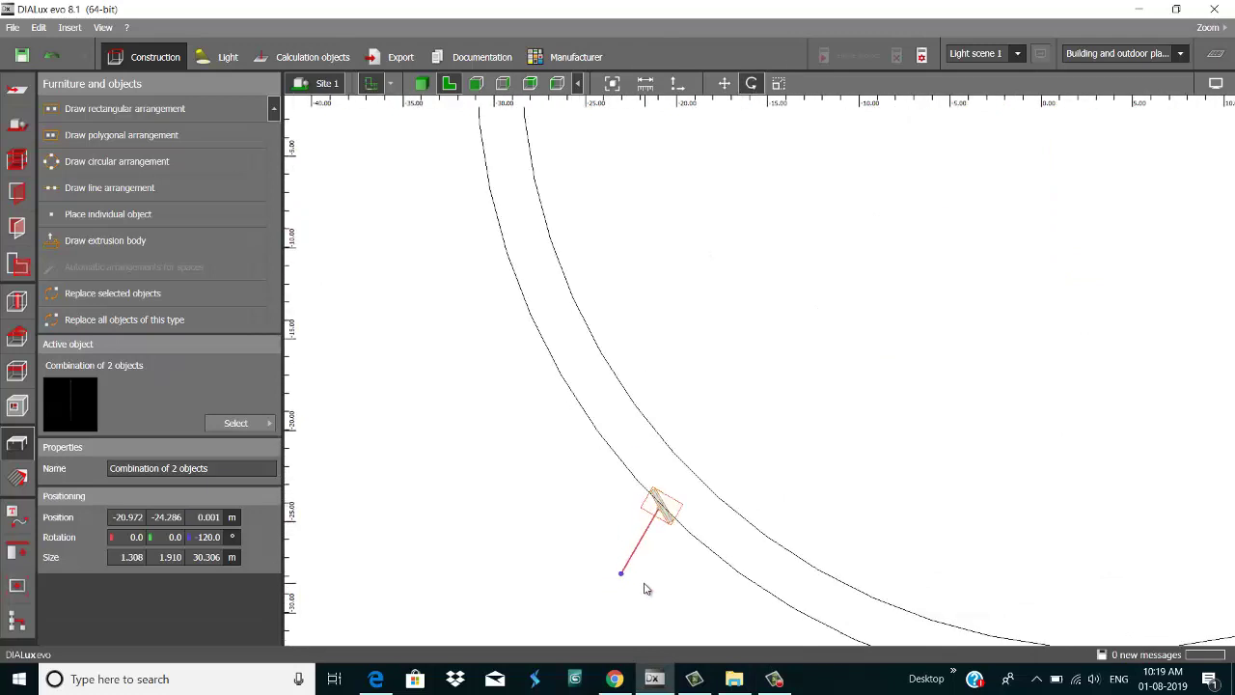
drag(625, 581, 656, 587)
scroll(778, 437, down, 4)
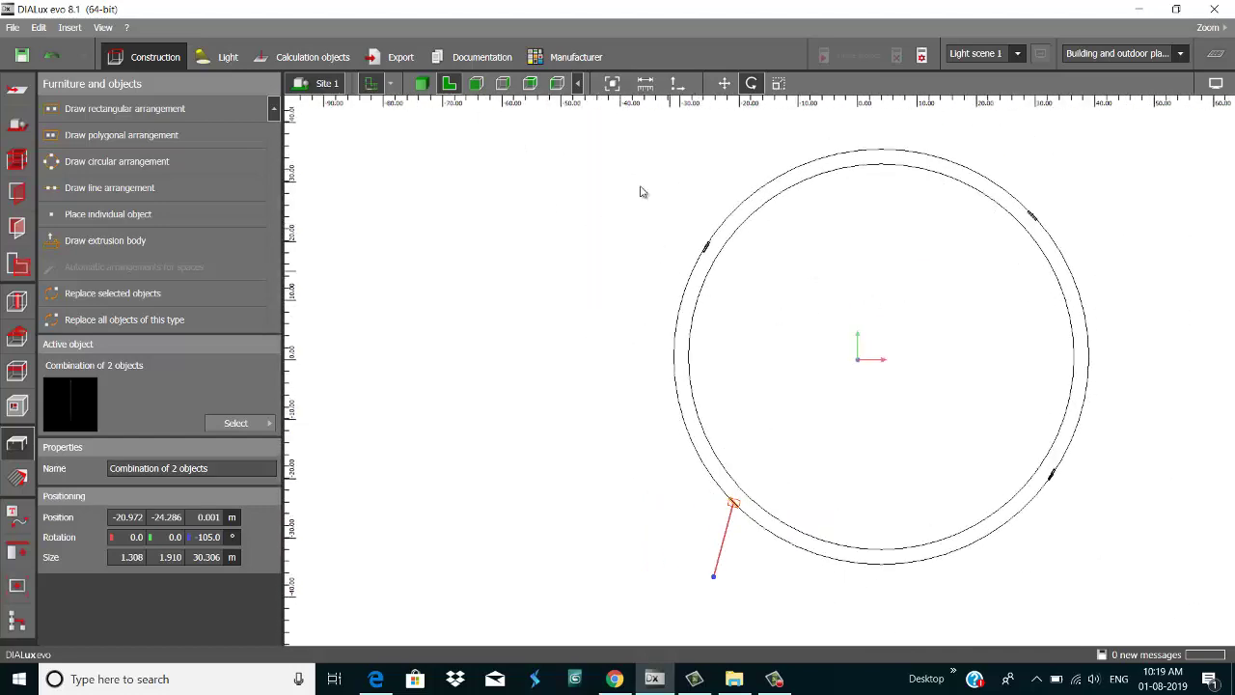
- Examine in 3D the placement of the four light poles around the ring and the direction their plates face
click(420, 83)
scroll(608, 197, down, 2)
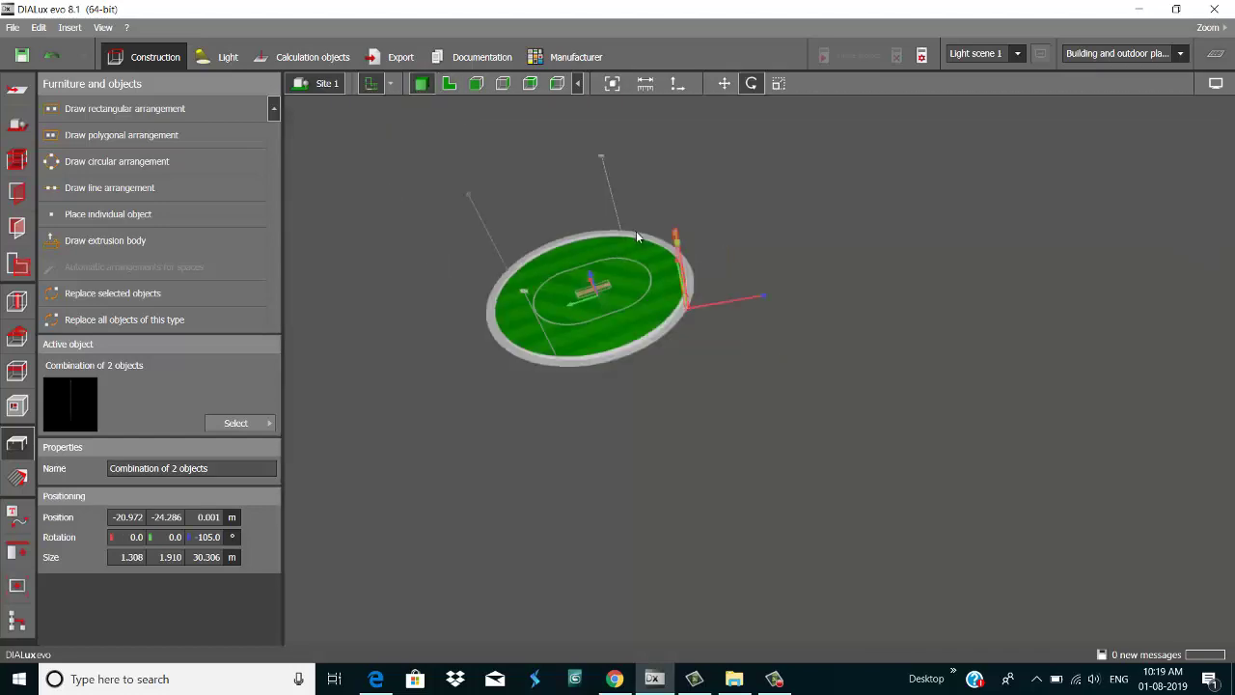
scroll(656, 231, up, 4)
click(813, 268)
scroll(768, 236, up, 3)
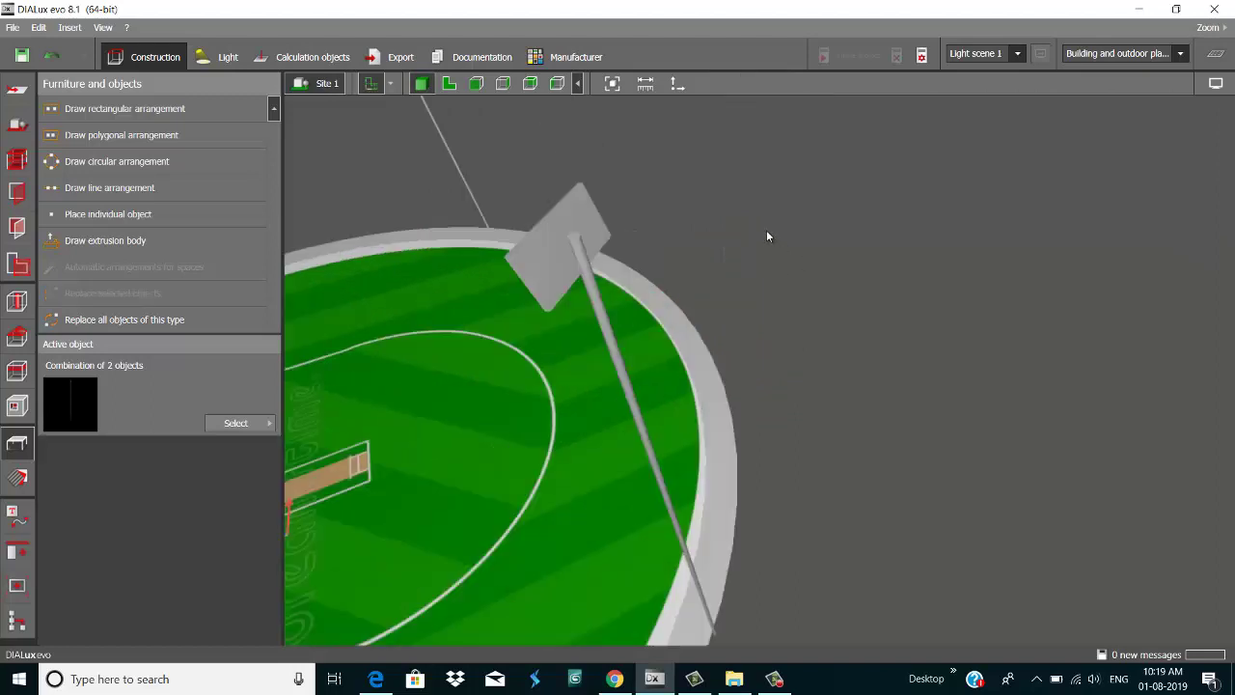
scroll(721, 270, down, 5)
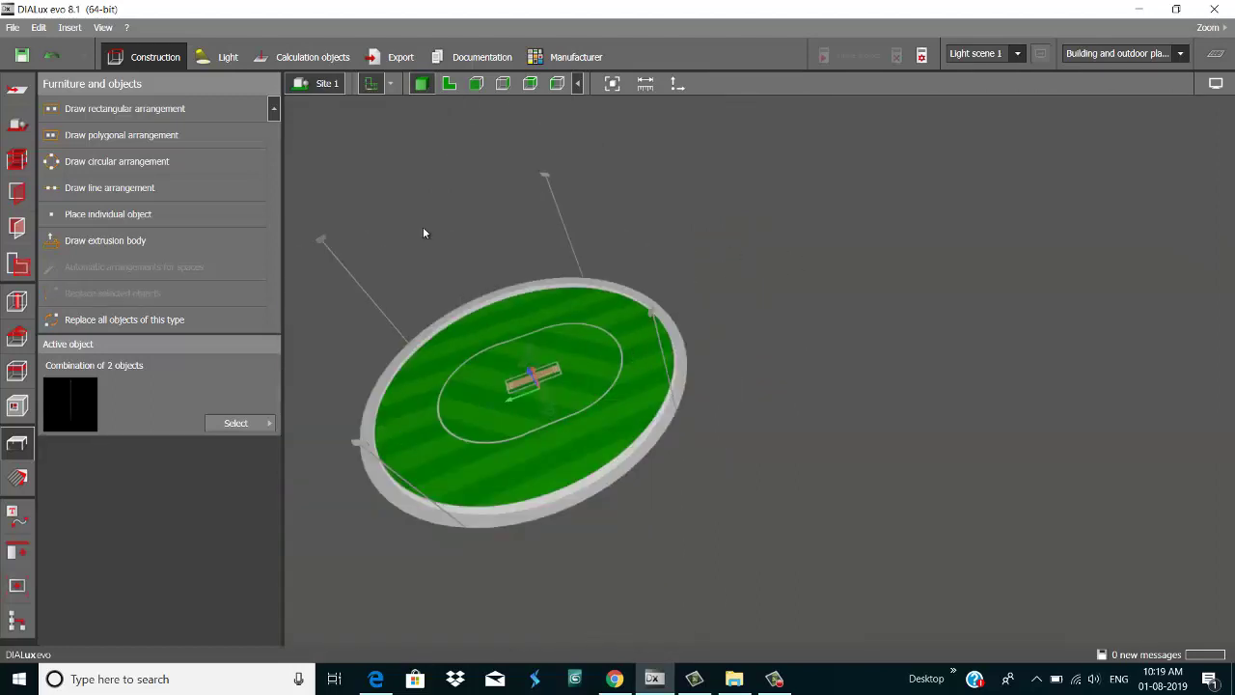
right_drag(422, 227, 489, 229)
scroll(596, 250, up, 3)
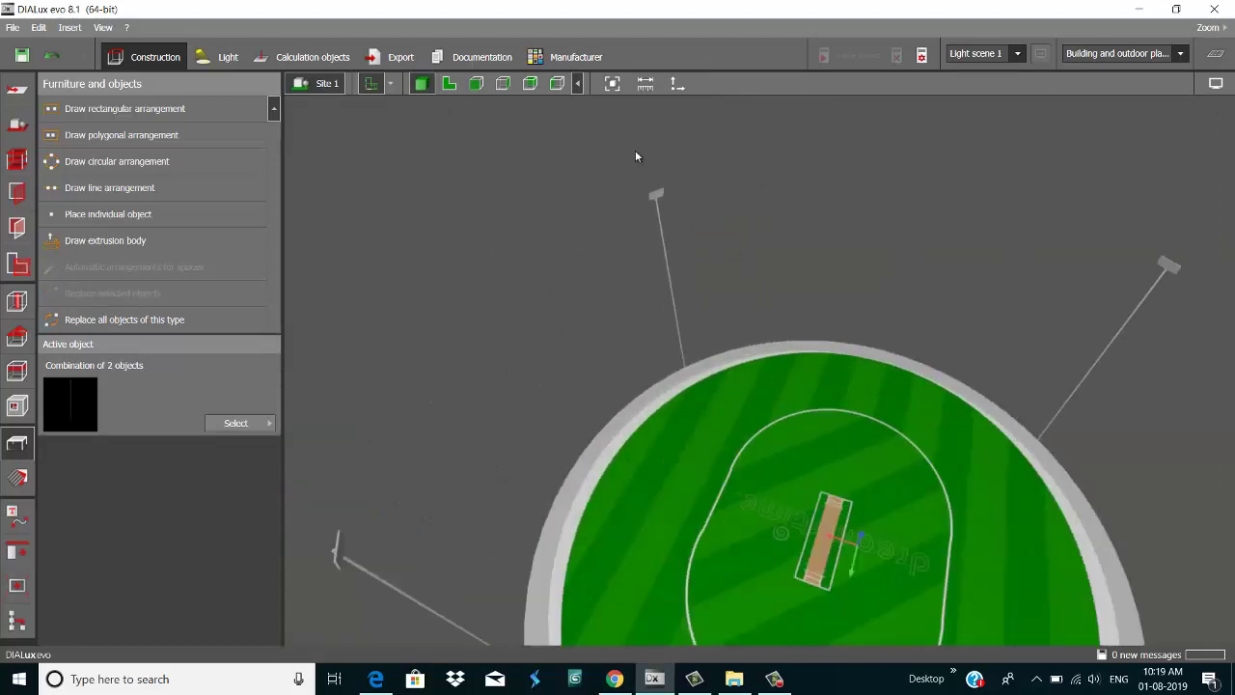
scroll(645, 166, up, 3)
scroll(672, 208, down, 3)
scroll(688, 270, up, 3)
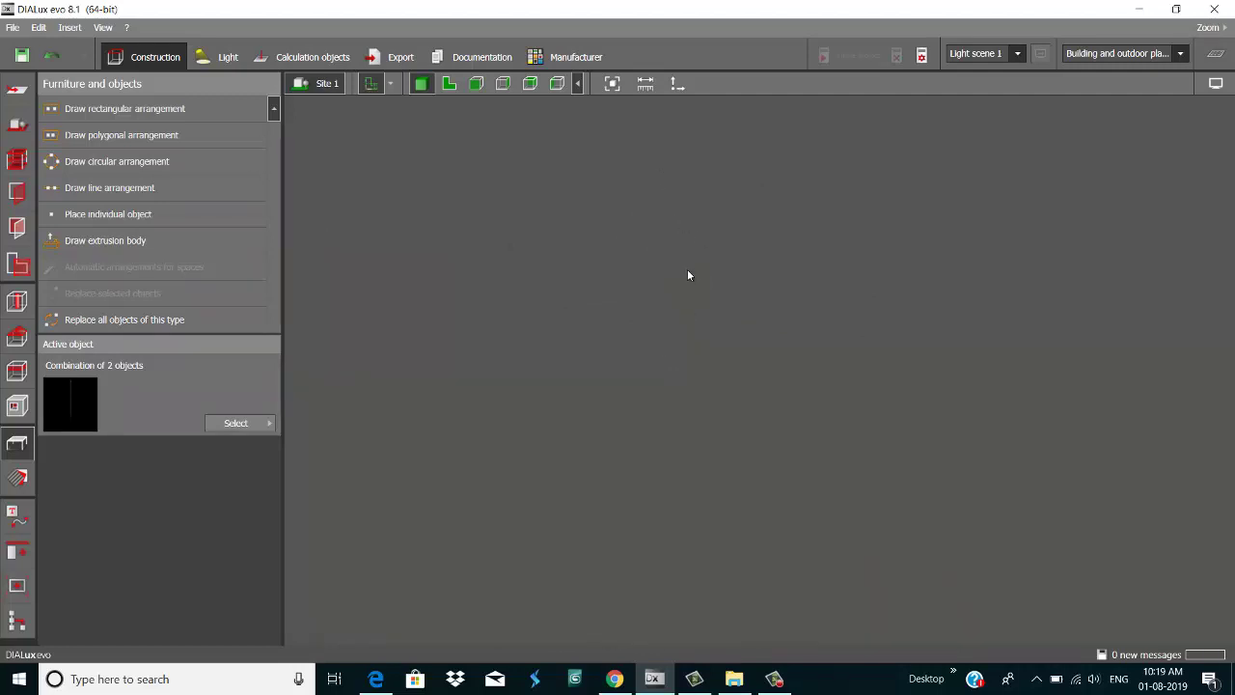
drag(688, 275, 613, 295)
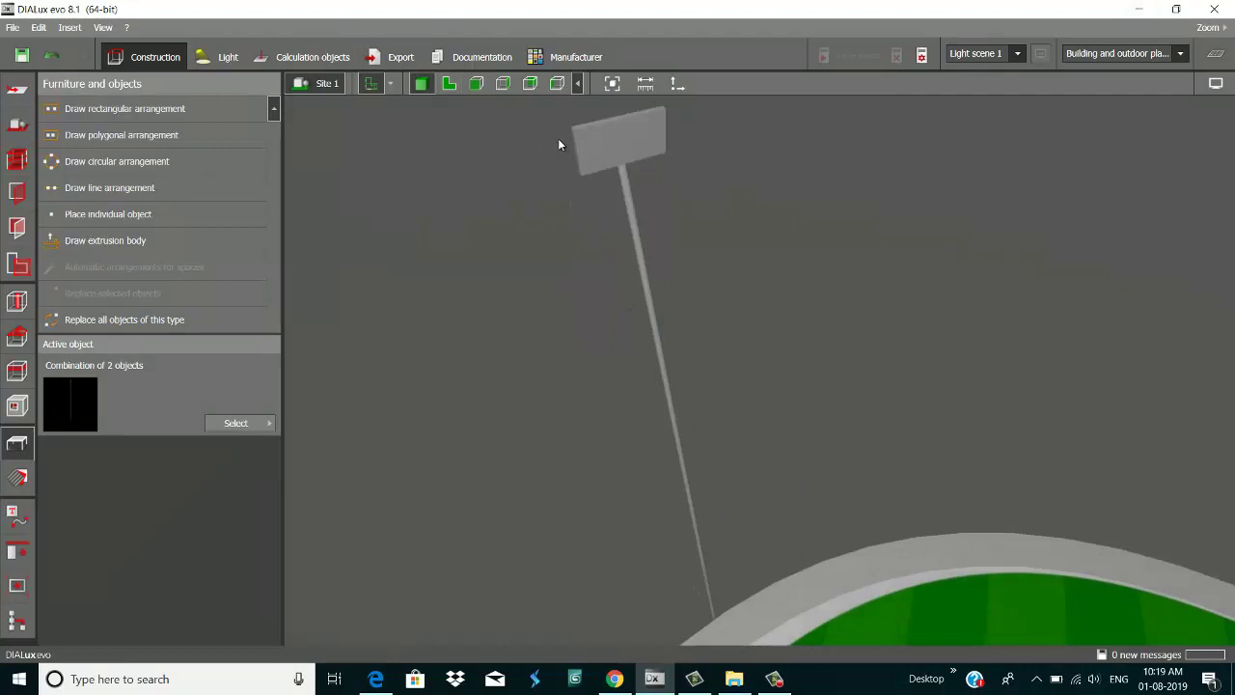
- Choose the Thorn OMEGA C LED1500-830 HF R300 as the active luminaire from the luminaire history
drag(686, 273, 729, 328)
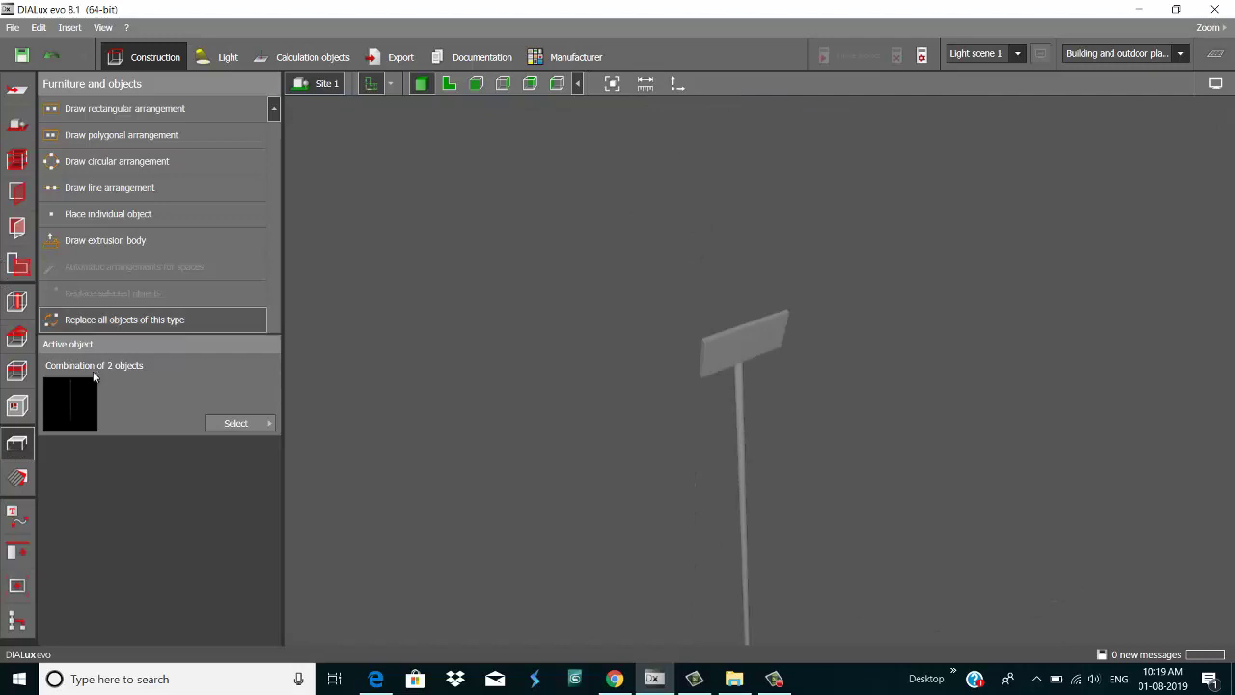
click(201, 60)
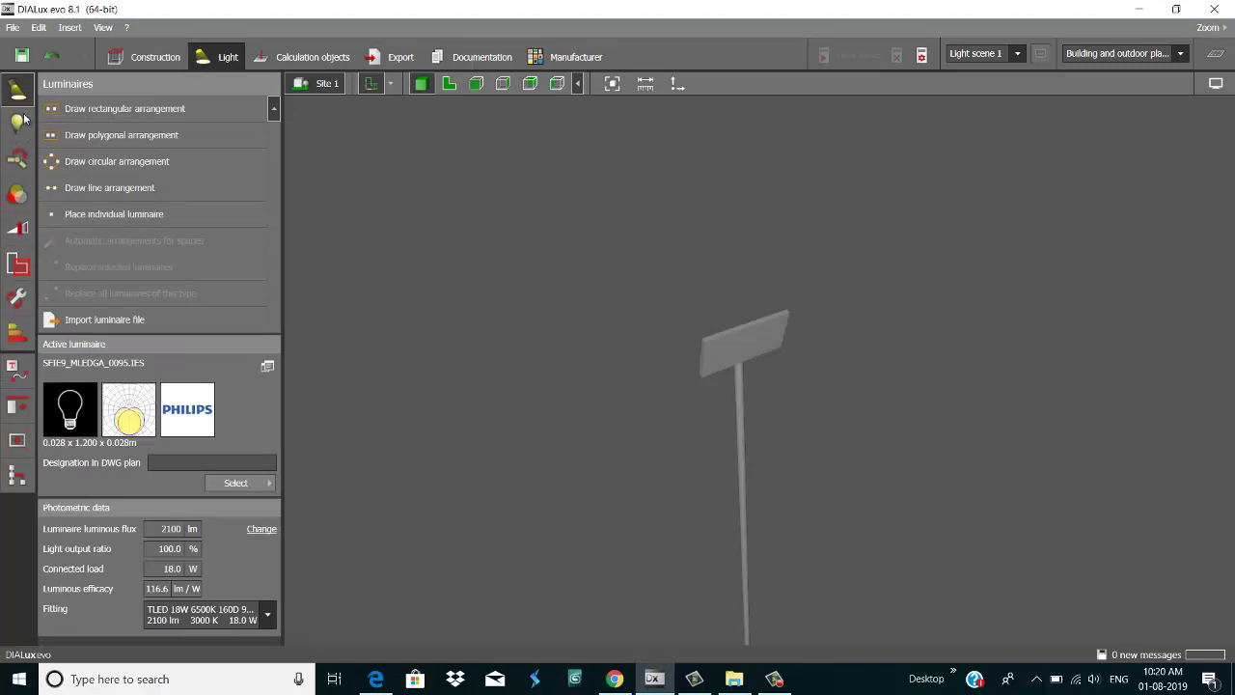
click(259, 486)
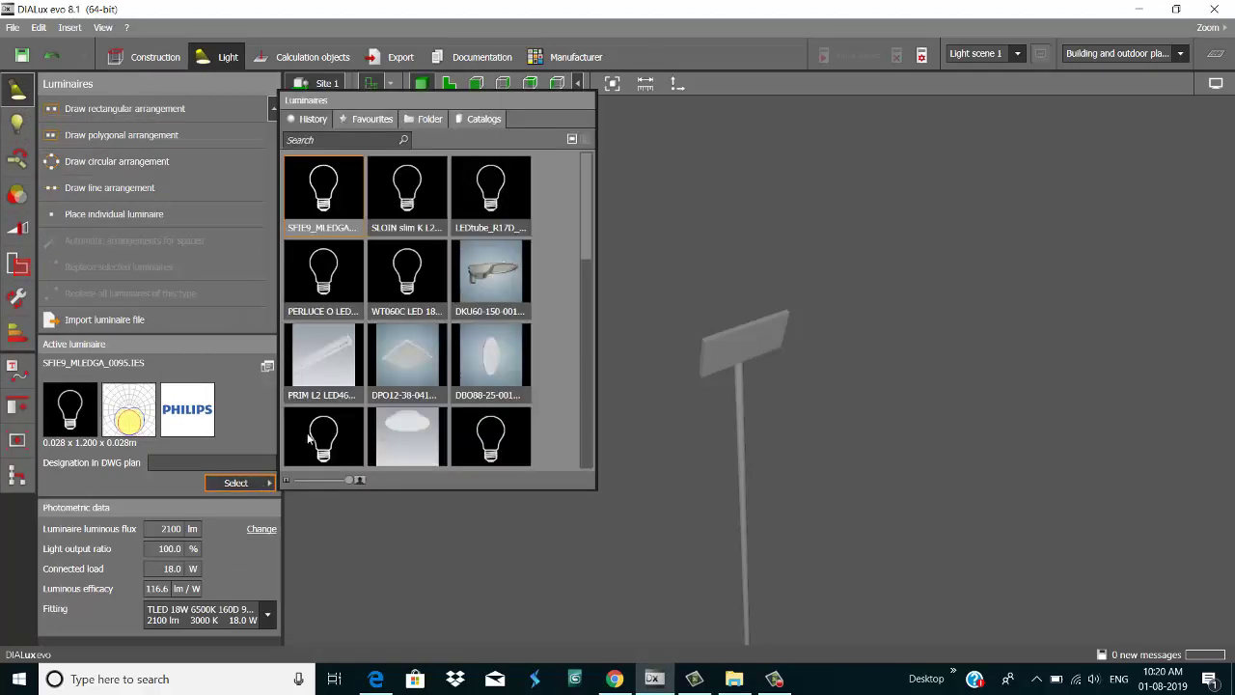
scroll(402, 417, down, 4)
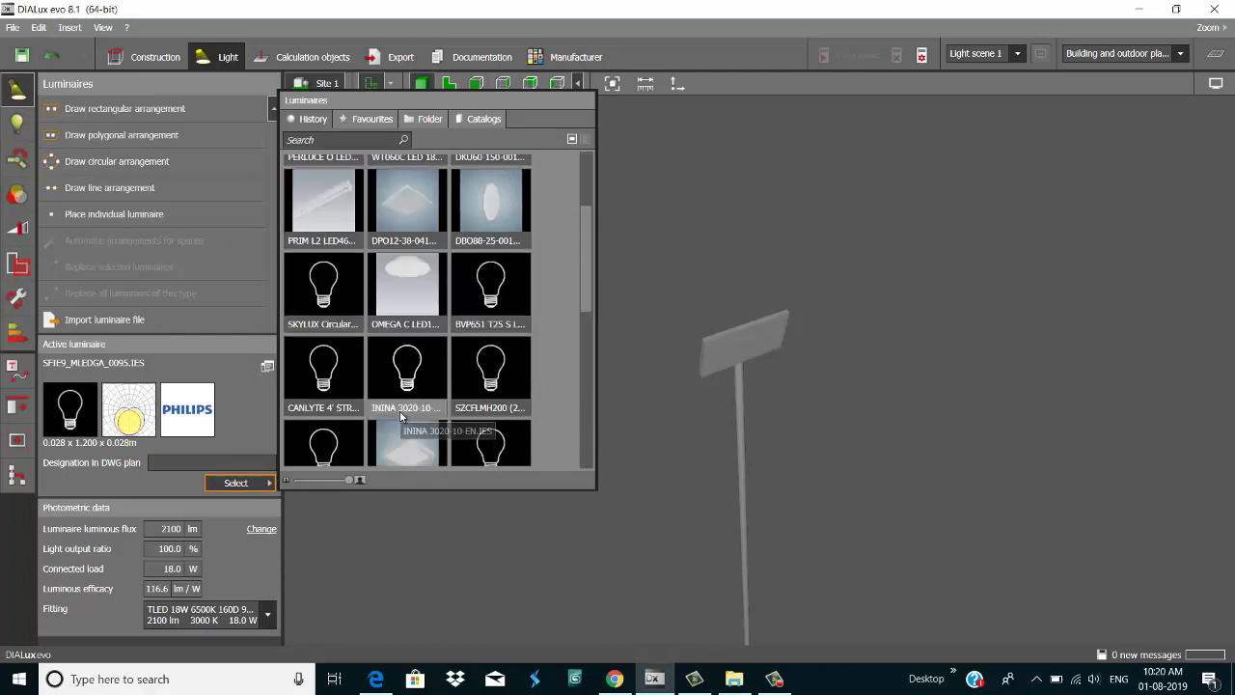
scroll(402, 417, down, 6)
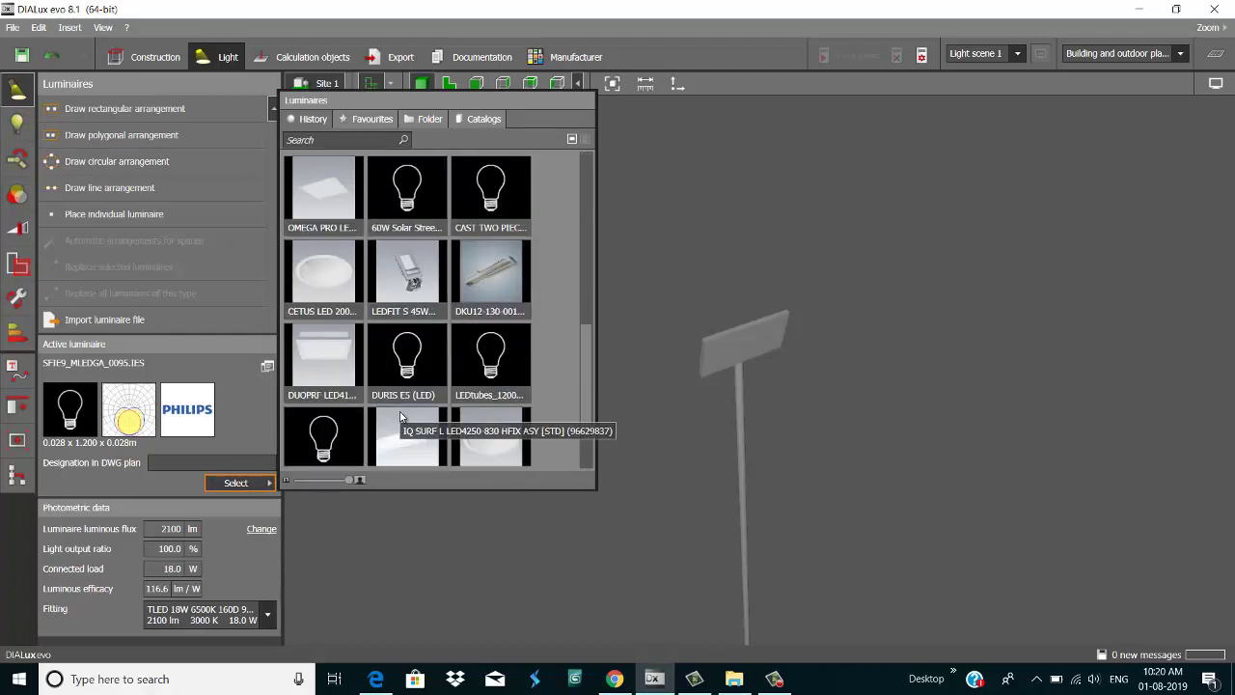
scroll(430, 418, up, 5)
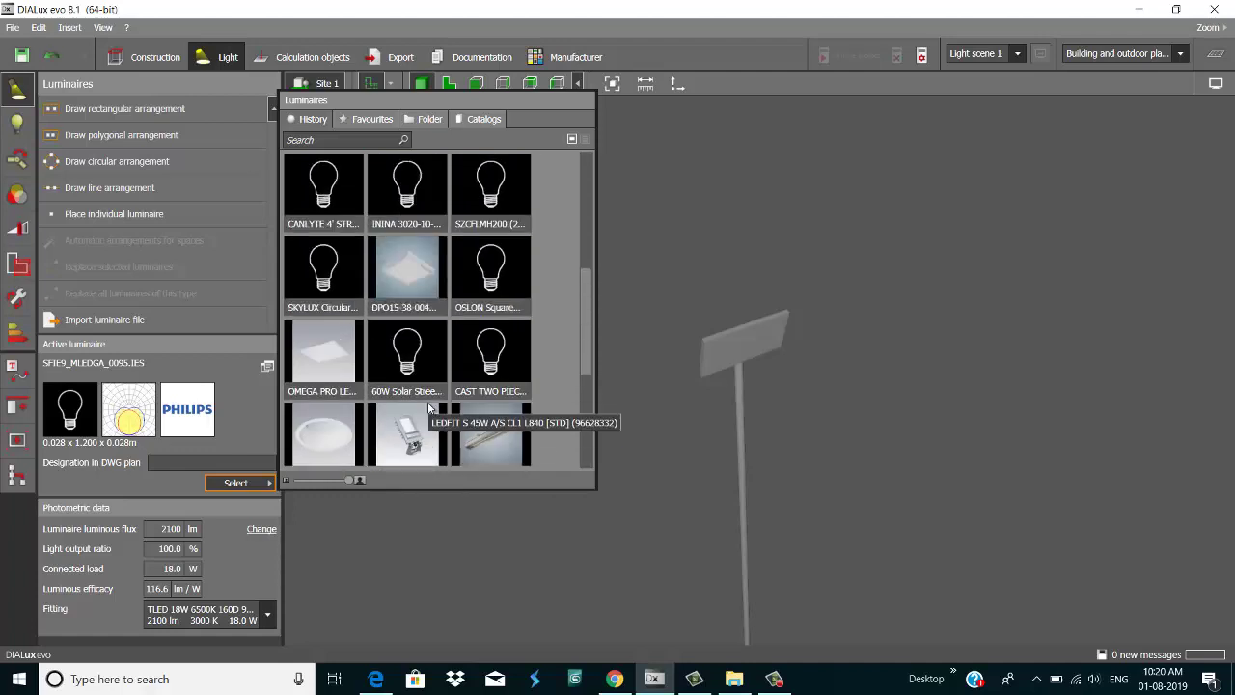
scroll(430, 410, up, 3)
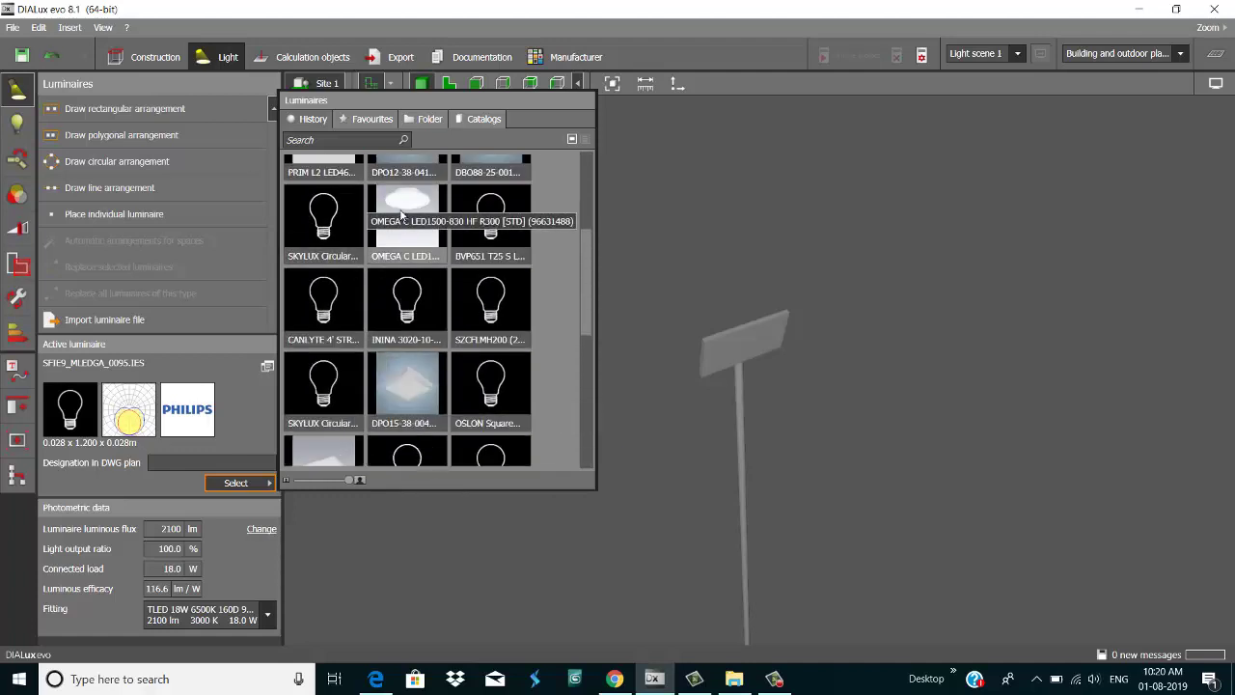
click(402, 214)
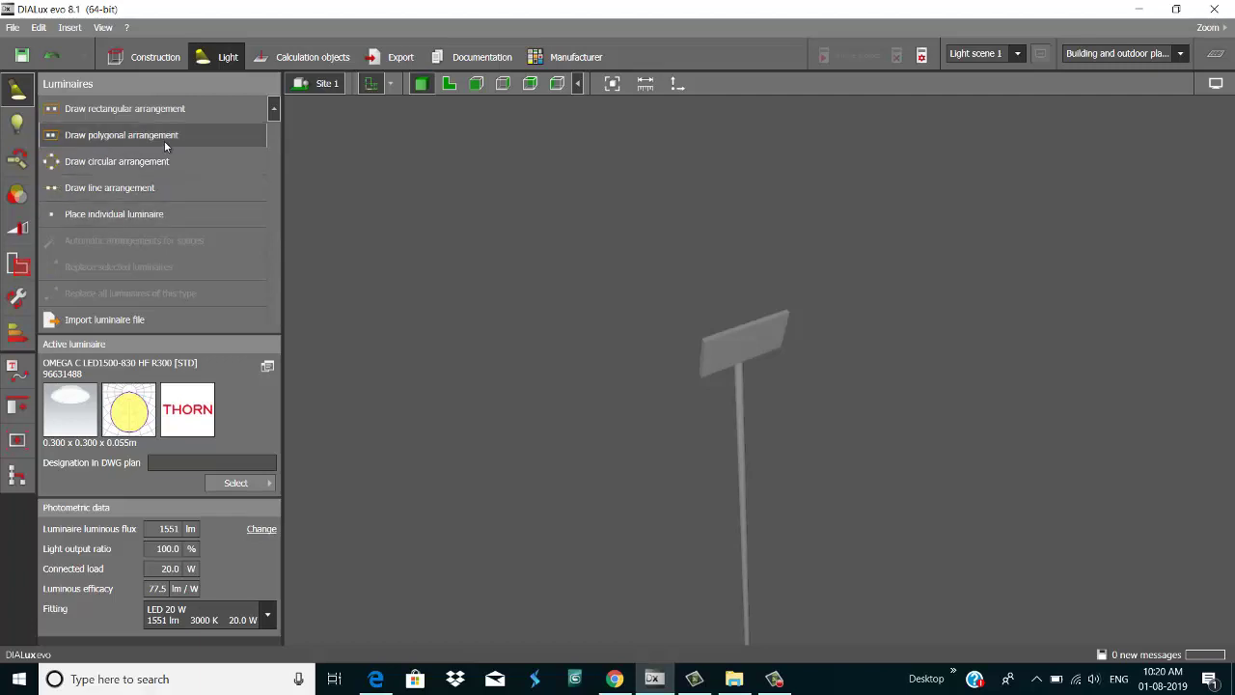
click(139, 112)
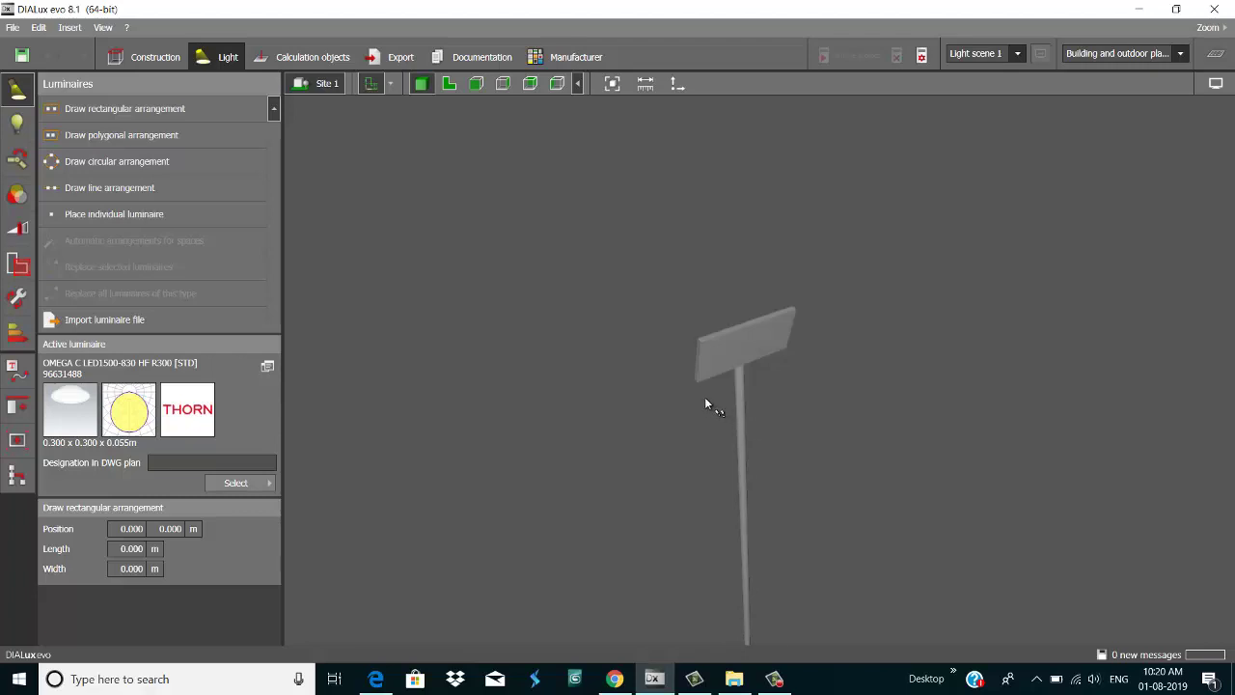
right_drag(705, 396, 687, 260)
middle_drag(688, 261, 722, 280)
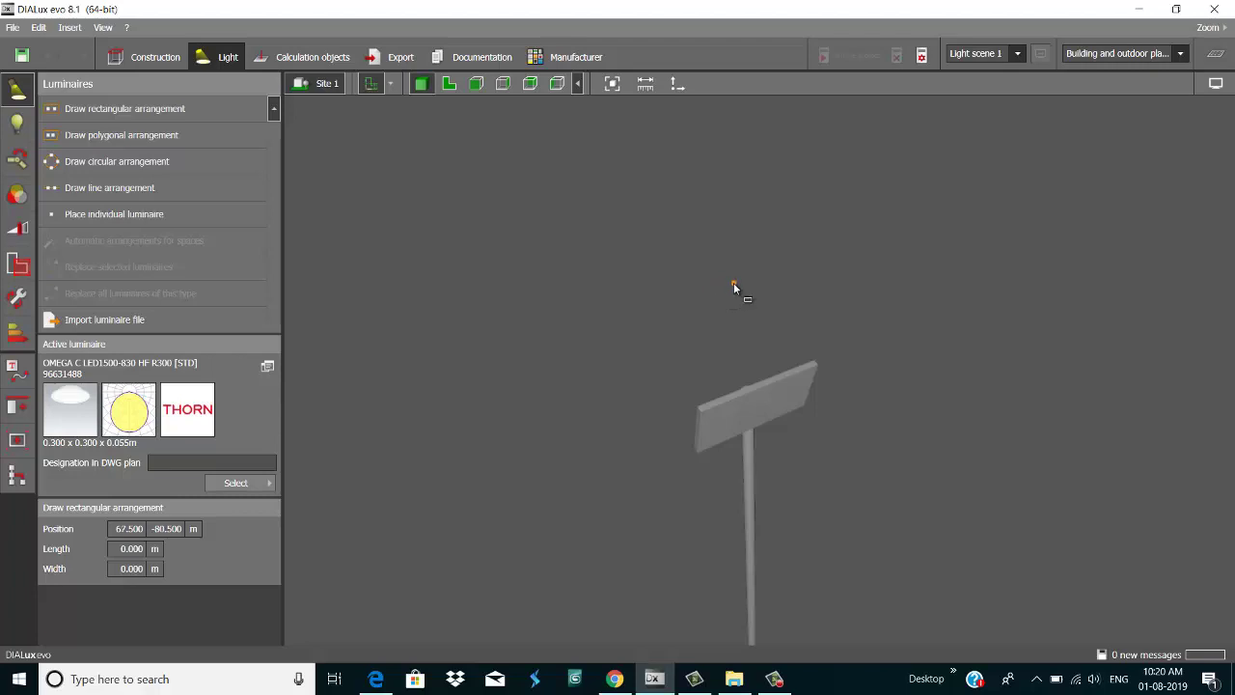
click(734, 286)
key(Escape)
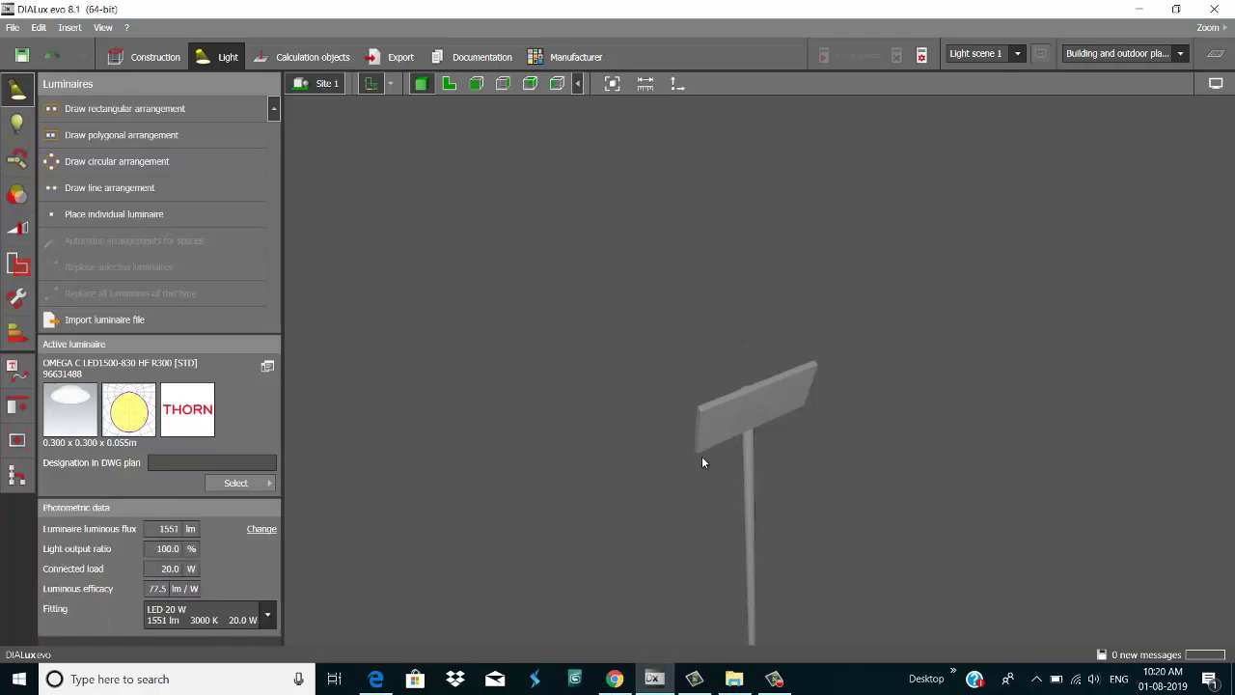
- Try to draw a rectangular luminaire arrangement about 1.72 m long over the pole's plate, starting at its upper-left corner
middle_drag(702, 458, 699, 446)
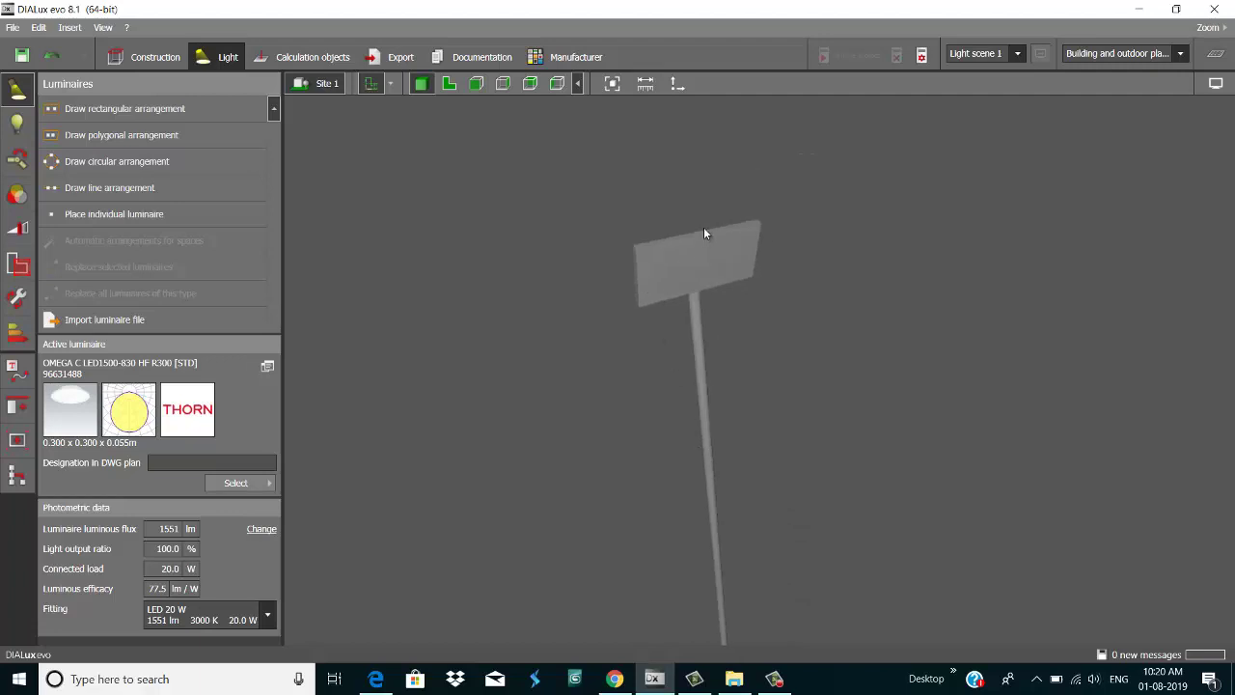
middle_drag(711, 261, 699, 84)
scroll(676, 205, down, 3)
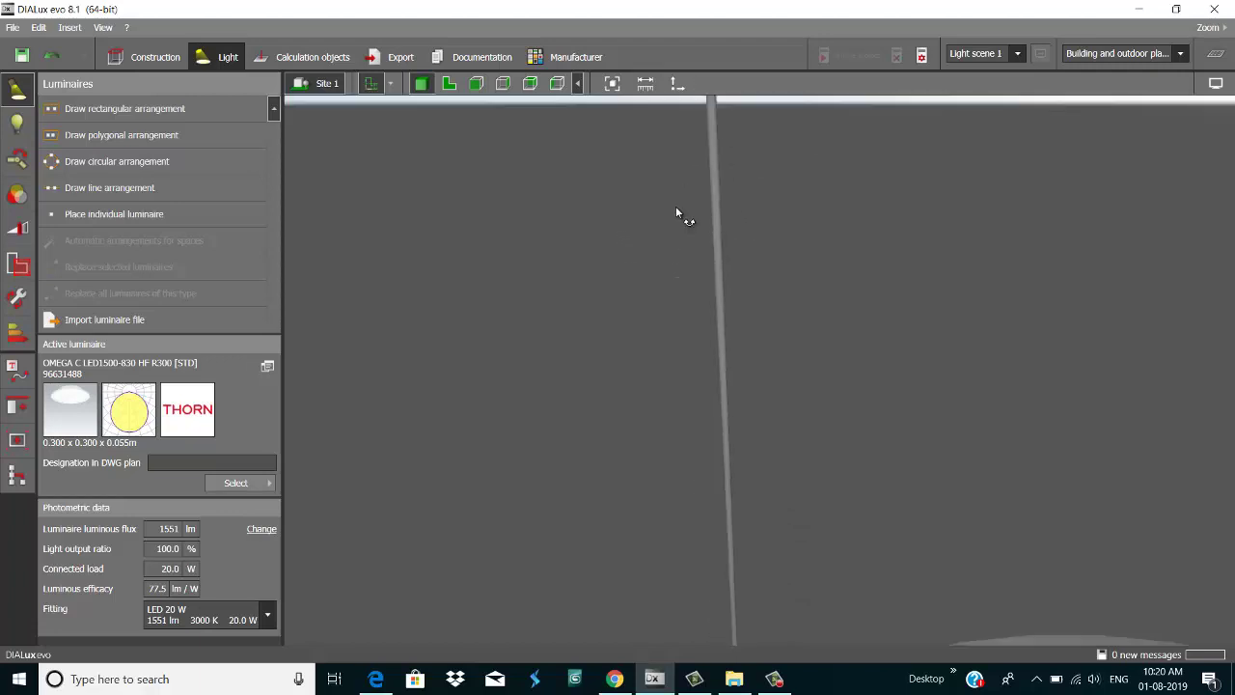
scroll(742, 277, down, 5)
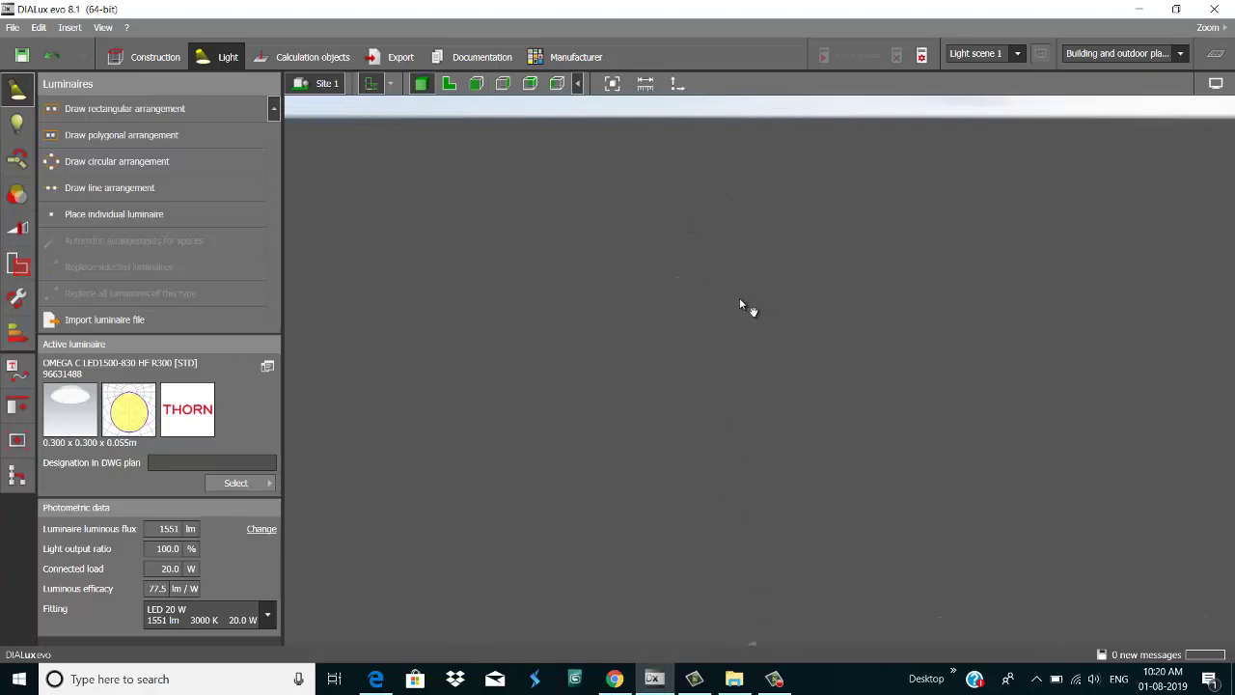
middle_drag(744, 278, 738, 275)
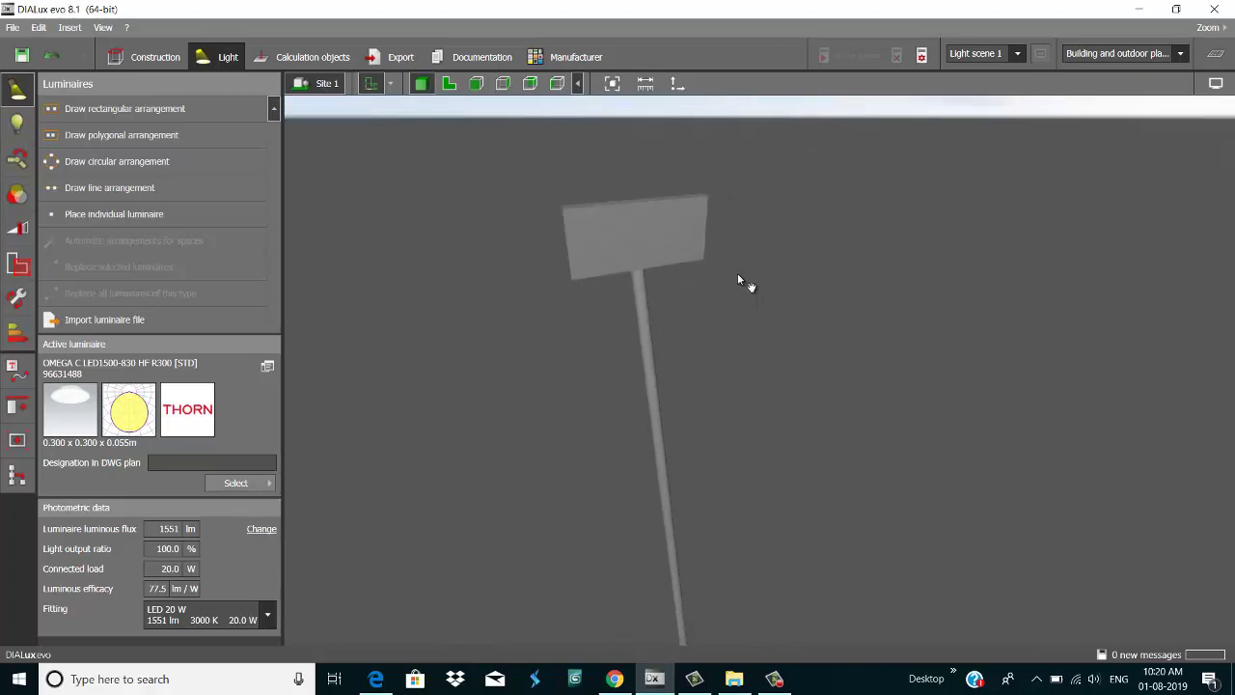
click(125, 108)
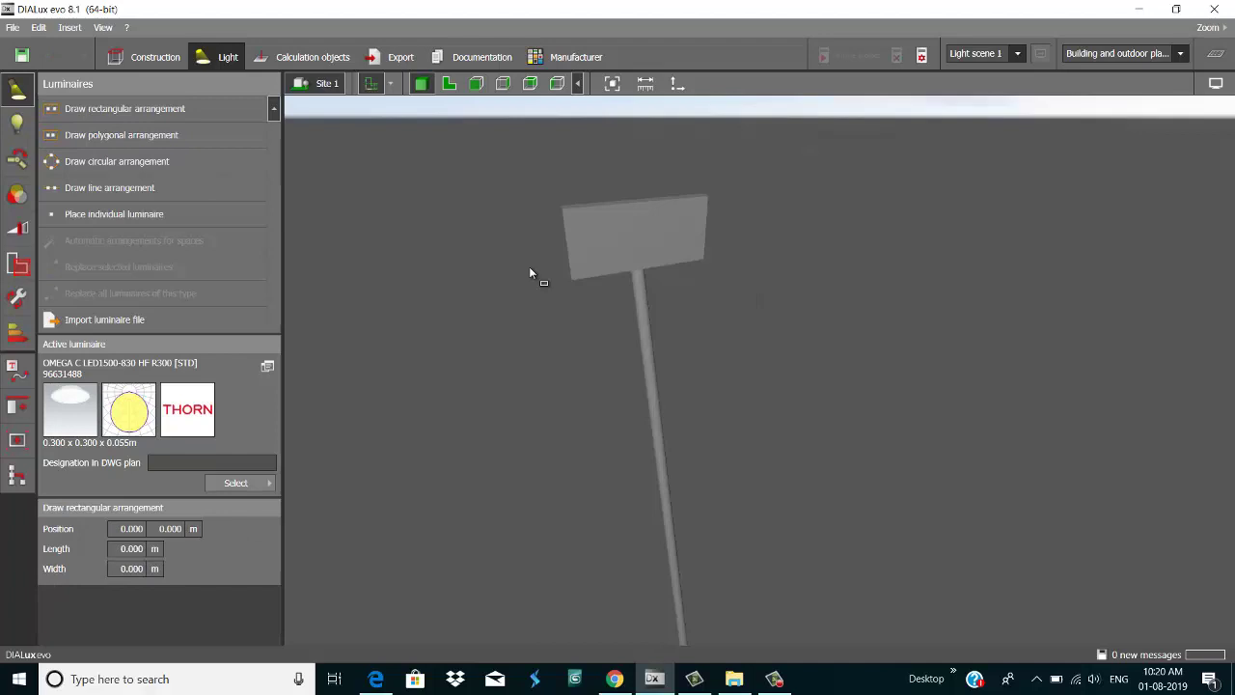
click(563, 207)
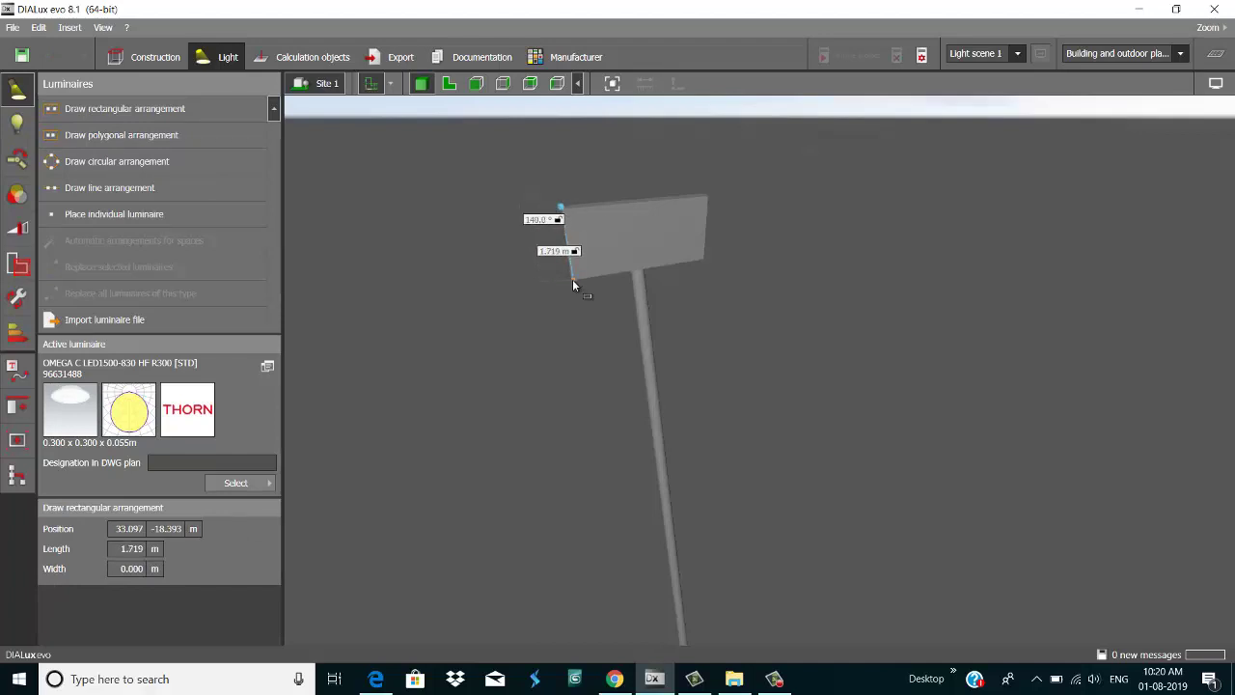
click(573, 279)
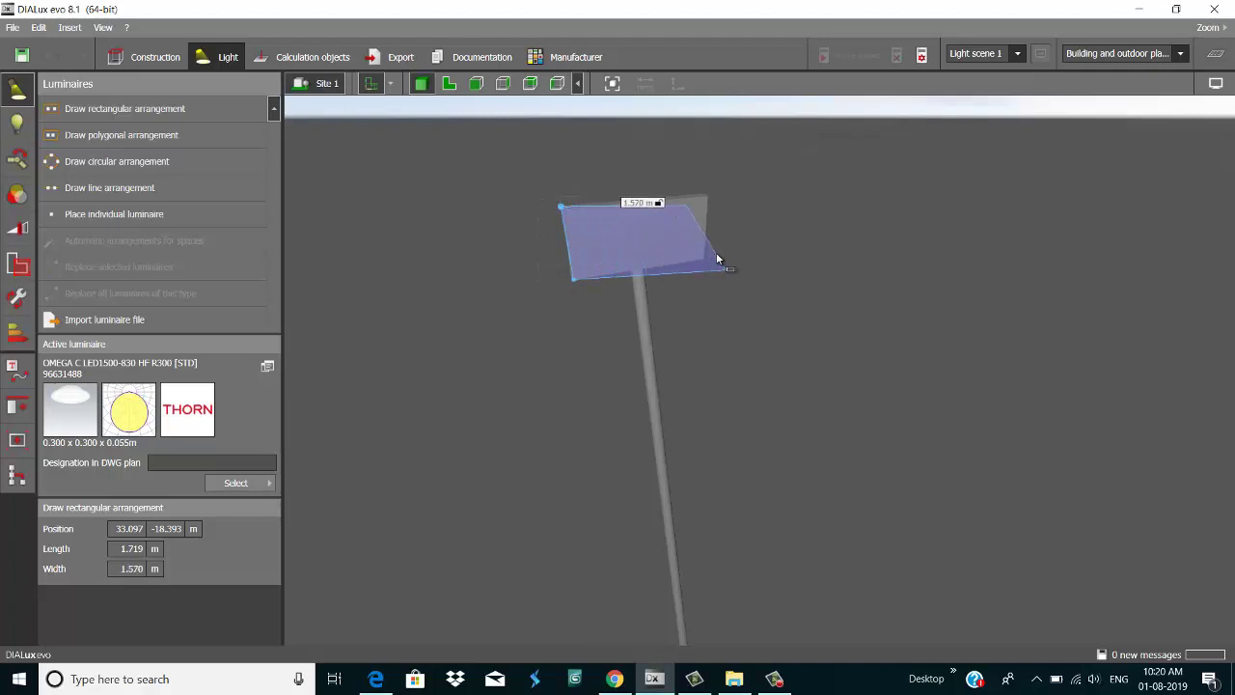
click(706, 257)
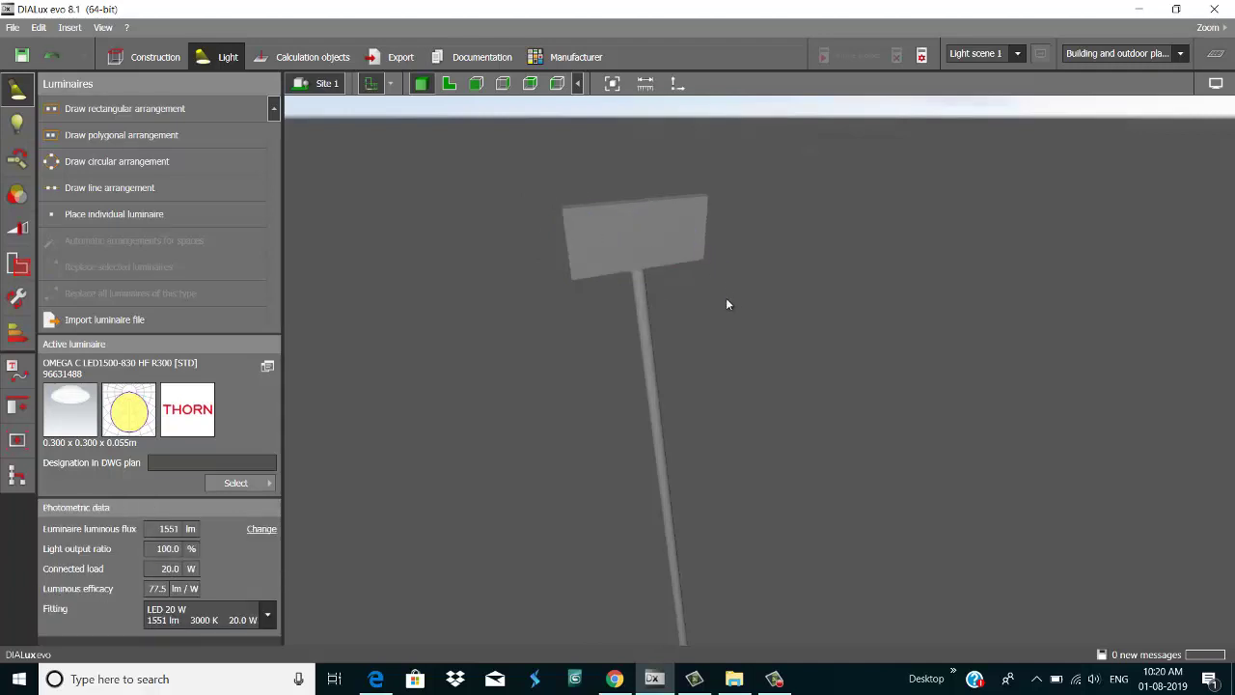
- Retry the rectangular luminaire arrangement over the plate from a lower viewpoint, about 2.36 m long, and decline saving the project
right_drag(735, 295, 766, 8)
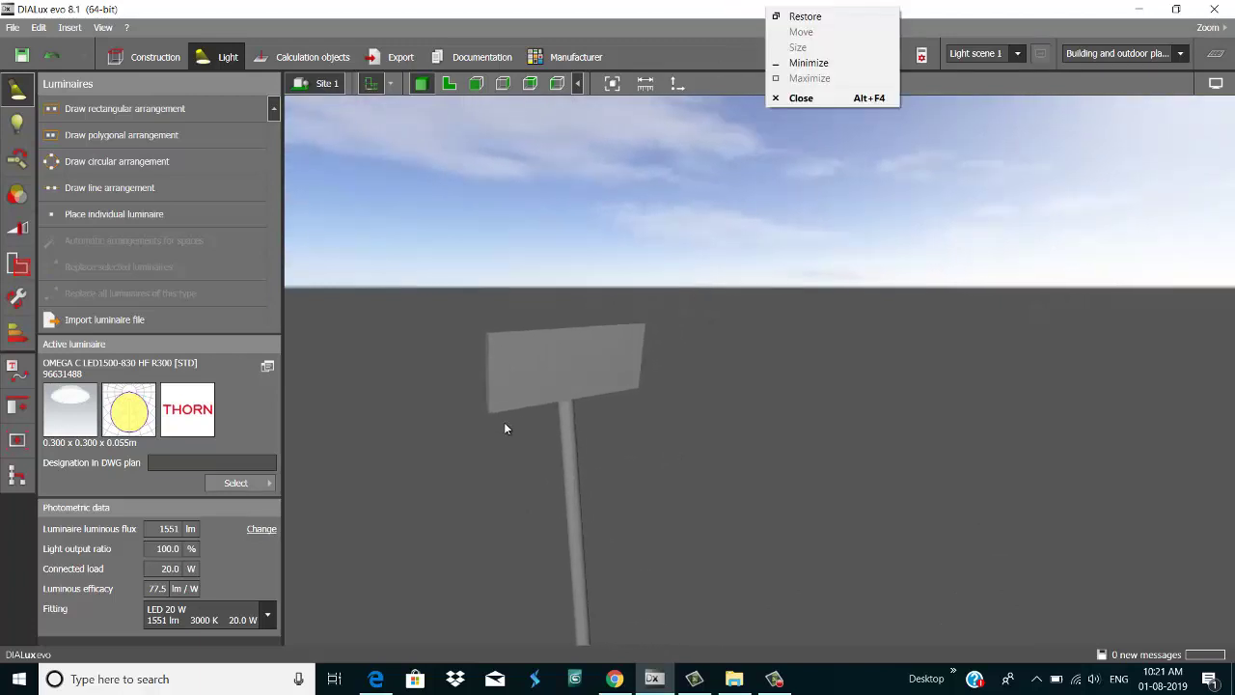
click(713, 471)
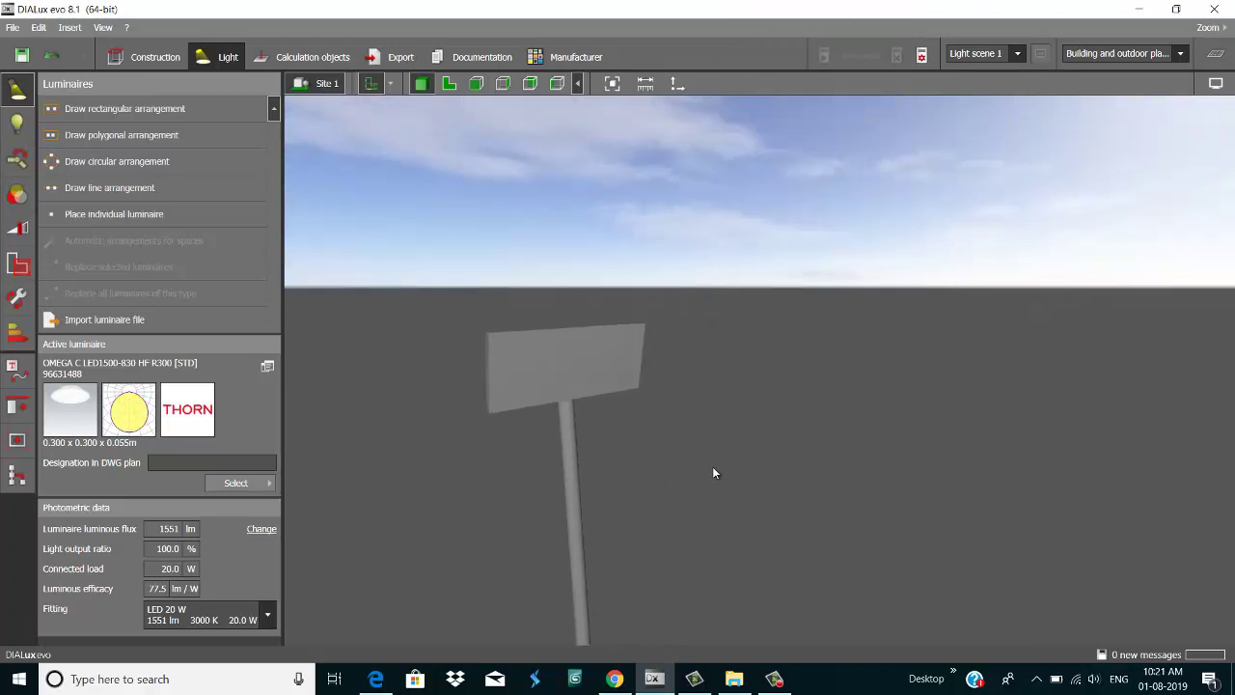
middle_drag(713, 471, 644, 457)
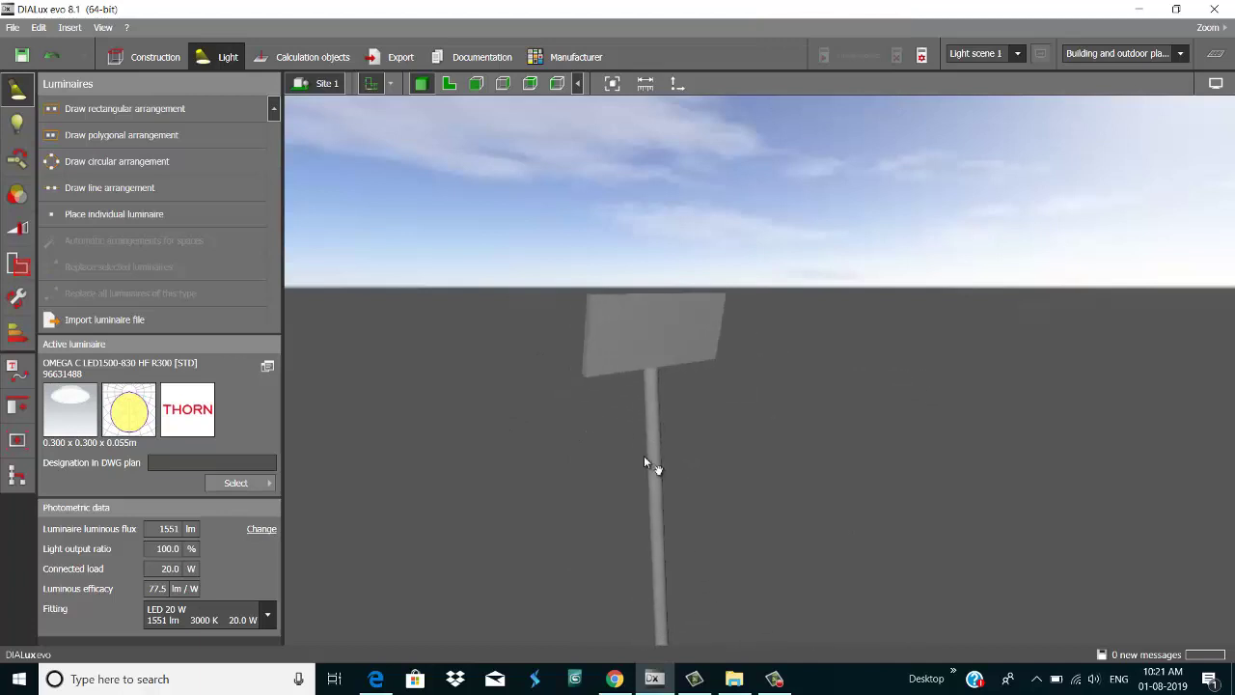
click(86, 112)
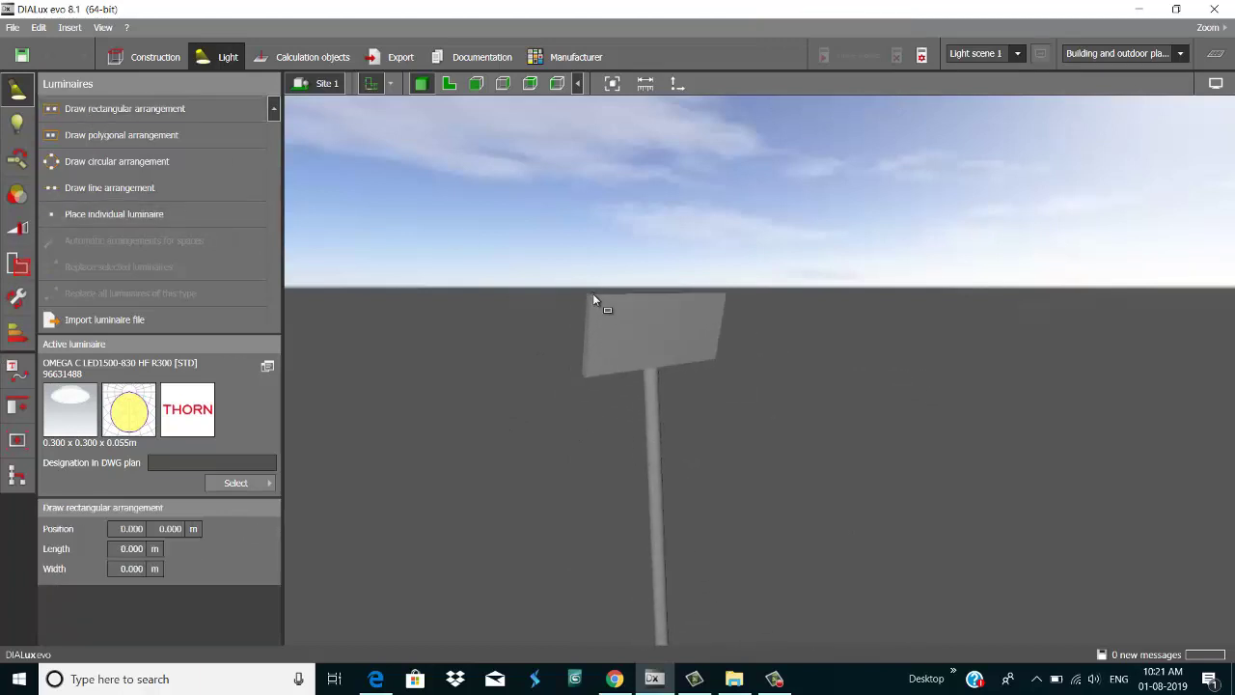
click(591, 297)
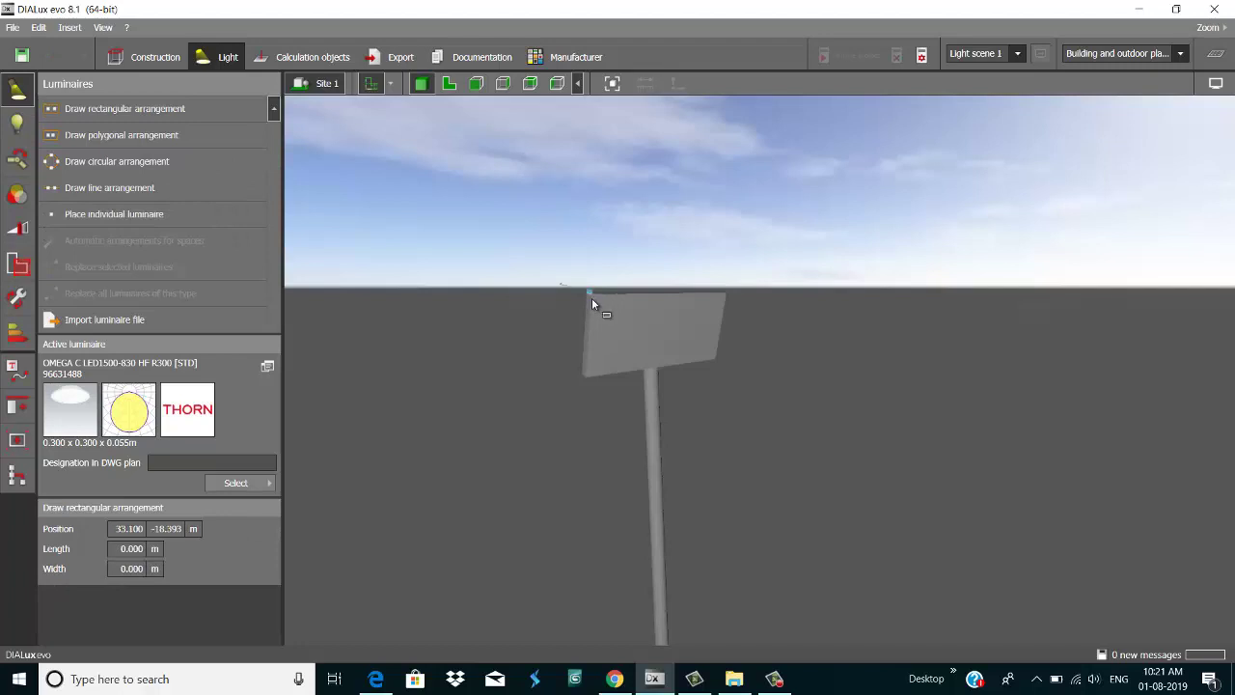
click(587, 376)
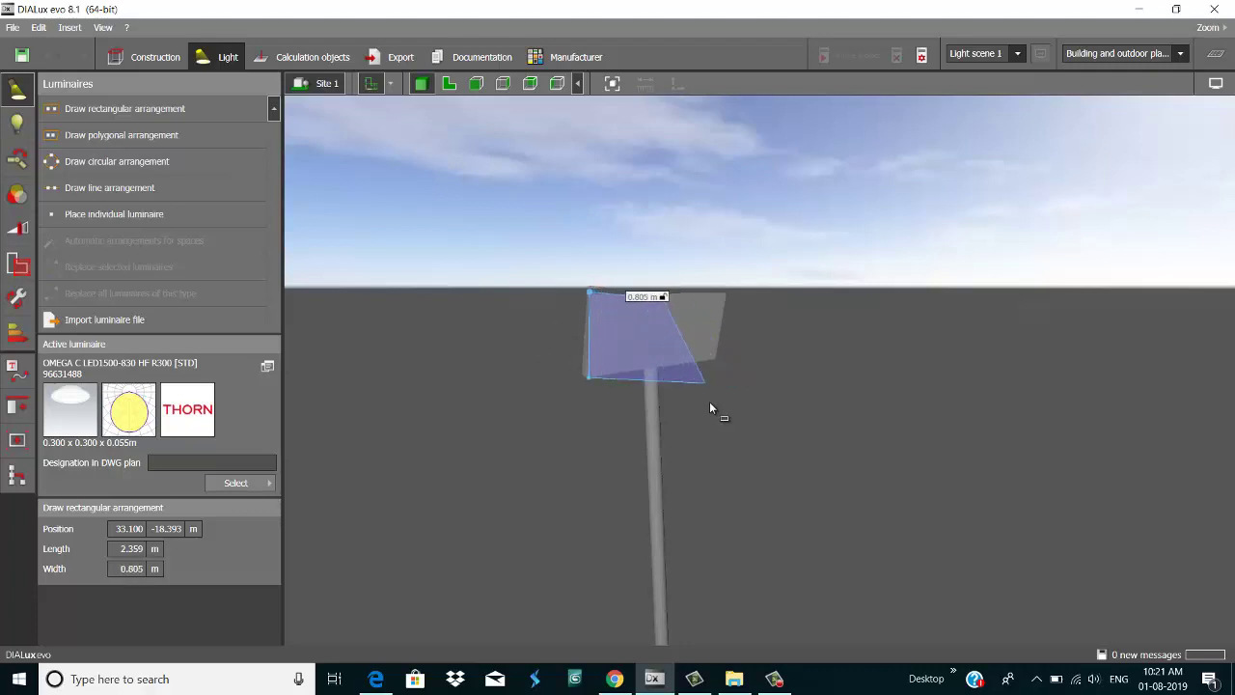
click(696, 394)
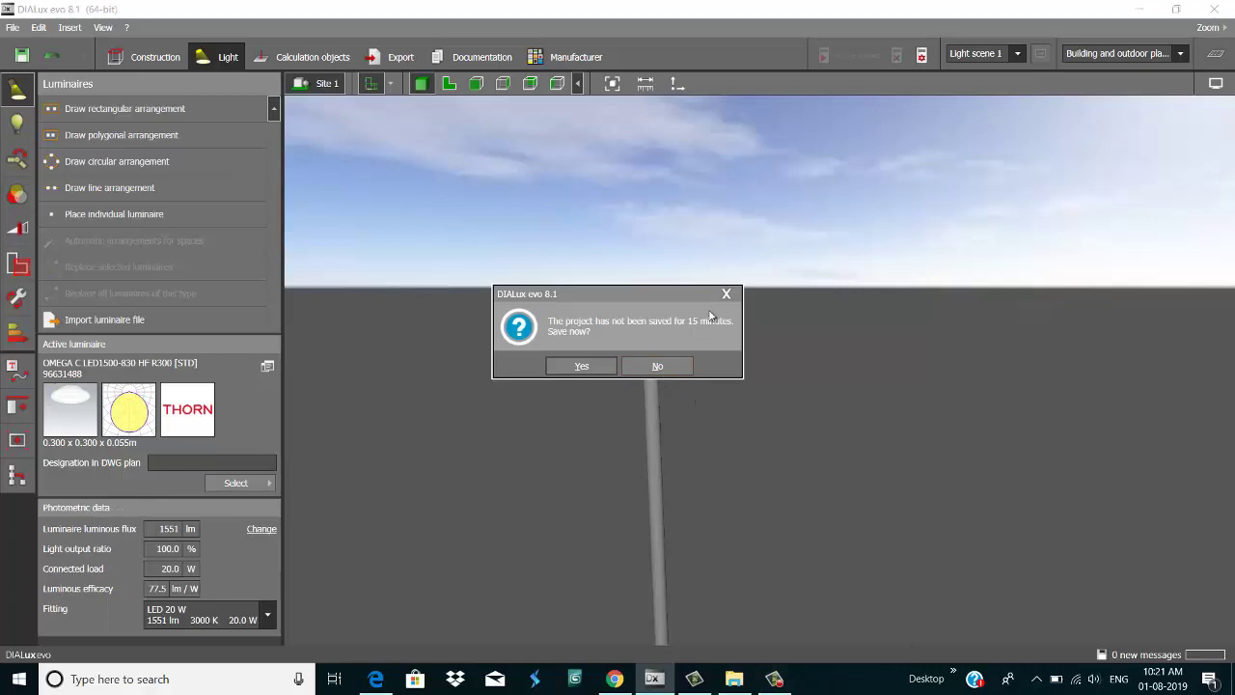
click(675, 366)
click(775, 678)
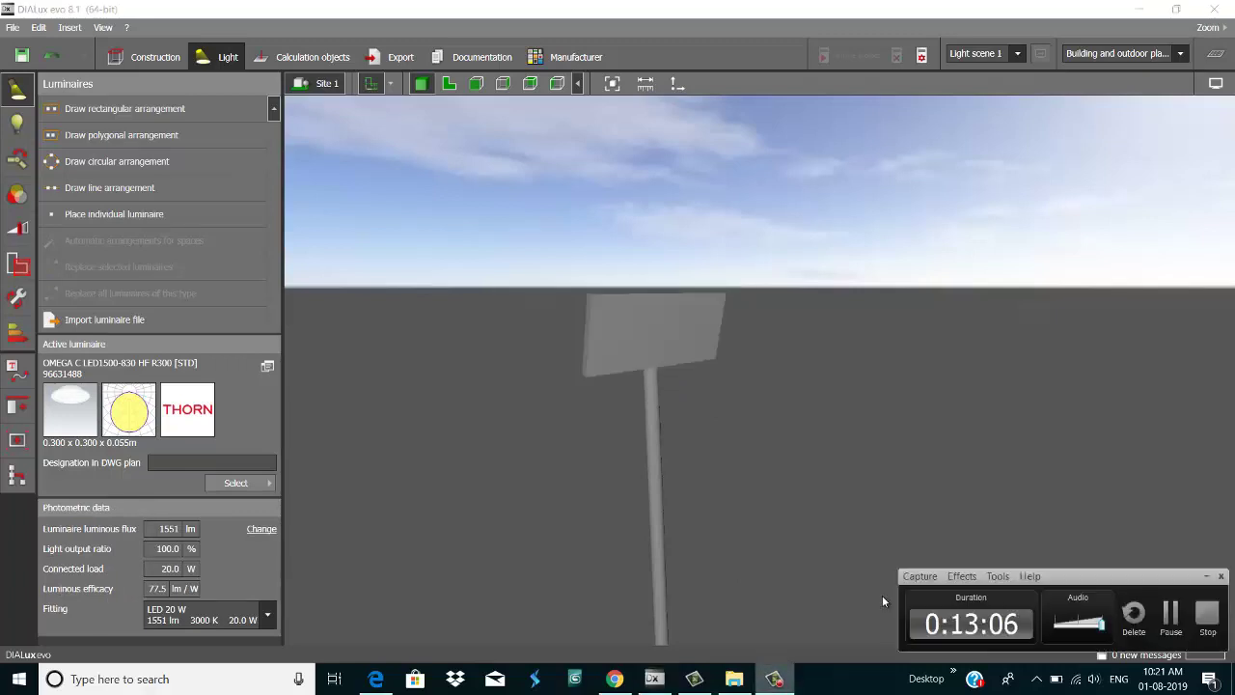
click(1171, 614)
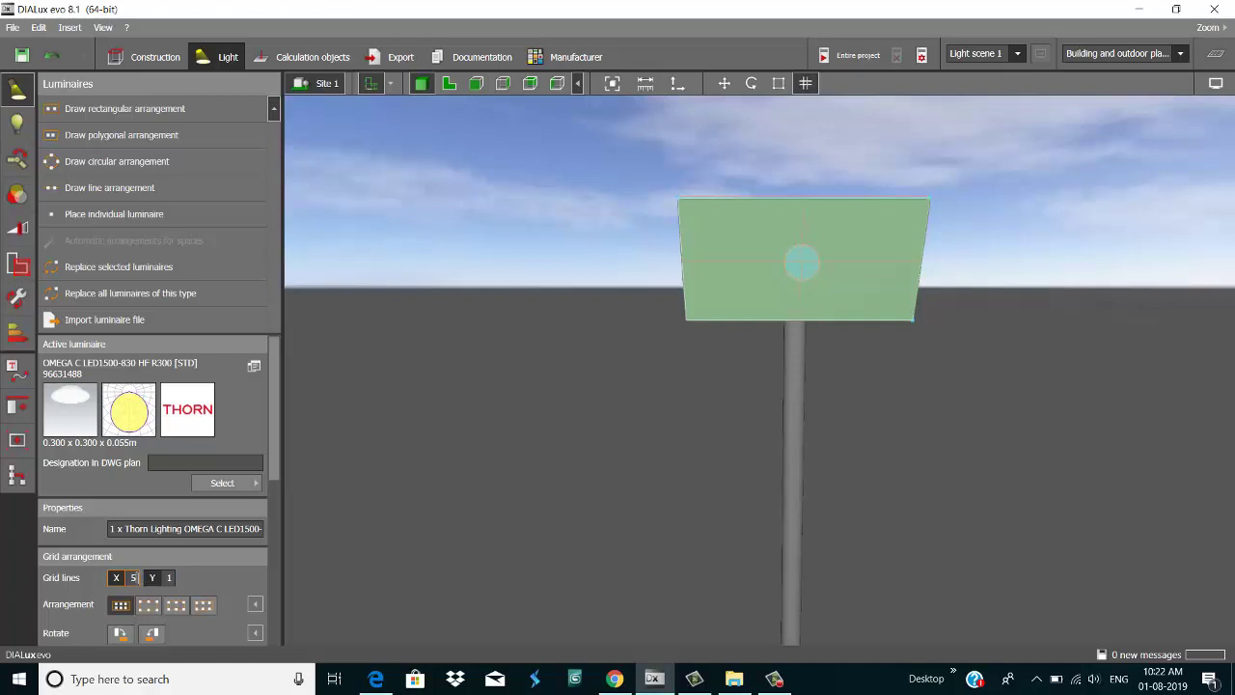
- Set the plate's luminaire grid to 5 grid lines in X and 3 in Y
key(Tab)
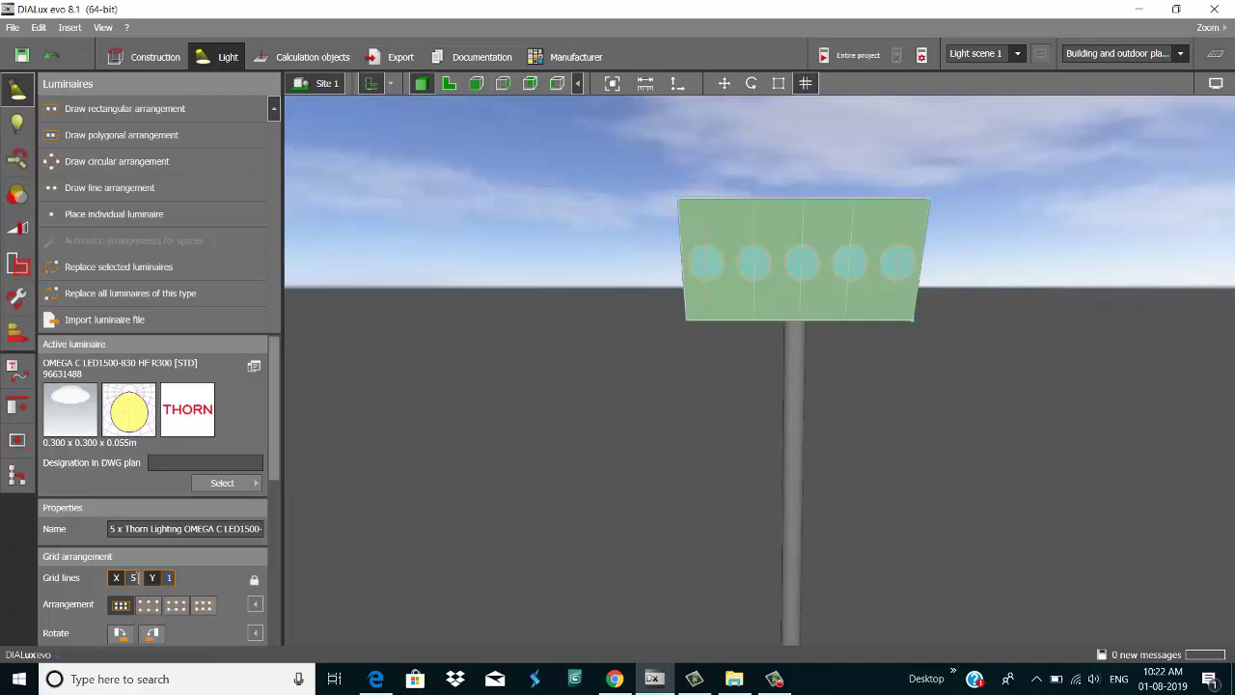
text(2)
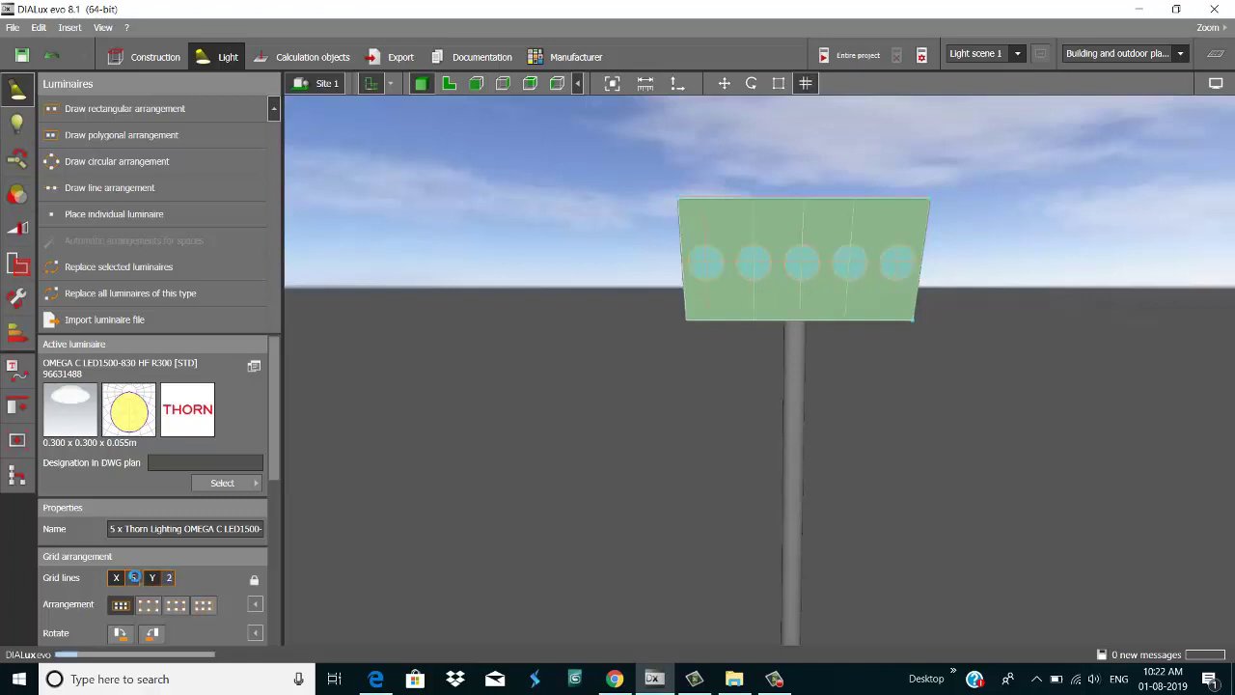
key(Return)
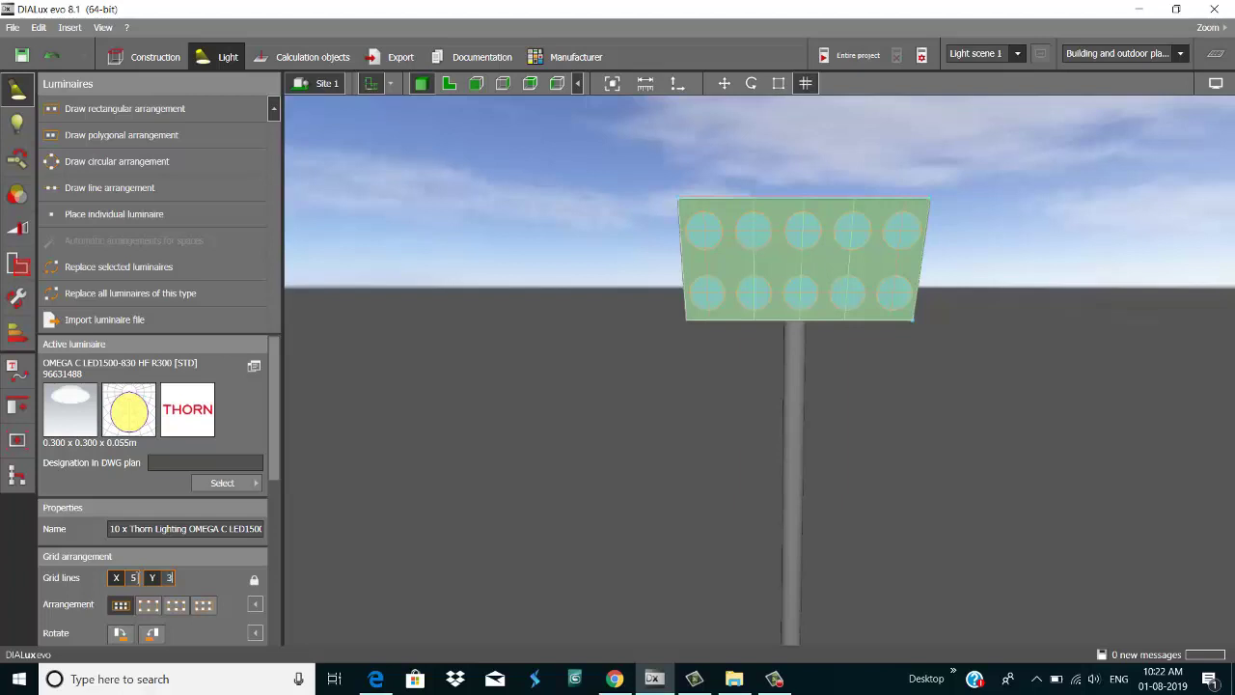
text(3)
key(Return)
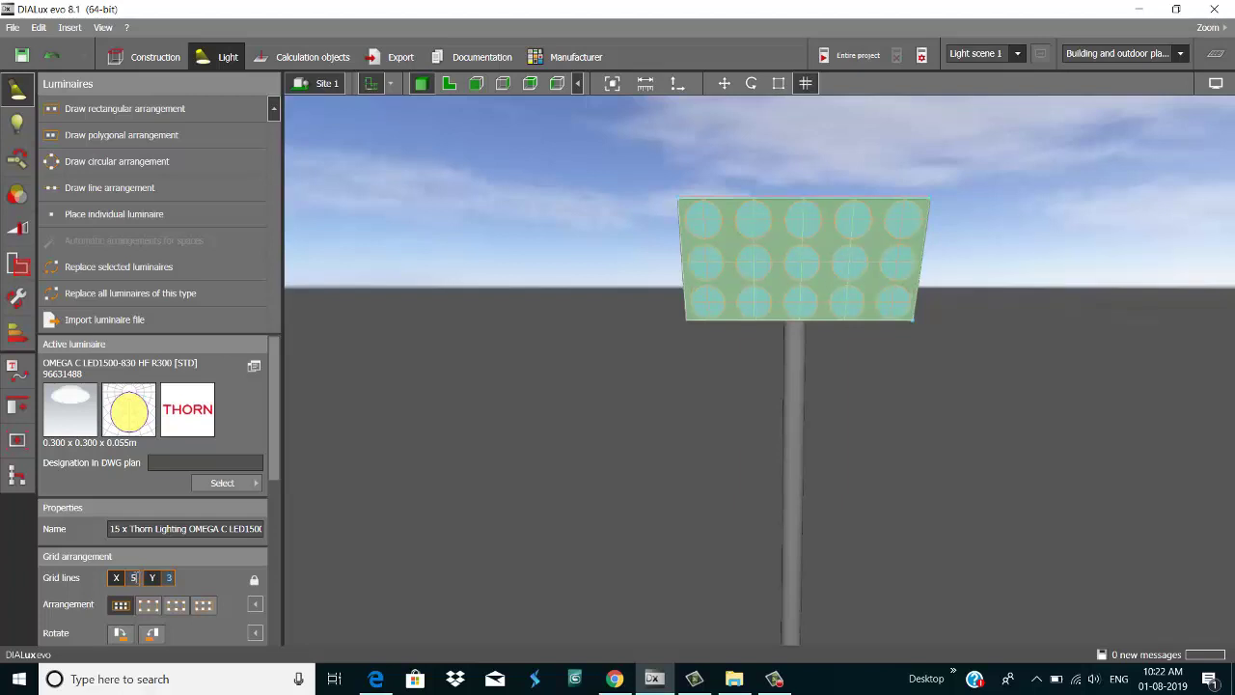
- Change the luminaire grid's arrangement so the outermost luminaires sit flush inside the plate's edges
click(147, 606)
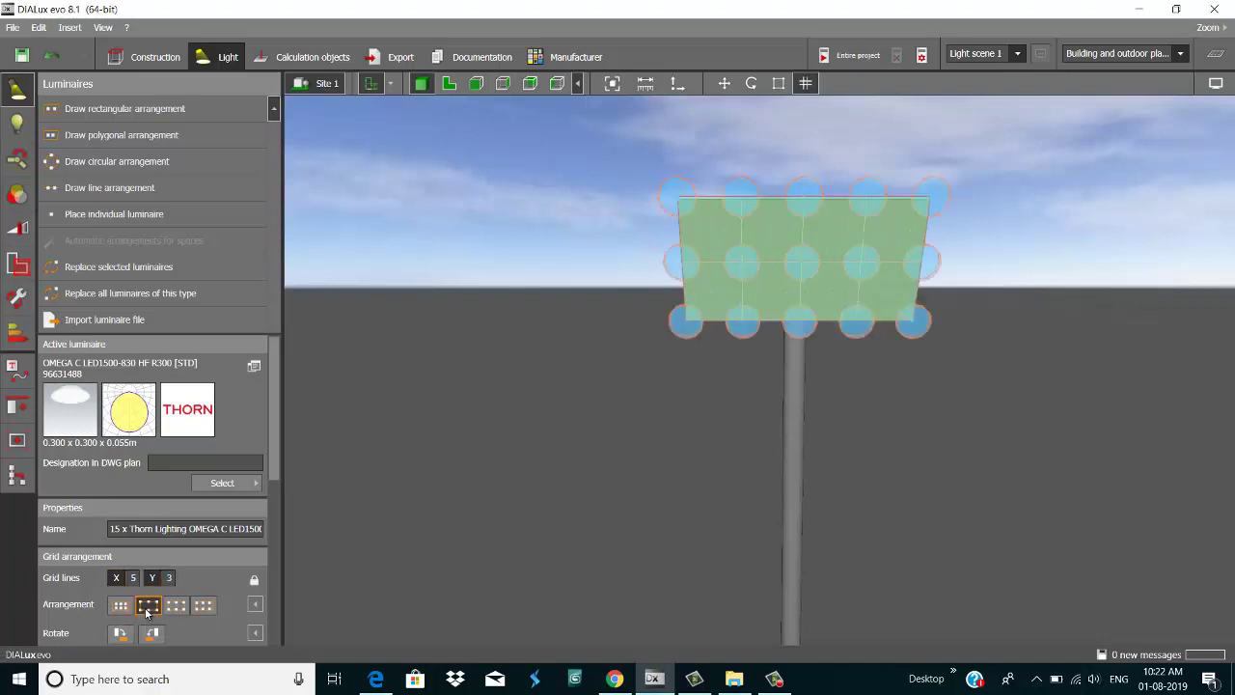
click(173, 606)
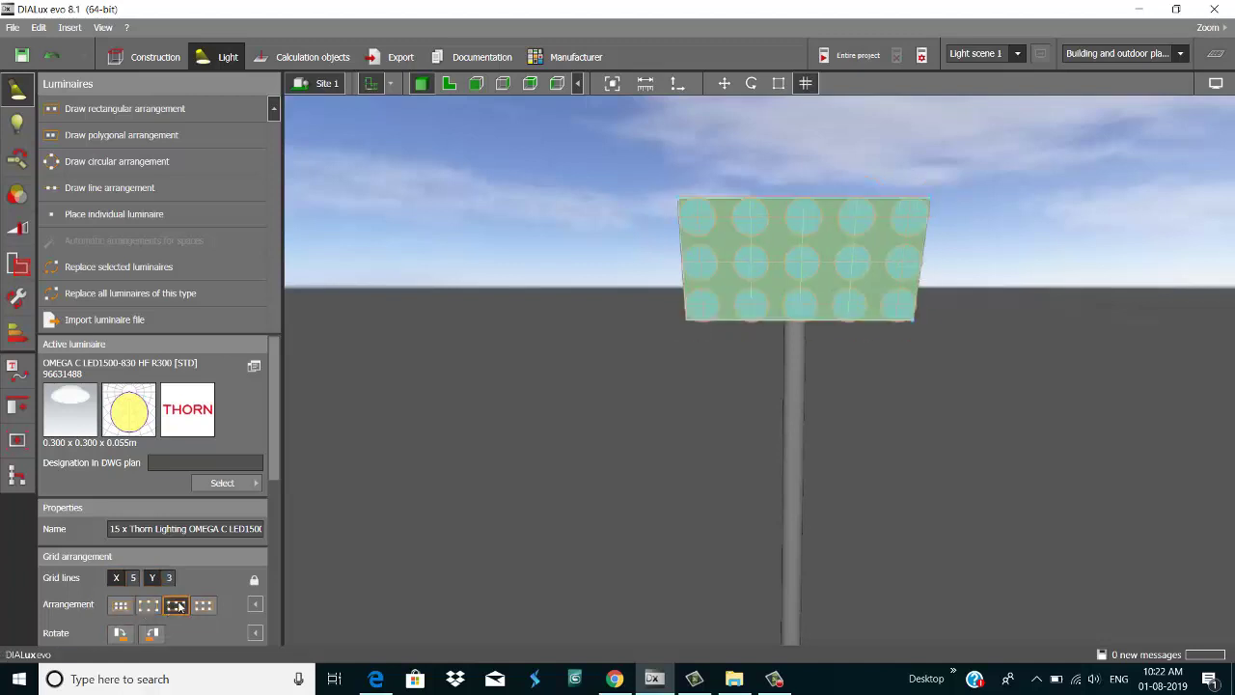
scroll(874, 307, up, 5)
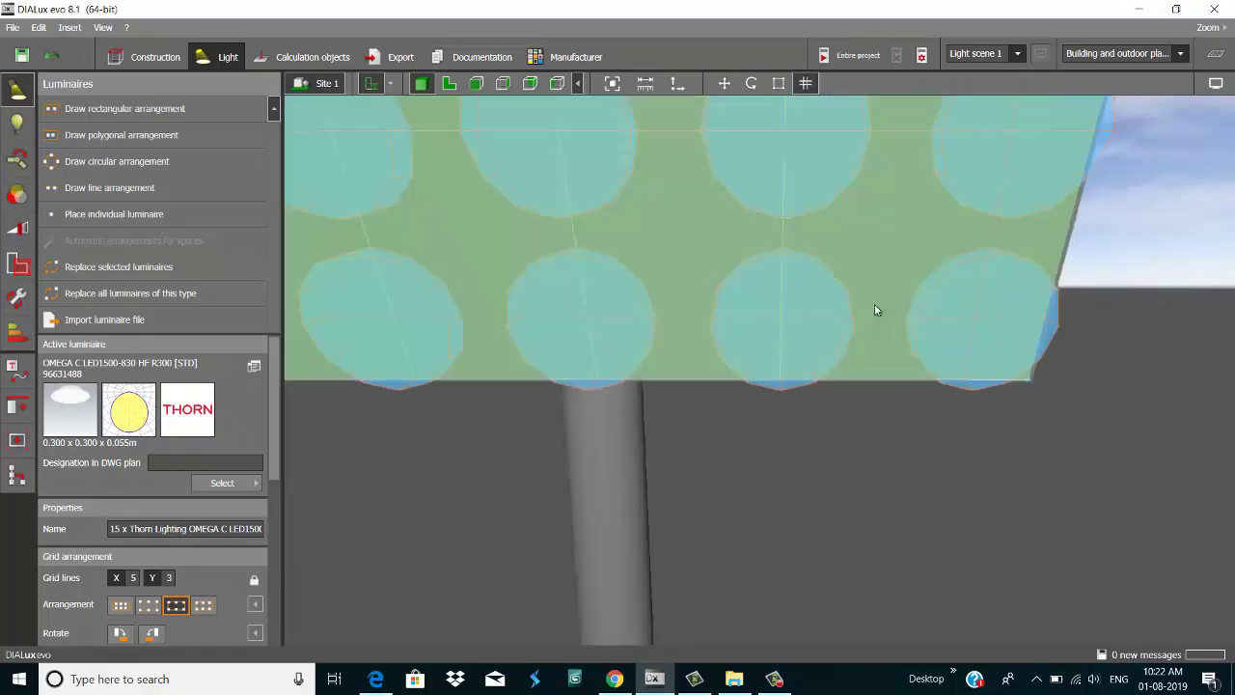
- Examine the finished luminaire grid from a distance and the light poles around the ring in plan, front and 3D views
scroll(876, 309, down, 4)
click(767, 358)
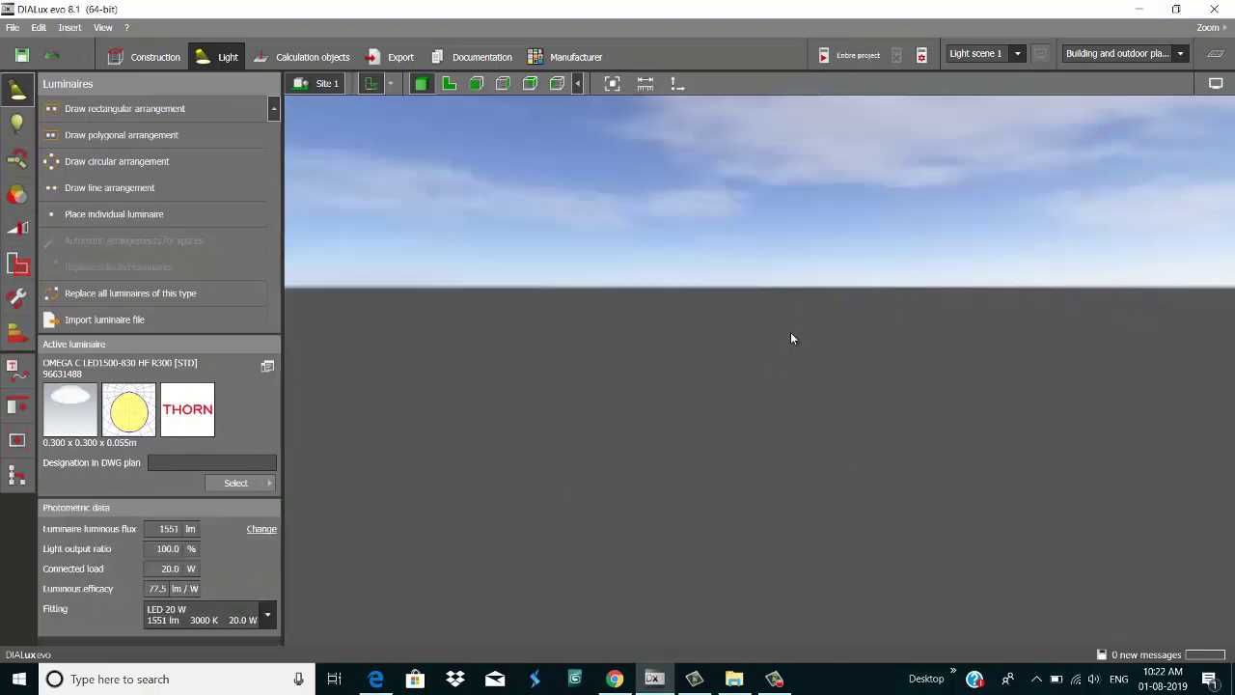
scroll(846, 331, down, 4)
scroll(847, 333, up, 6)
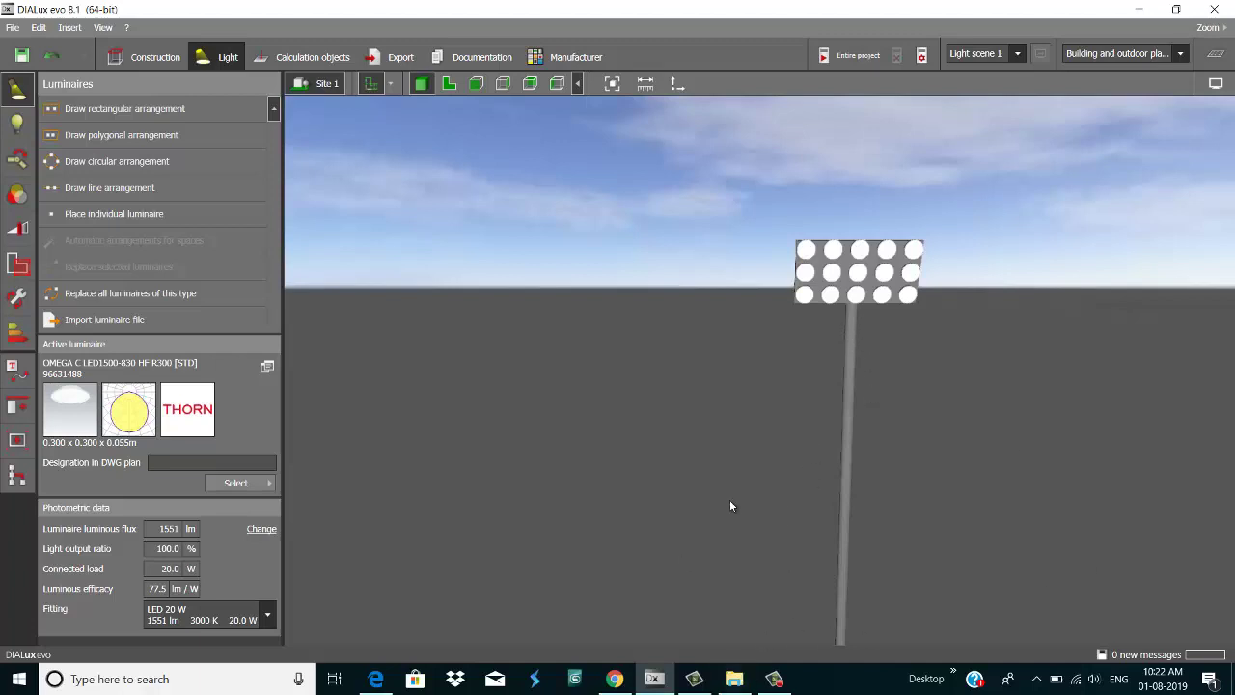
scroll(729, 499, down, 4)
scroll(729, 499, up, 2)
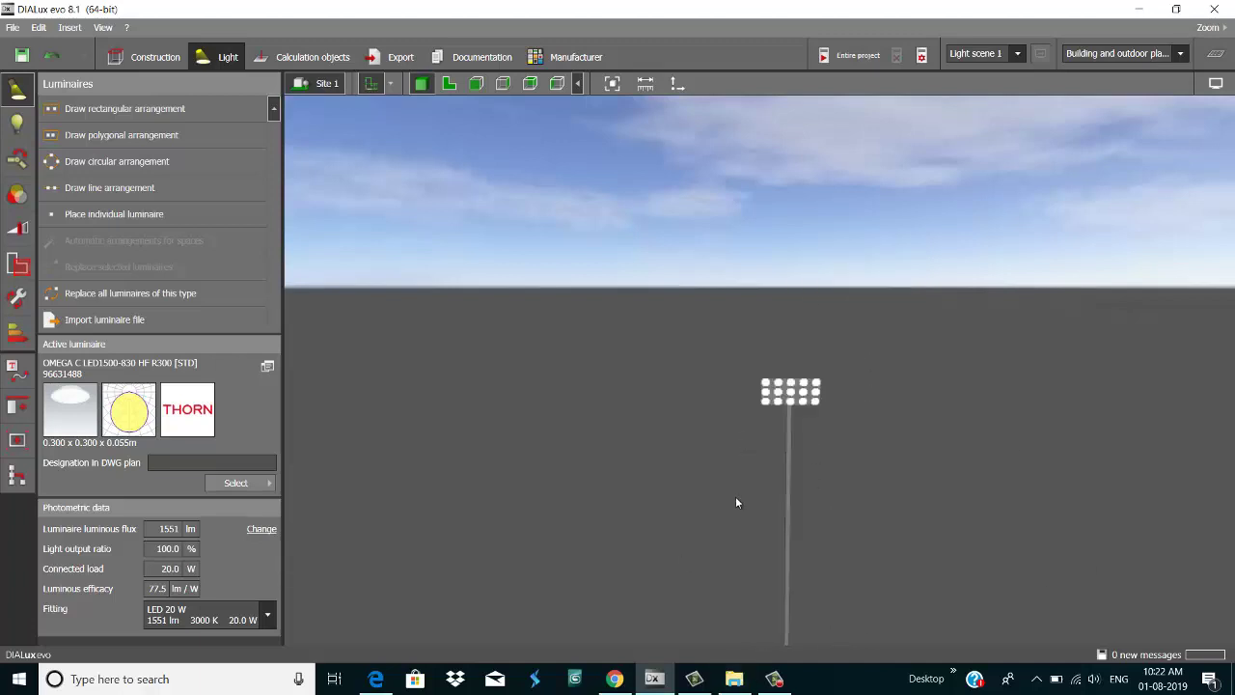
scroll(758, 492, down, 2)
click(450, 85)
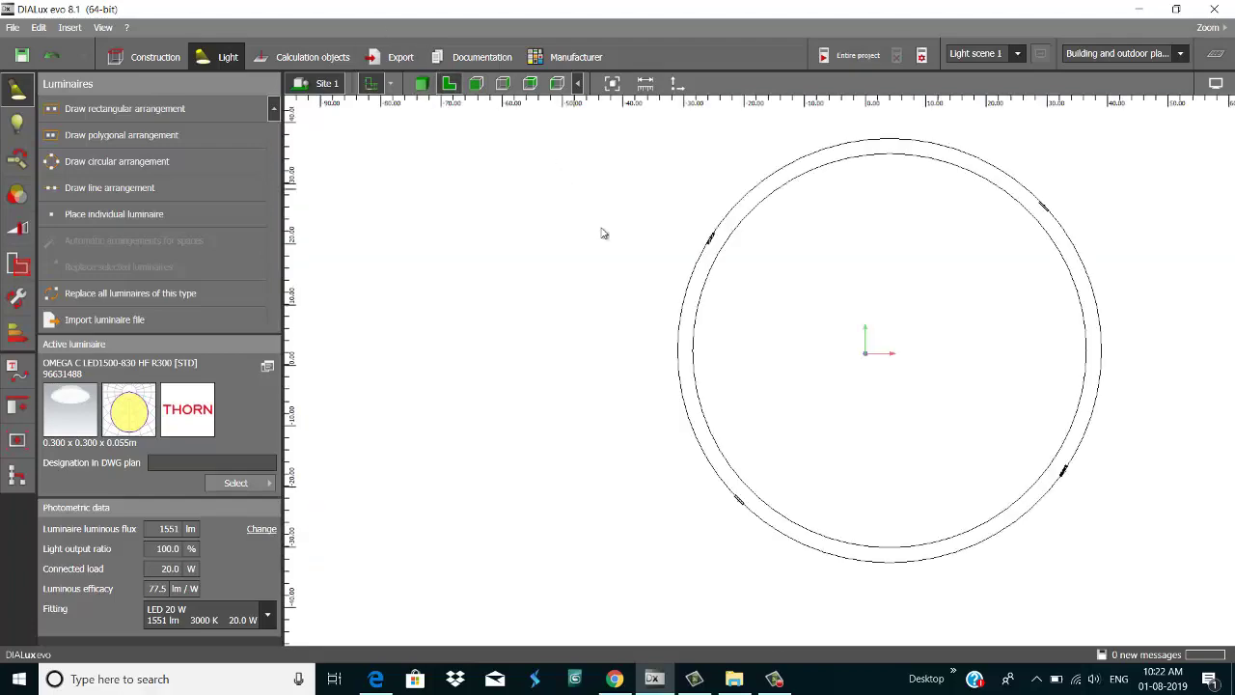
scroll(711, 240, up, 5)
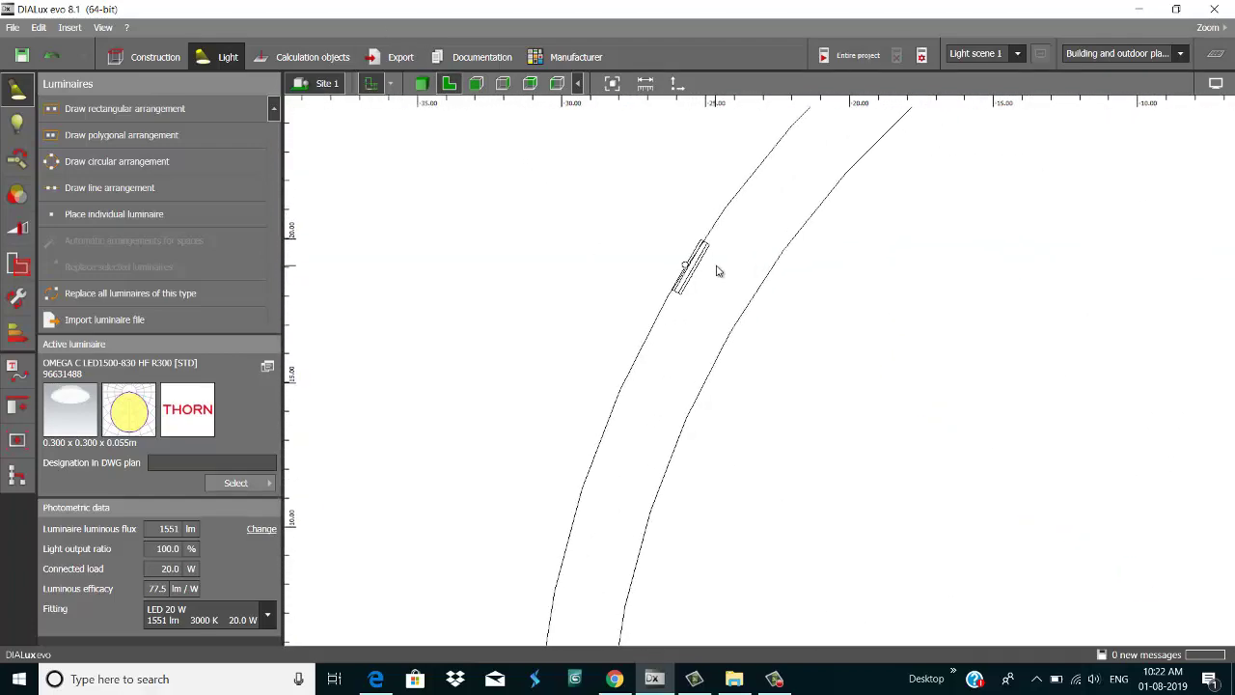
scroll(717, 272, down, 7)
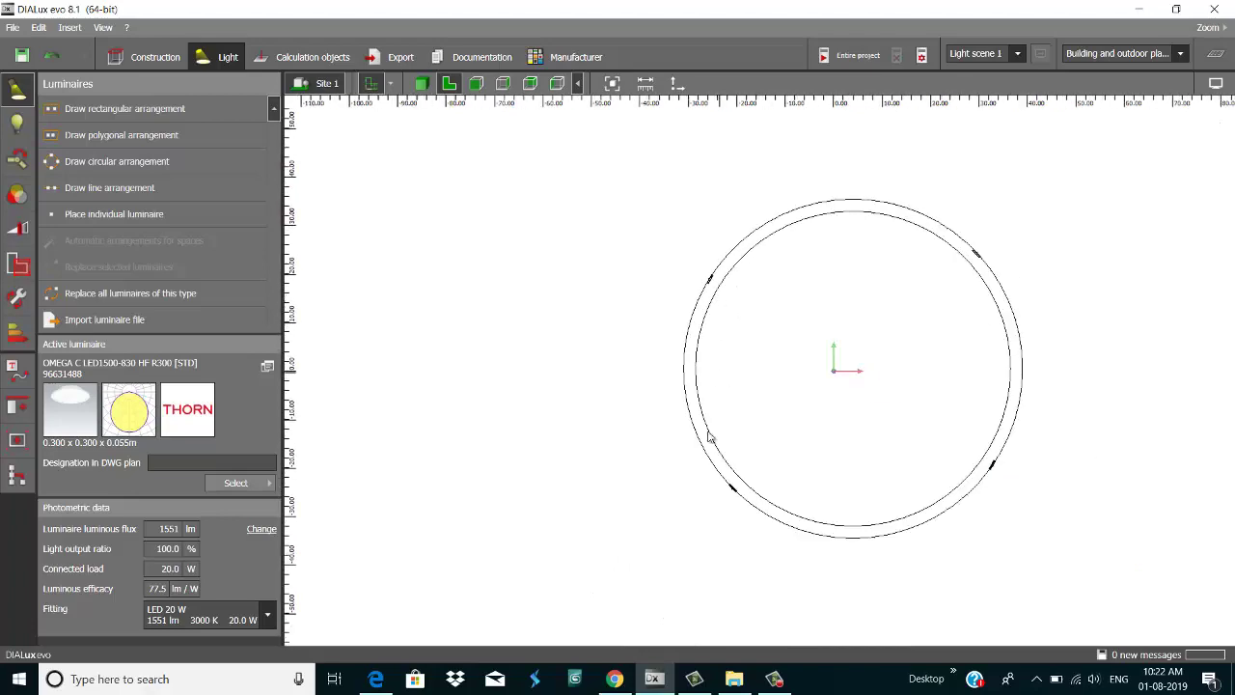
scroll(739, 434, up, 5)
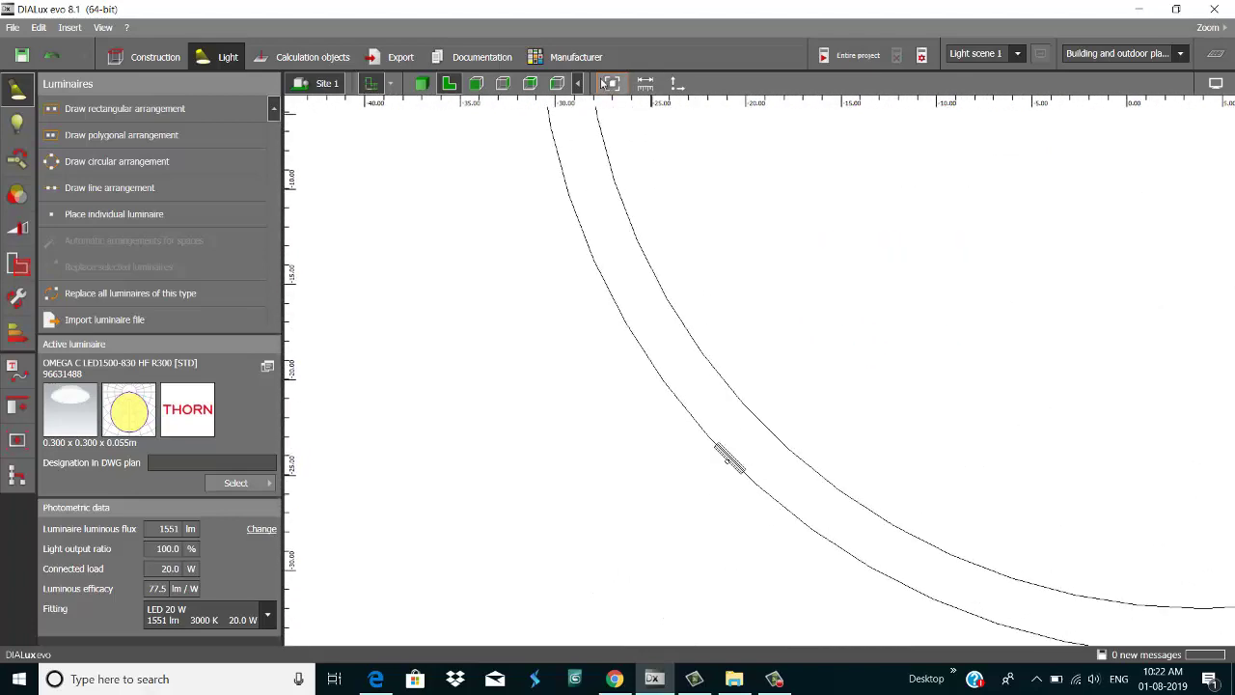
click(475, 83)
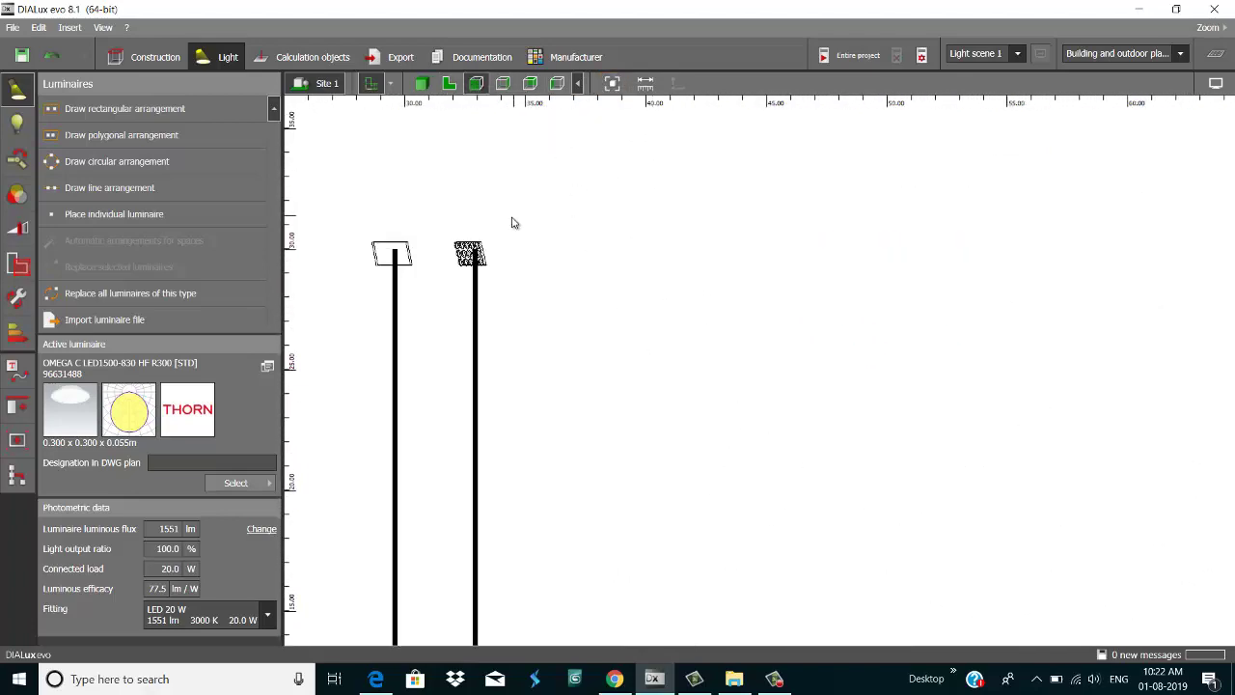
click(422, 83)
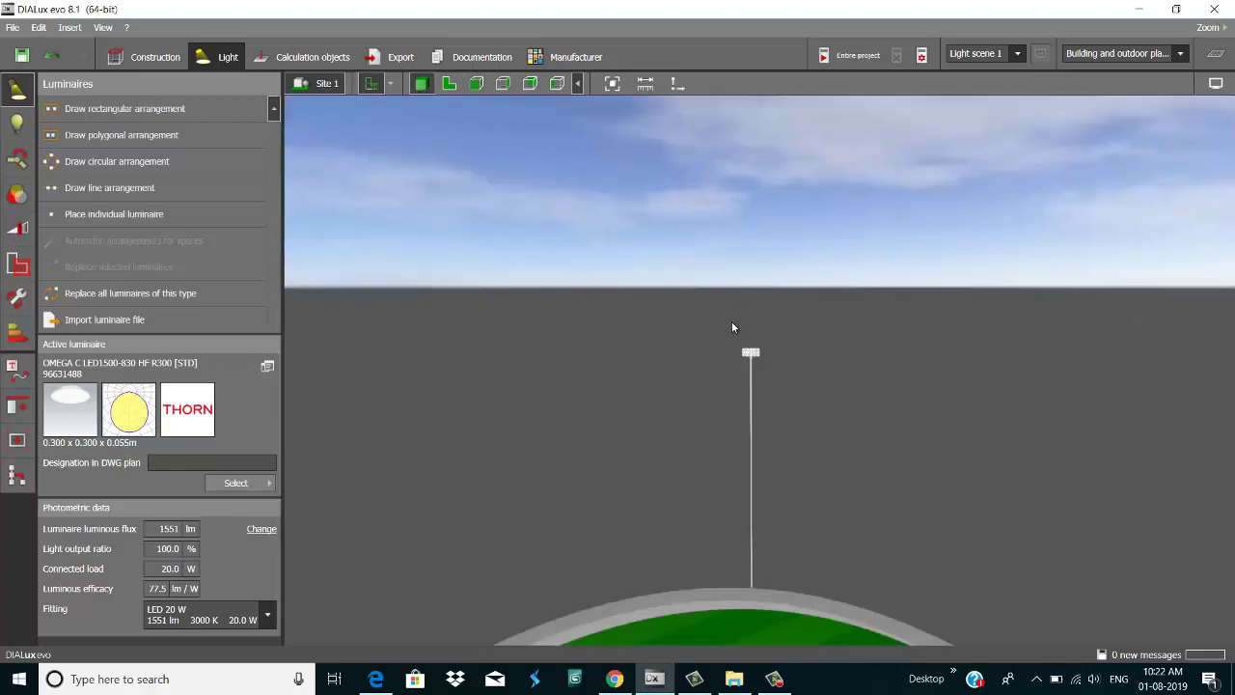
- Find the neighbouring pole without luminaires and inspect its empty plate up close from the front
scroll(732, 330, down, 2)
mouse_move(468, 346)
right_down()
mouse_move(451, 376)
mouse_move(449, 359)
right_up()
scroll(337, 326, up, 2)
scroll(368, 355, up, 2)
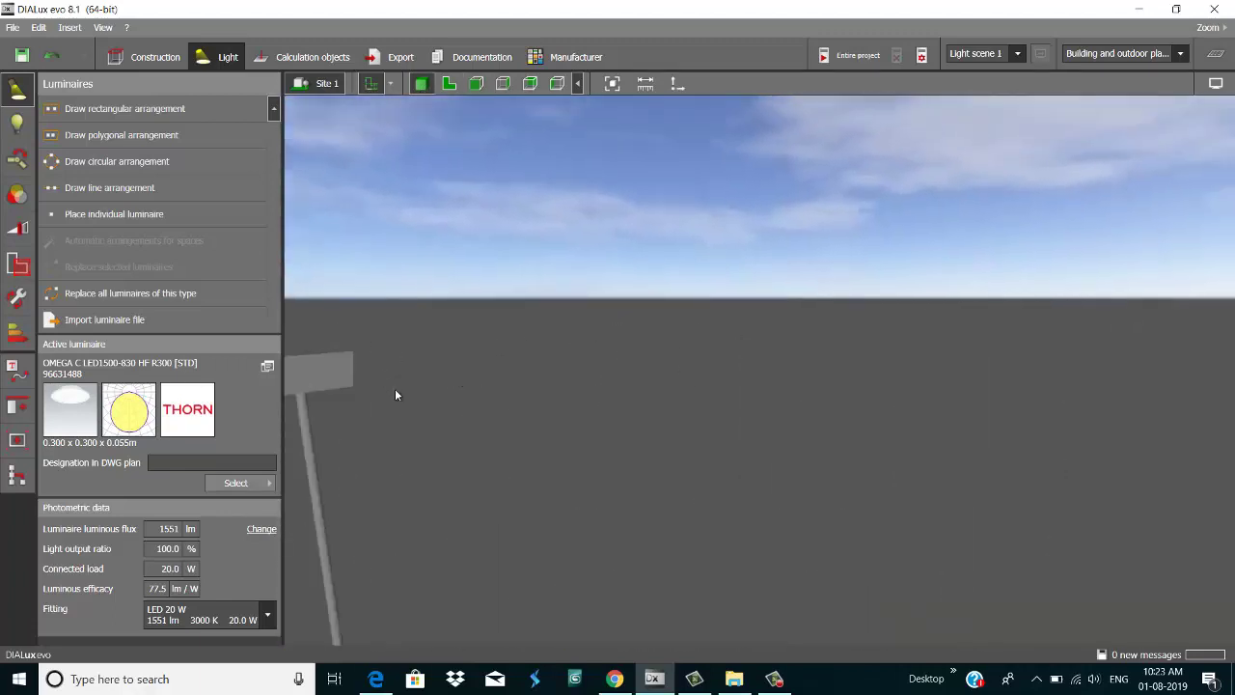
right_drag(417, 421, 400, 420)
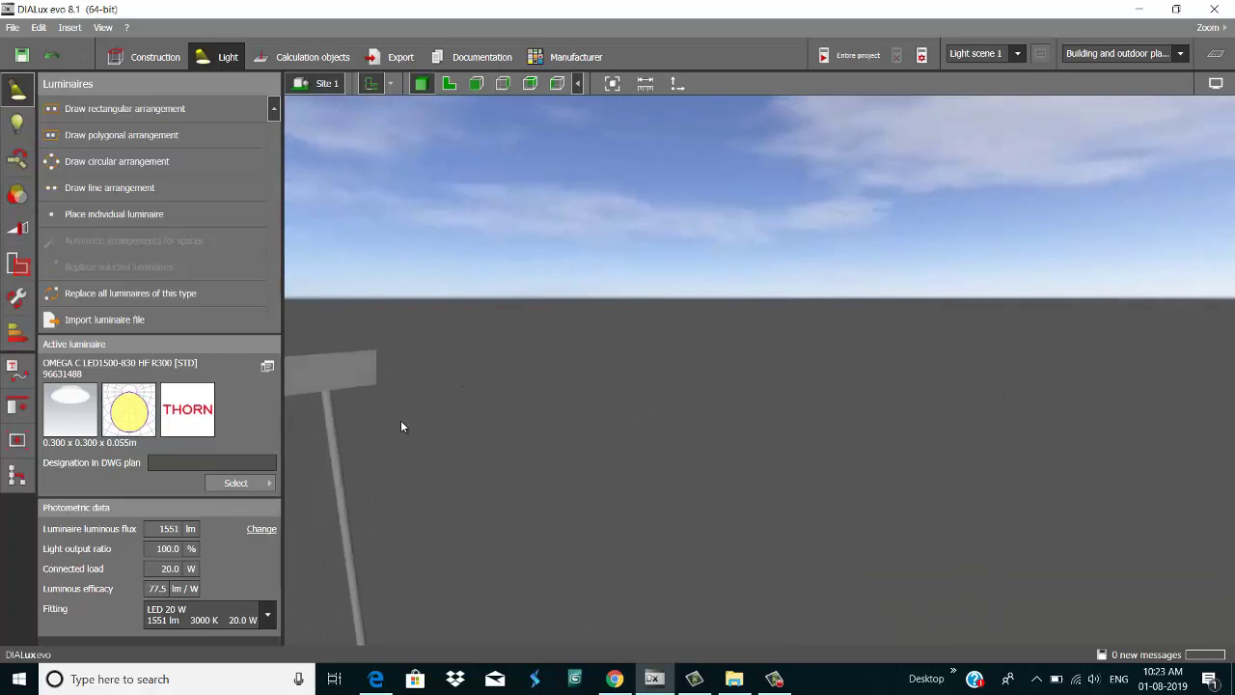
middle_drag(404, 421, 431, 420)
scroll(548, 416, up, 1)
scroll(548, 415, down, 1)
right_drag(548, 416, 511, 413)
scroll(521, 415, down, 3)
scroll(388, 438, up, 2)
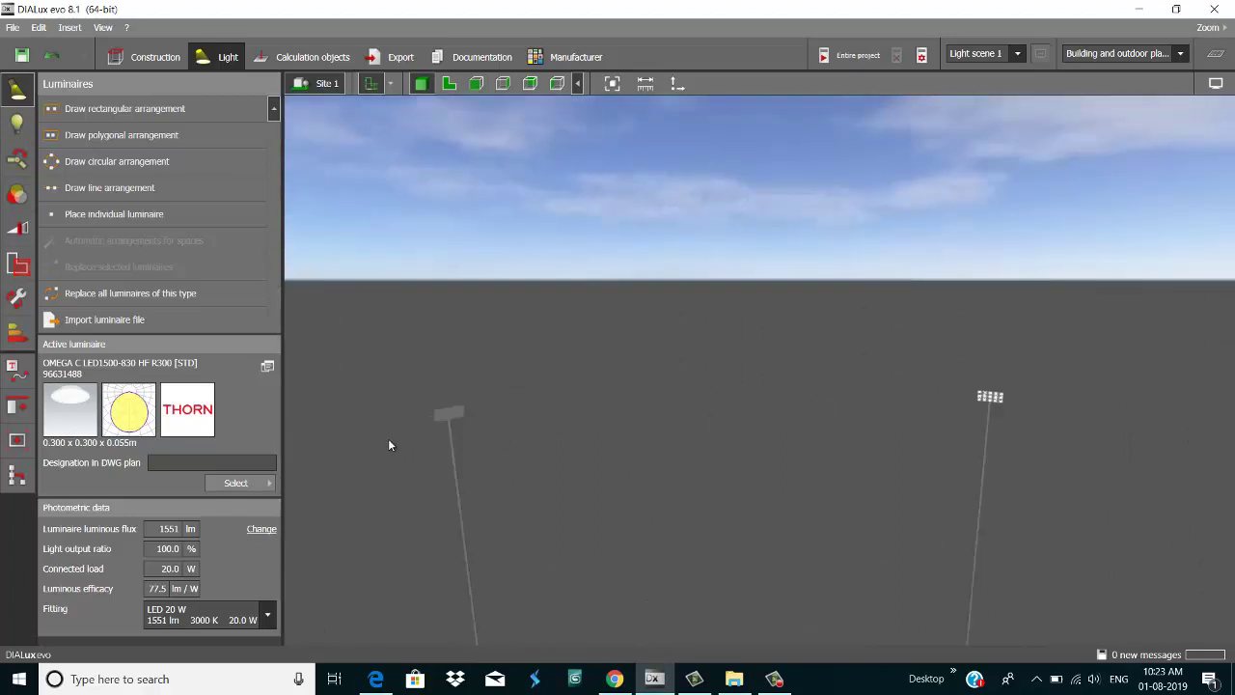
scroll(456, 410, up, 2)
scroll(456, 409, up, 4)
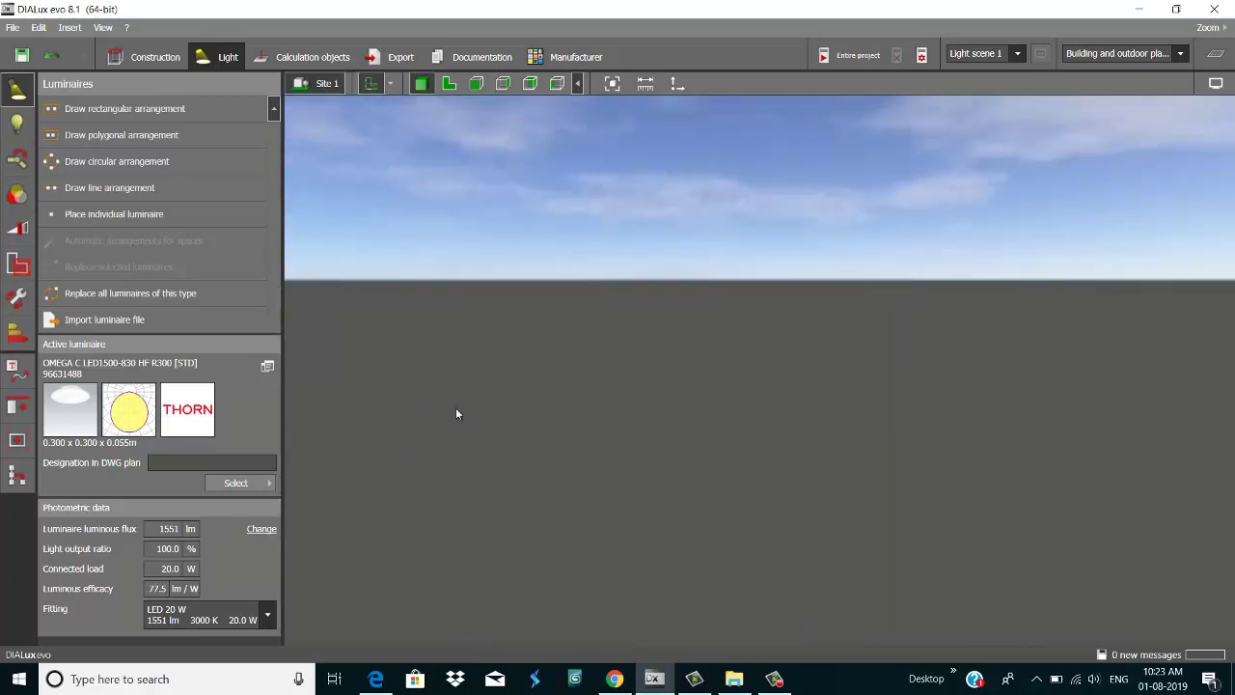
middle_drag(456, 413, 161, 333)
right_drag(160, 329, 106, 320)
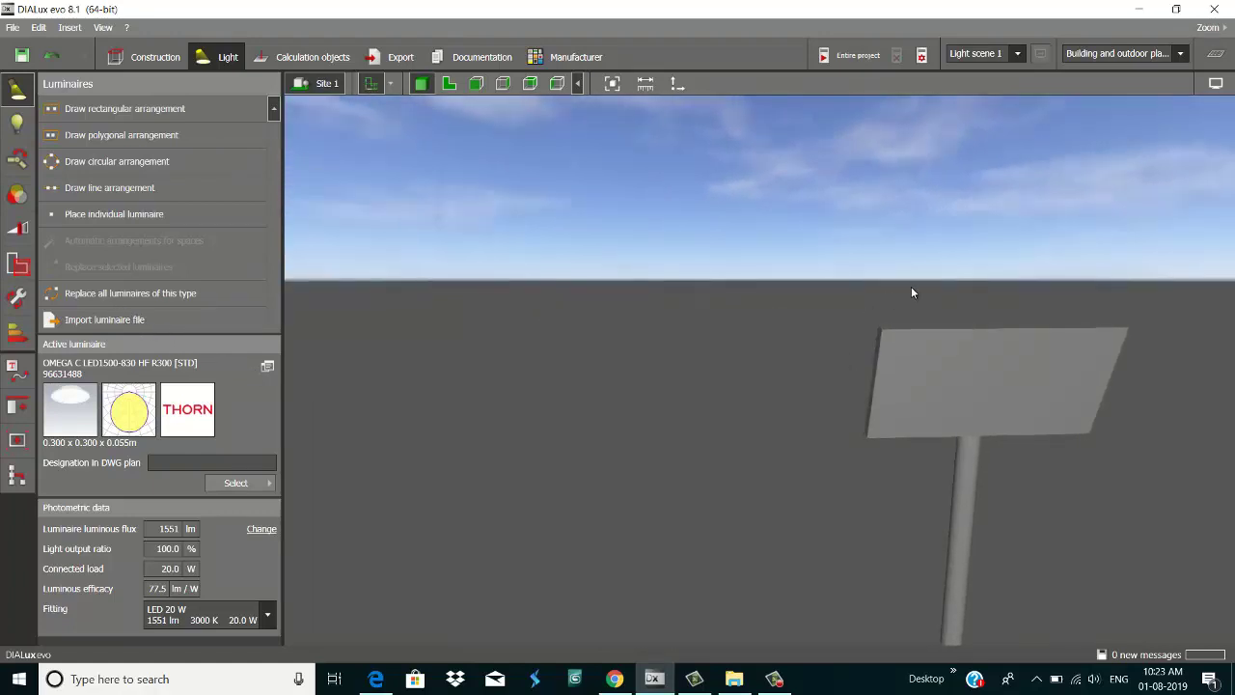
middle_drag(911, 288, 900, 285)
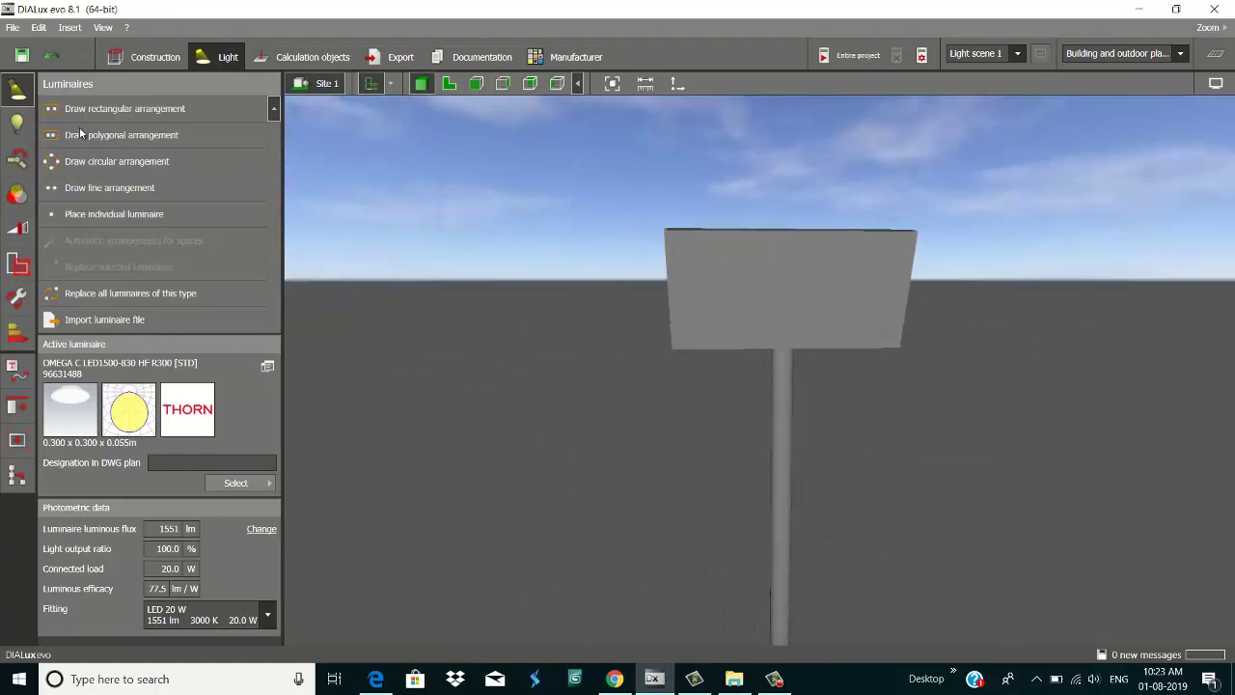
- Try to draw a rectangular luminaire arrangement about 1.95 m long and 1.67 m wide from the empty plate's upper-left corner
click(665, 230)
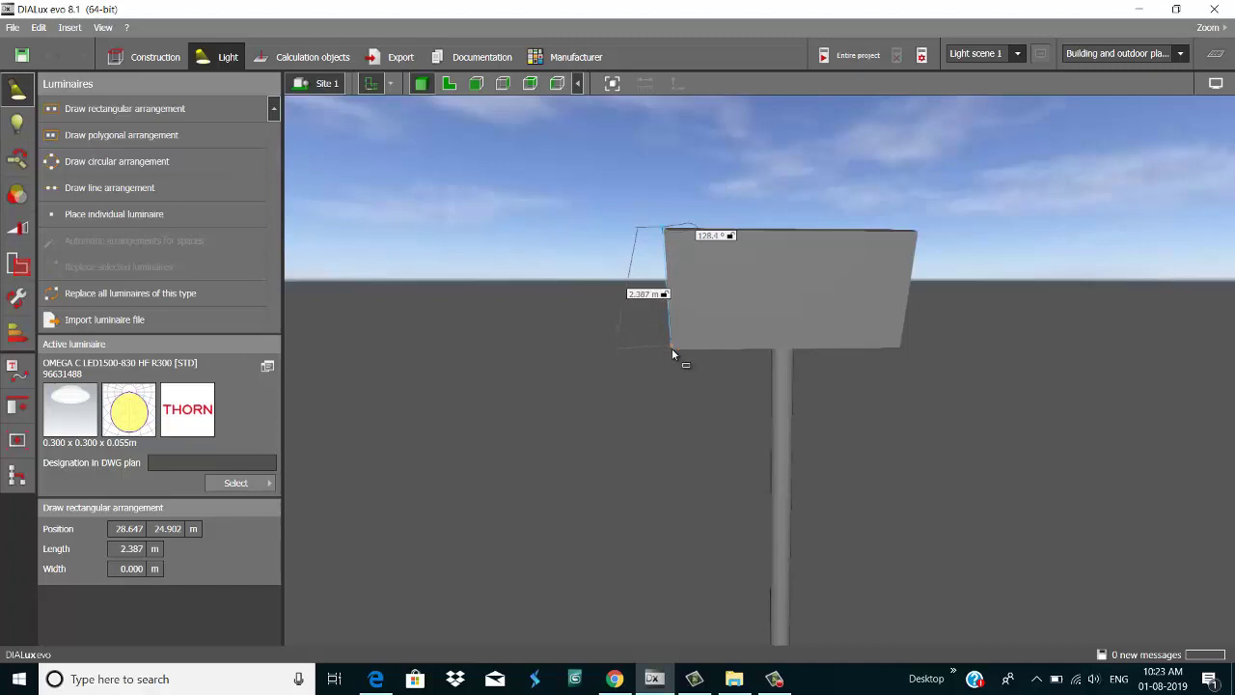
click(916, 234)
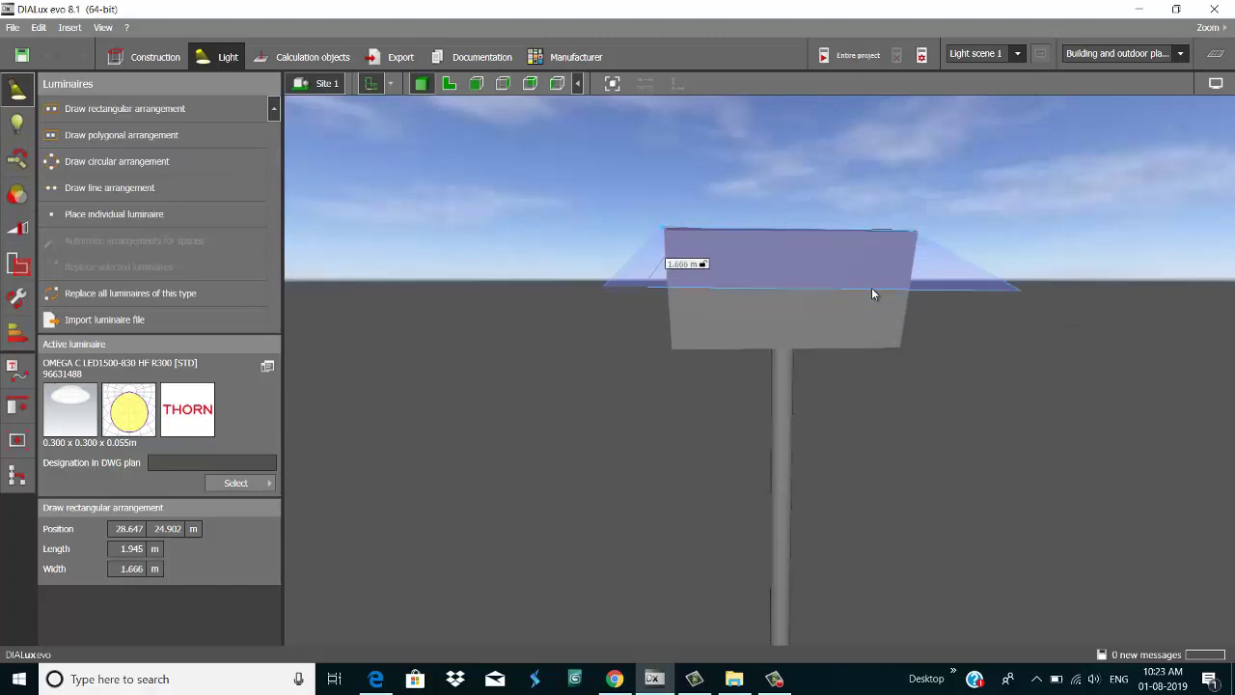
click(872, 288)
- Draw a rectangular luminaire arrangement about 1.99 m long covering the empty plate, using a lower, closer viewpoint
mouse_move(847, 378)
right_down()
mouse_move(851, 354)
mouse_move(843, 397)
right_up()
drag(843, 396, 848, 460)
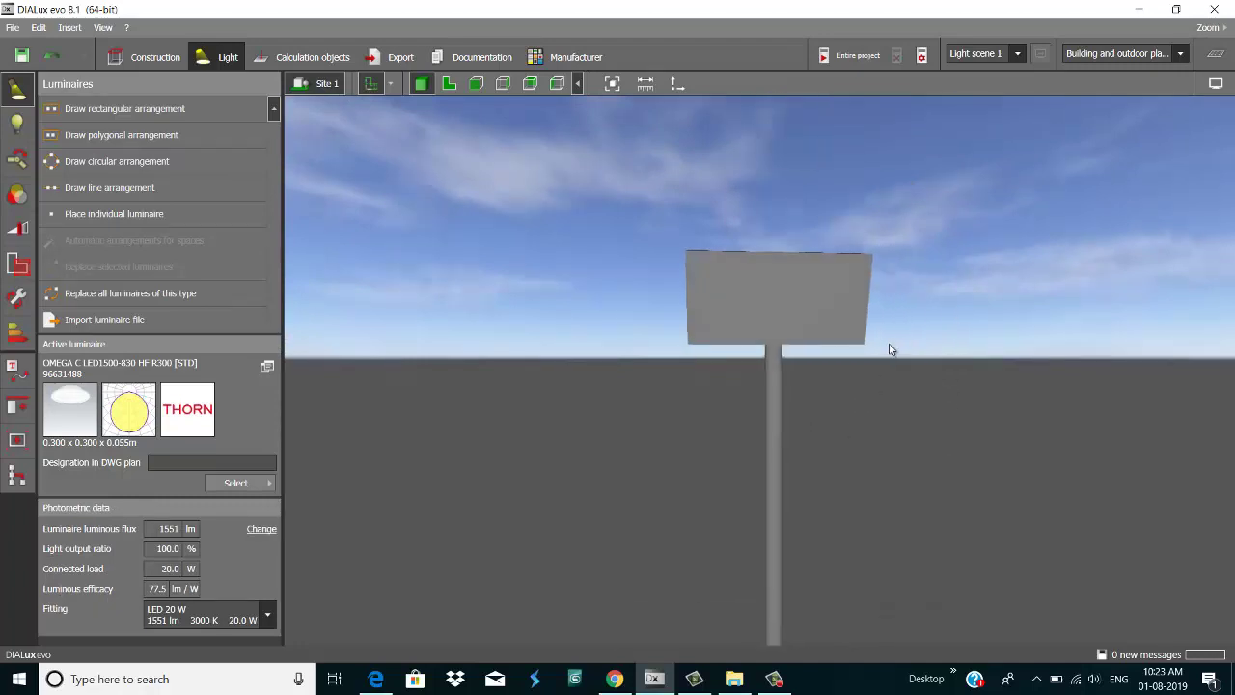
mouse_move(891, 349)
mouse_down()
mouse_move(890, 361)
mouse_move(941, 110)
mouse_up()
click(124, 109)
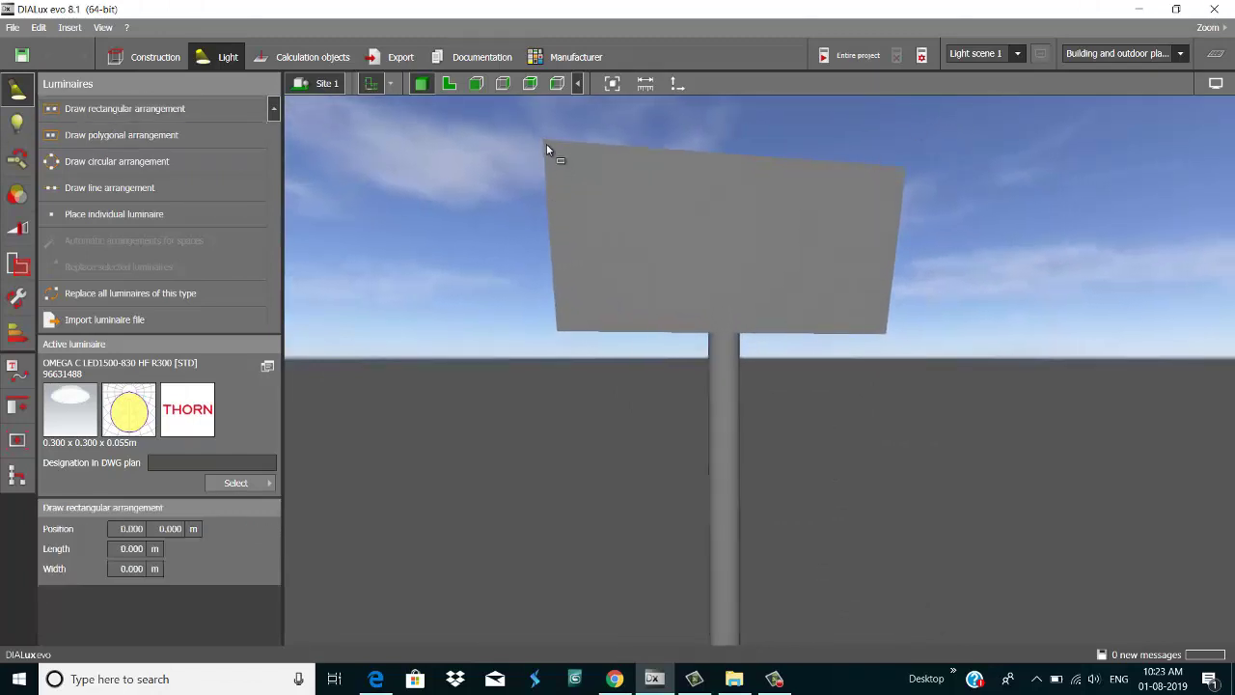
click(543, 141)
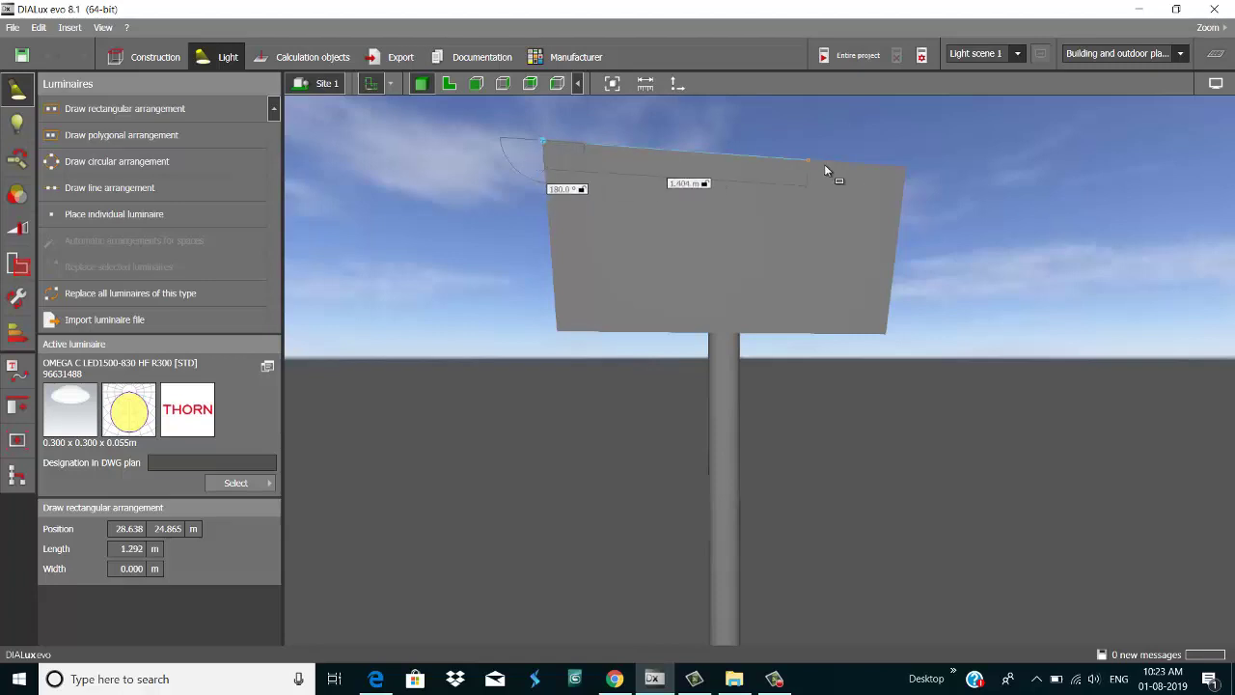
click(904, 169)
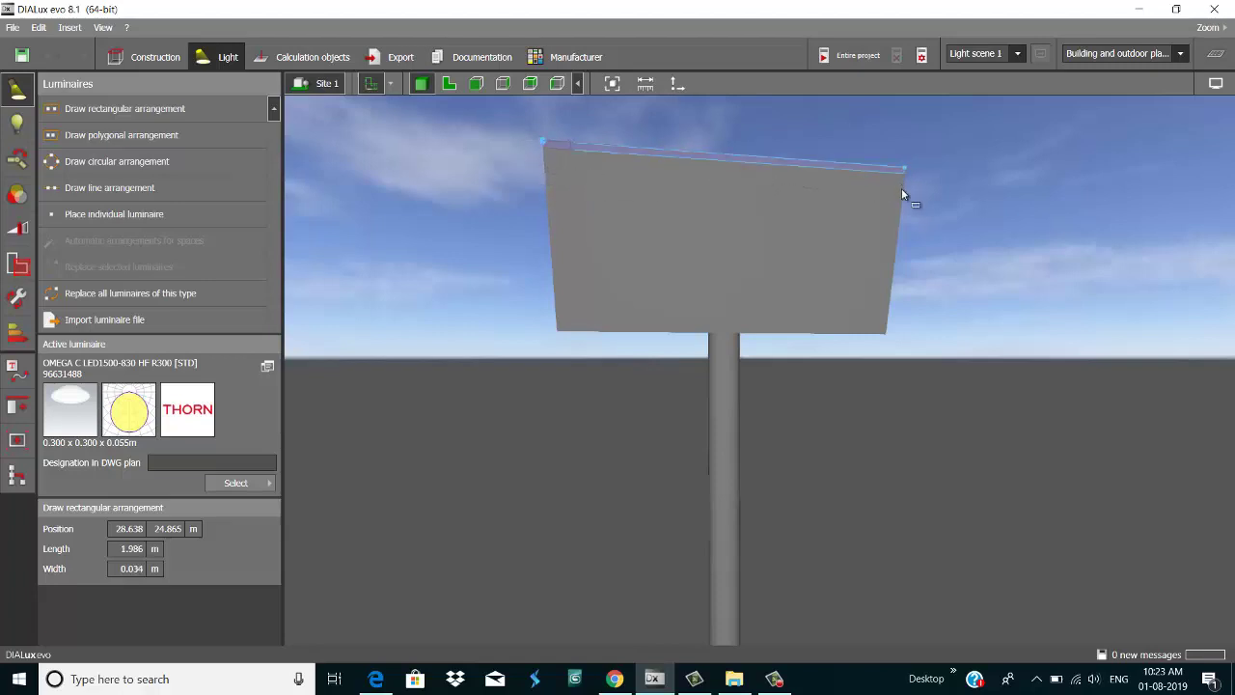
click(881, 336)
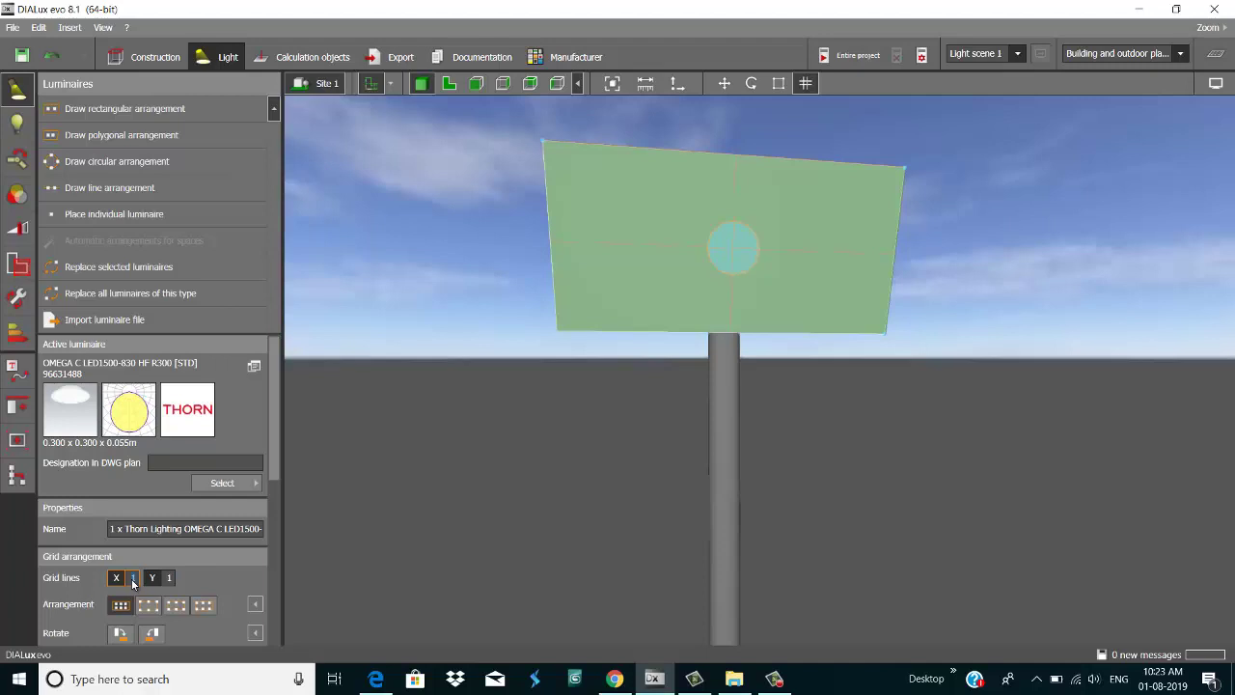
- Set the new arrangement's grid lines to 5 in X and 3 in Y
key(Tab)
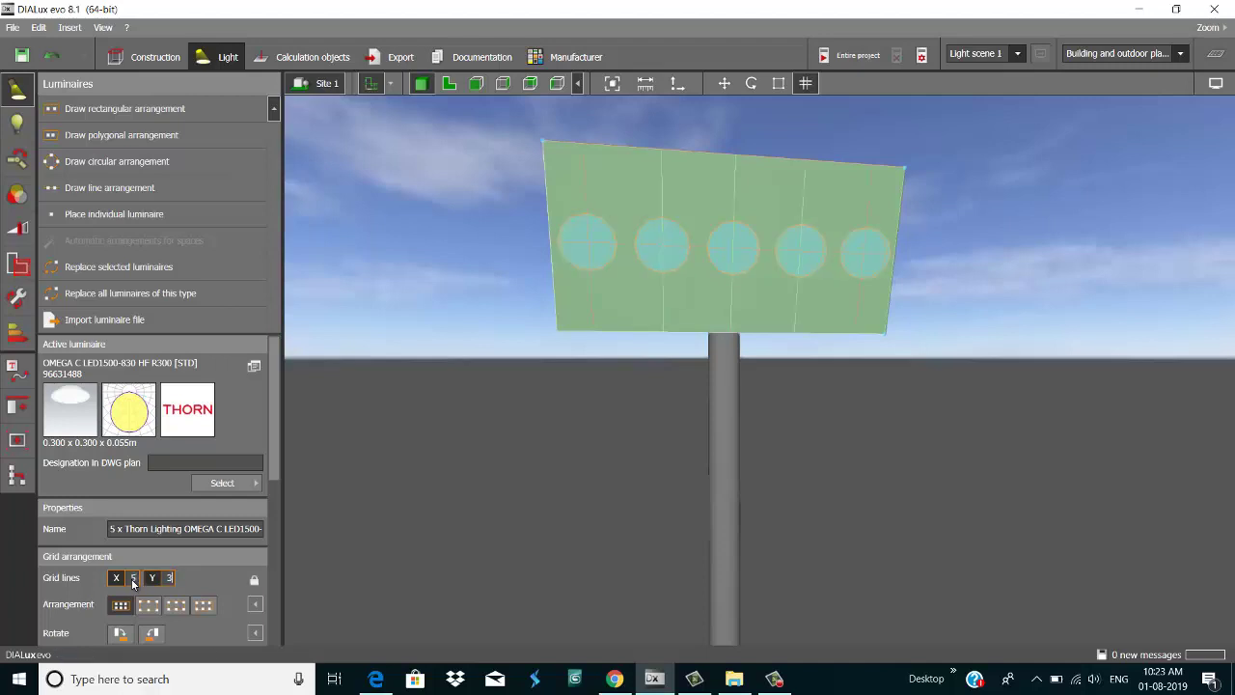
key(Return)
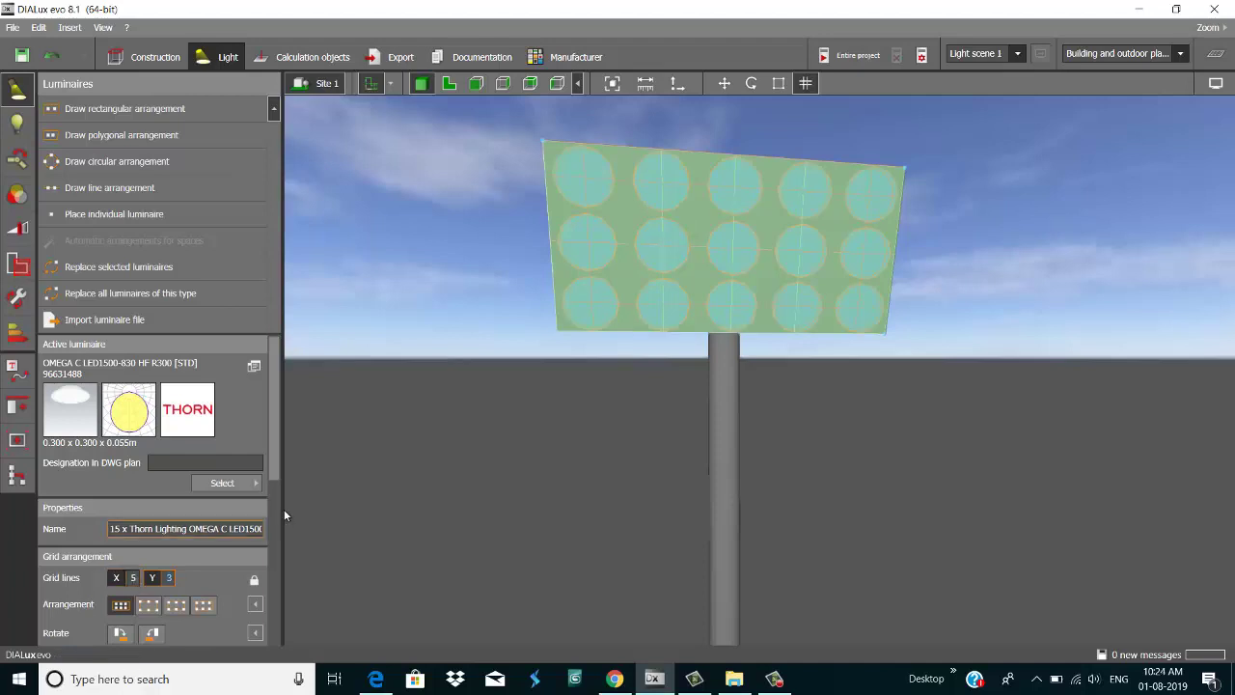
scroll(485, 456, down, 10)
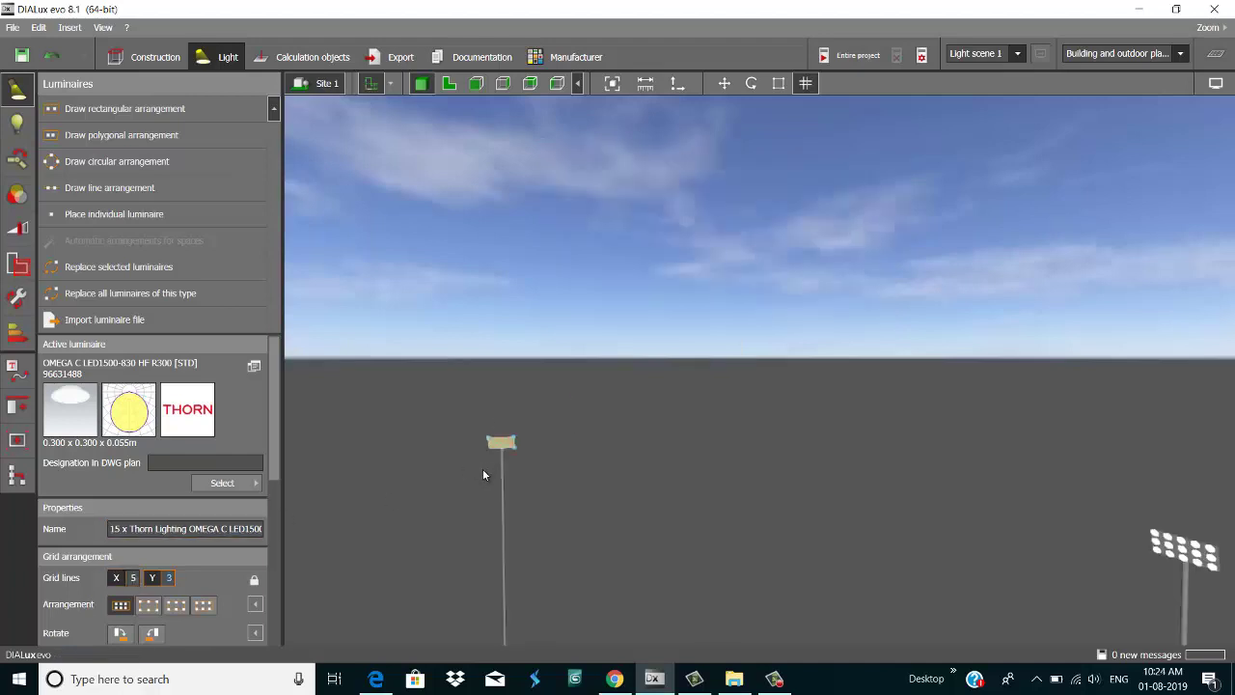
click(774, 678)
click(1170, 620)
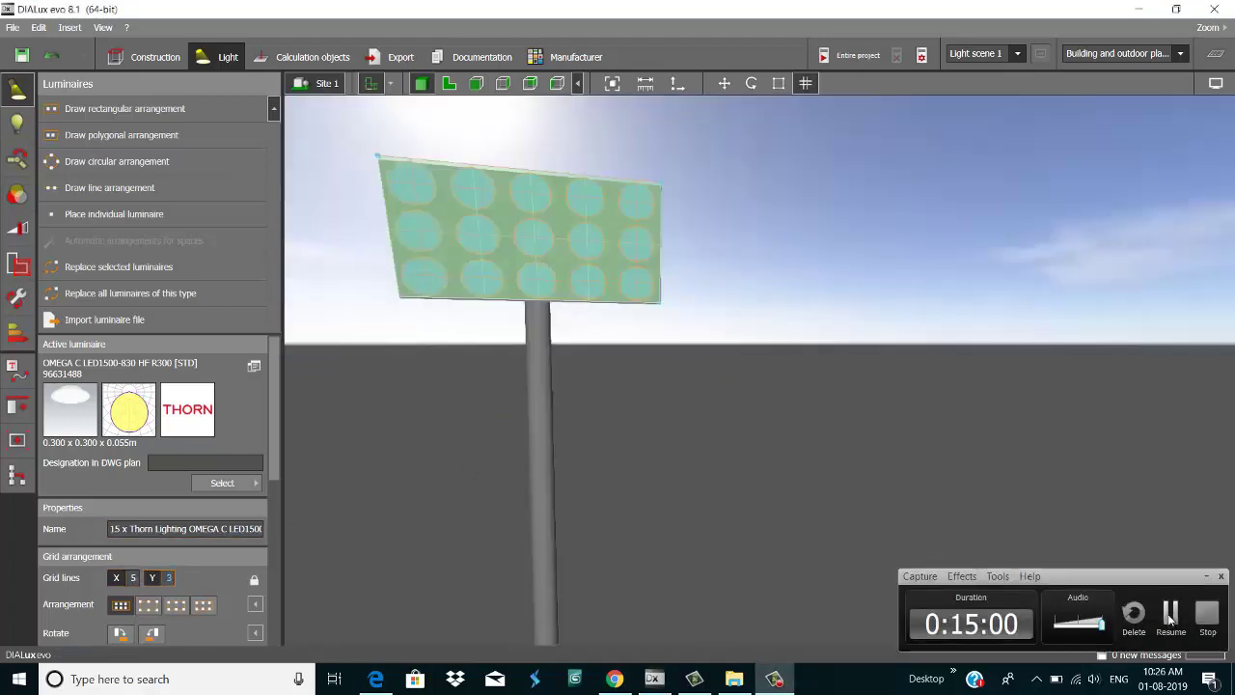
- Inspect the luminaire grids on the remaining poles and view the whole stadium with its four light poles
scroll(760, 467, down, 8)
scroll(763, 476, up, 5)
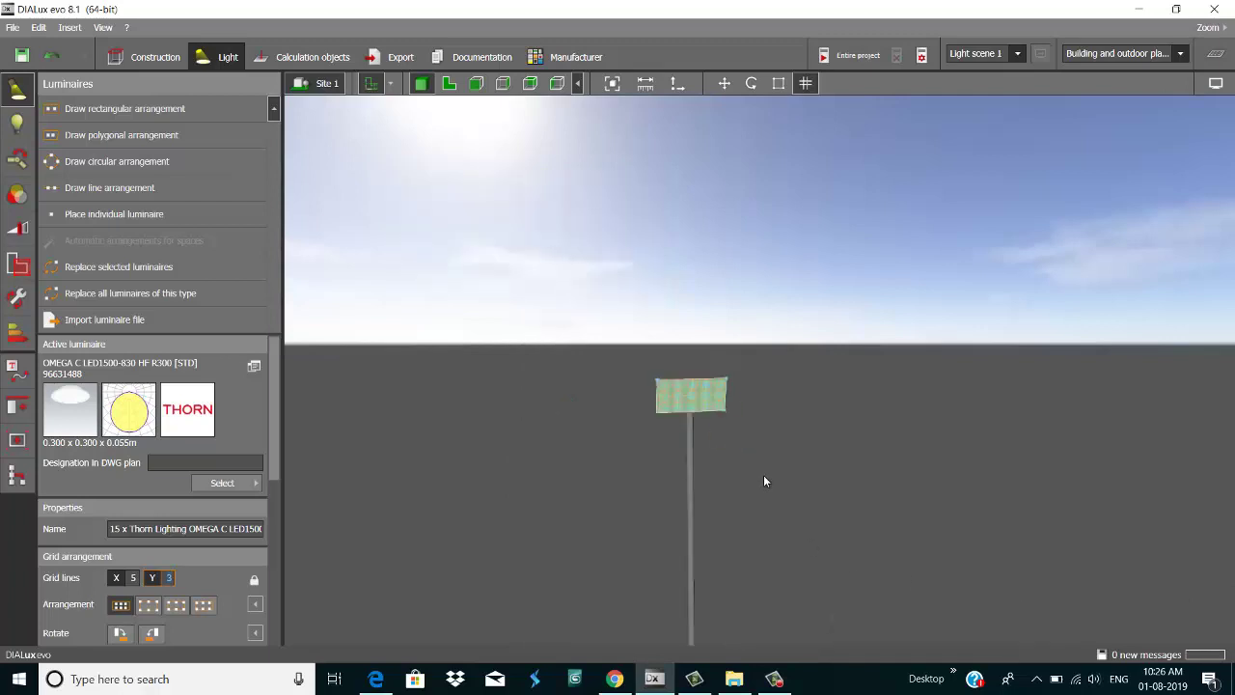
scroll(763, 480, down, 3)
right_drag(813, 493, 770, 504)
drag(770, 497, 854, 386)
scroll(861, 452, up, 5)
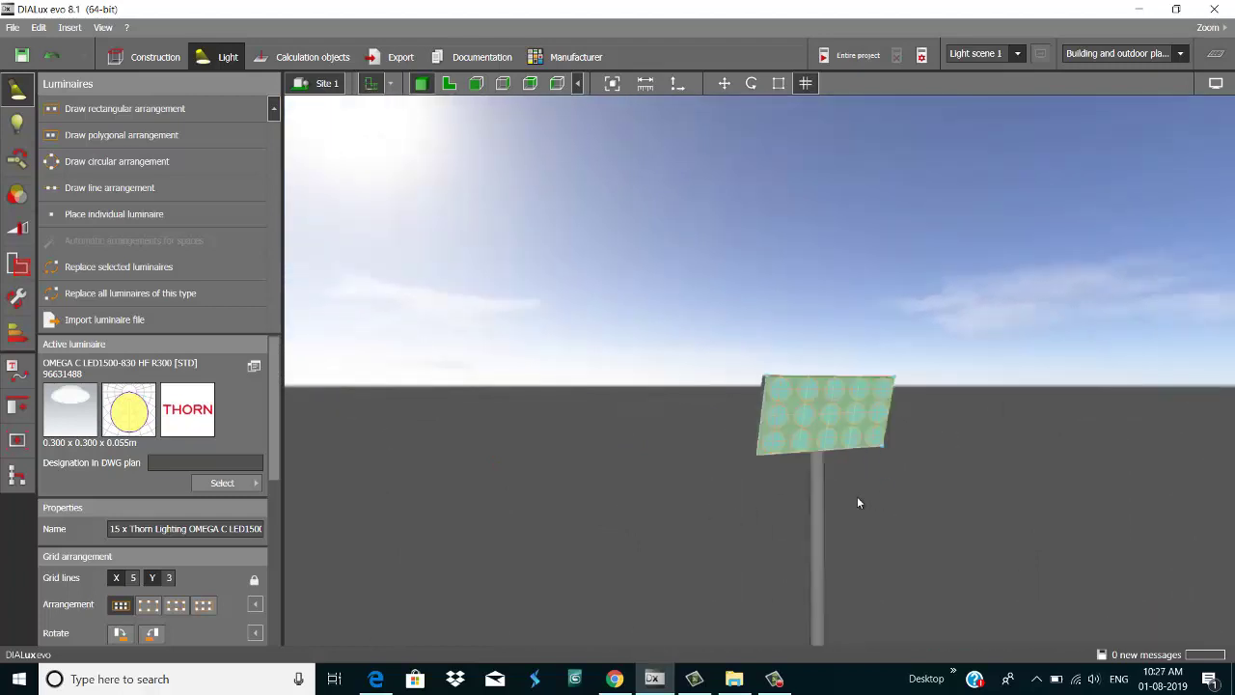
drag(857, 496, 803, 532)
drag(1007, 544, 675, 569)
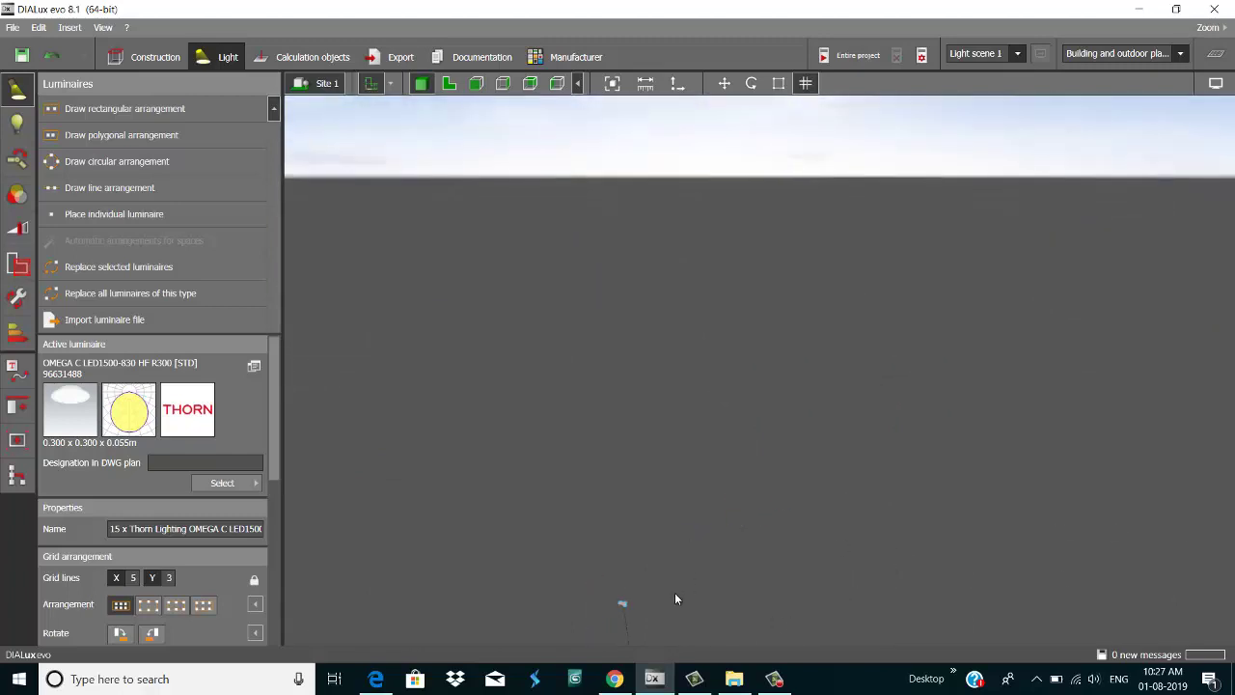
click(612, 84)
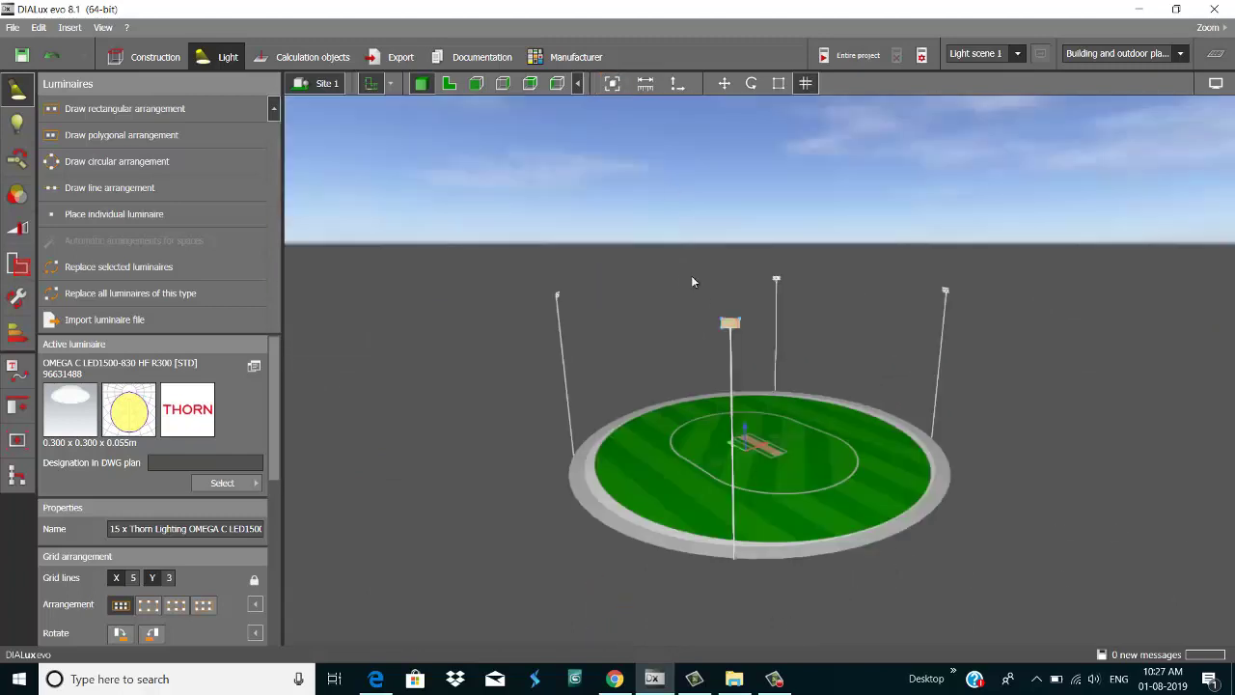
drag(819, 386, 752, 400)
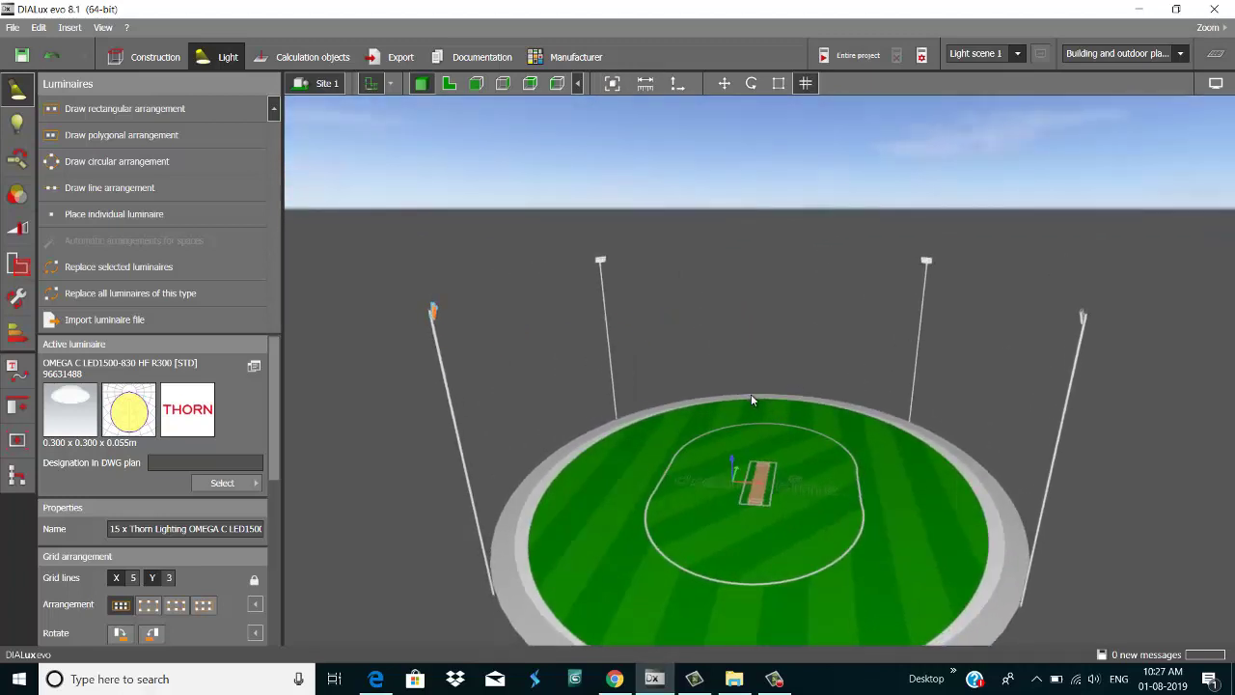
- Calculate the lighting for the entire project and hide the results overview
click(827, 58)
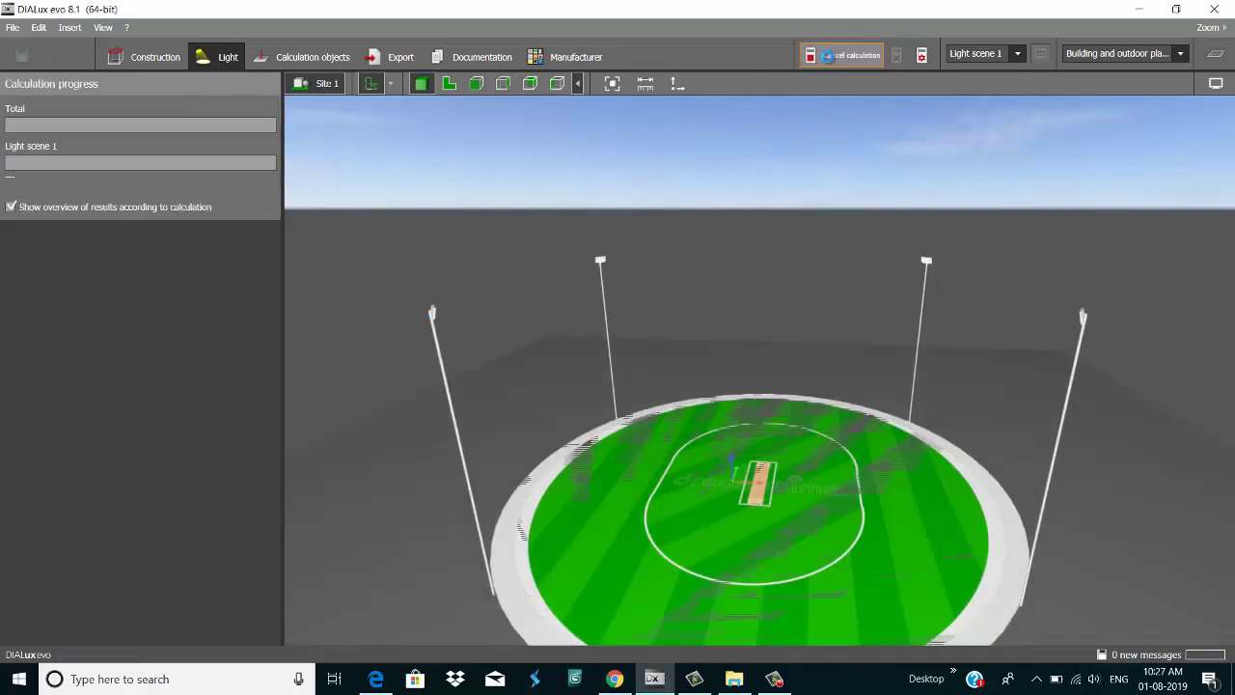
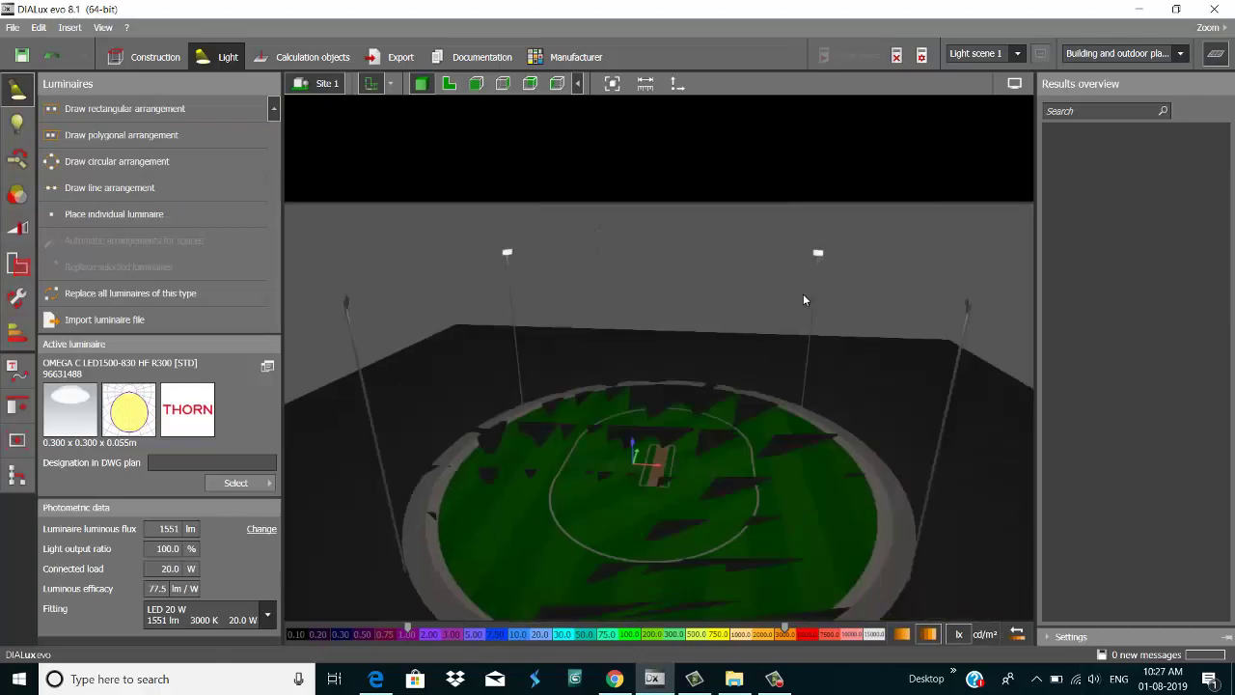
click(1214, 53)
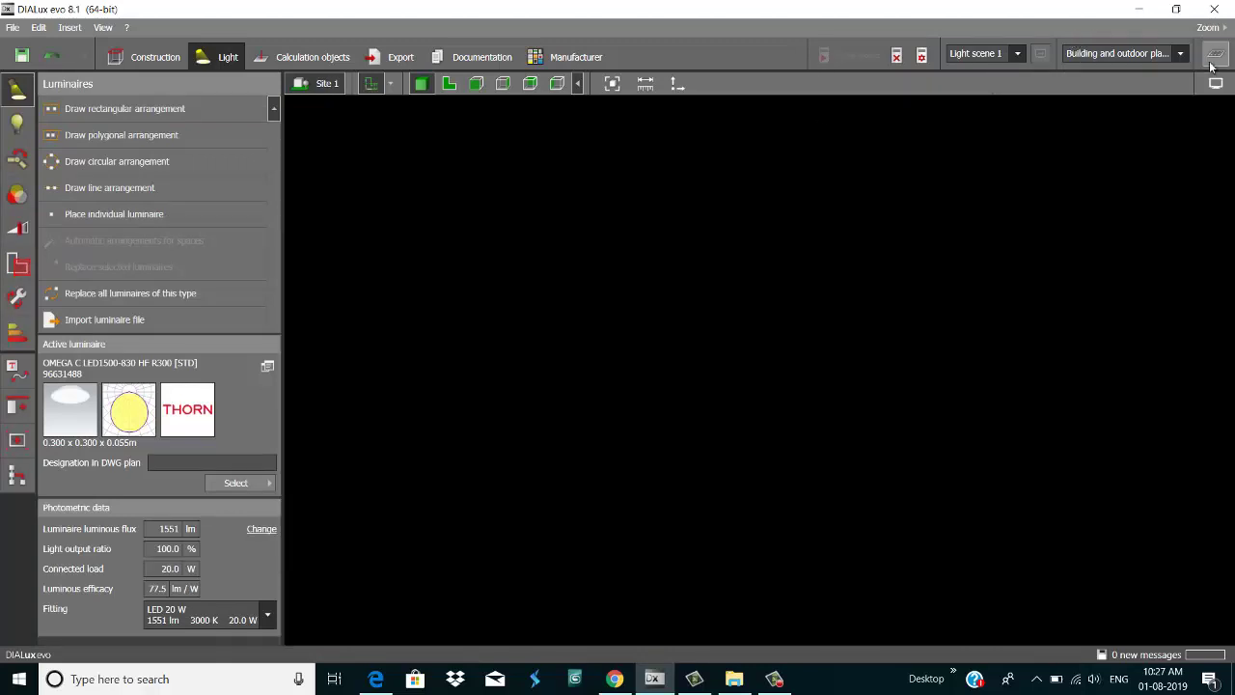
- Examine the calculated lighting across the cricket field and four light poles, both close up and from farther away
click(1215, 84)
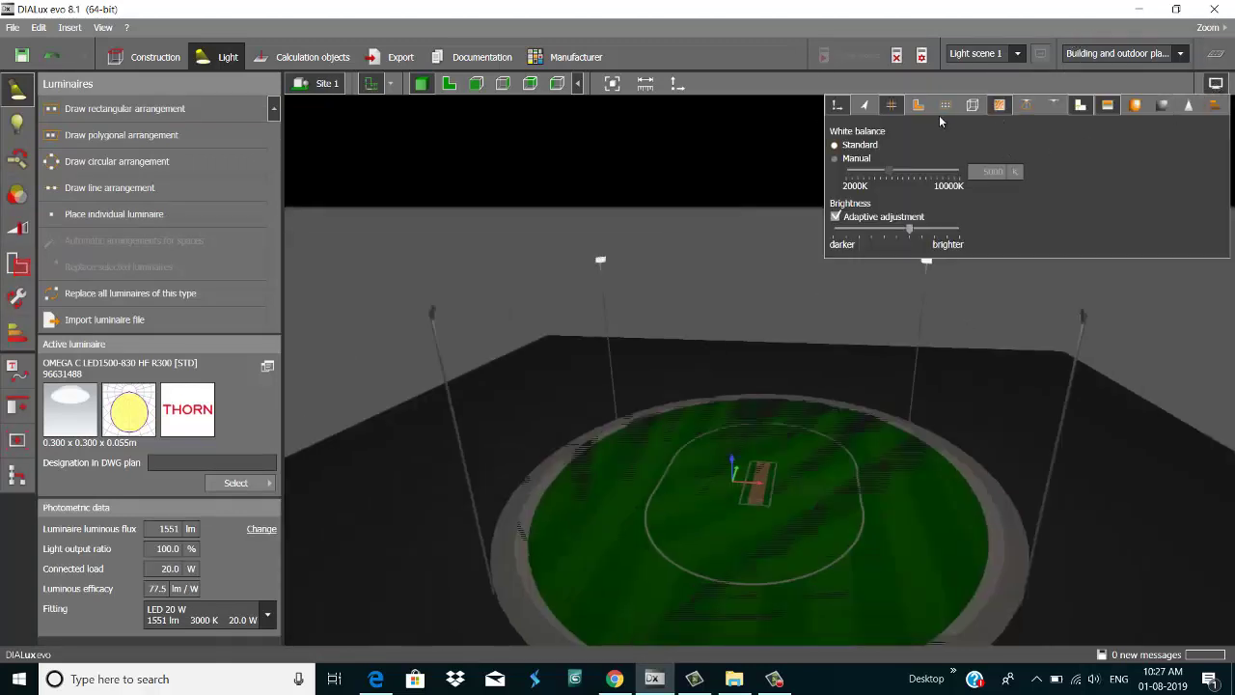
click(728, 282)
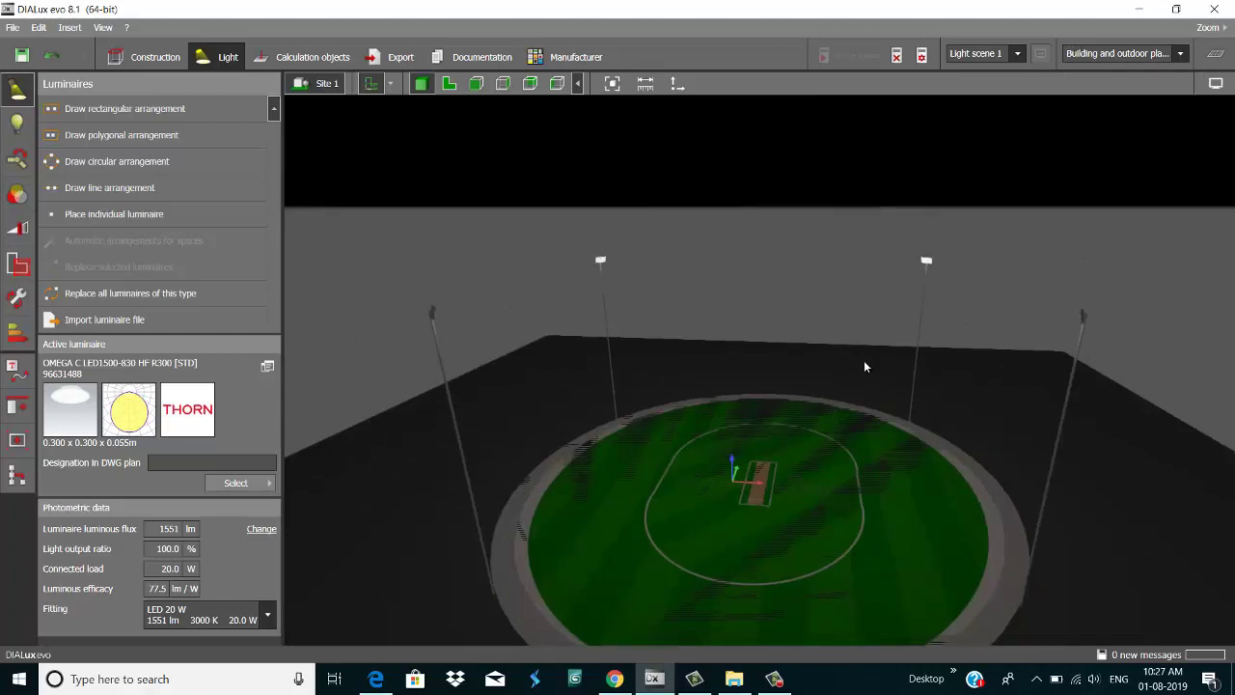
scroll(862, 361, up, 5)
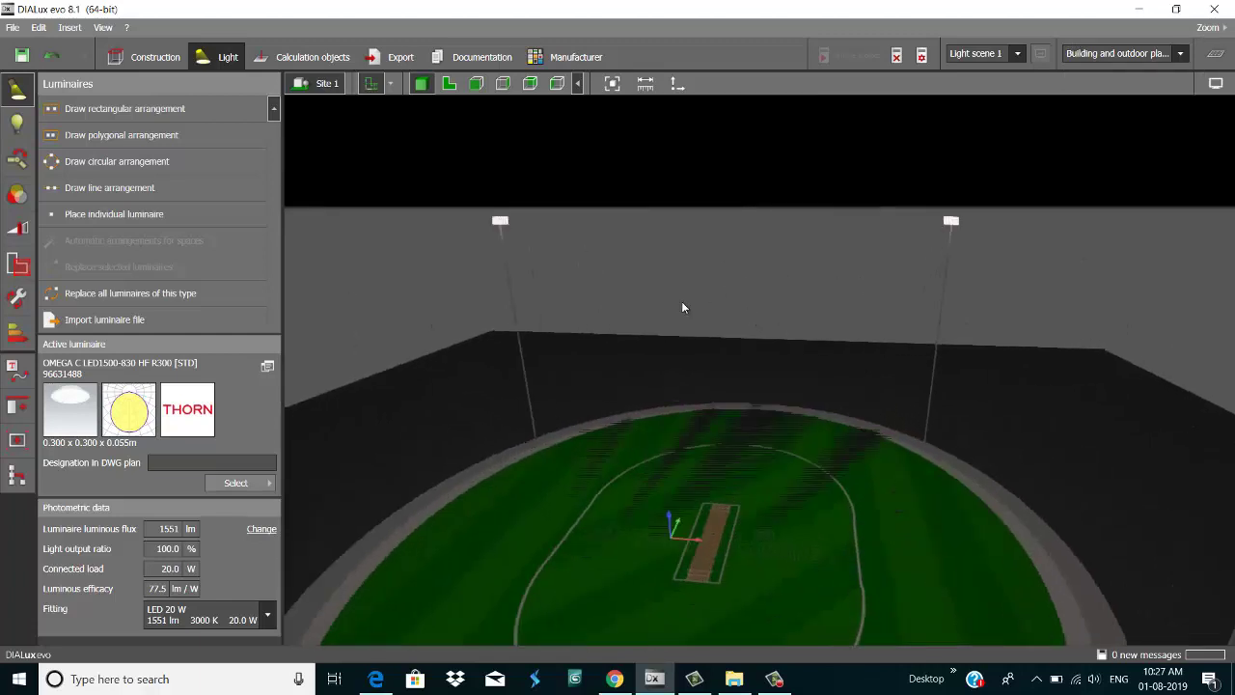
scroll(726, 338, down, 5)
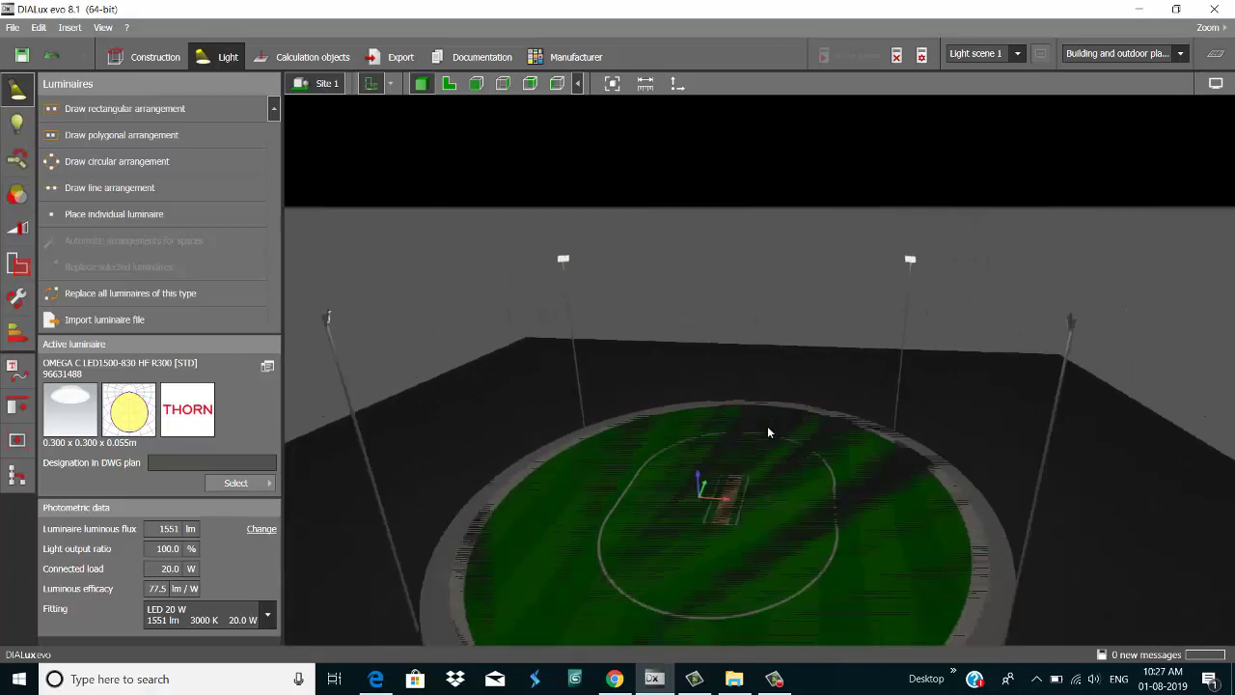
scroll(767, 432, down, 4)
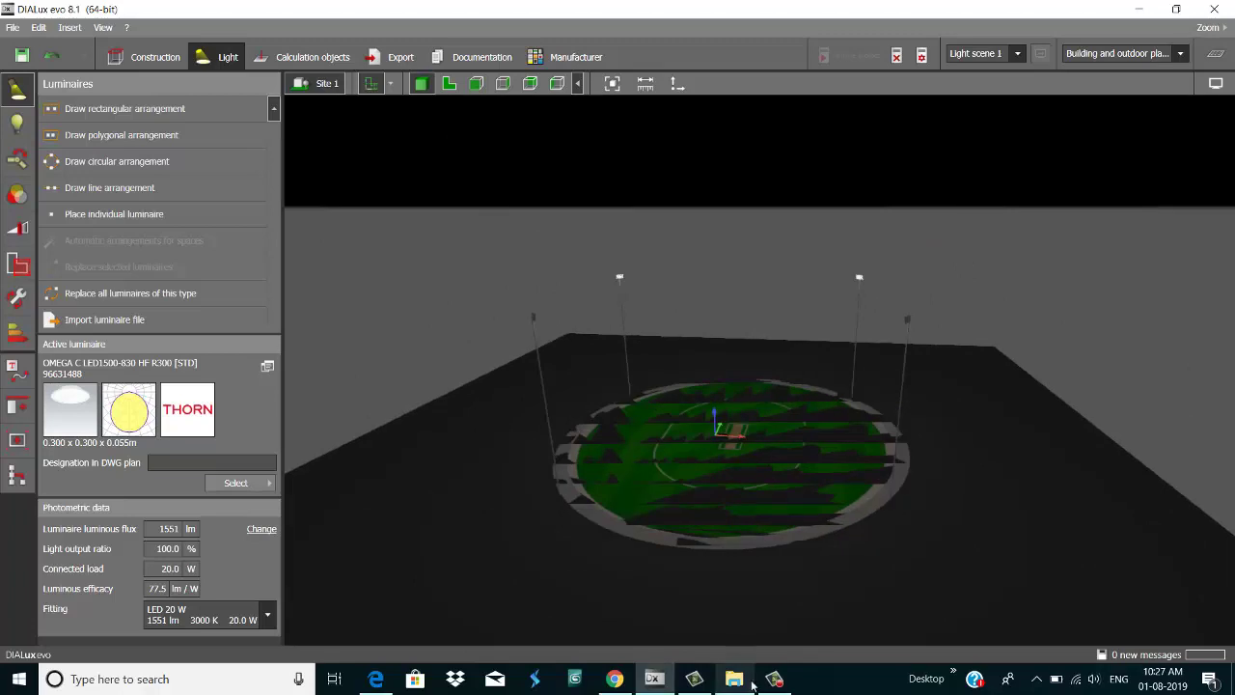
click(774, 679)
click(1162, 624)
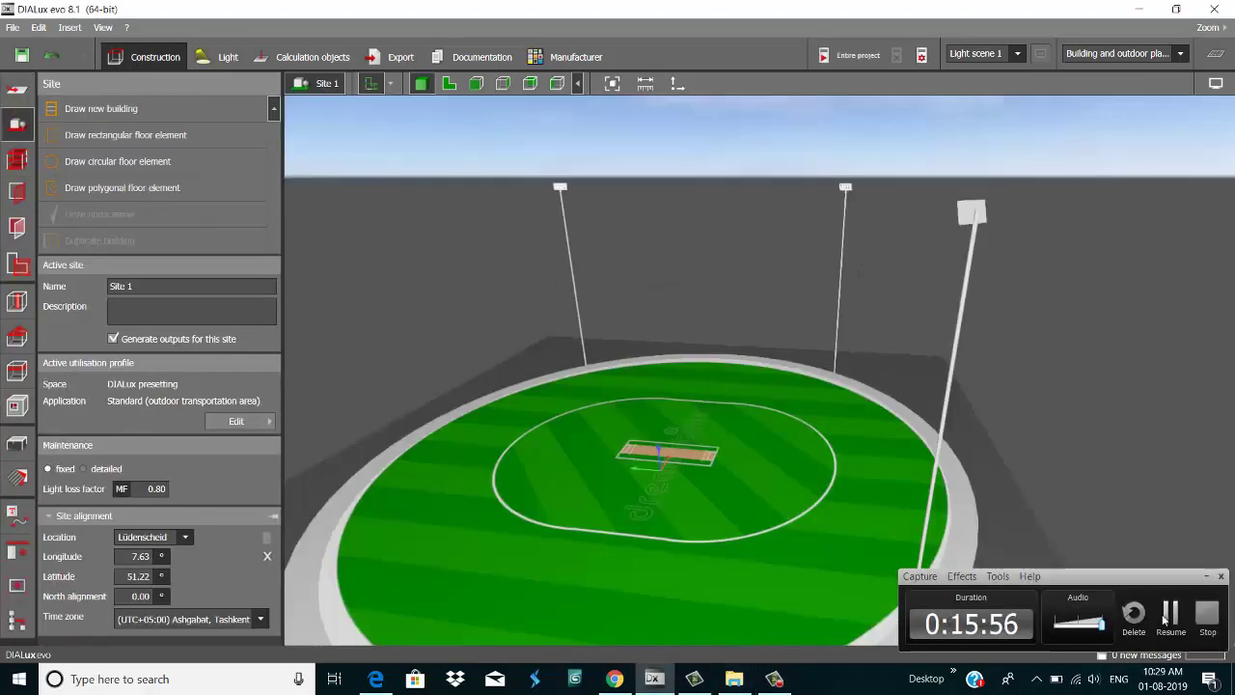
- Calculate the lighting for the entire project again and hide the results overview to enlarge the 3D scene
click(838, 57)
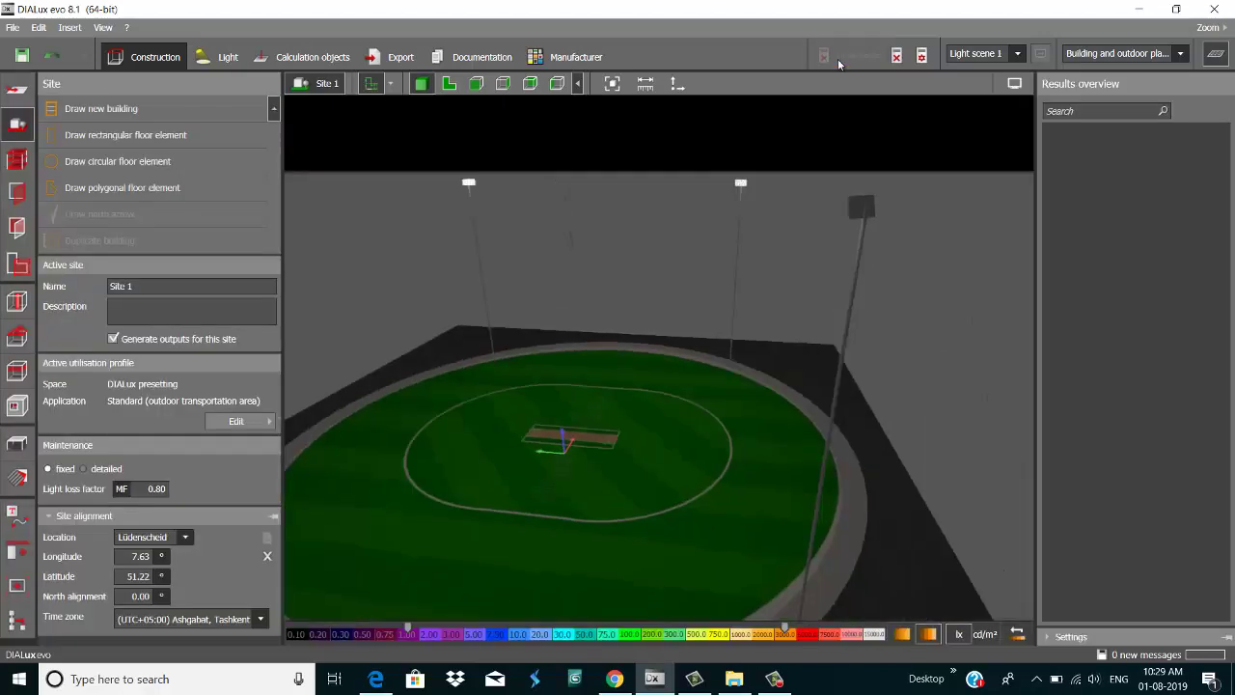
scroll(666, 439, down, 2)
scroll(656, 453, up, 4)
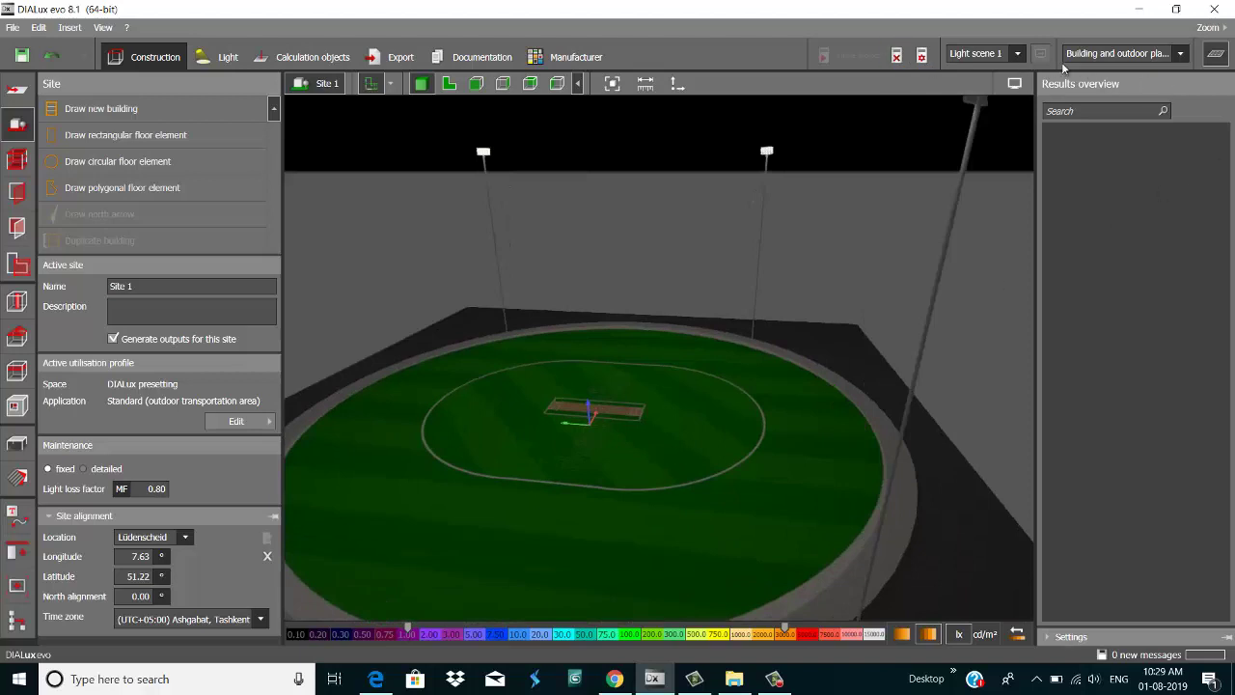
click(1215, 55)
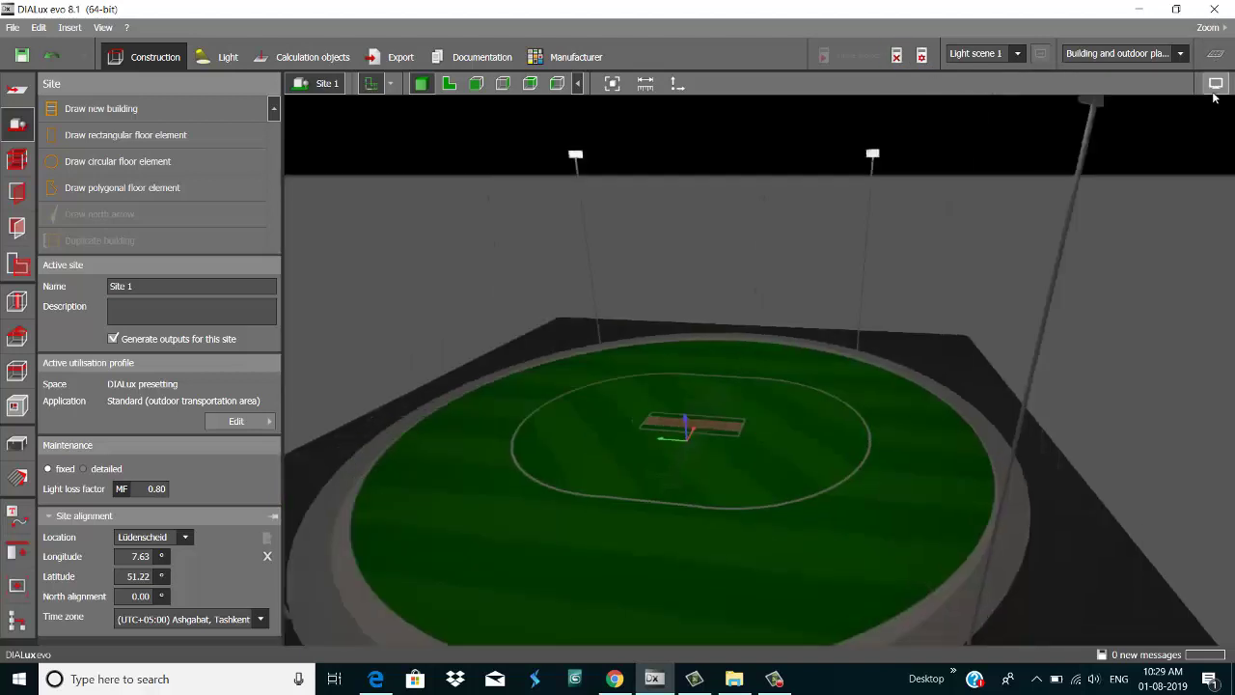
click(1216, 83)
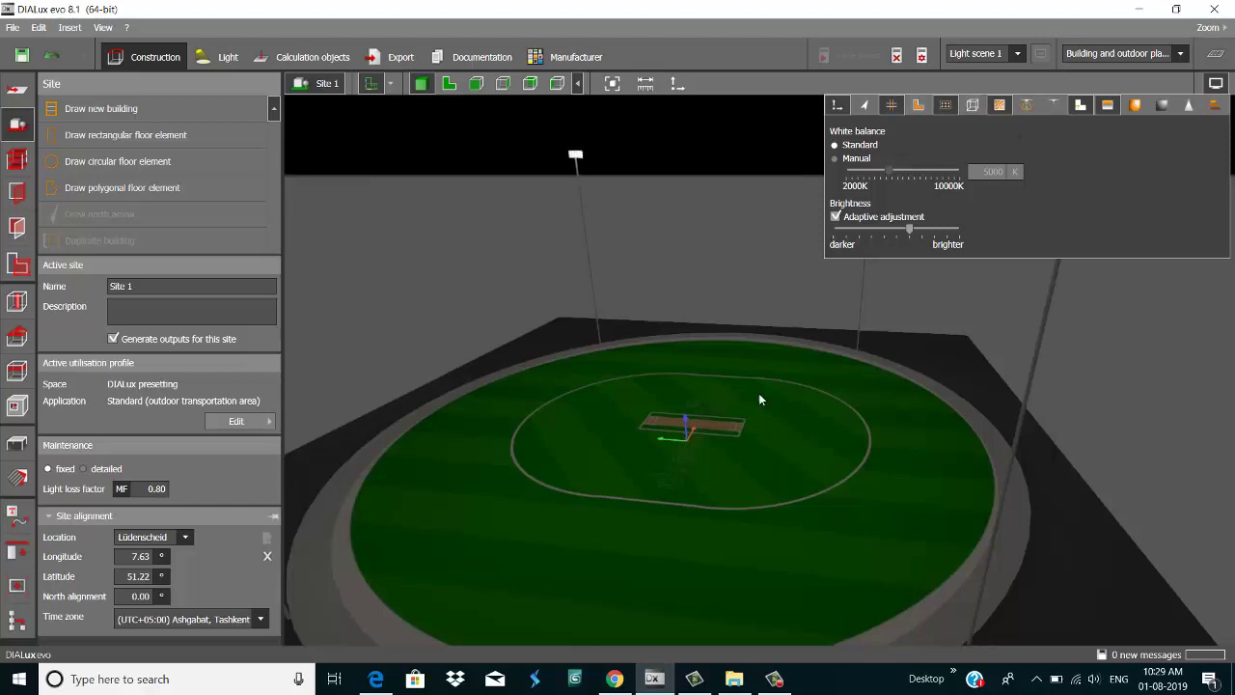
click(742, 436)
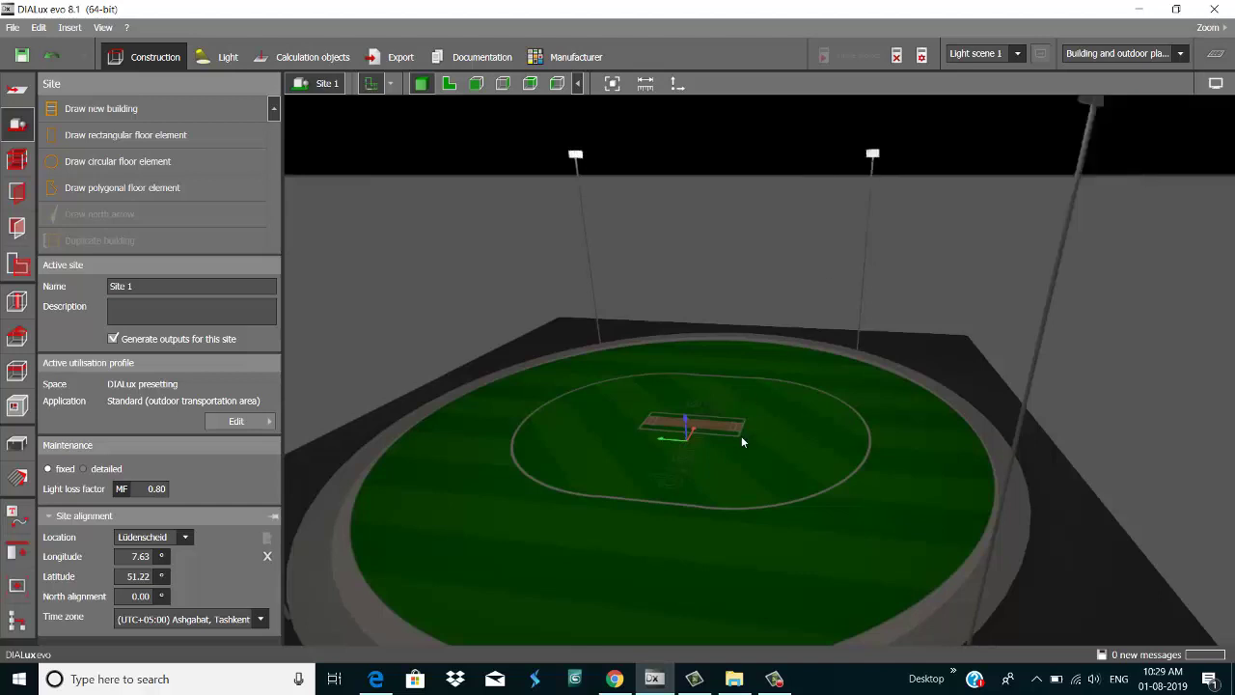
- Add a surface result object on the green cricket field and display its results as a value chart
click(305, 65)
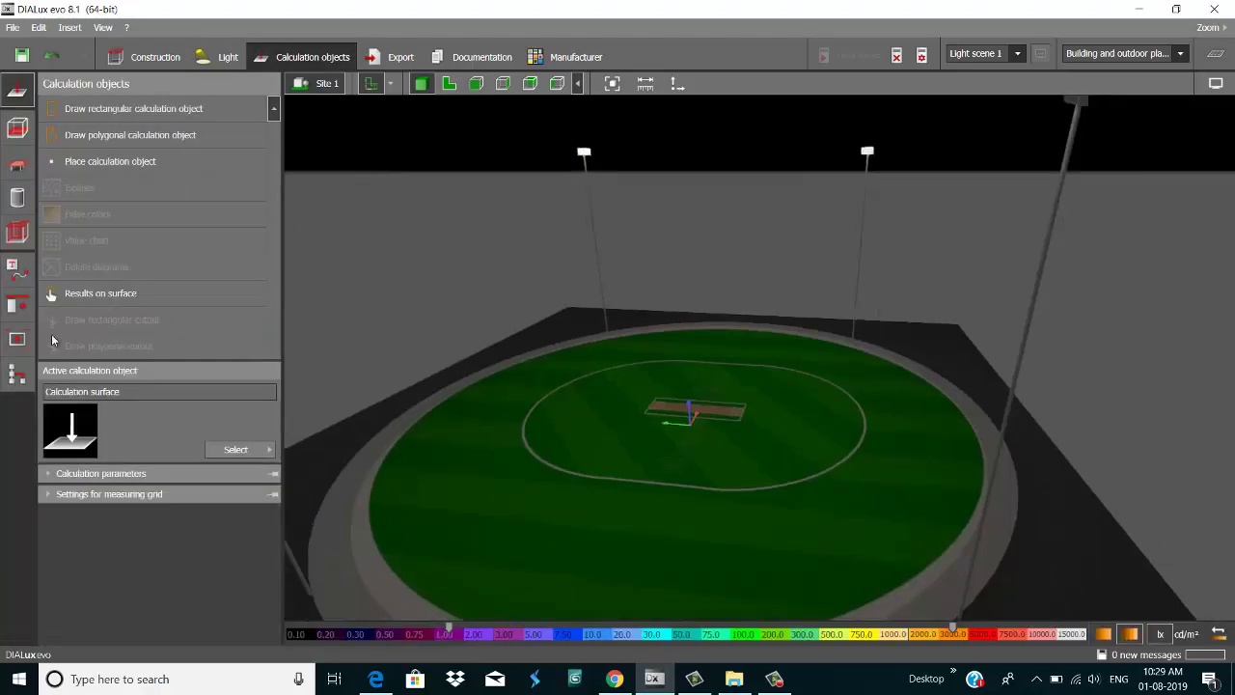
click(51, 294)
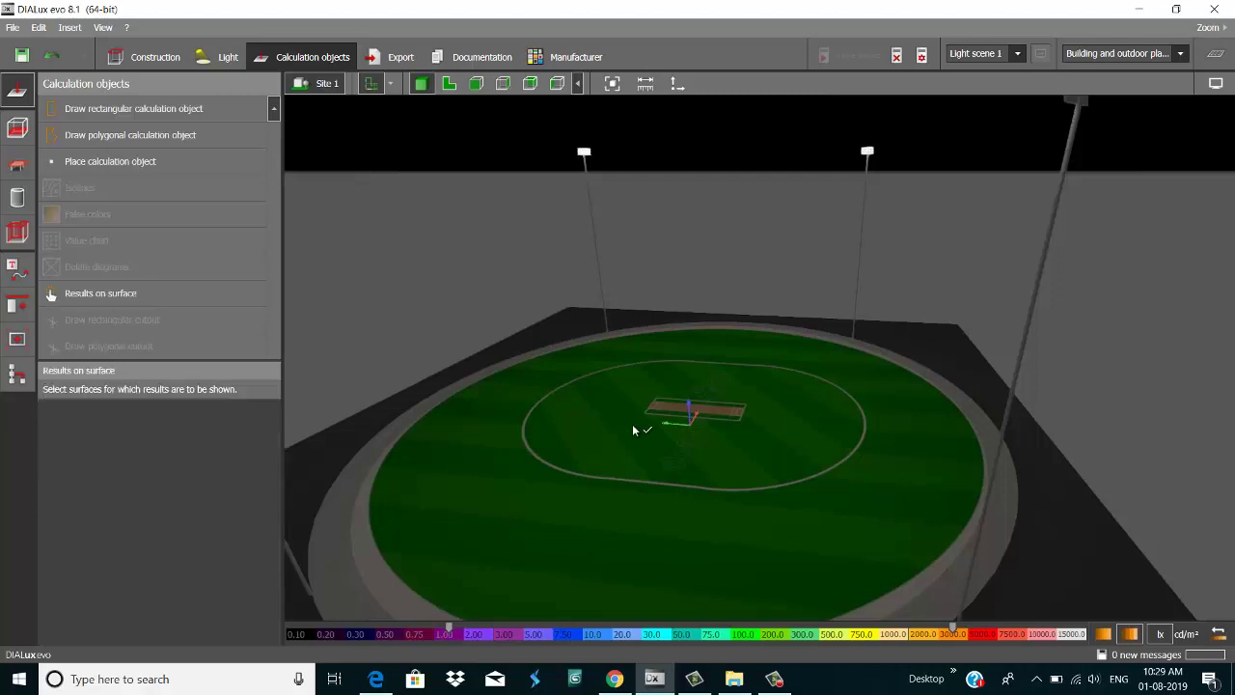
click(626, 480)
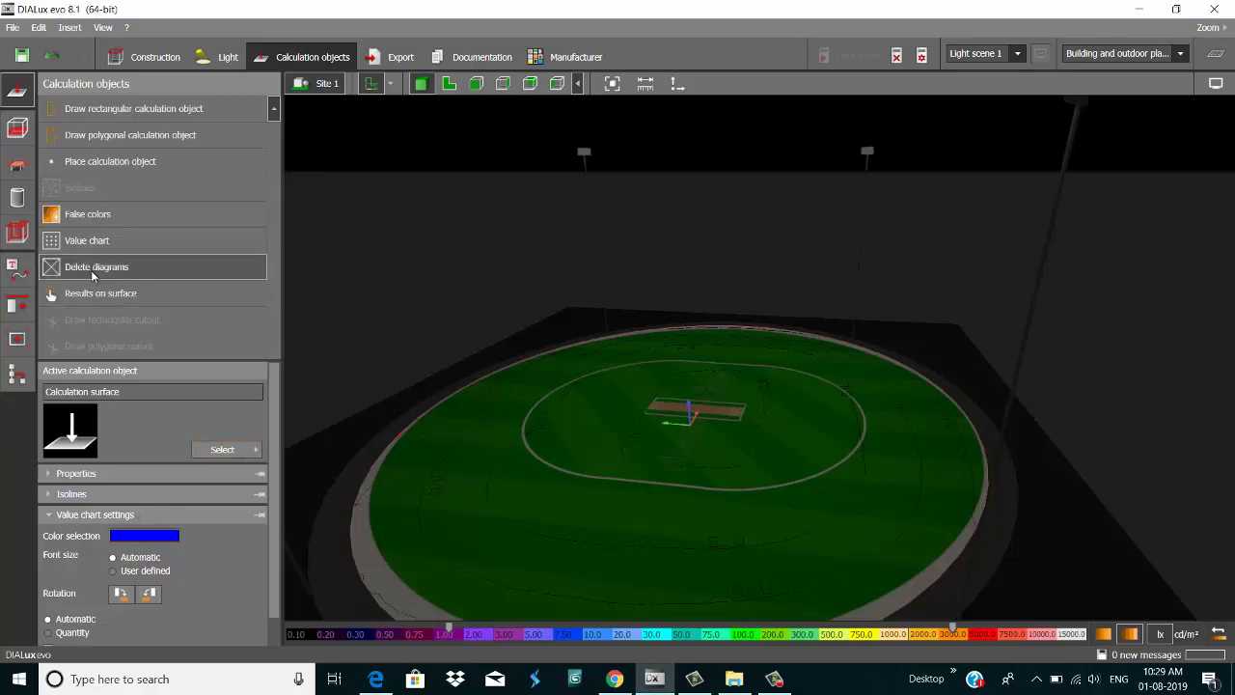
click(95, 242)
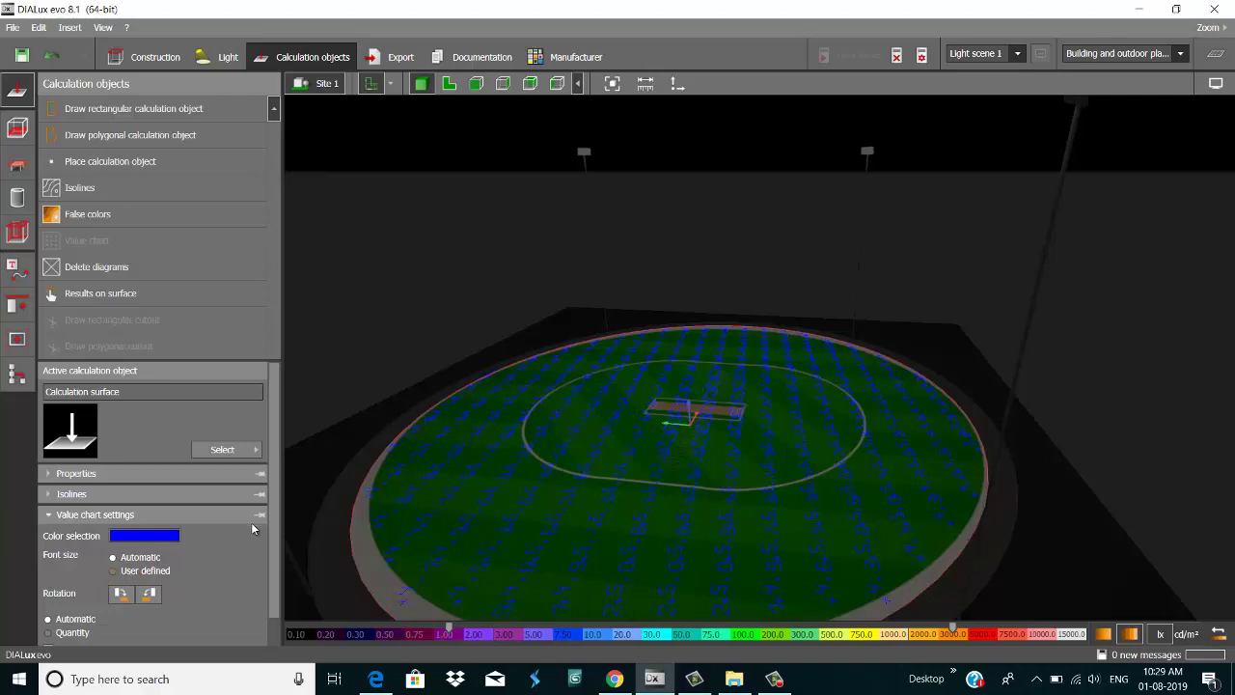
- Set the value chart's font size to user defined at 0.500 m
scroll(272, 534, down, 1)
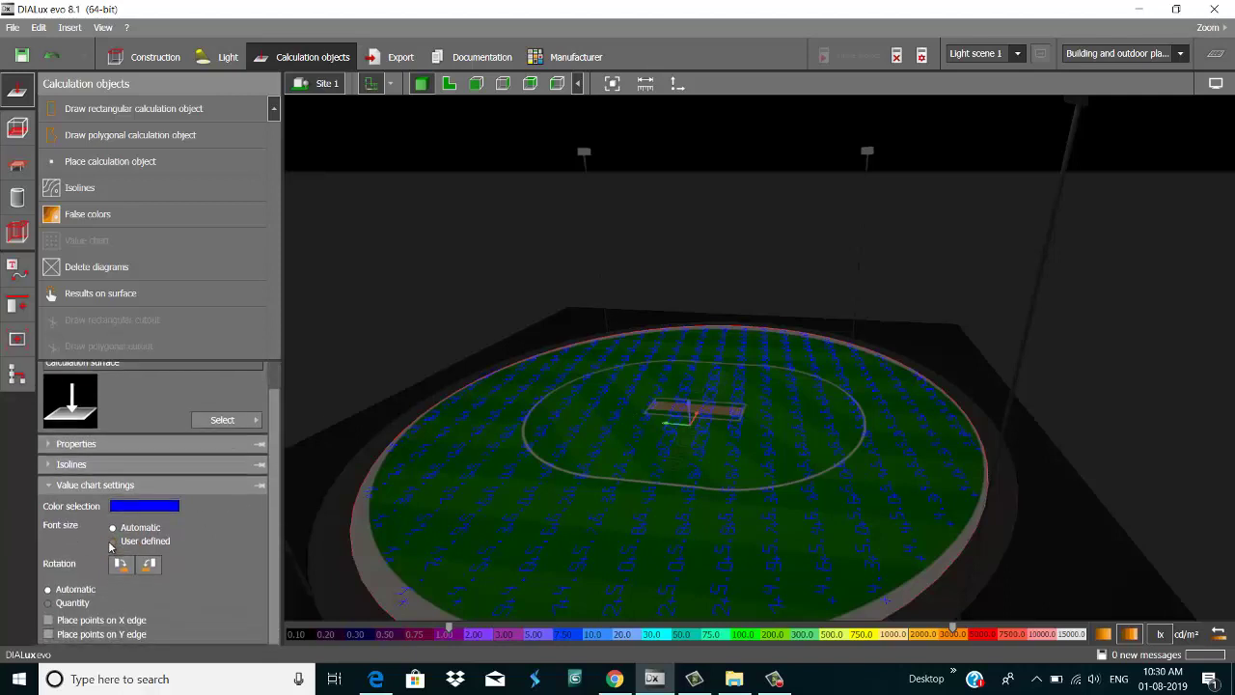
click(113, 541)
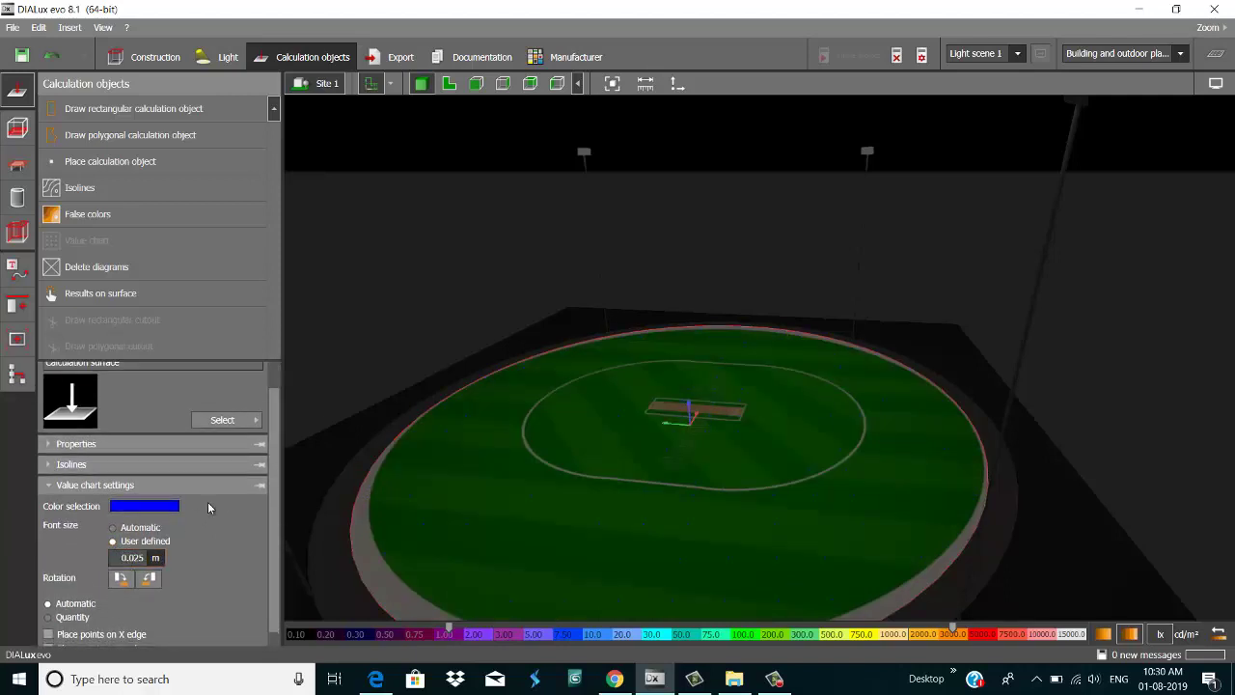
click(113, 527)
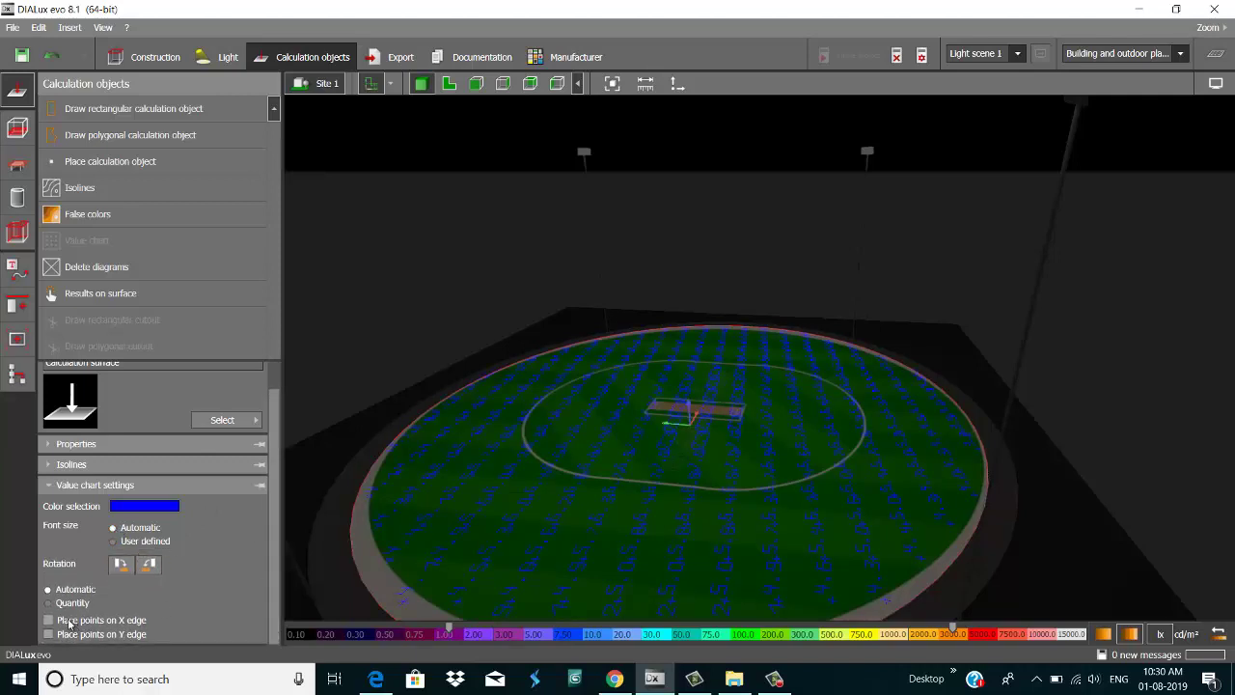
click(114, 542)
click(137, 557)
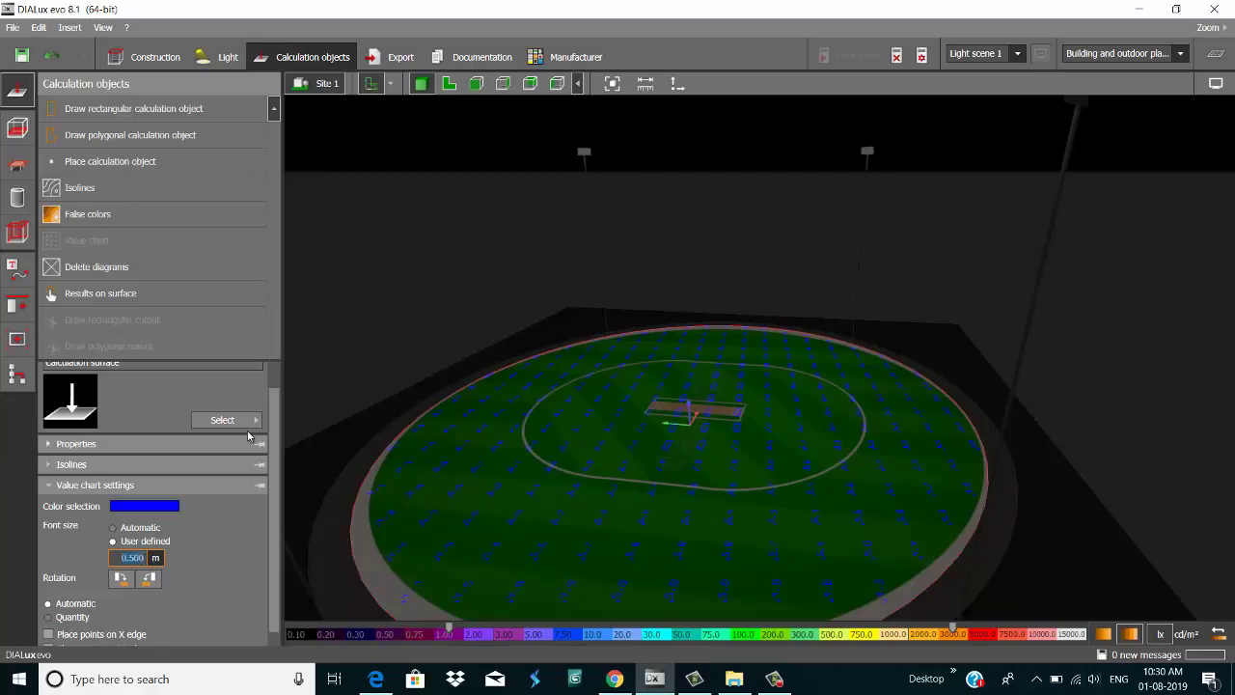
- Examine the value chart across the pitch and field, and check the luminaires on the surrounding poles
scroll(846, 347, down, 4)
scroll(757, 393, up, 3)
right_drag(800, 351, 629, 442)
scroll(629, 443, up, 2)
scroll(606, 445, up, 3)
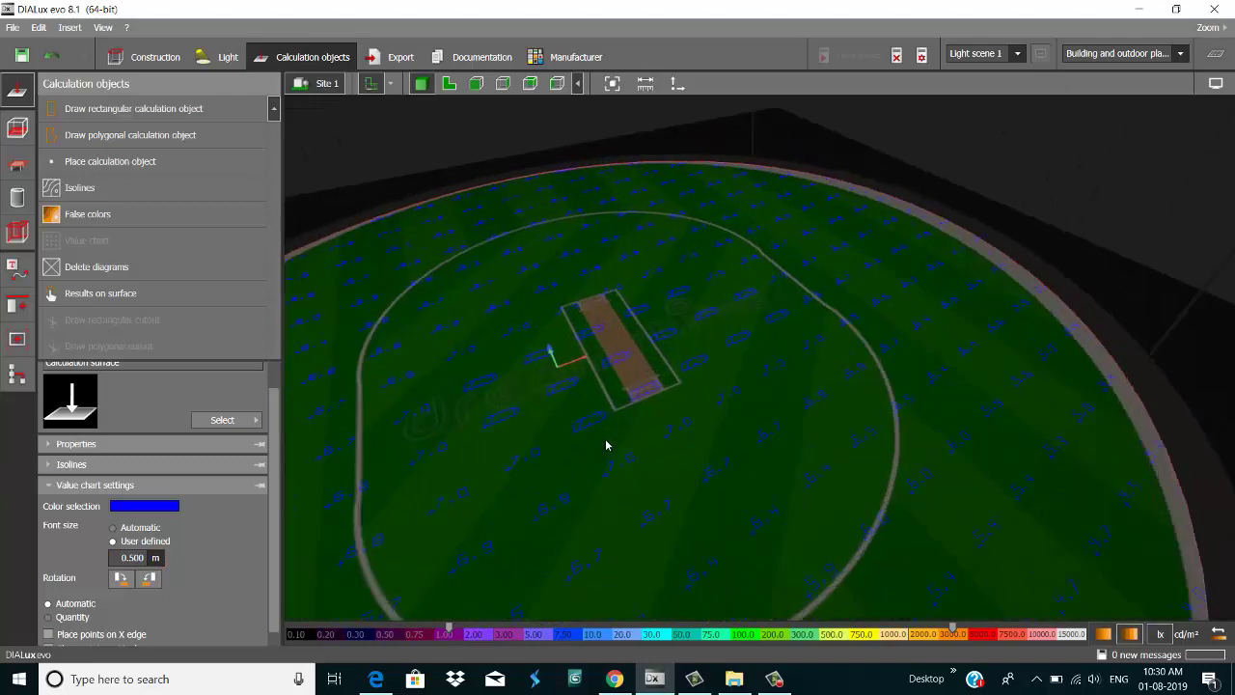
scroll(608, 440, down, 2)
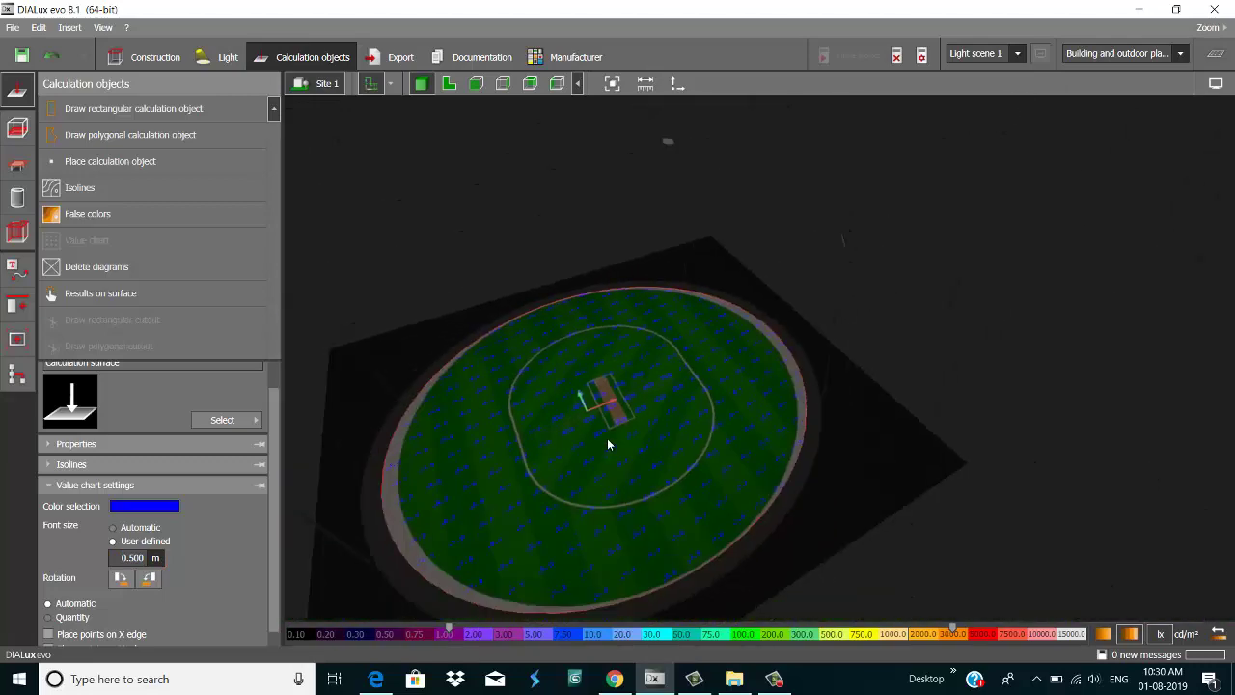
scroll(697, 309, up, 2)
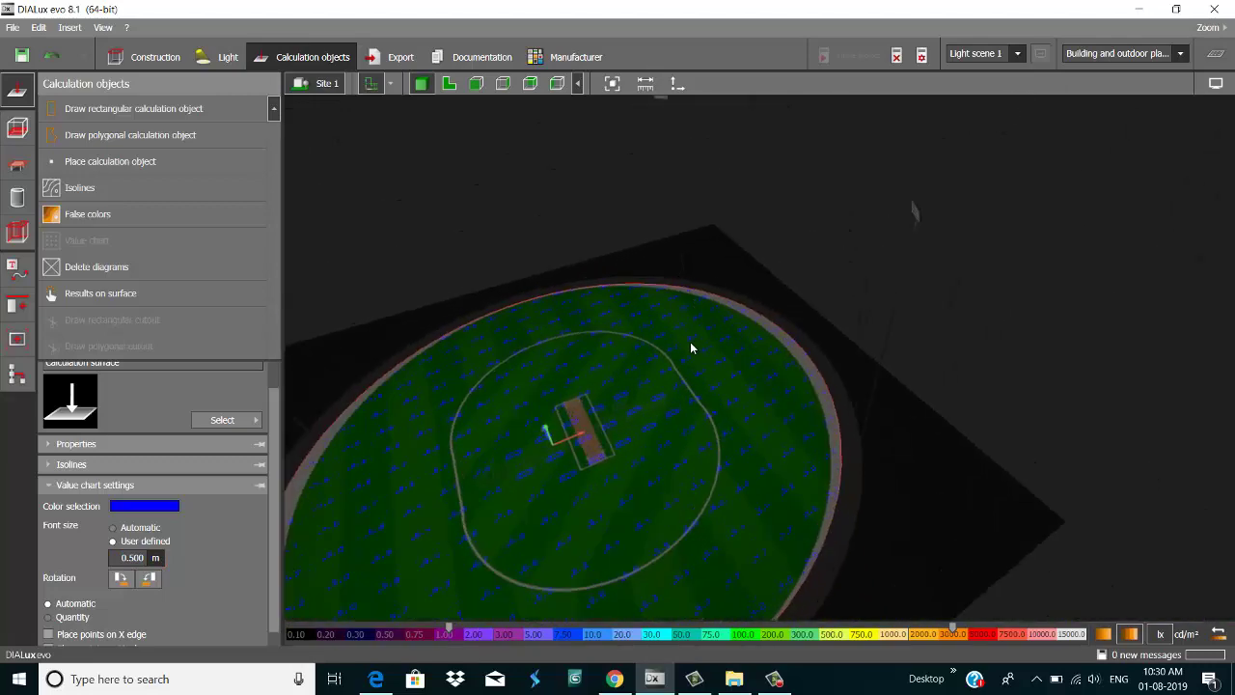
scroll(689, 386, down, 2)
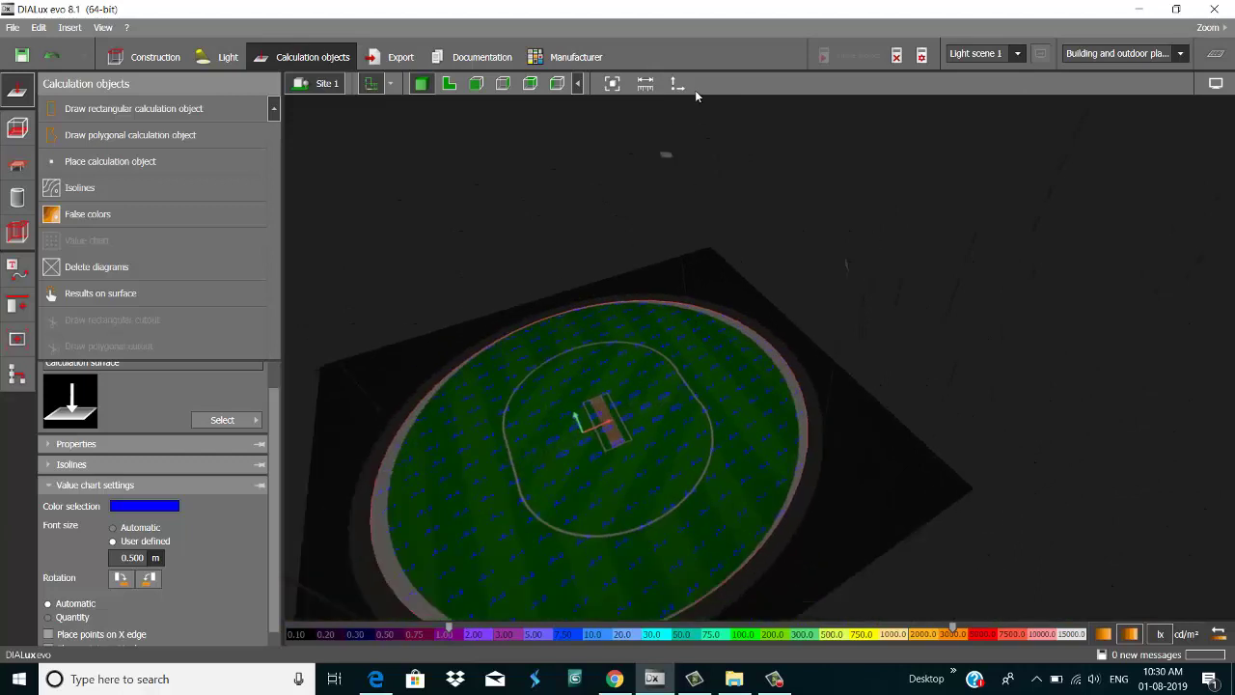
scroll(669, 155, up, 1)
scroll(669, 154, up, 2)
click(665, 153)
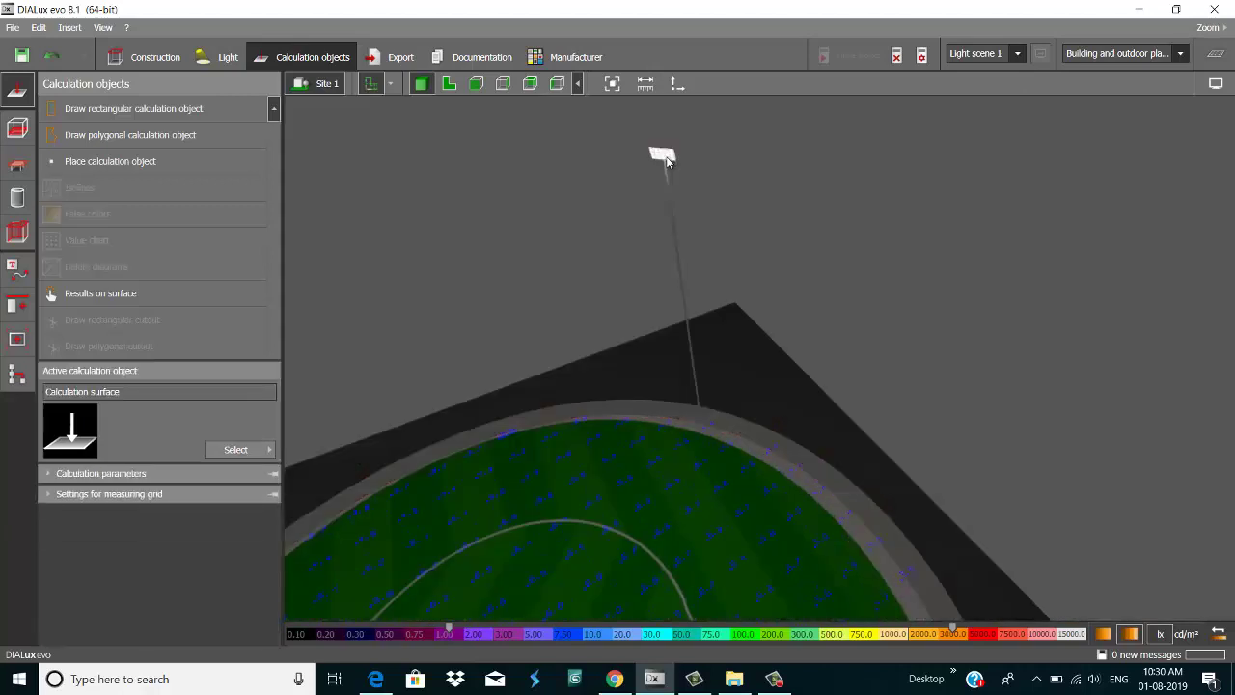
scroll(585, 268, down, 3)
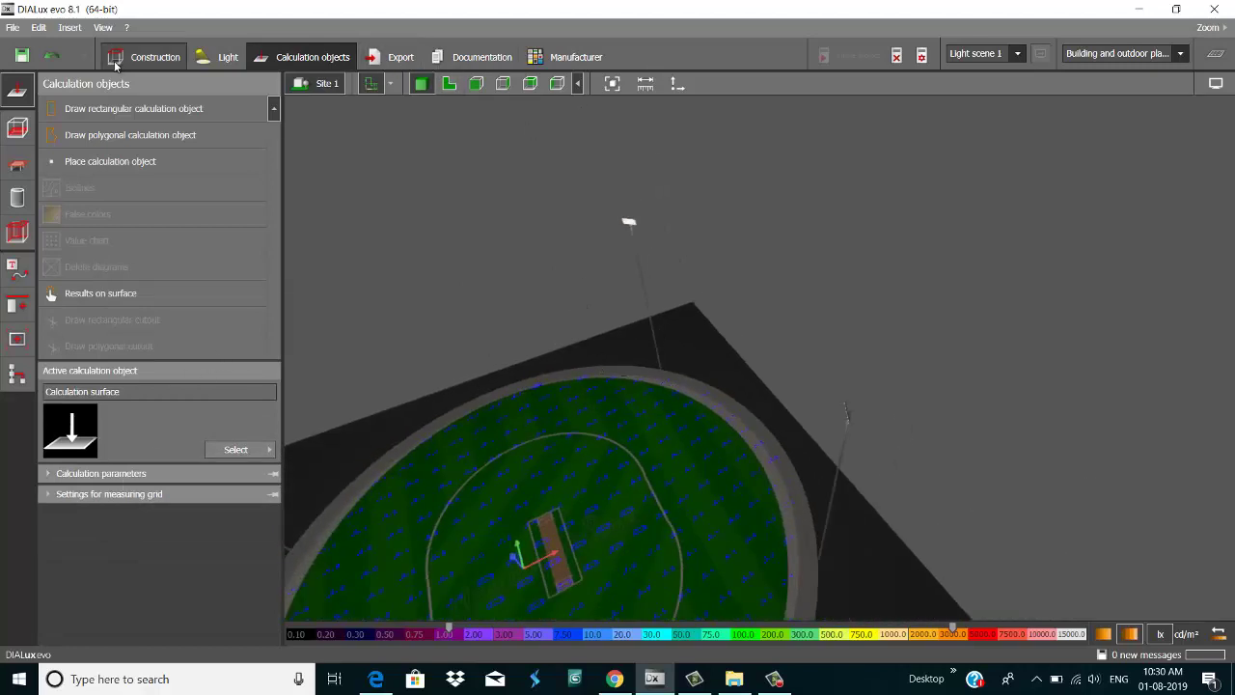
- Edit the technical planner documentation outputs and include the project-level Views page
click(476, 58)
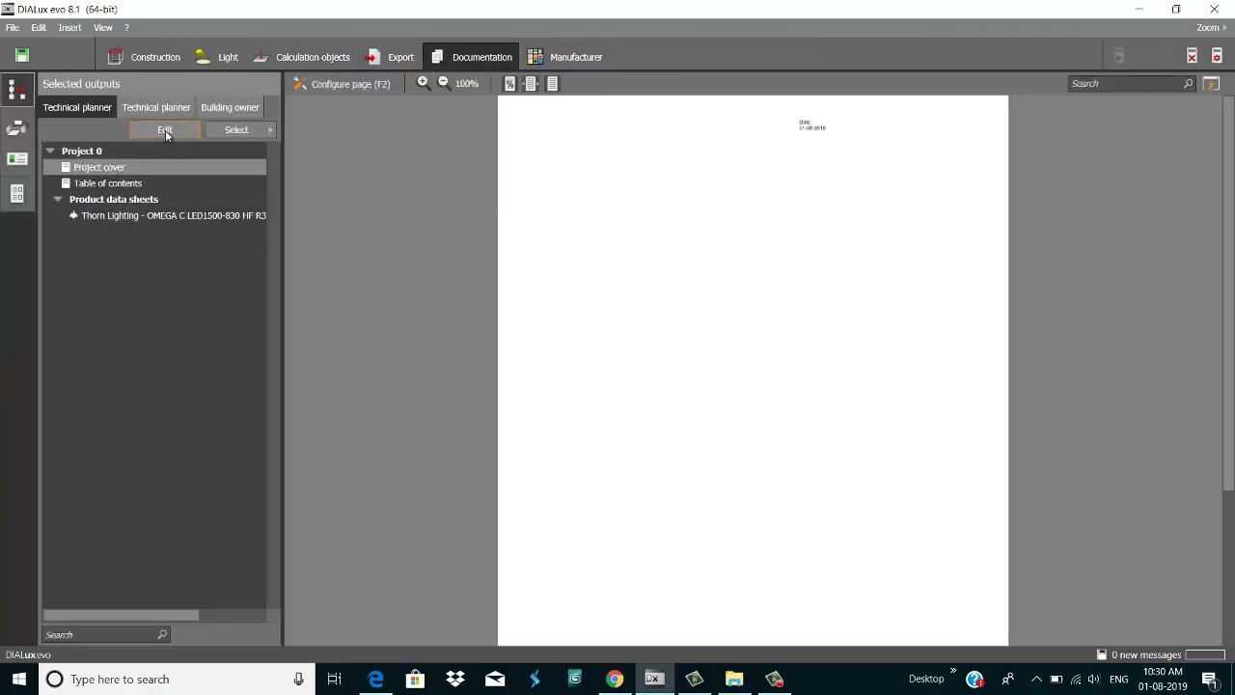
click(165, 130)
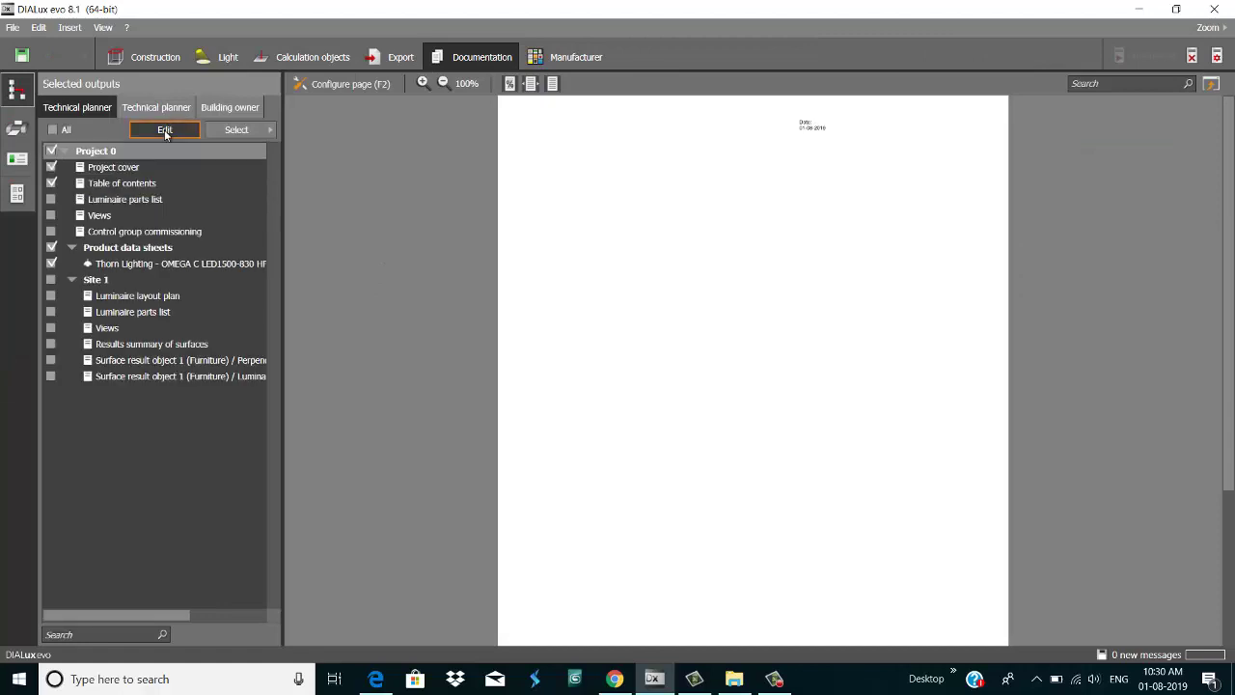
click(50, 215)
- Display the construction scene without the calculated light rendering and frame the whole stadium with all four poles
click(174, 60)
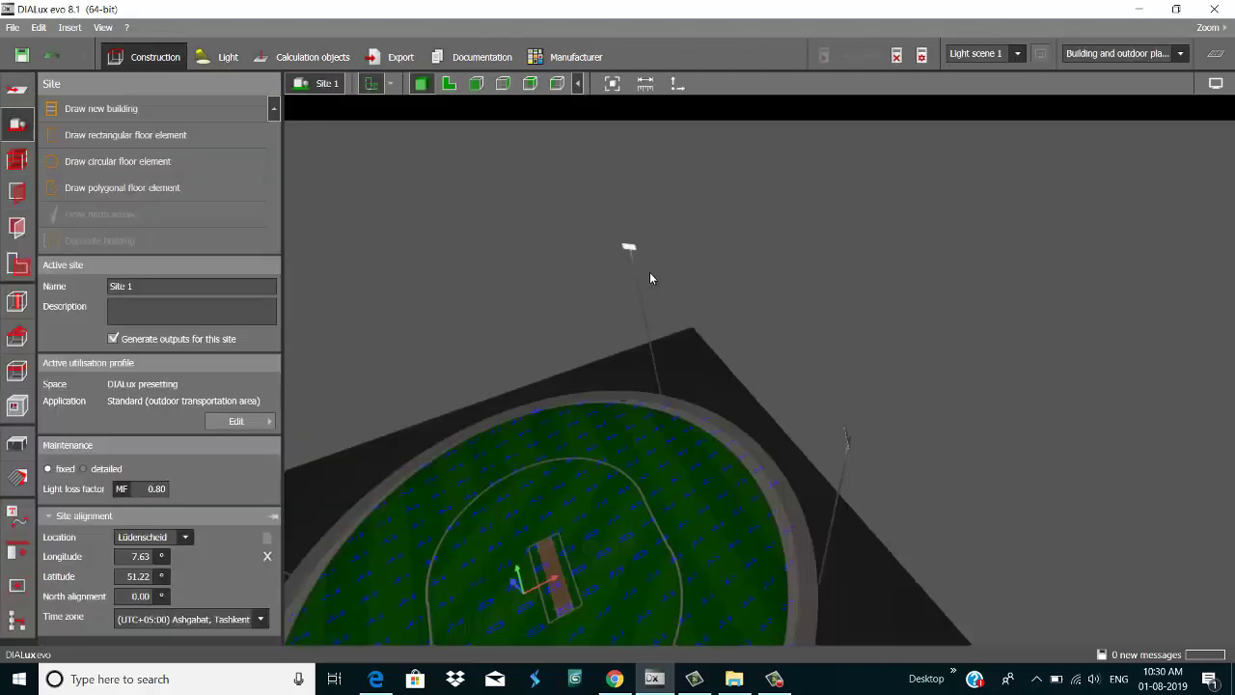
click(1216, 82)
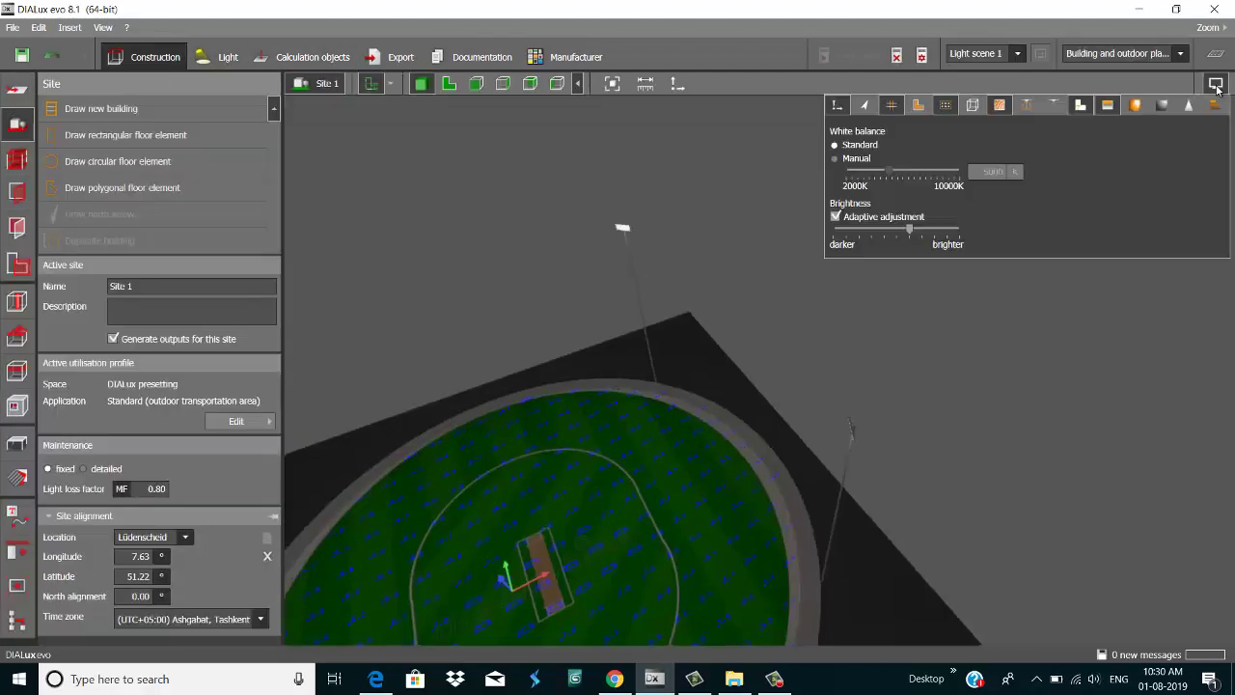
click(1164, 105)
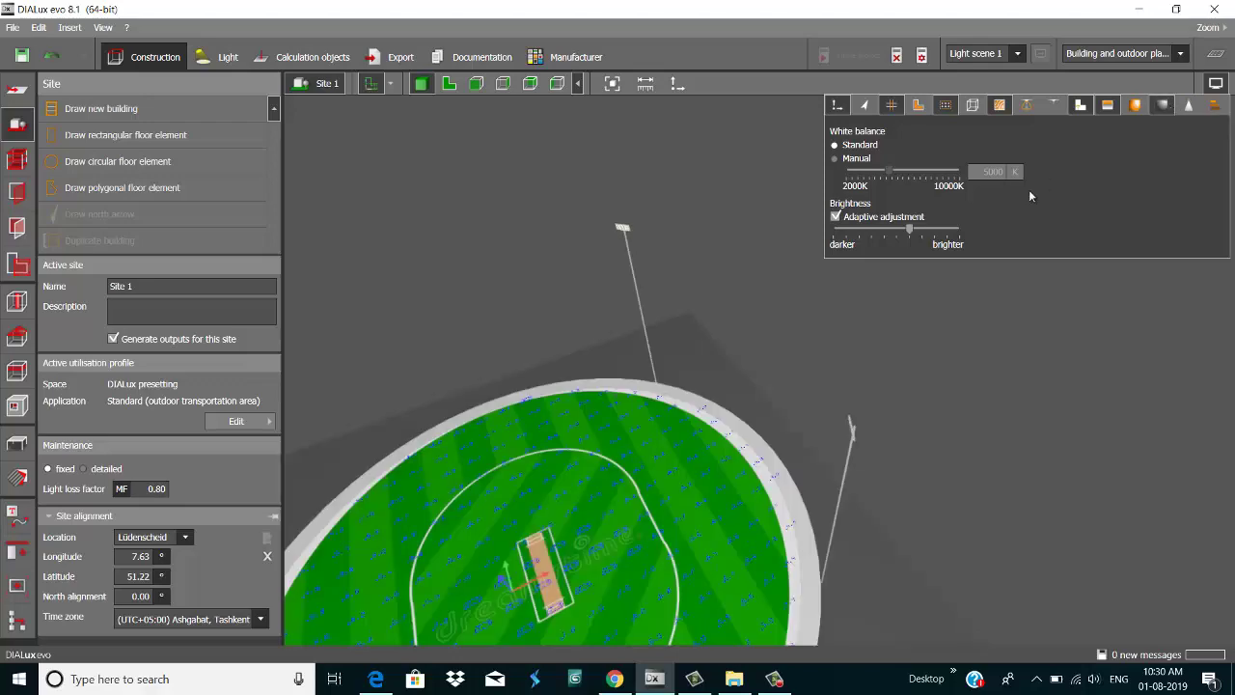
click(471, 458)
drag(483, 468, 649, 464)
scroll(647, 462, down, 2)
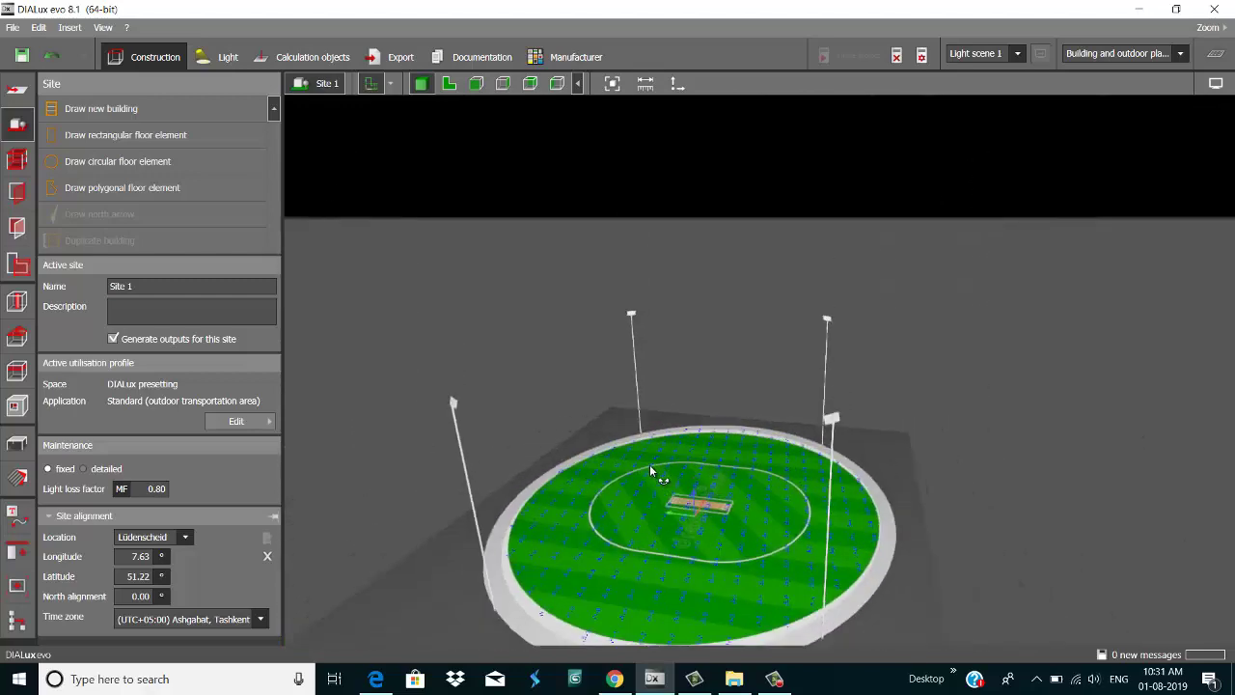
- Save the current overview of the whole stadium as a new view
click(15, 553)
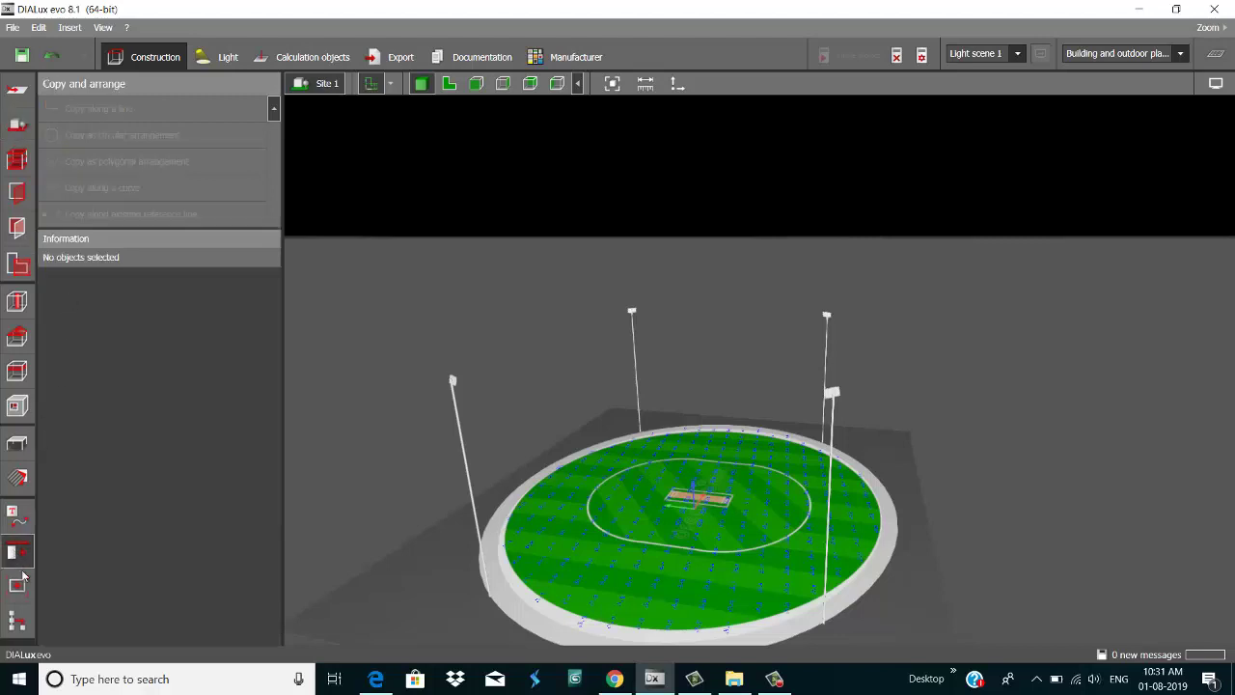
click(12, 587)
click(107, 106)
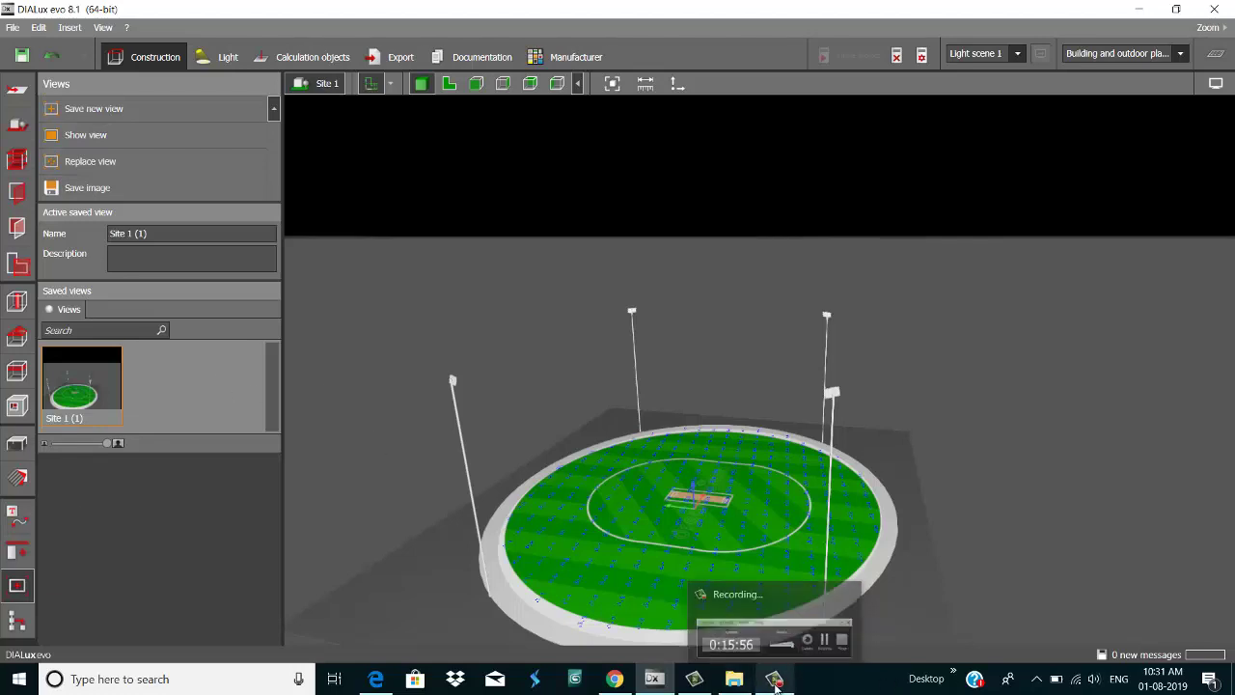
click(776, 681)
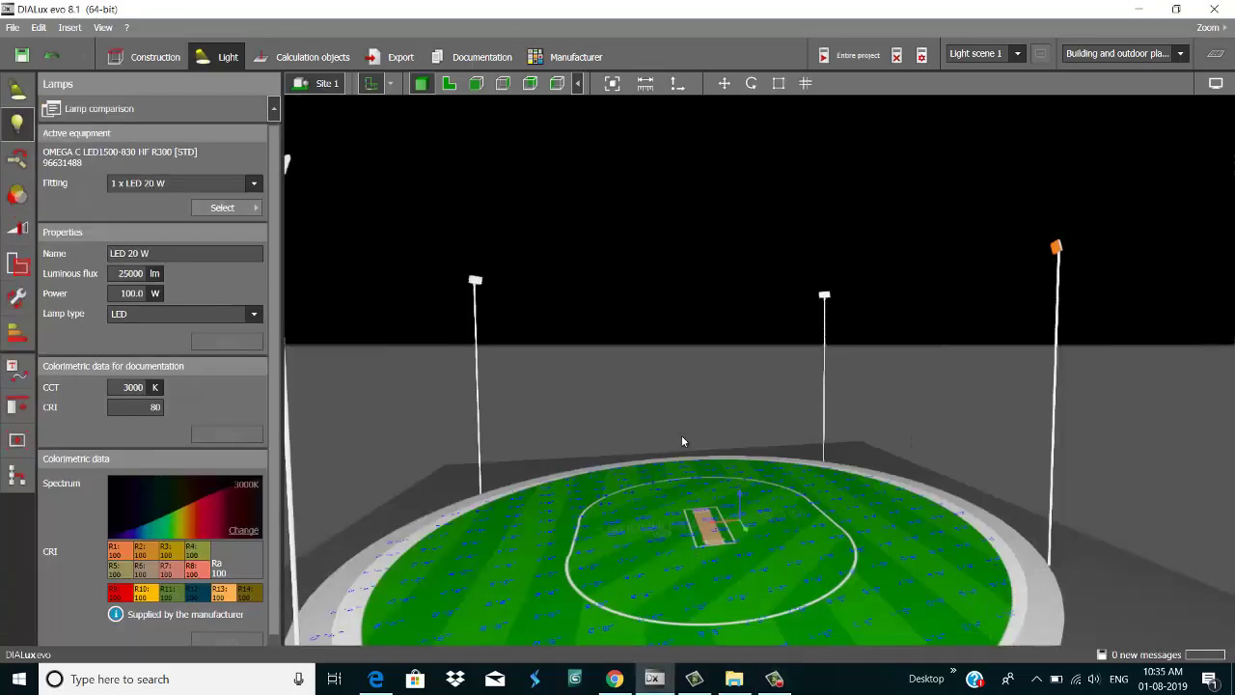
- Calculate the lighting for the entire project
right_drag(681, 435, 924, 484)
scroll(916, 484, up, 2)
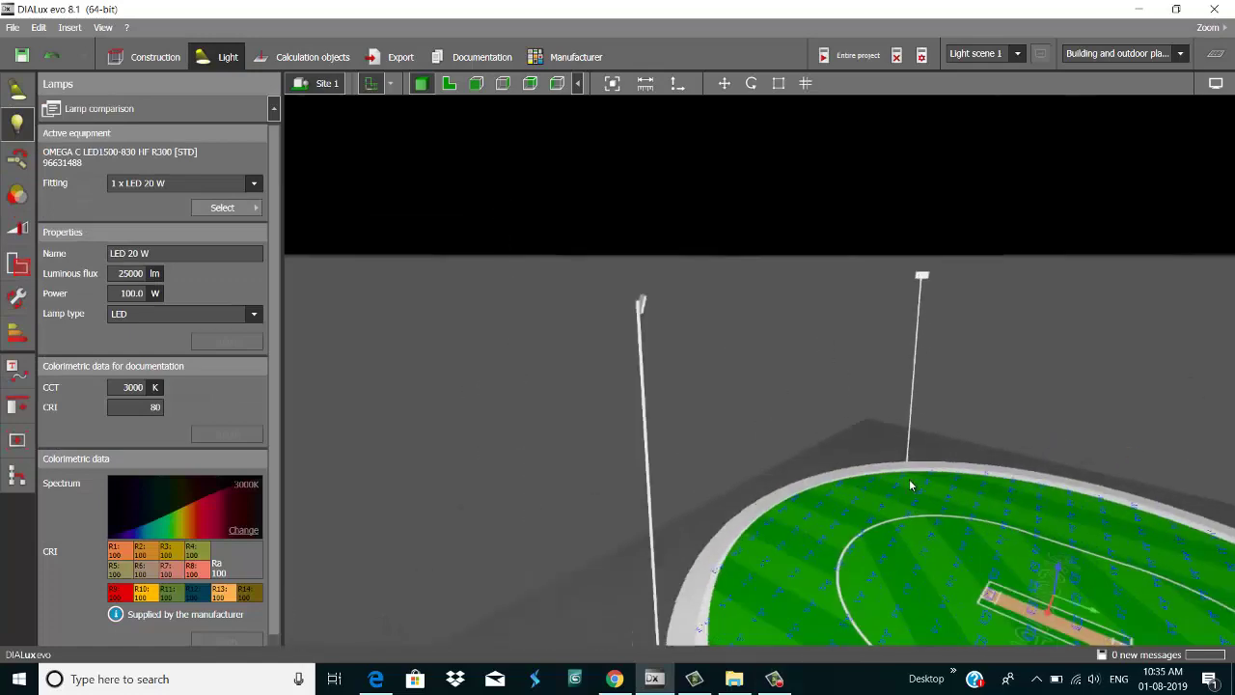
scroll(910, 485, down, 2)
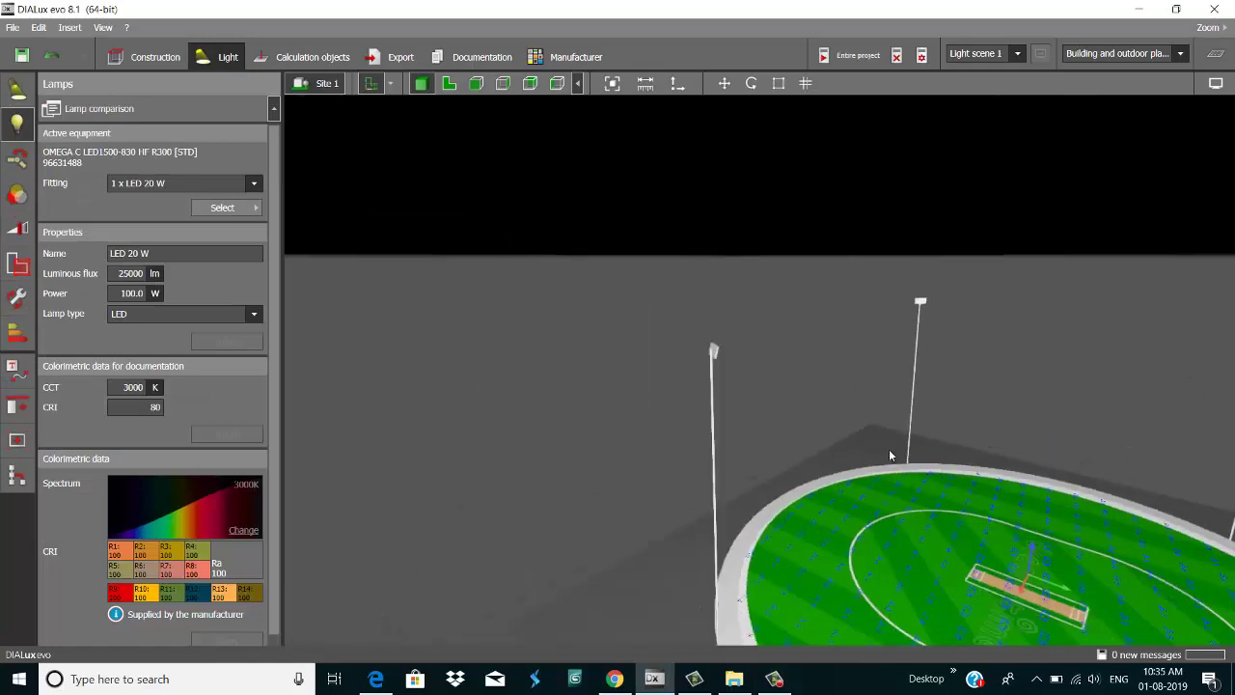
click(896, 56)
click(833, 59)
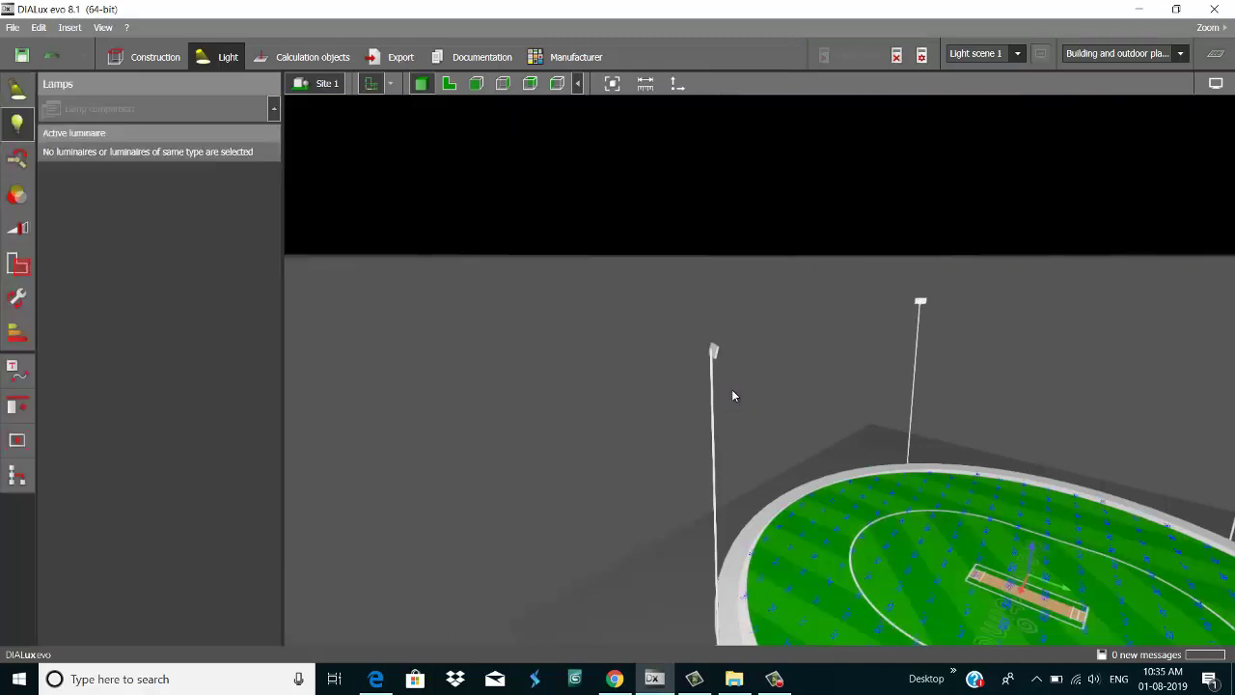
- Show the results overview and examine the calculated field values in the 3D scene
scroll(882, 438, down, 3)
scroll(914, 498, up, 3)
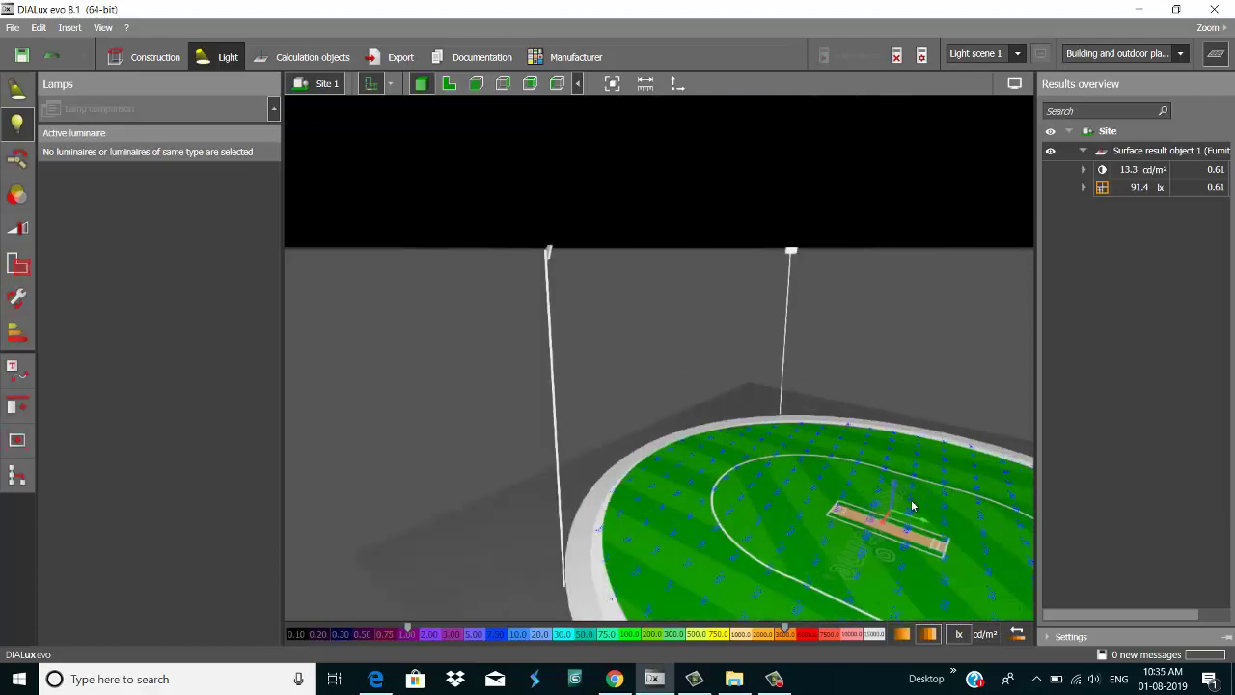
right_drag(874, 483, 663, 511)
drag(664, 512, 671, 519)
drag(526, 511, 678, 483)
- Examine the calculated values across the whole field and the four pole positions in the floor plan view
click(449, 85)
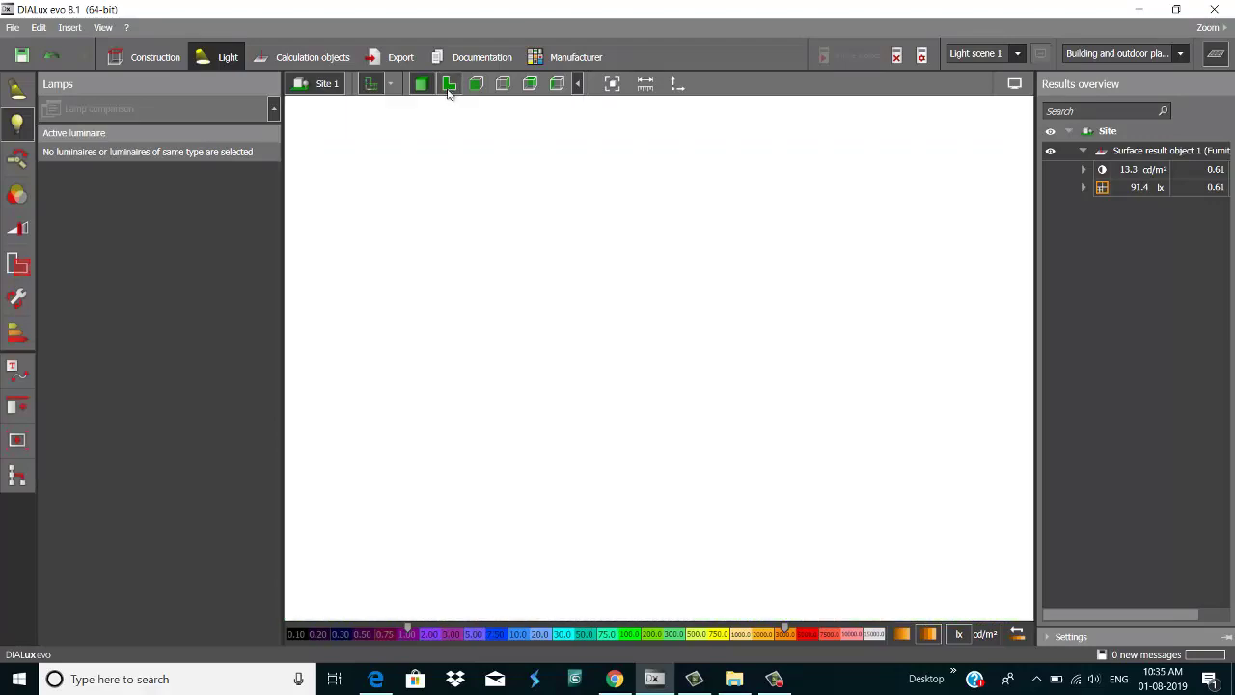
scroll(777, 164, down, 3)
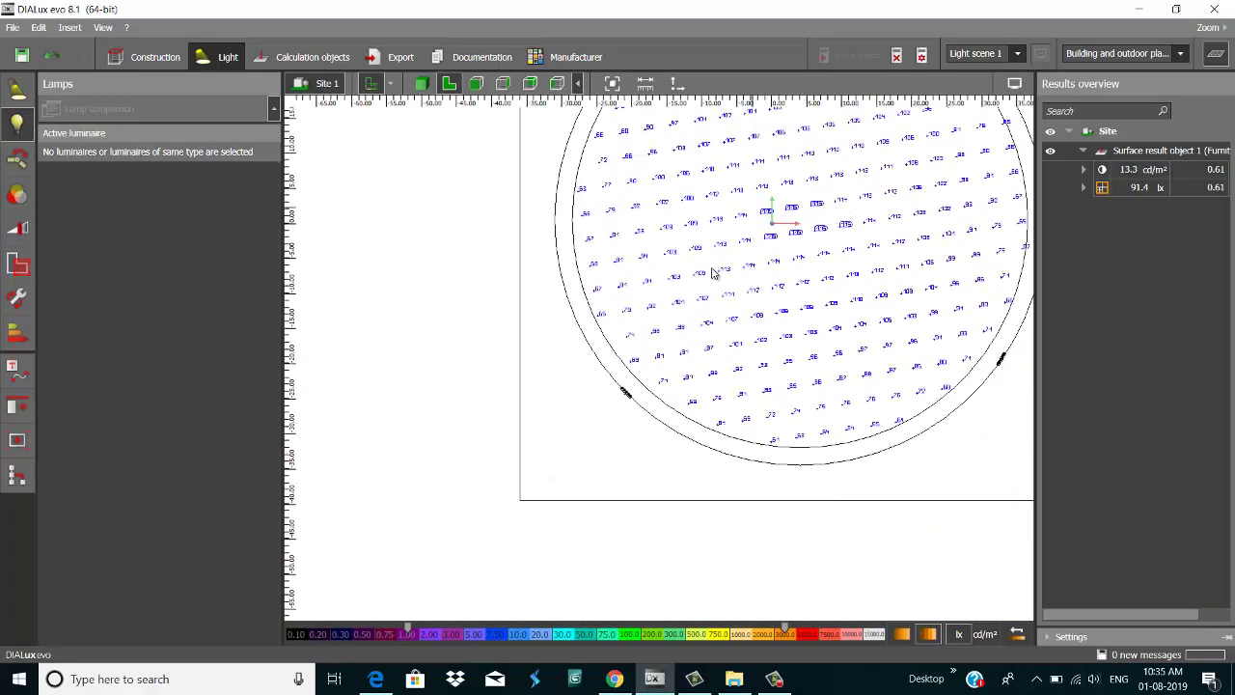
middle_drag(791, 217, 744, 307)
scroll(744, 310, up, 5)
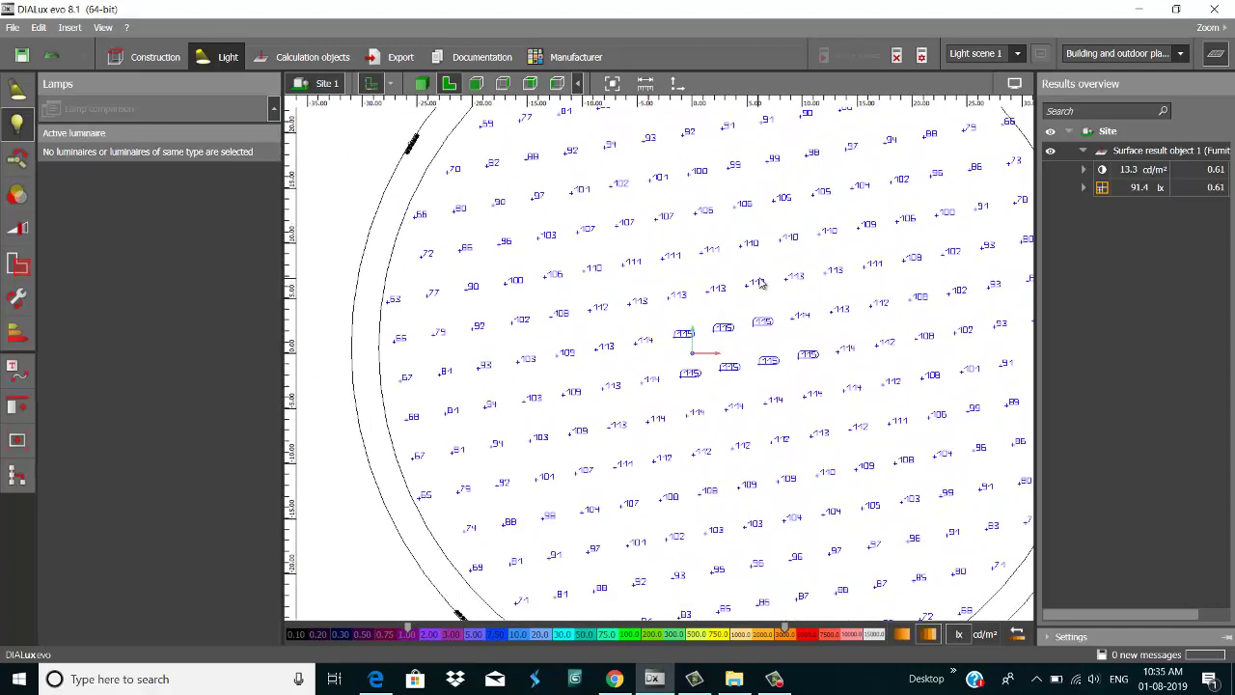
scroll(761, 283, down, 1)
scroll(761, 284, up, 1)
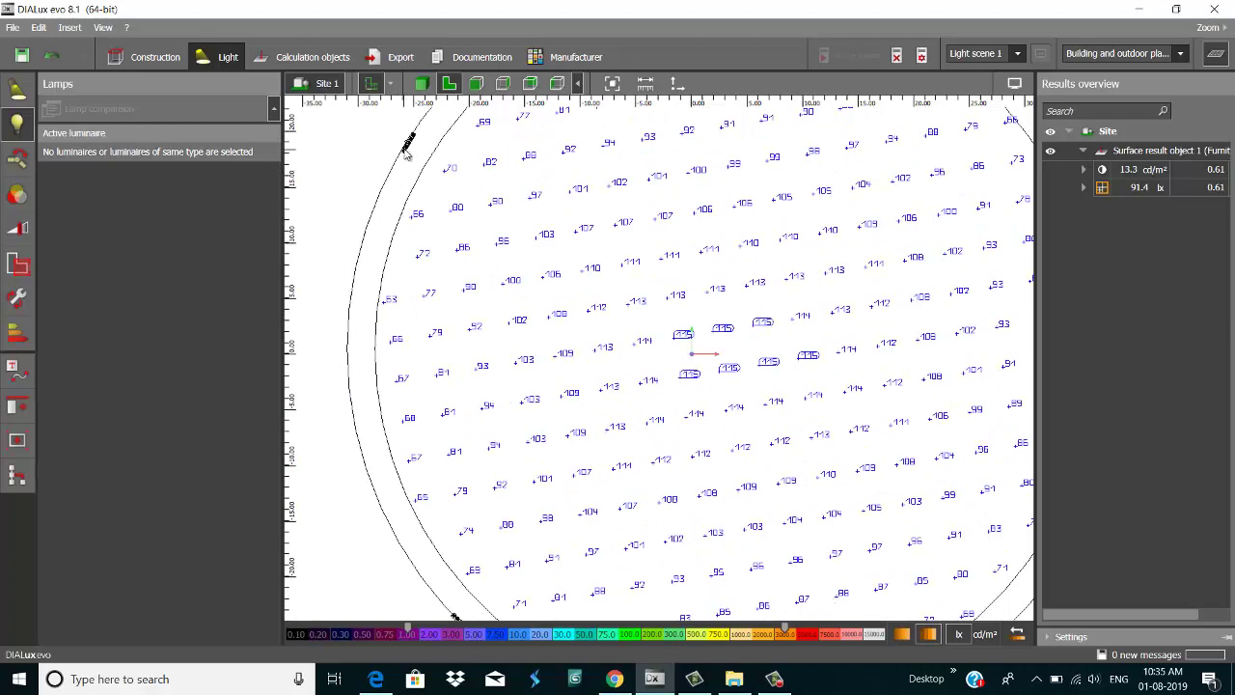
scroll(719, 273, down, 5)
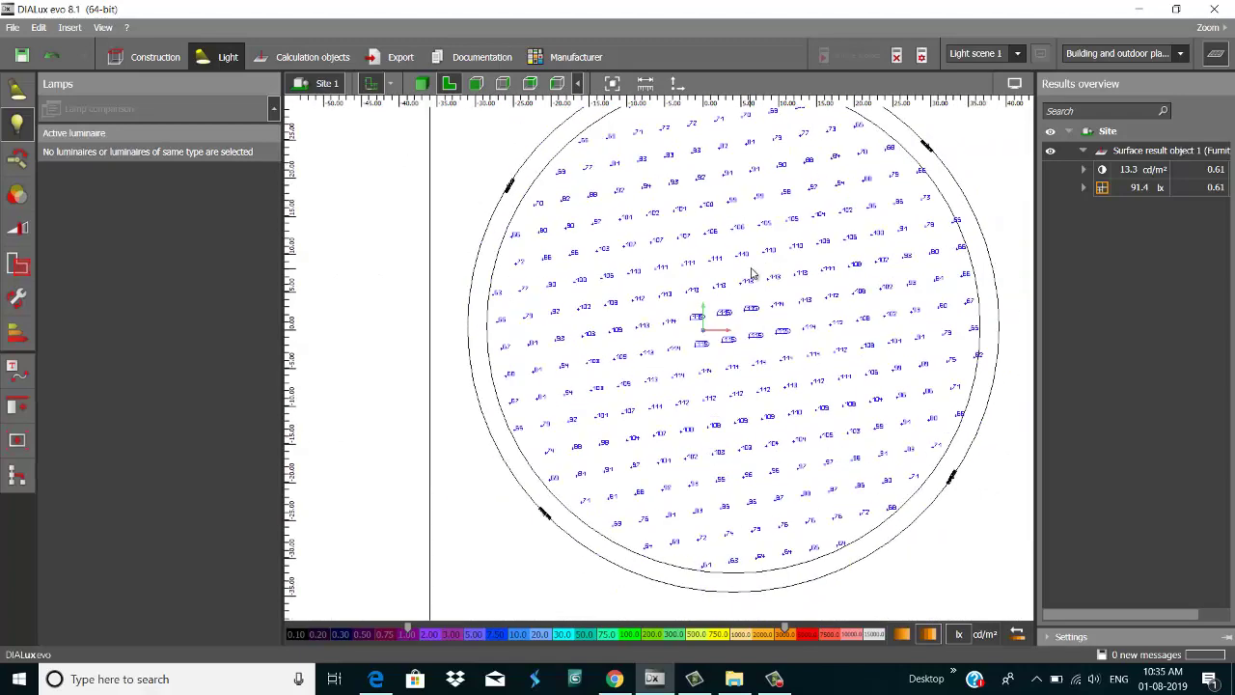
scroll(753, 275, up, 2)
scroll(753, 275, up, 2)
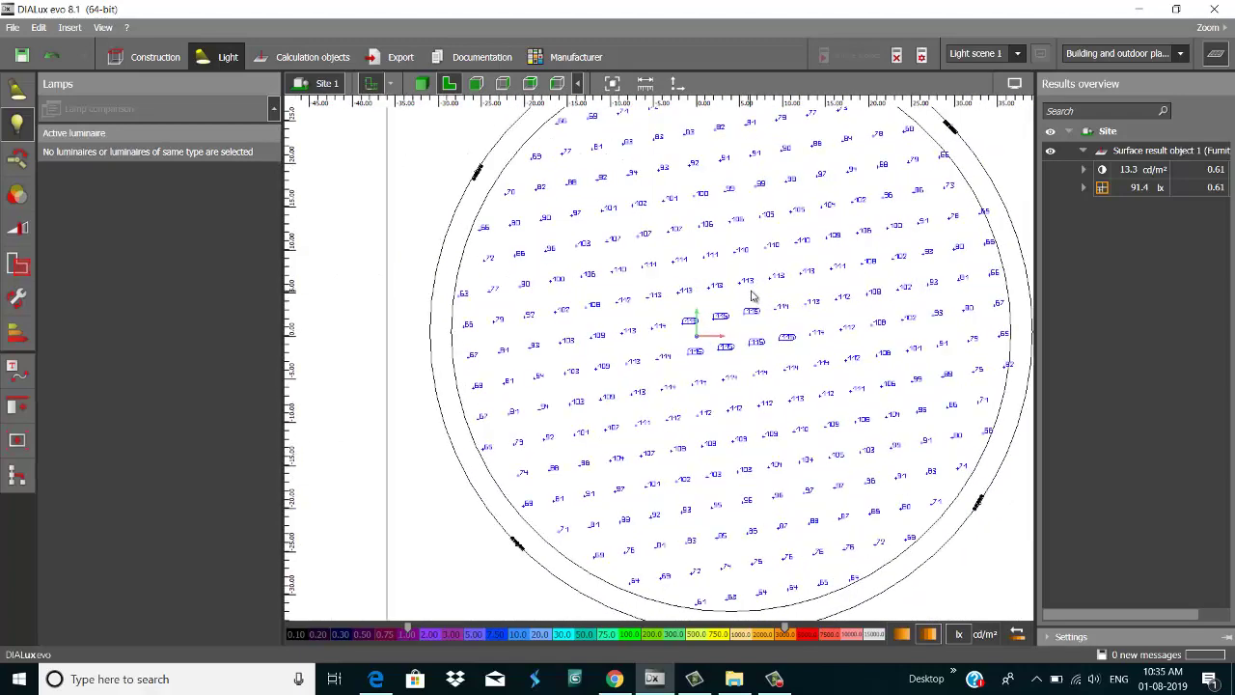
scroll(706, 317, down, 4)
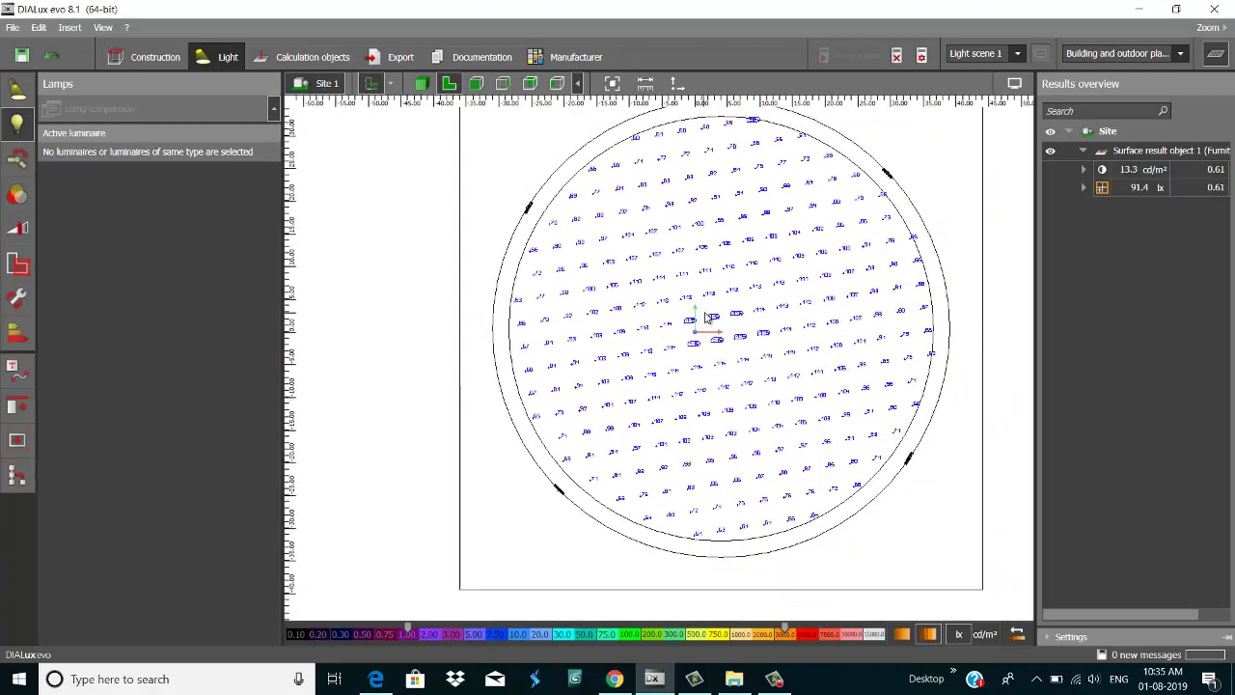
scroll(738, 261, up, 2)
scroll(738, 261, down, 1)
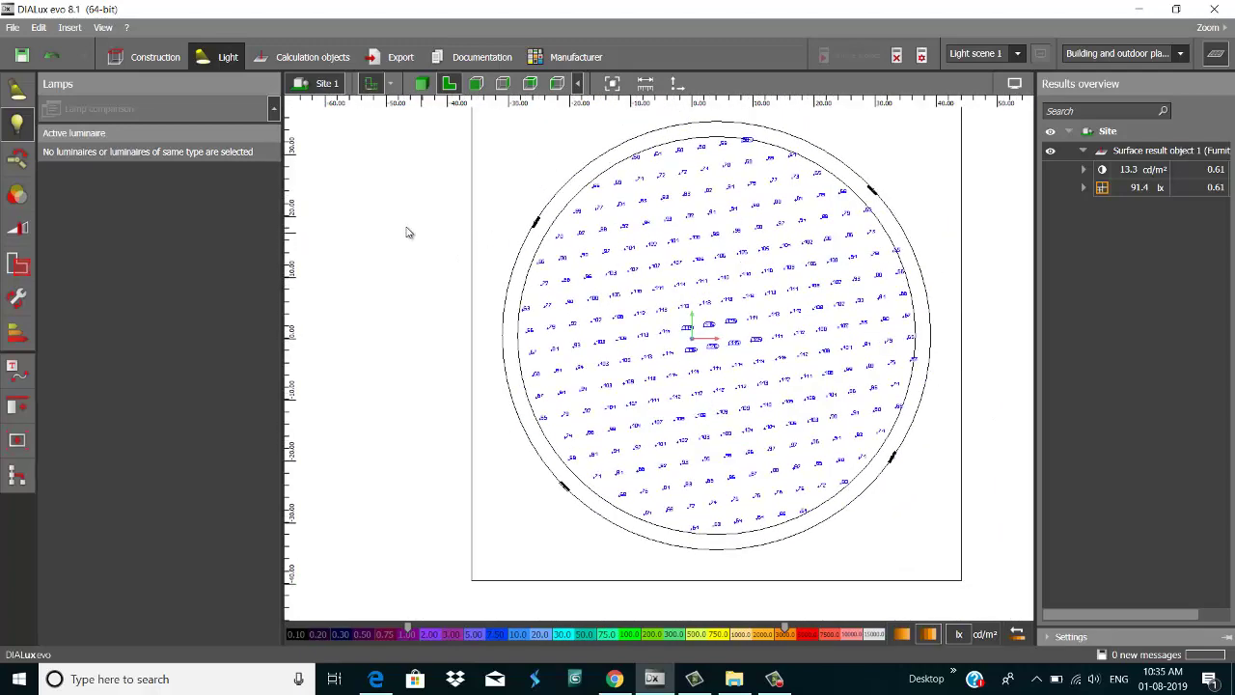
- Return to the 3D construction scene, hide the results overview and display the calculated light rendering
click(473, 57)
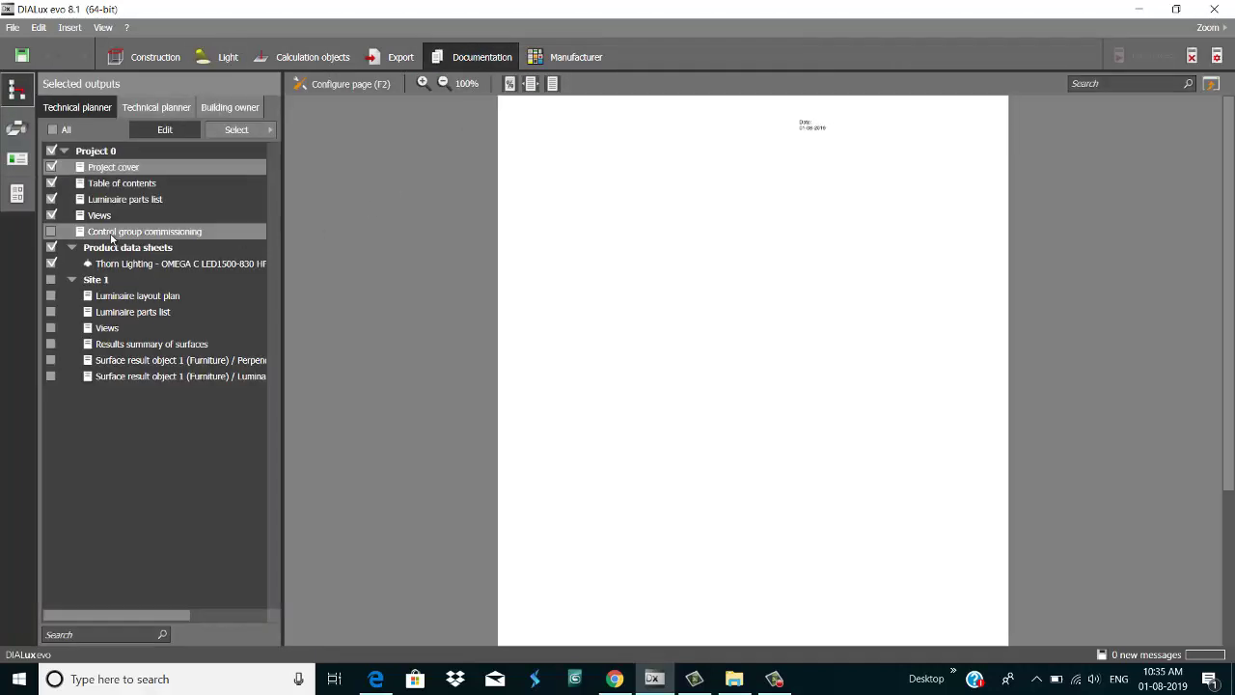
click(157, 57)
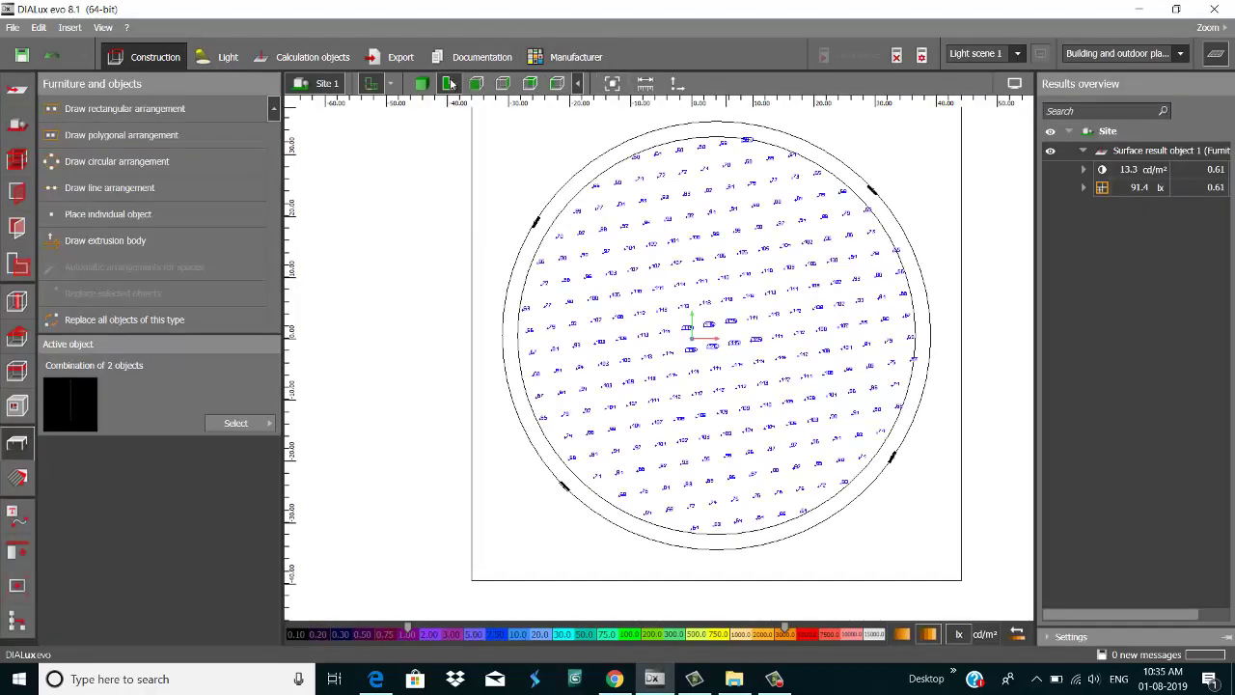
click(421, 84)
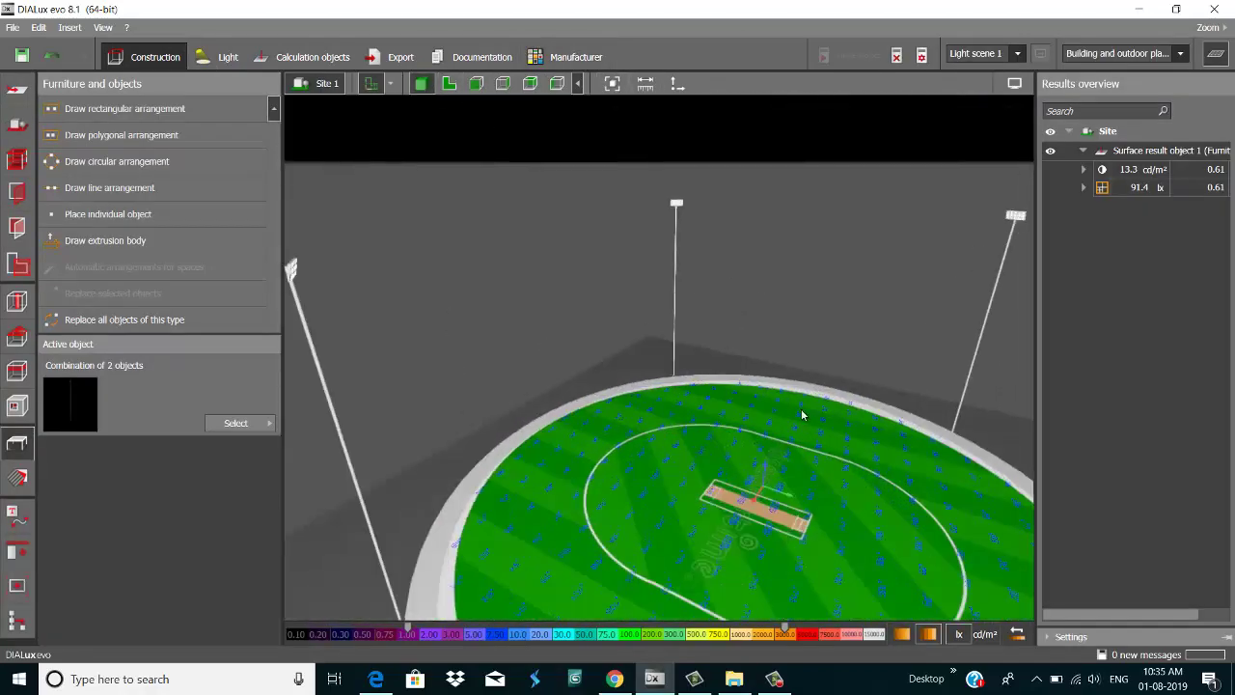
click(1217, 55)
click(1215, 84)
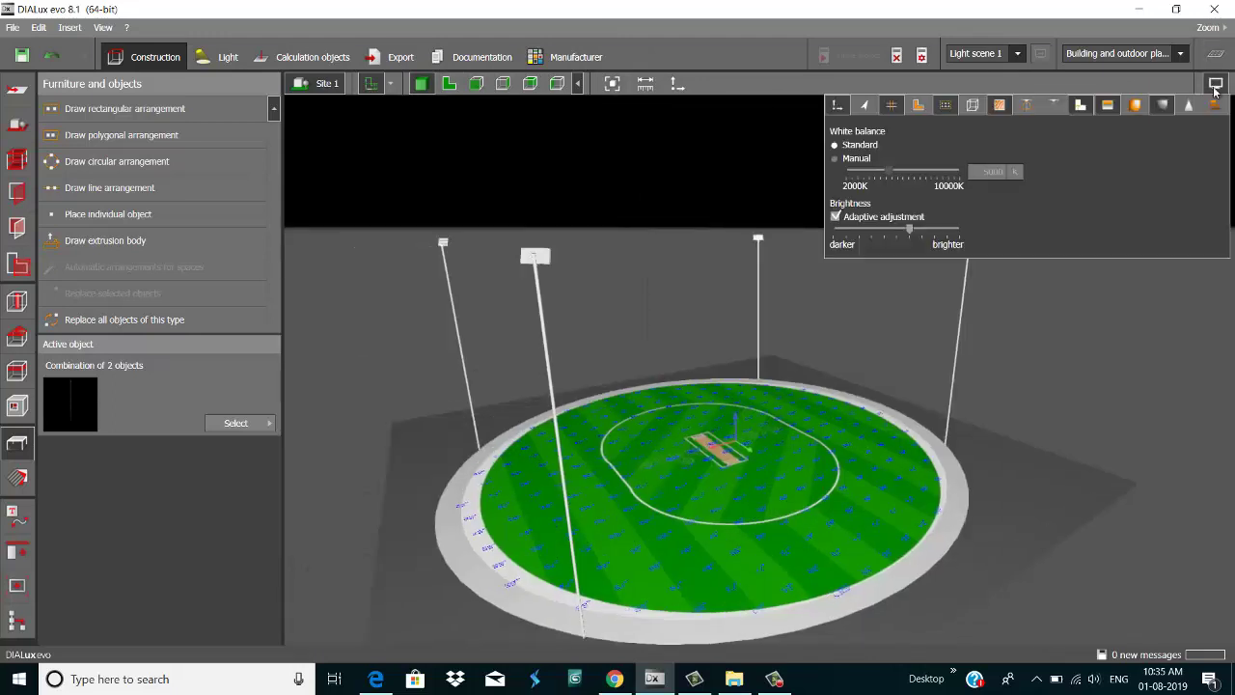
click(1161, 107)
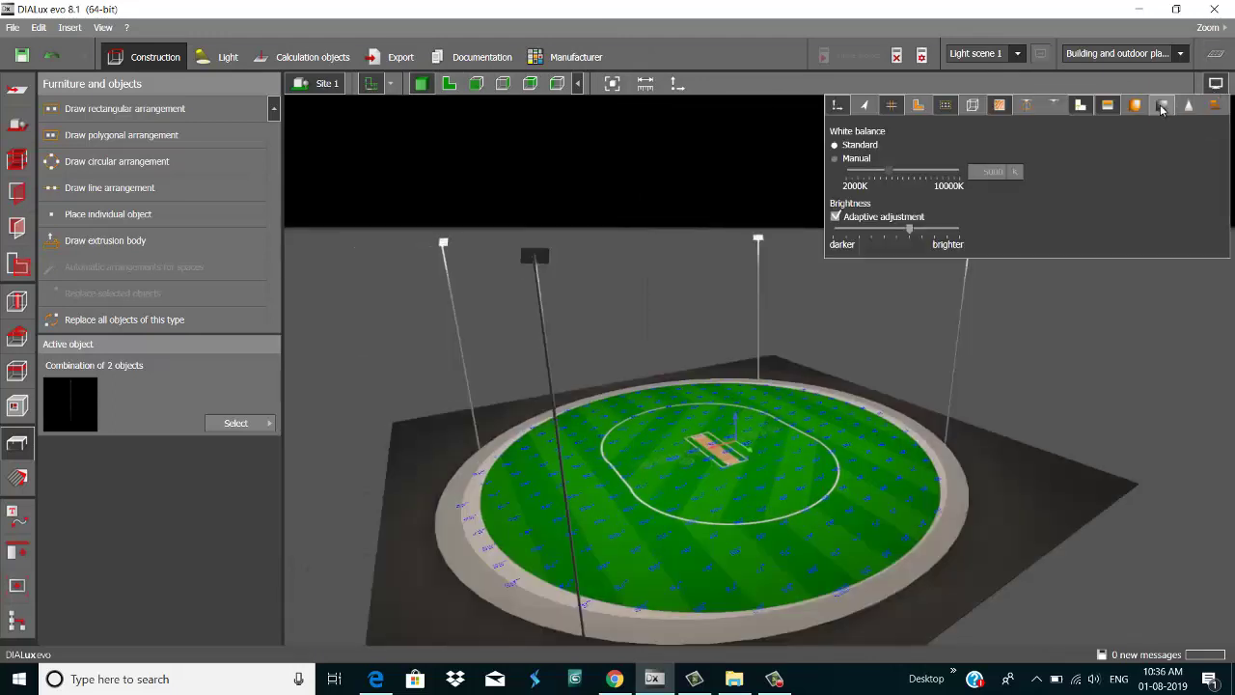
click(670, 333)
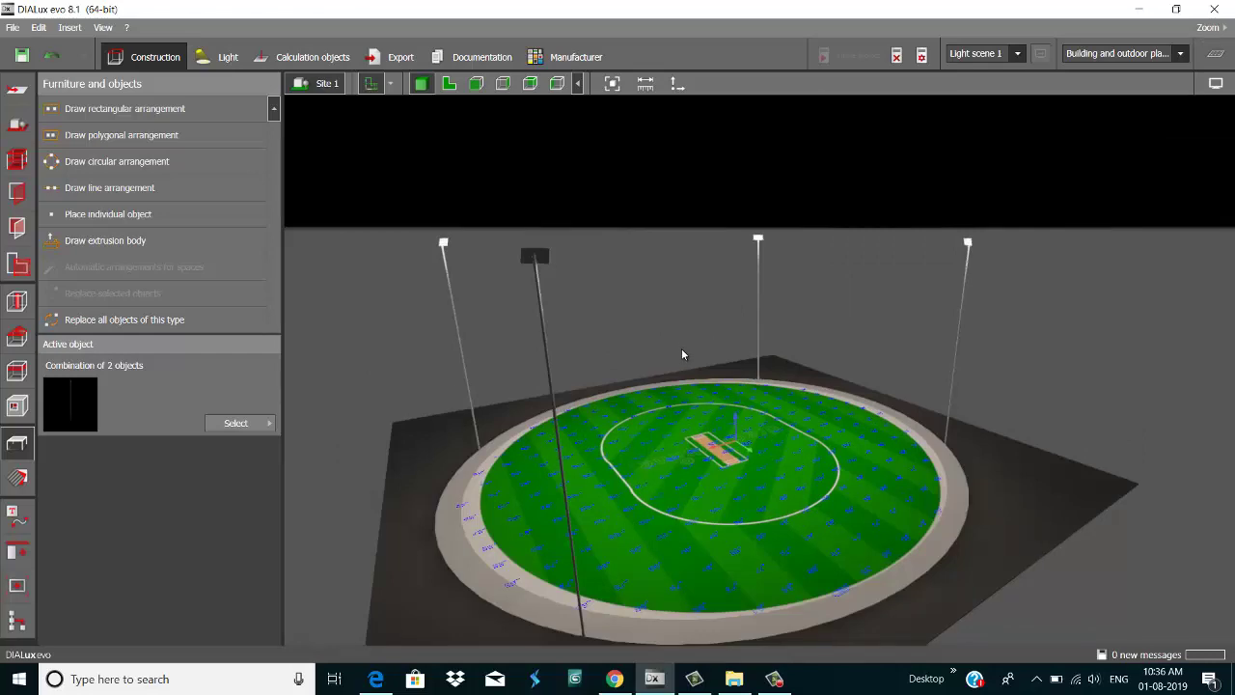
- Save the rendered overview of the stadium with all four poles as a new view
right_drag(659, 299, 705, 383)
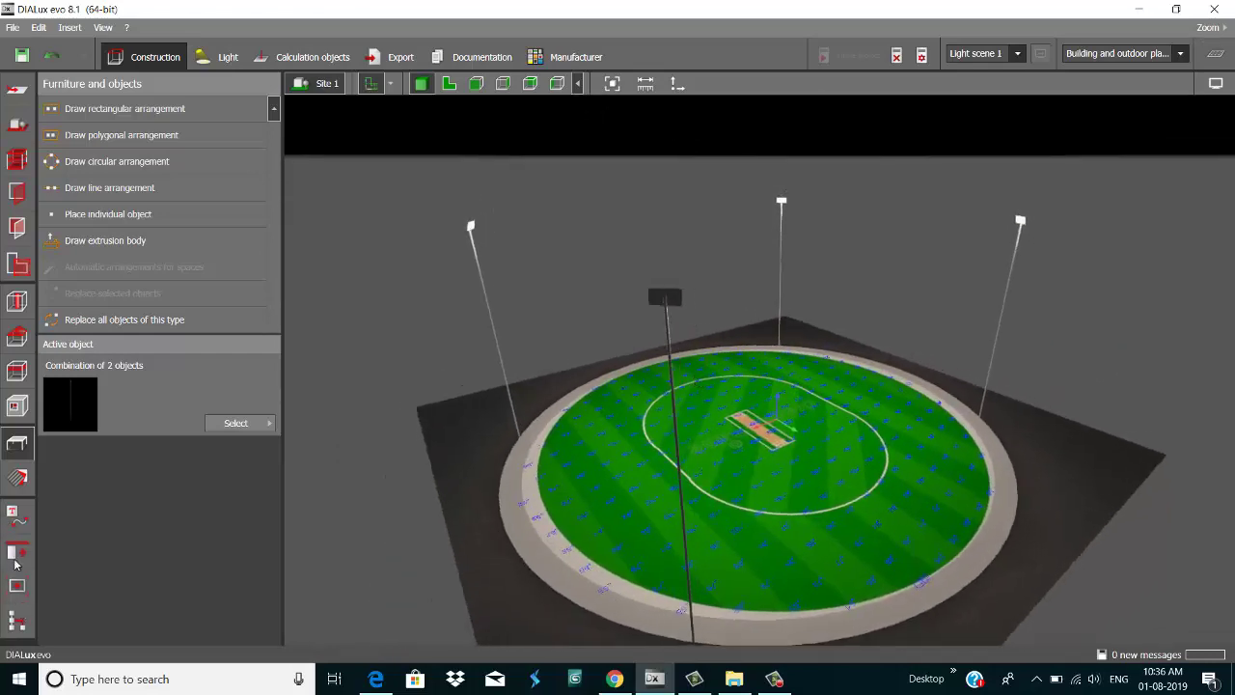
click(16, 554)
click(16, 585)
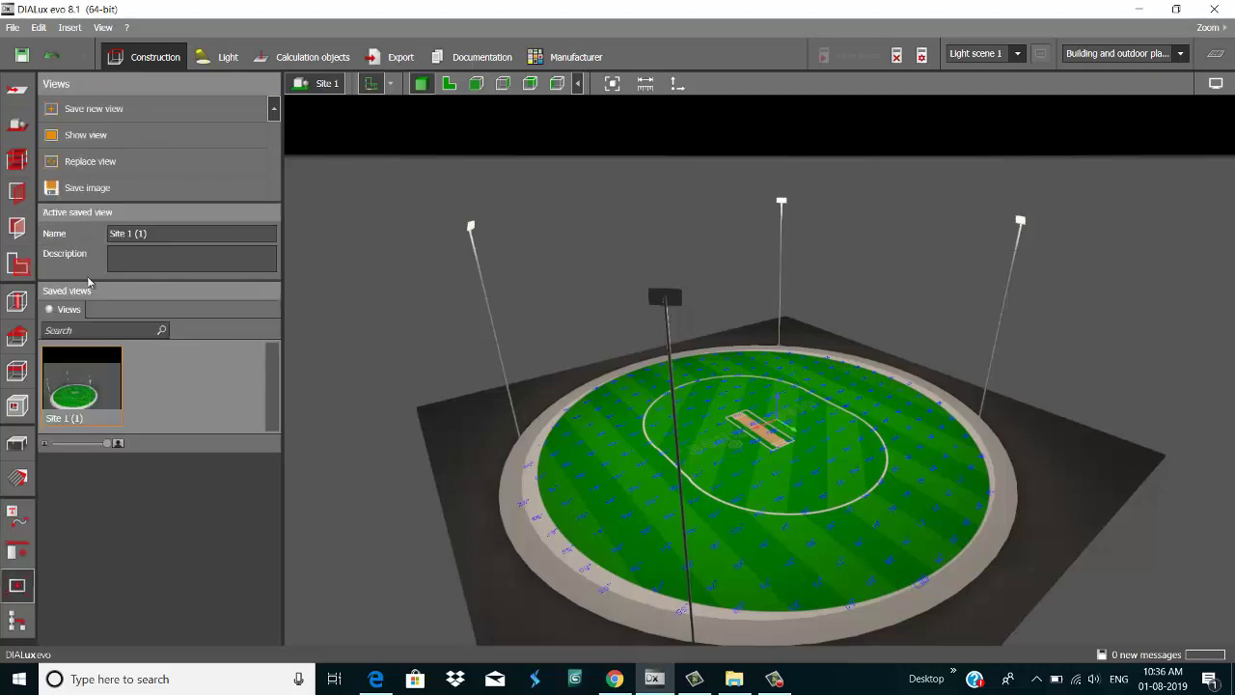
click(101, 111)
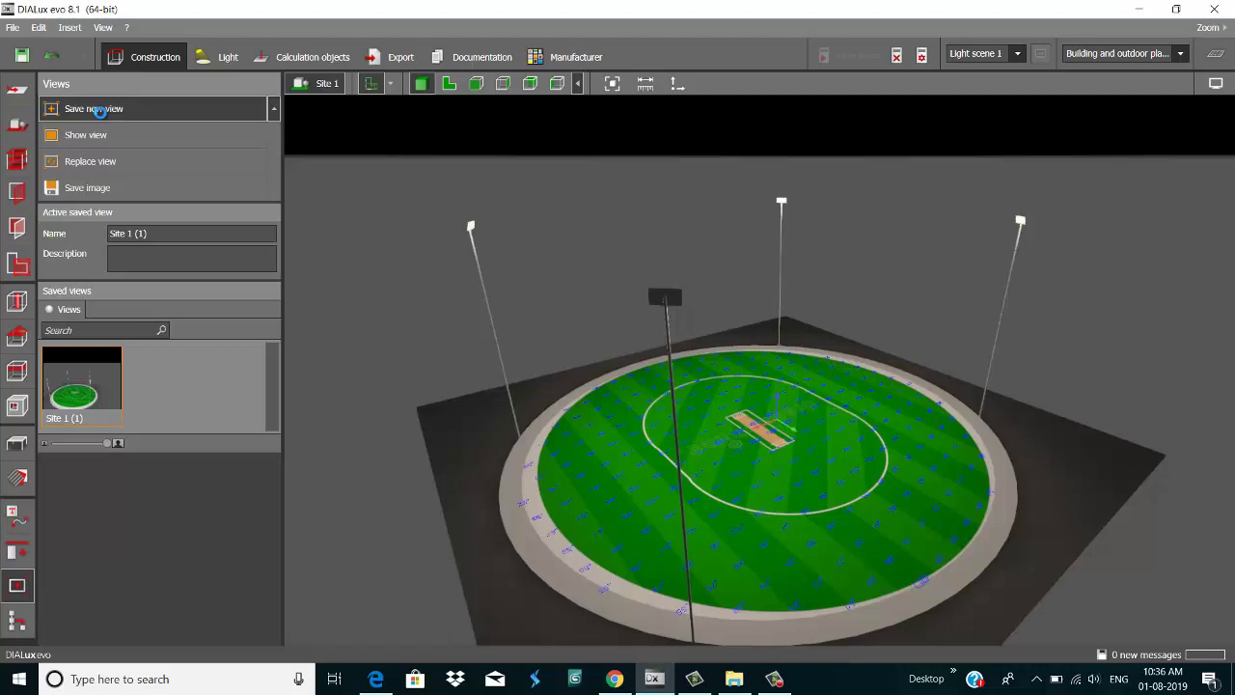
- Display the stadium in false colours and save it as another new view
click(1214, 84)
click(1133, 105)
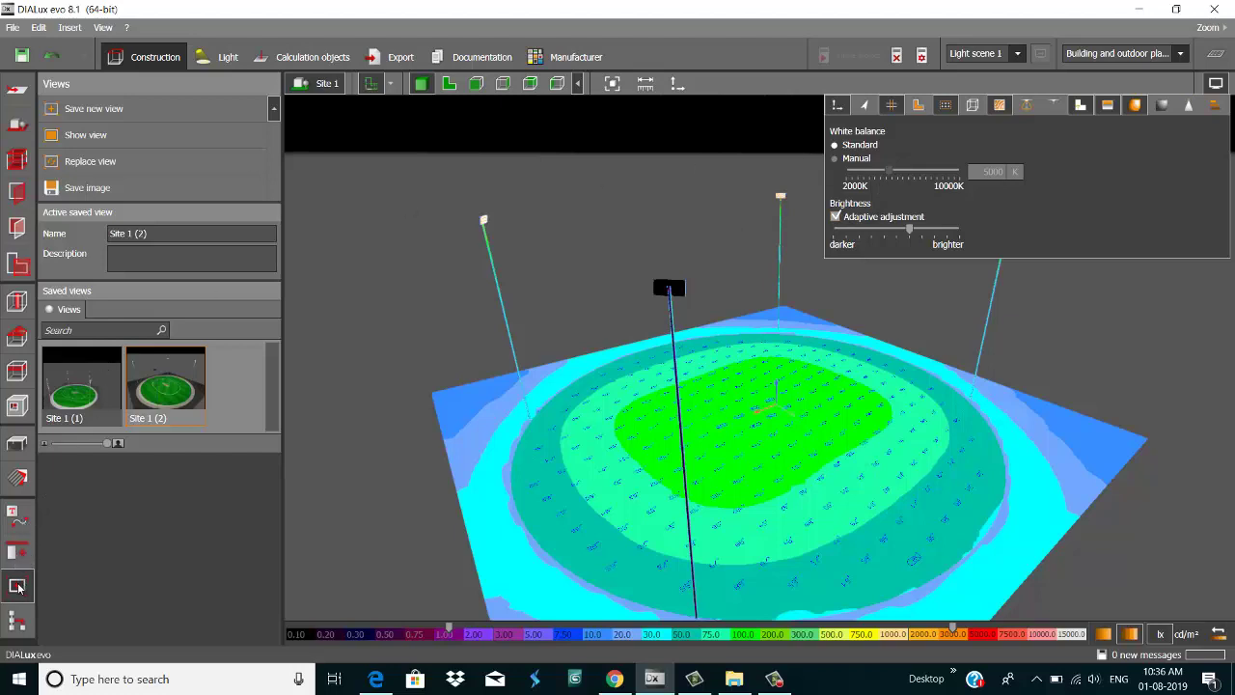
click(82, 116)
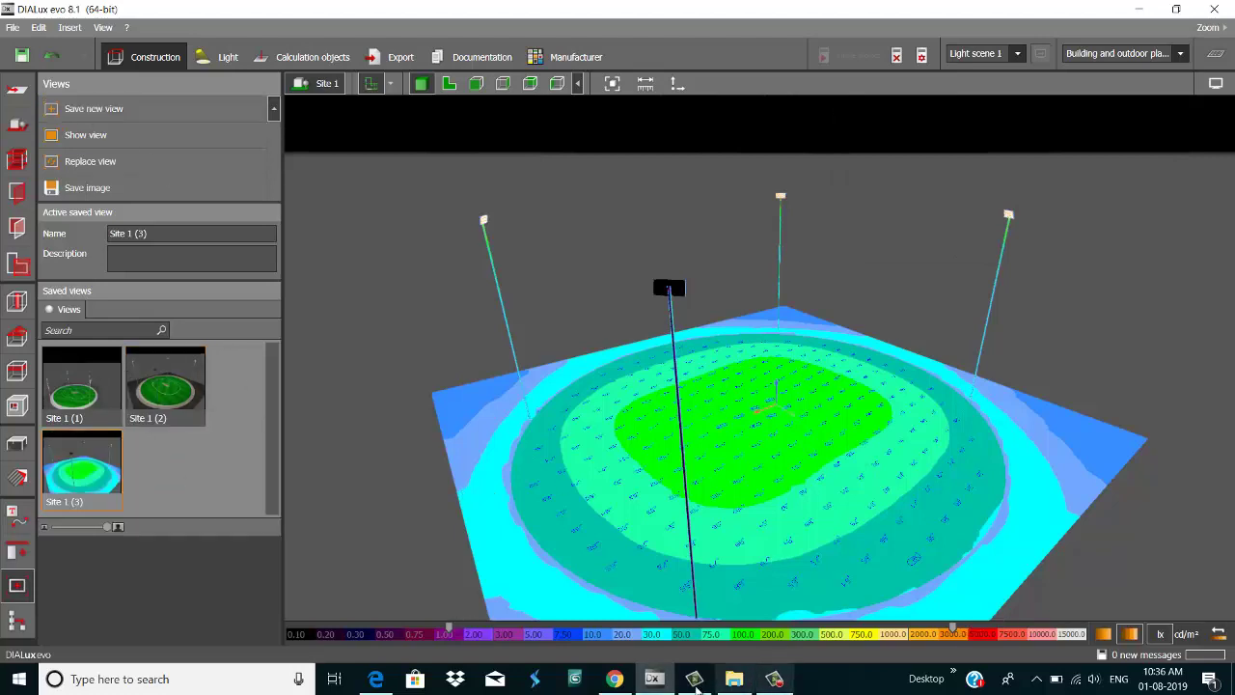
click(780, 681)
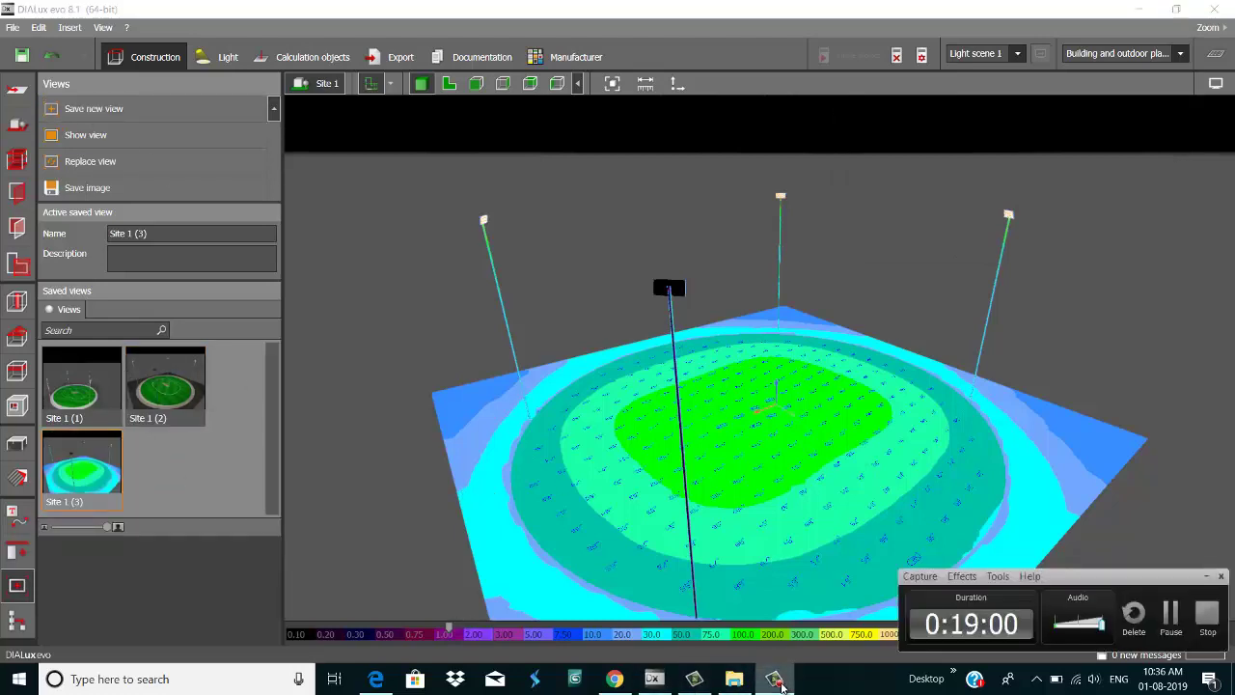
click(1206, 576)
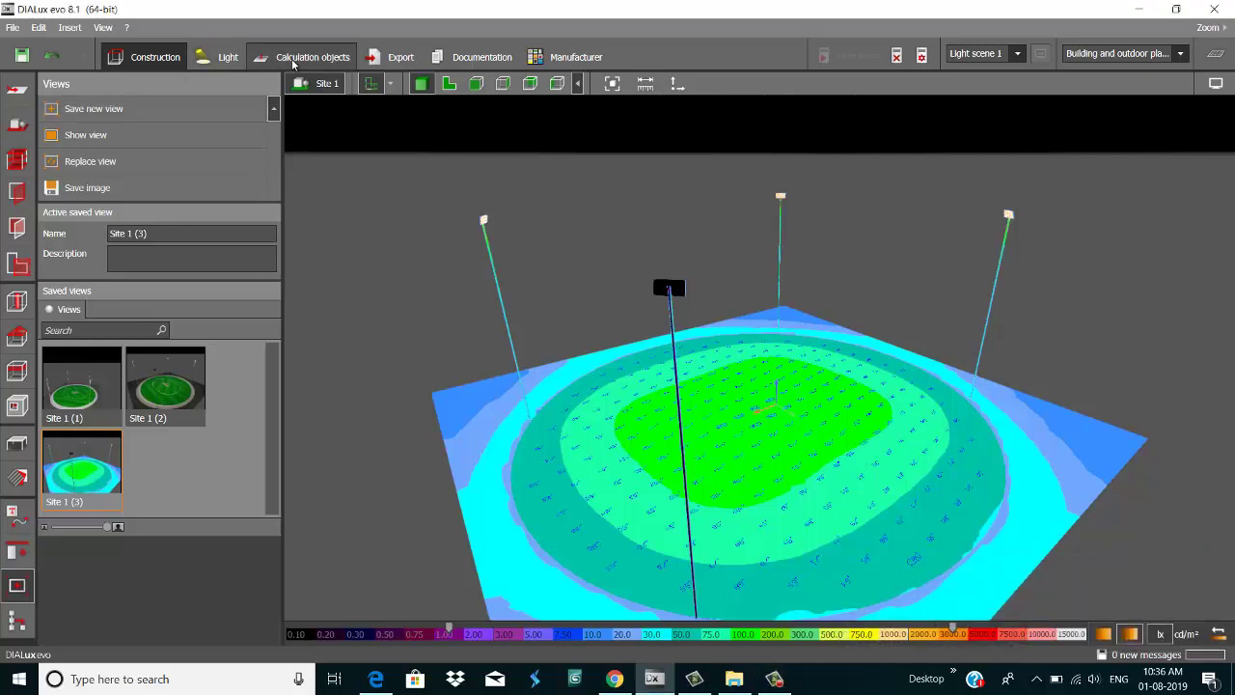
- Configure the project-level Views page of the documentation to display the graphics Site 1 (2) and Site 1 (3)
click(469, 65)
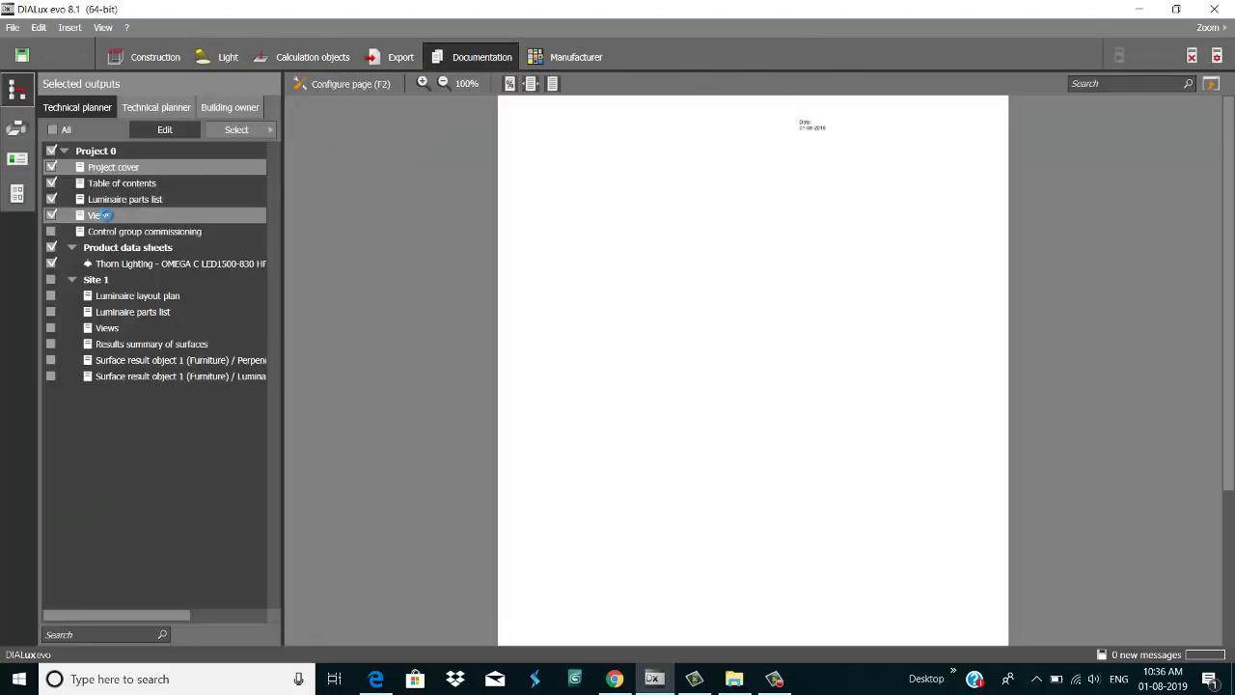
click(104, 215)
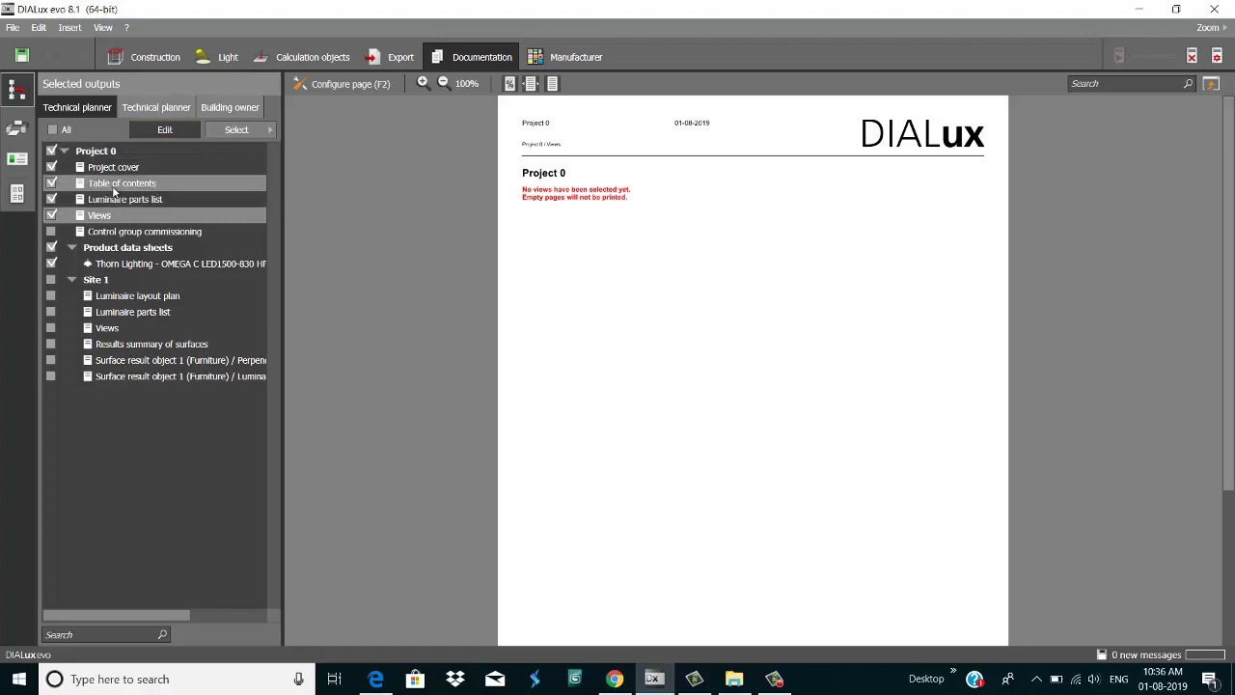
click(347, 86)
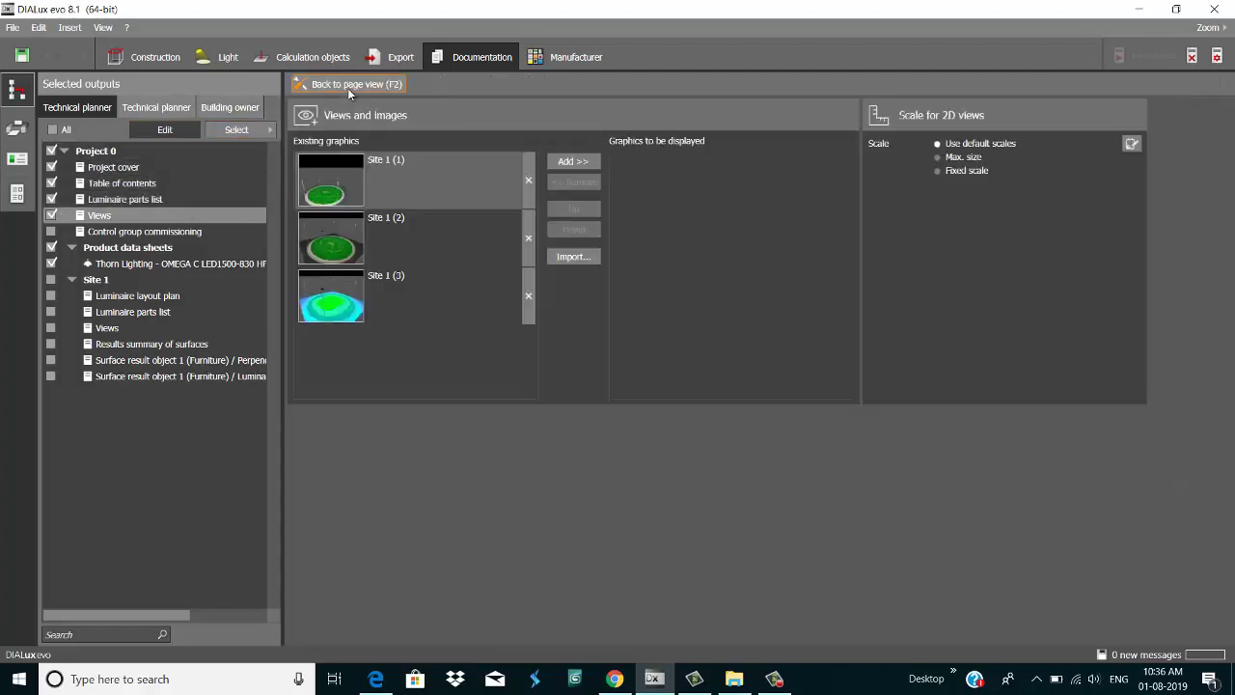
click(569, 164)
click(487, 214)
click(575, 161)
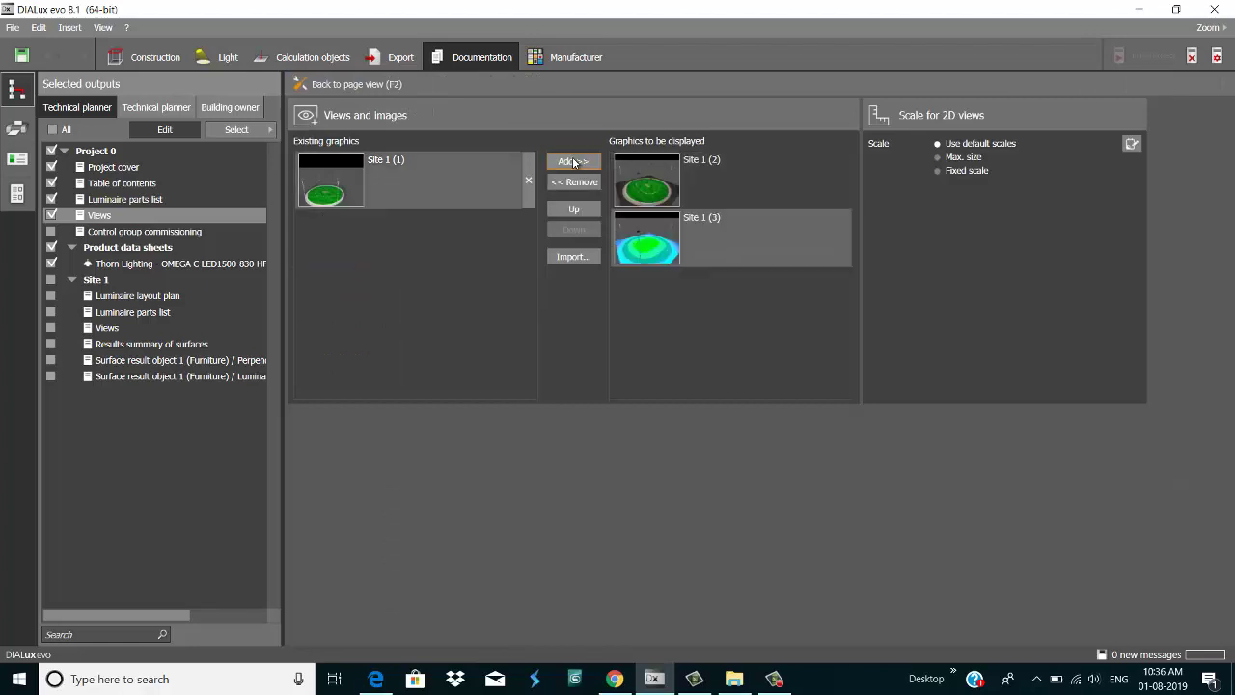
click(340, 85)
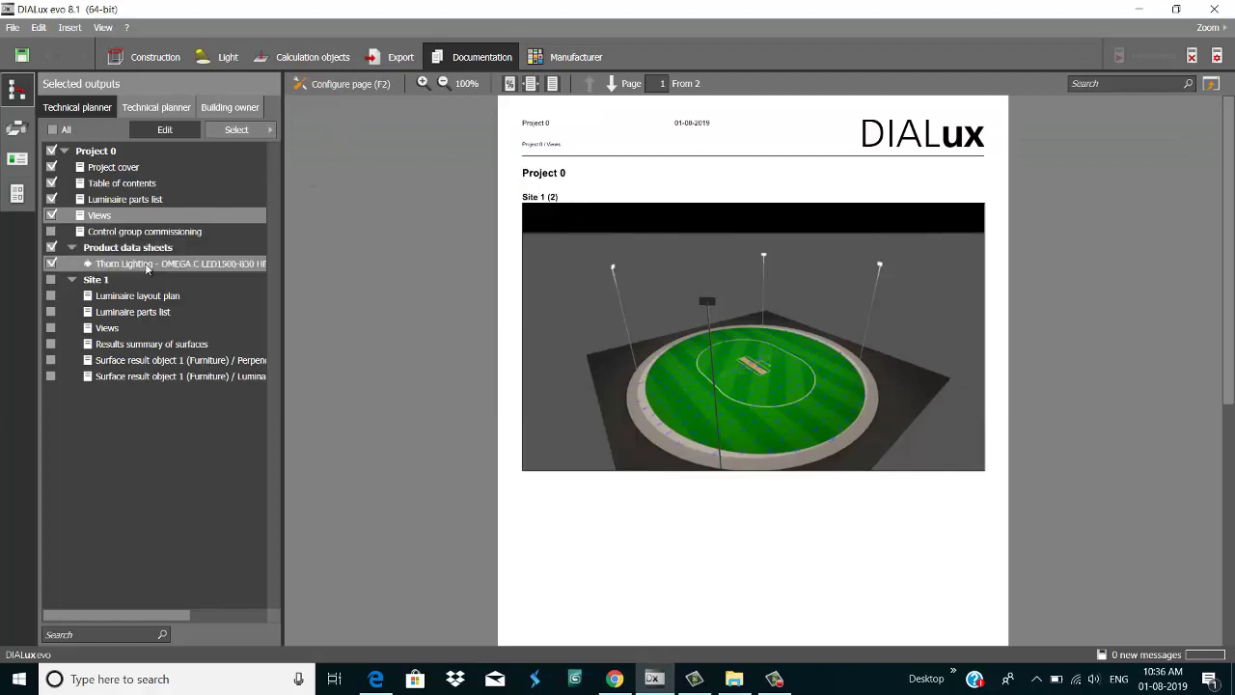
- Include the luminaire layout plan, luminaire parts list and Views pages of Site 1 in the documentation
click(51, 296)
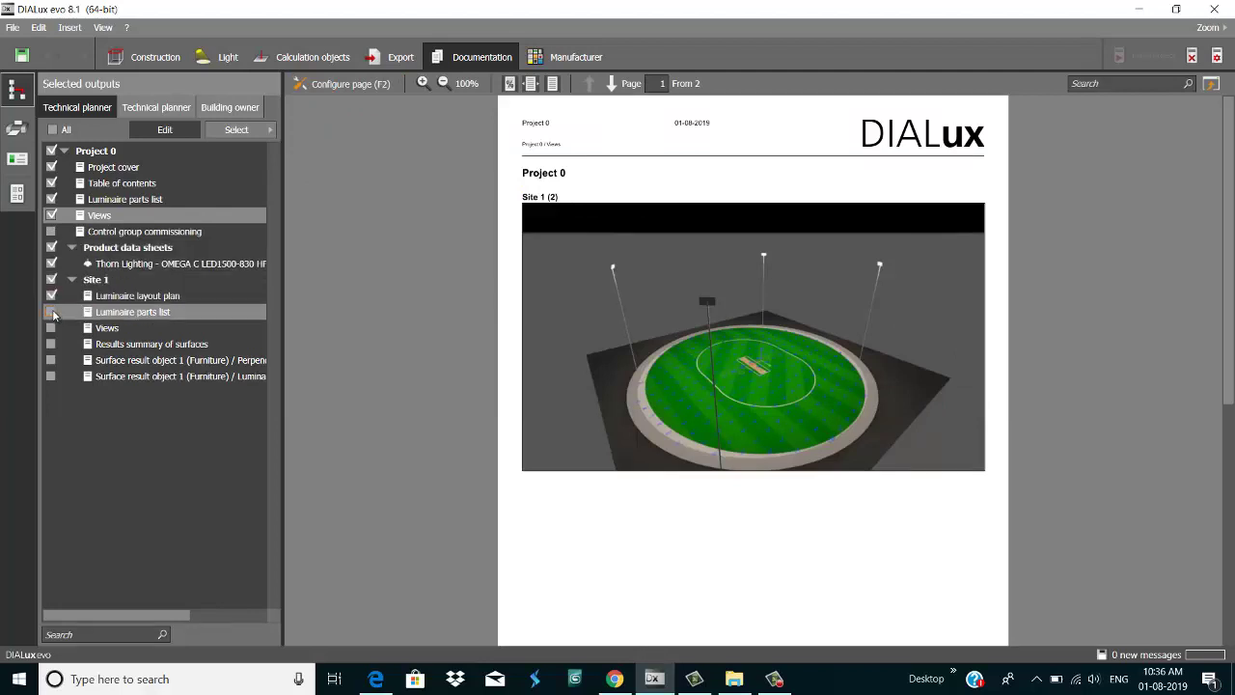
click(51, 312)
click(51, 328)
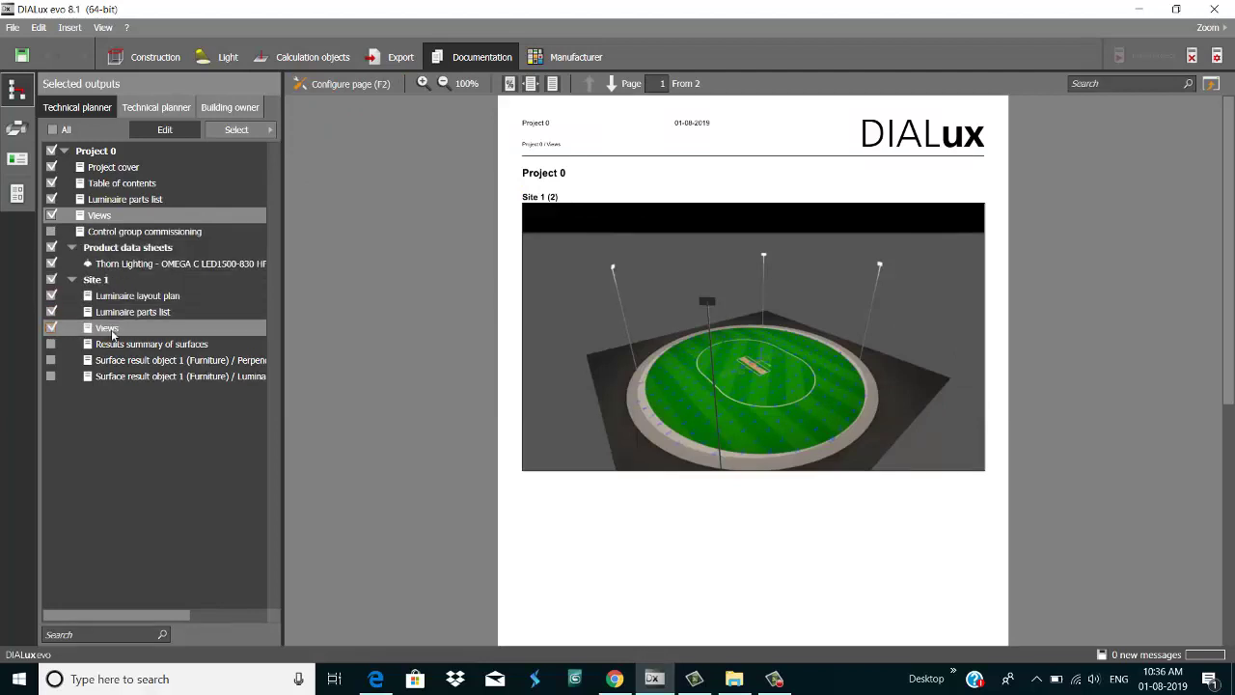
- Configure the Views page of Site 1 in the documentation to display the graphic Site 1 (2)
click(116, 330)
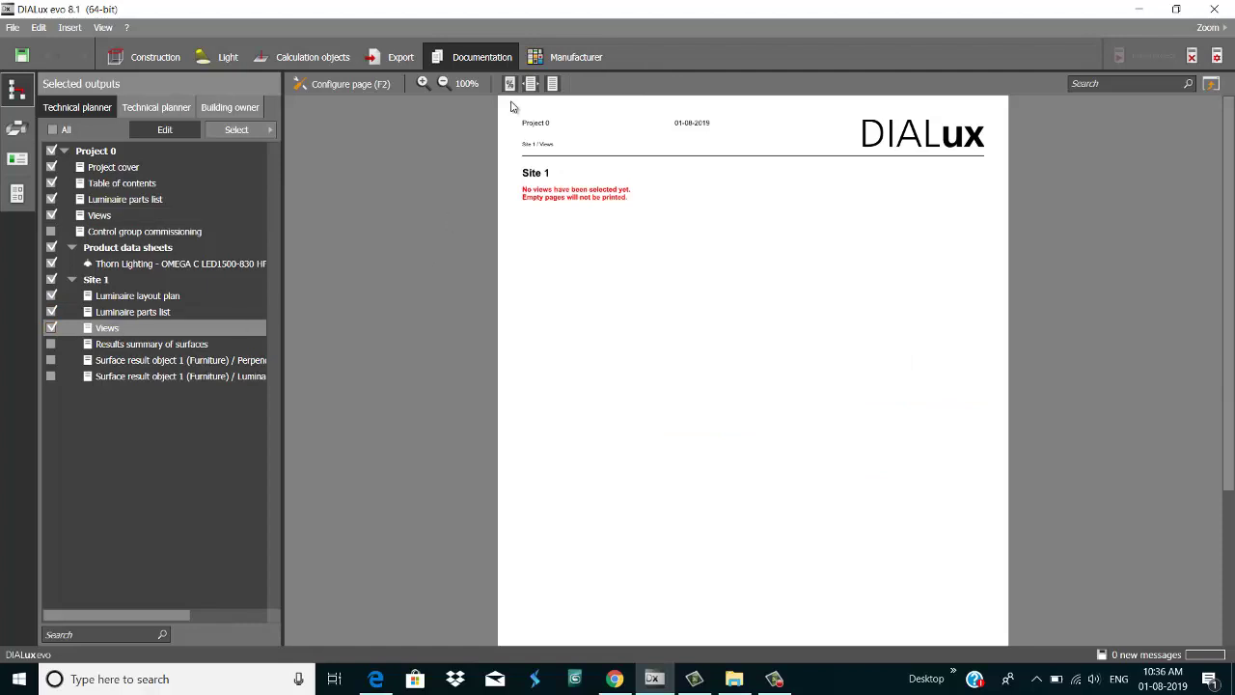
click(362, 84)
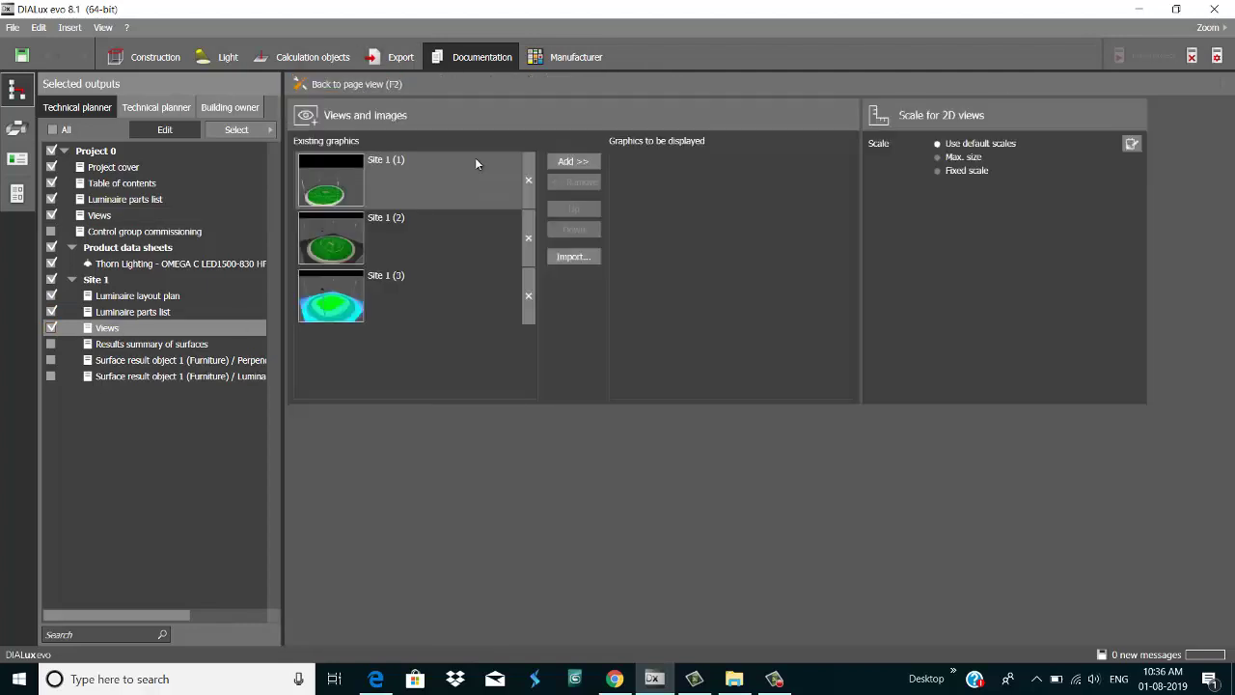
click(573, 162)
- Include Site 1's results summary of surfaces and the perpendicular illuminance output of Surface result object 1, review their pages, and decline the save reminder
click(154, 344)
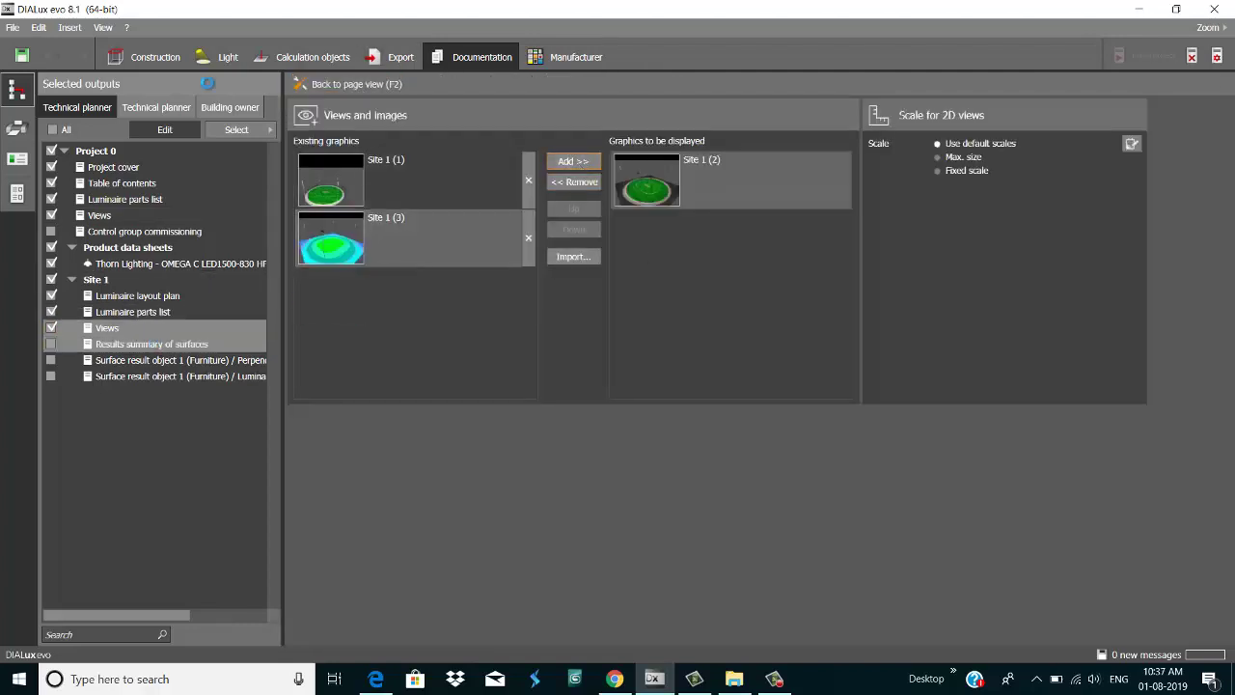
click(328, 84)
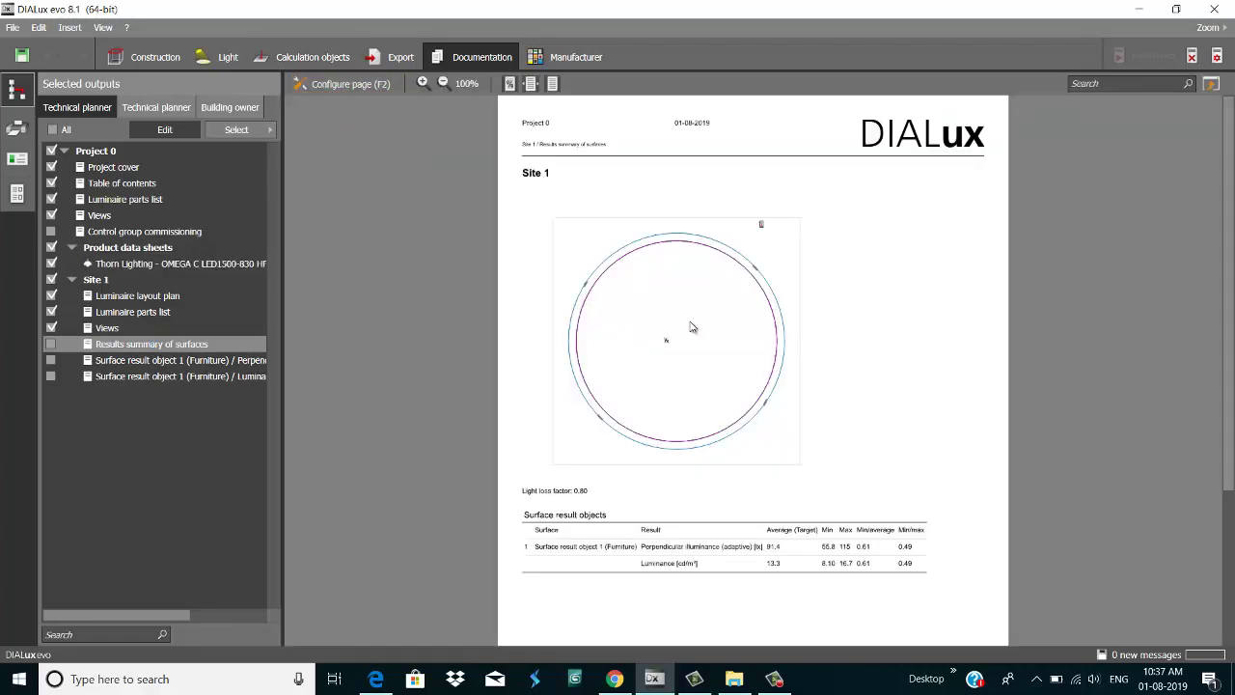
scroll(691, 328, down, 3)
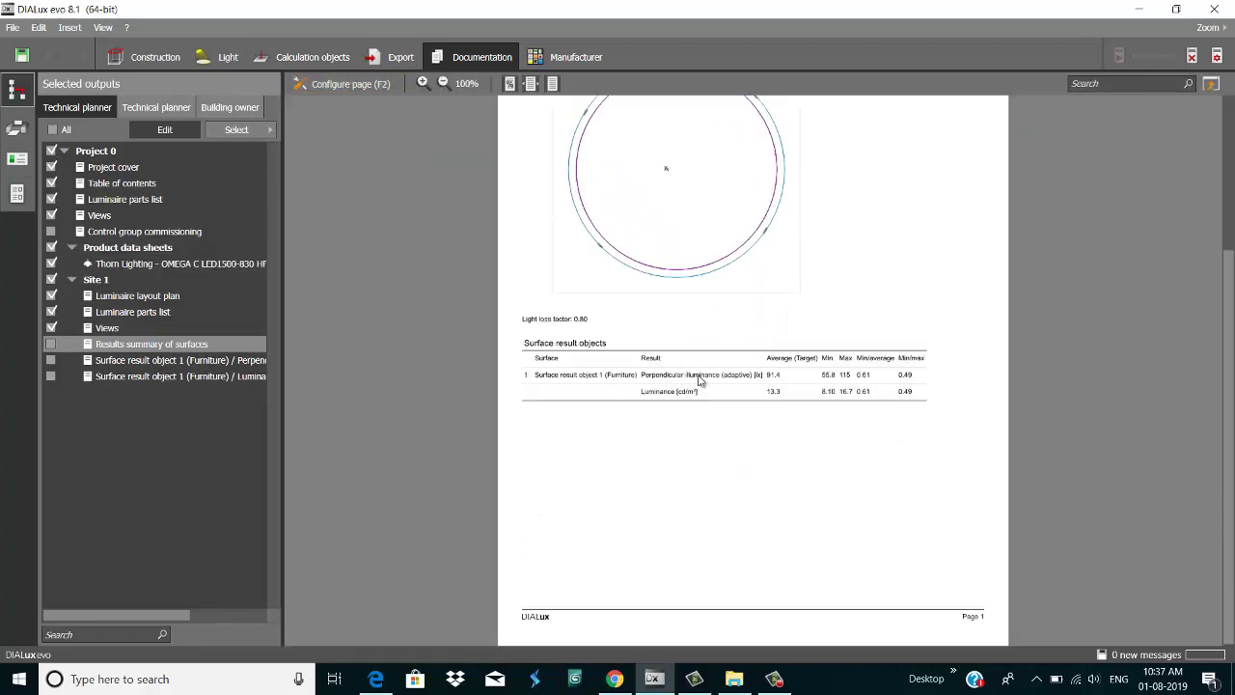
scroll(700, 379, up, 3)
scroll(704, 376, down, 3)
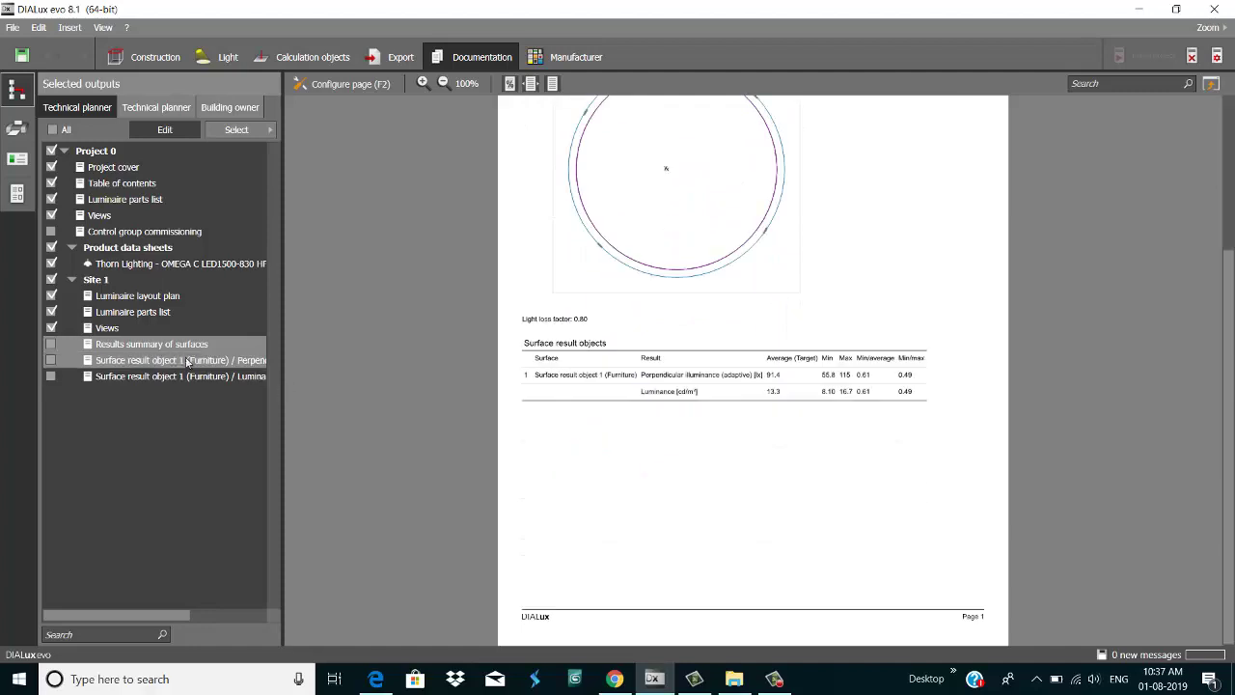
click(51, 344)
click(51, 360)
click(154, 360)
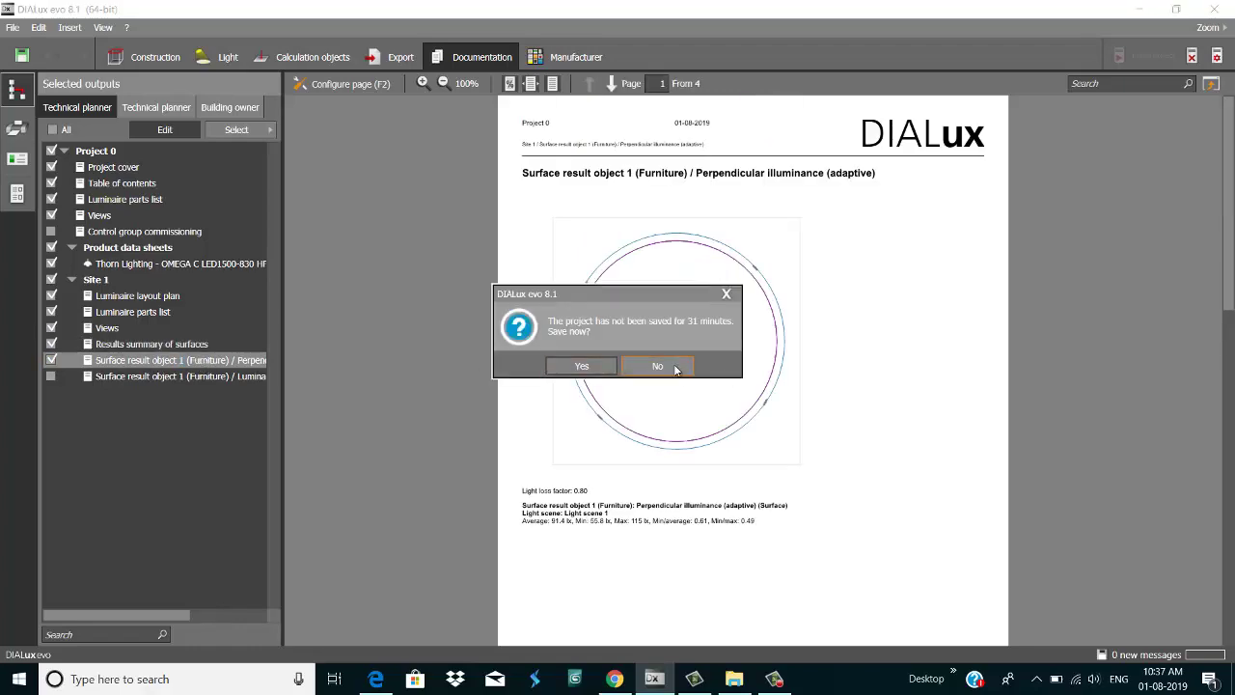
click(703, 374)
scroll(717, 384, down, 15)
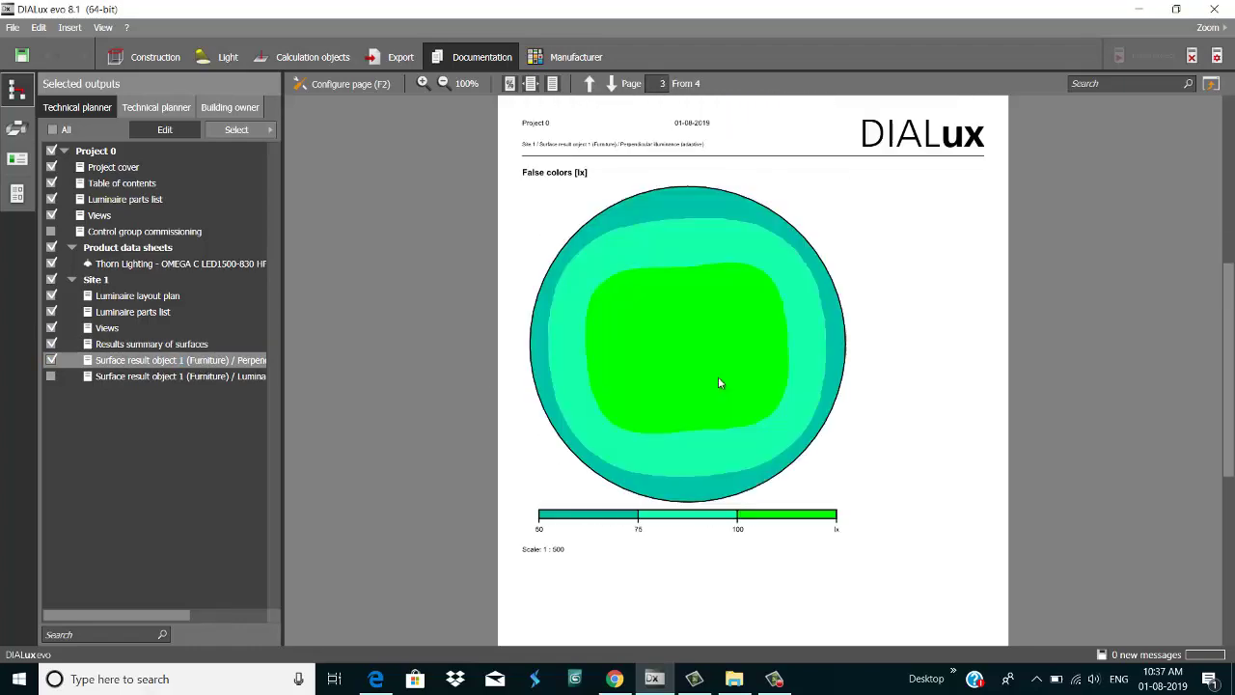
scroll(718, 383, up, 6)
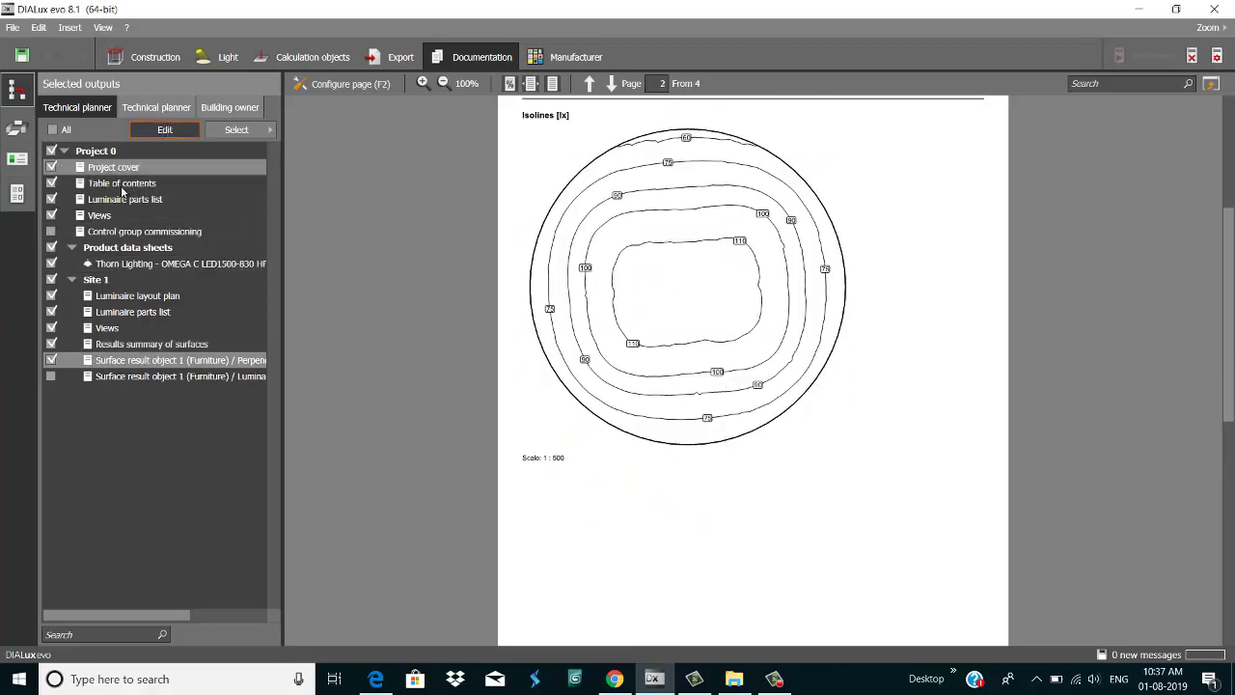
- Exclude the project-level luminaire parts list from the documentation and check Site 1's luminaire layout plan, parts list and Views pages
click(51, 198)
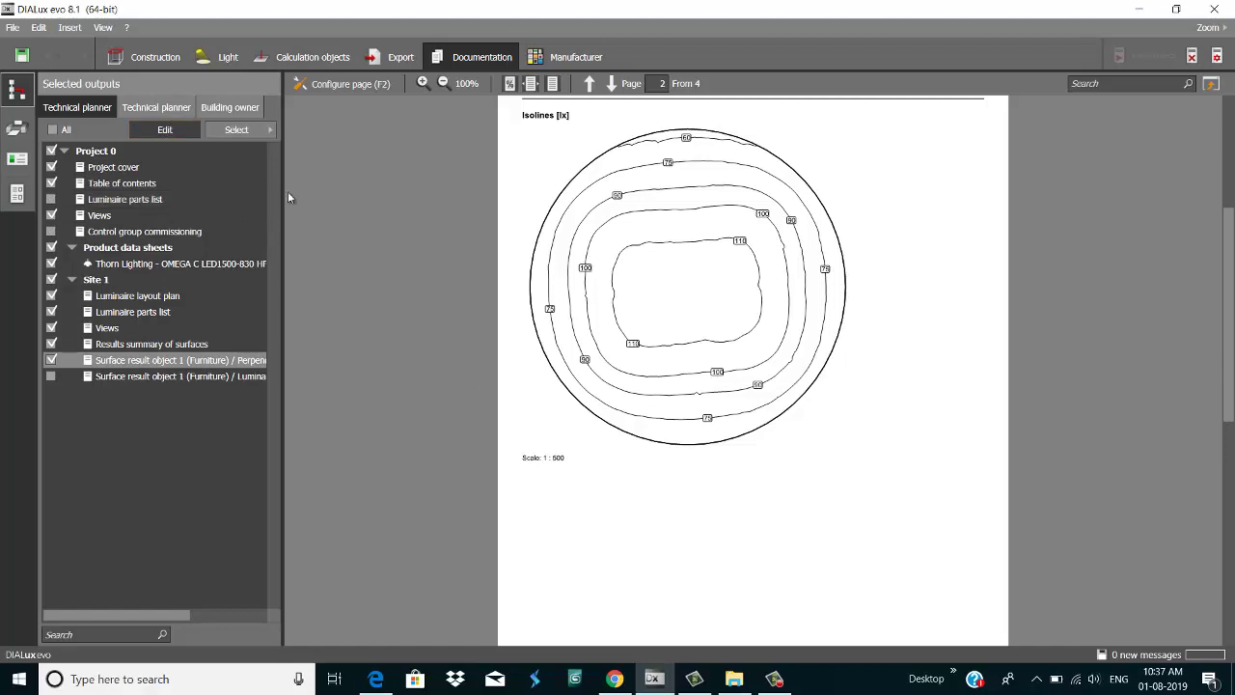
click(158, 296)
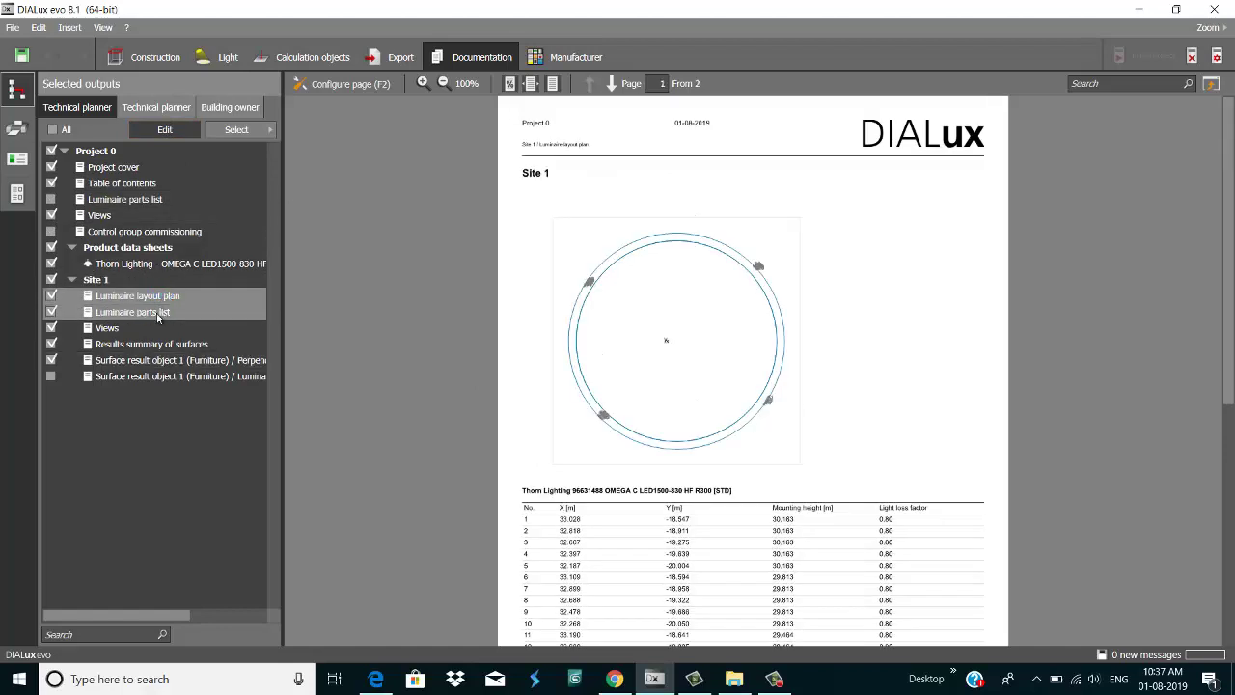
click(143, 312)
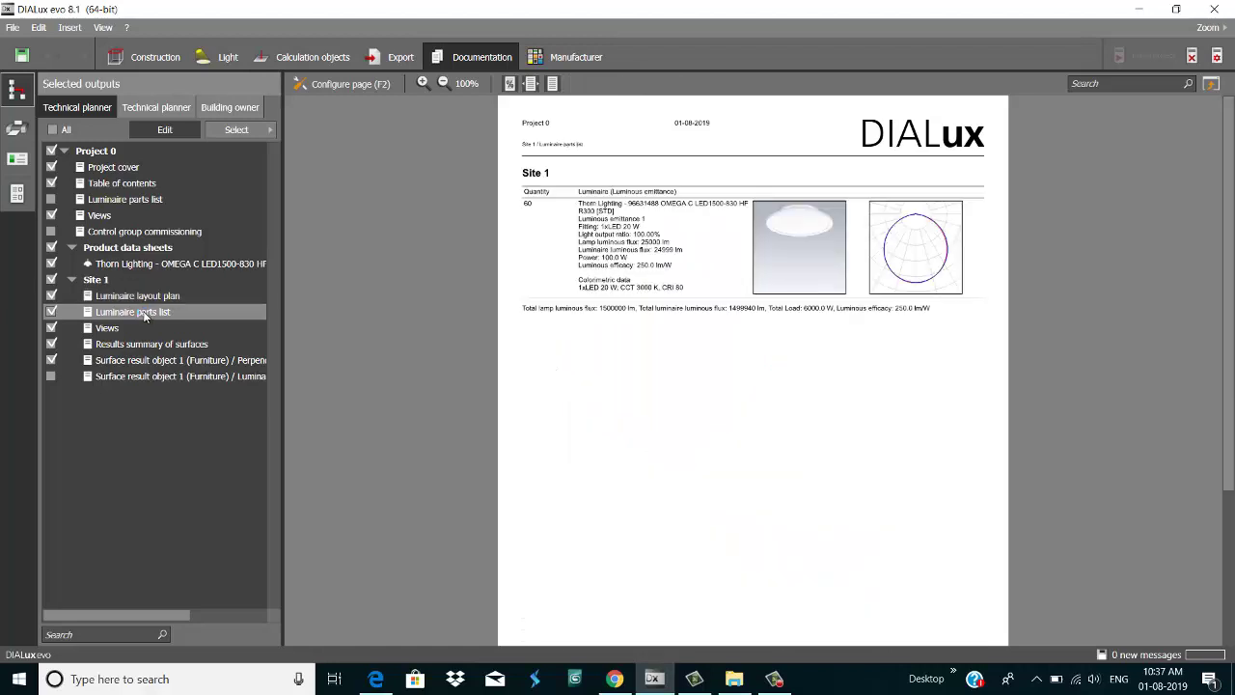
click(114, 329)
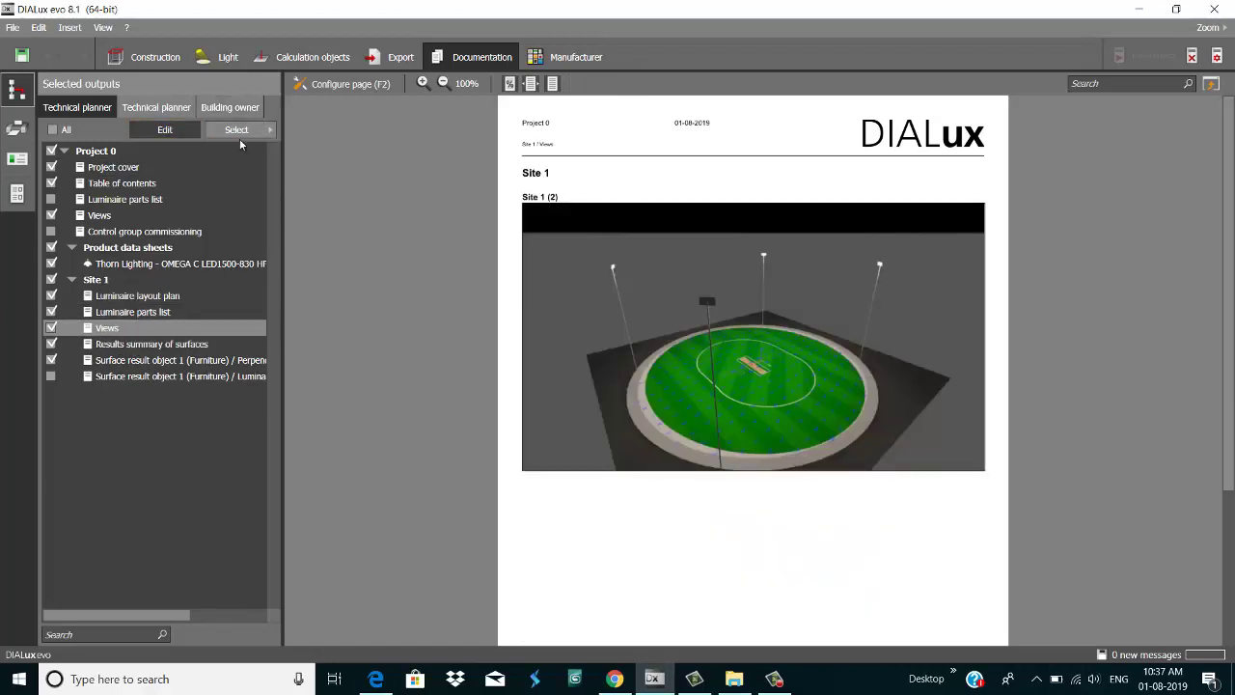
- Preview the selected outputs from the project cover to the luminaire layout plan, and exclude the product data sheets from the documentation
click(167, 130)
click(109, 170)
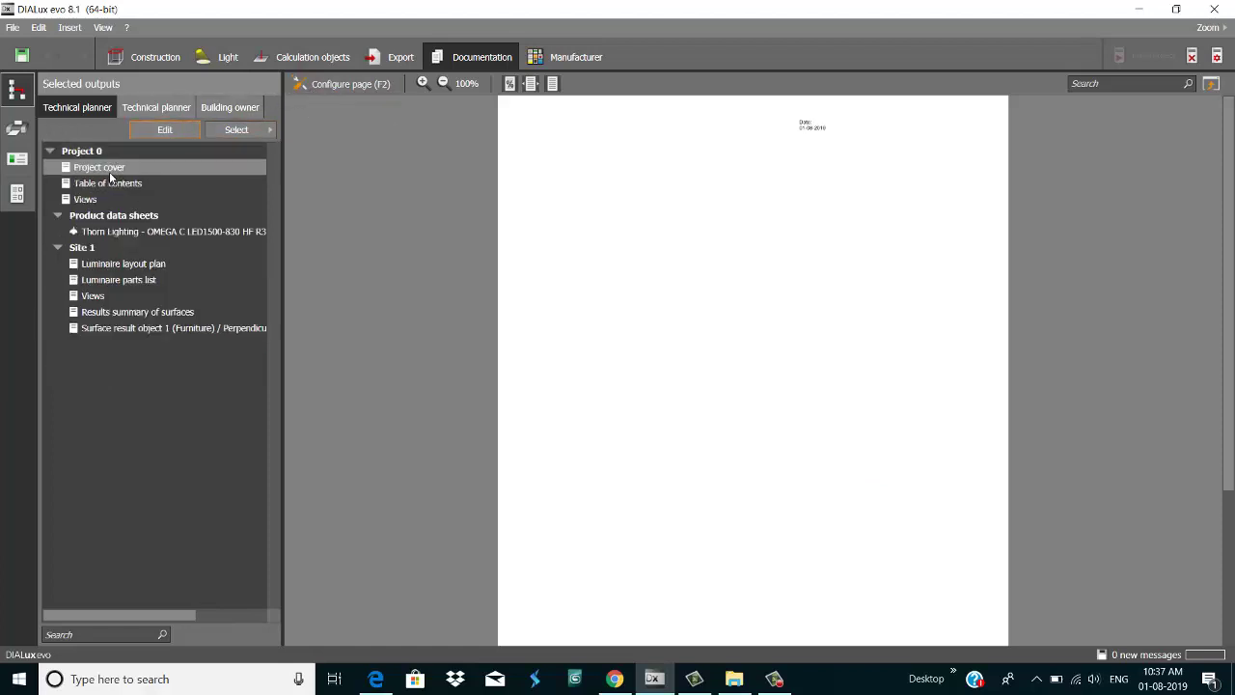
click(109, 183)
click(92, 199)
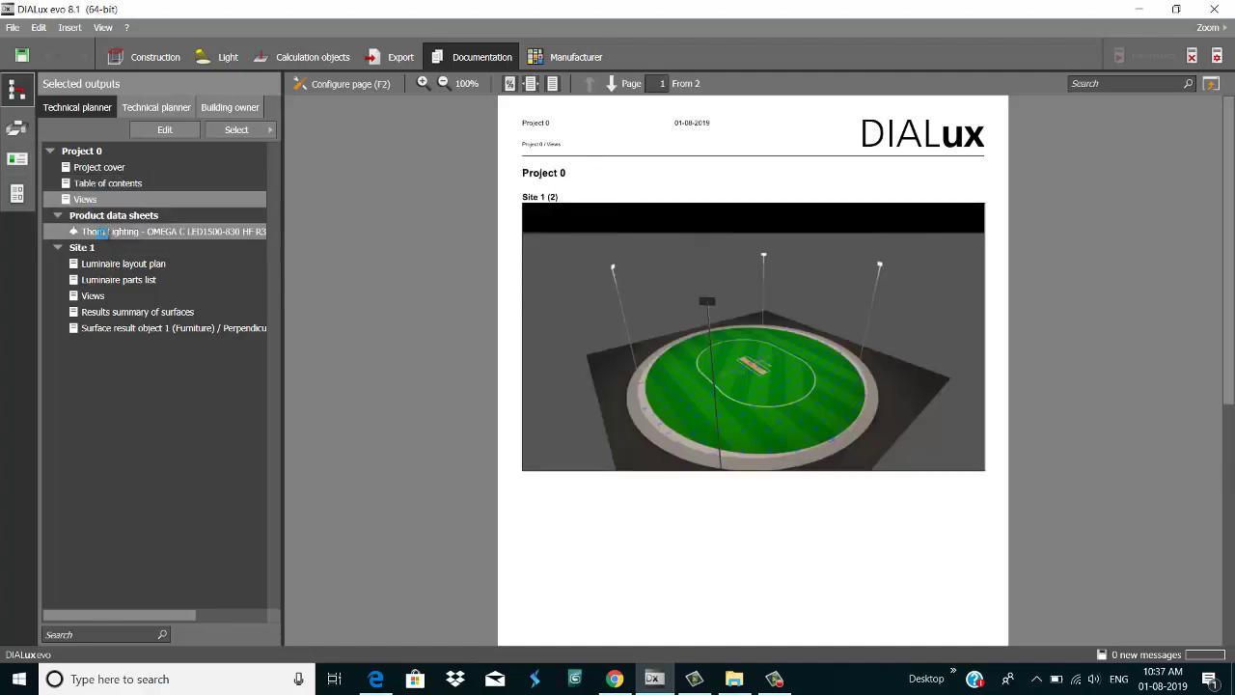
click(101, 231)
click(109, 265)
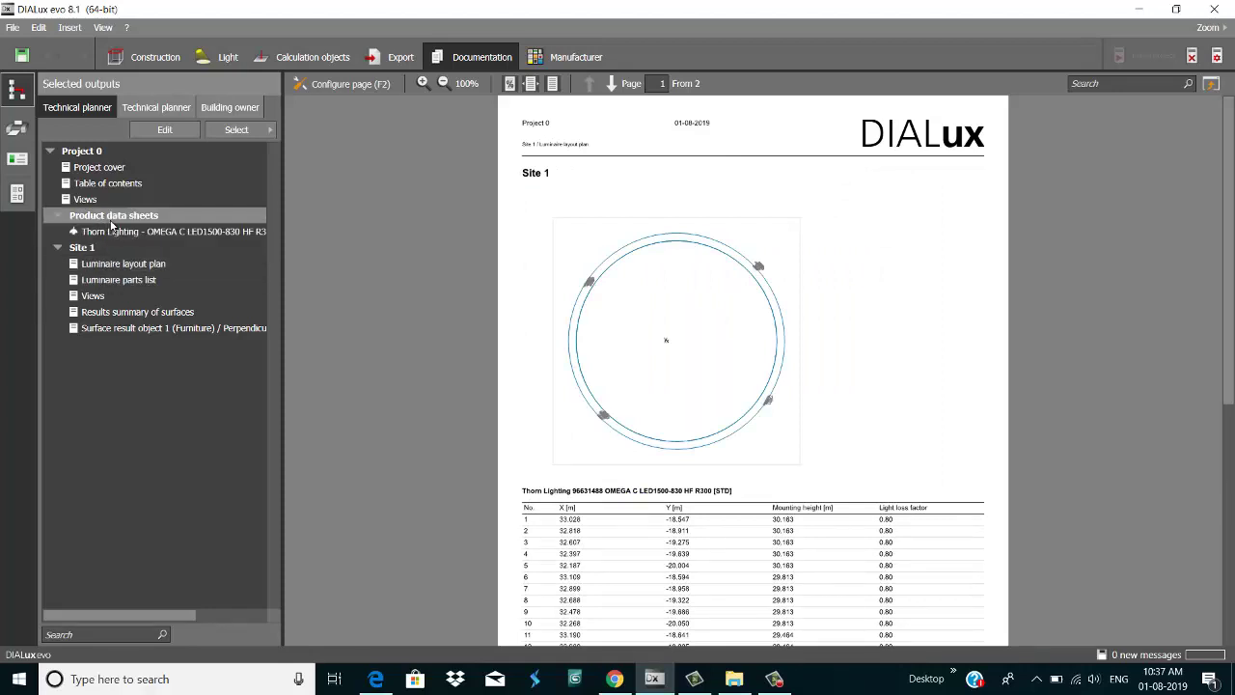
click(163, 130)
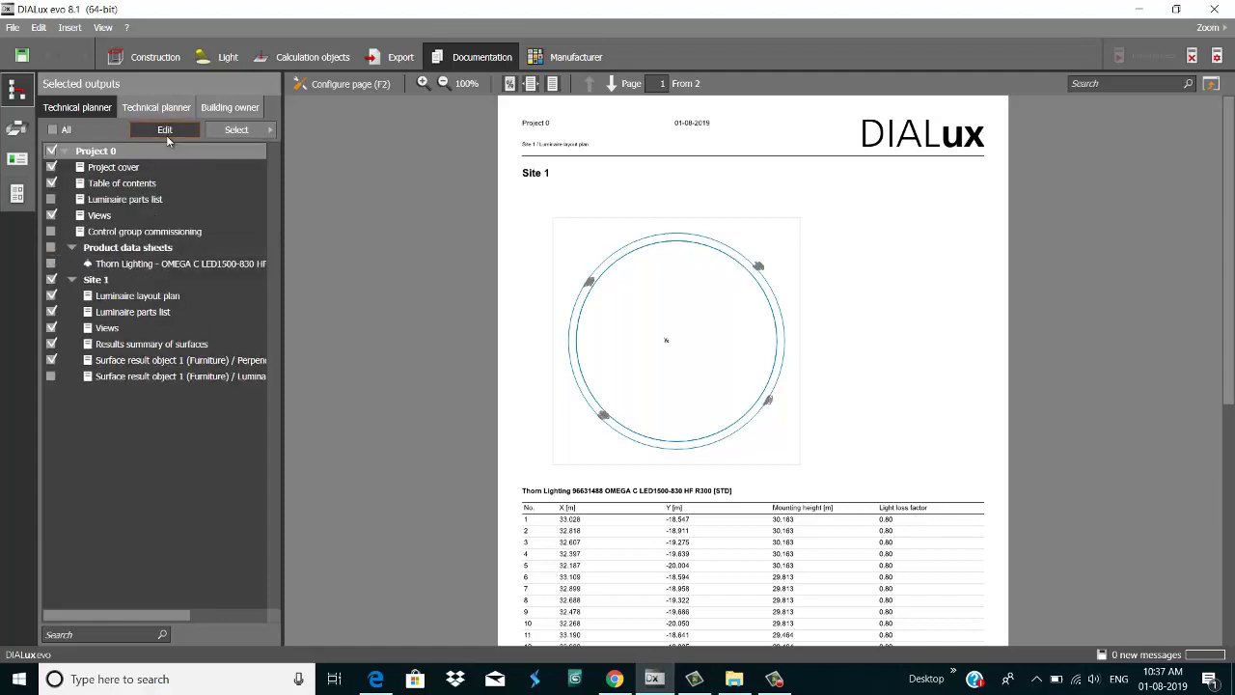
click(135, 129)
- Review the remaining documentation outputs, from the table of contents to the perpendicular illuminance pages with false colours
click(101, 181)
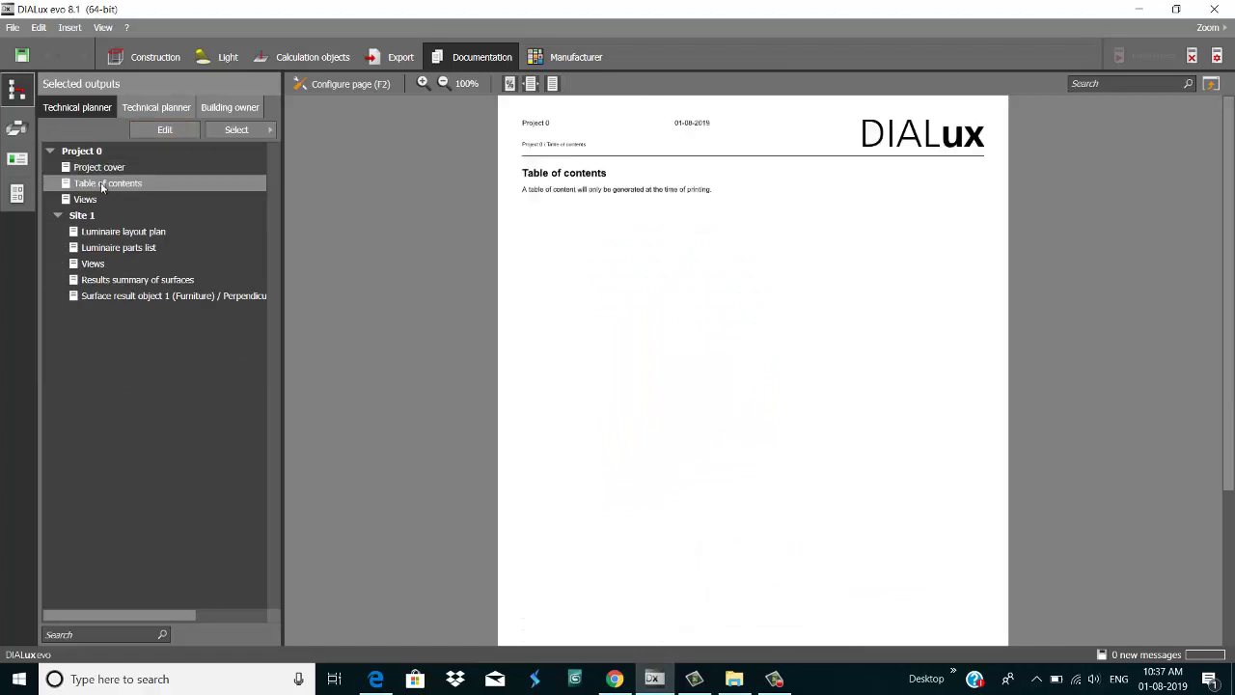
click(85, 199)
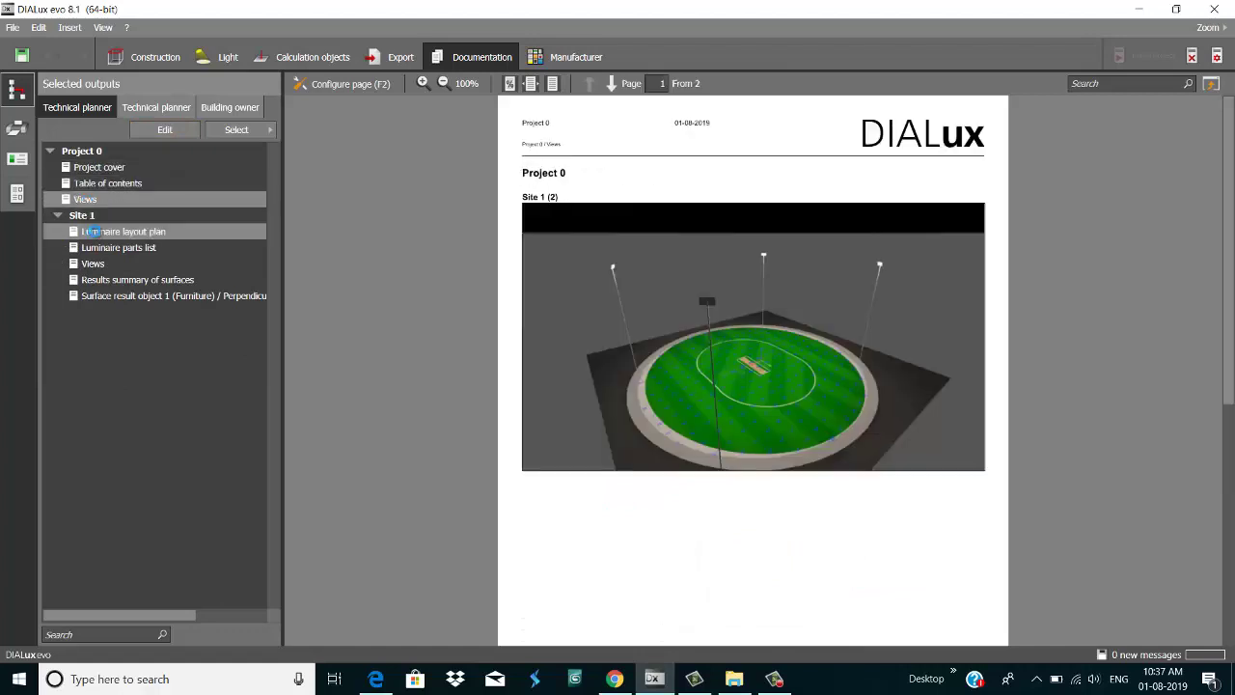
click(91, 231)
click(99, 262)
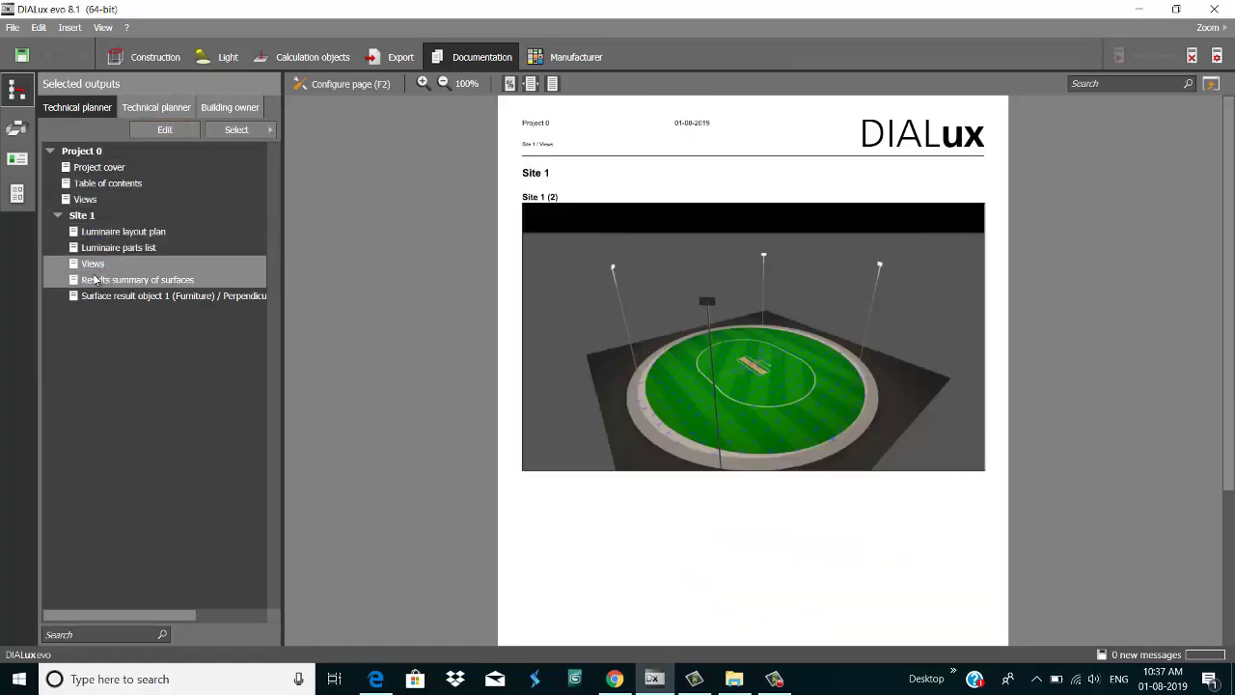
click(98, 279)
scroll(641, 298, down, 2)
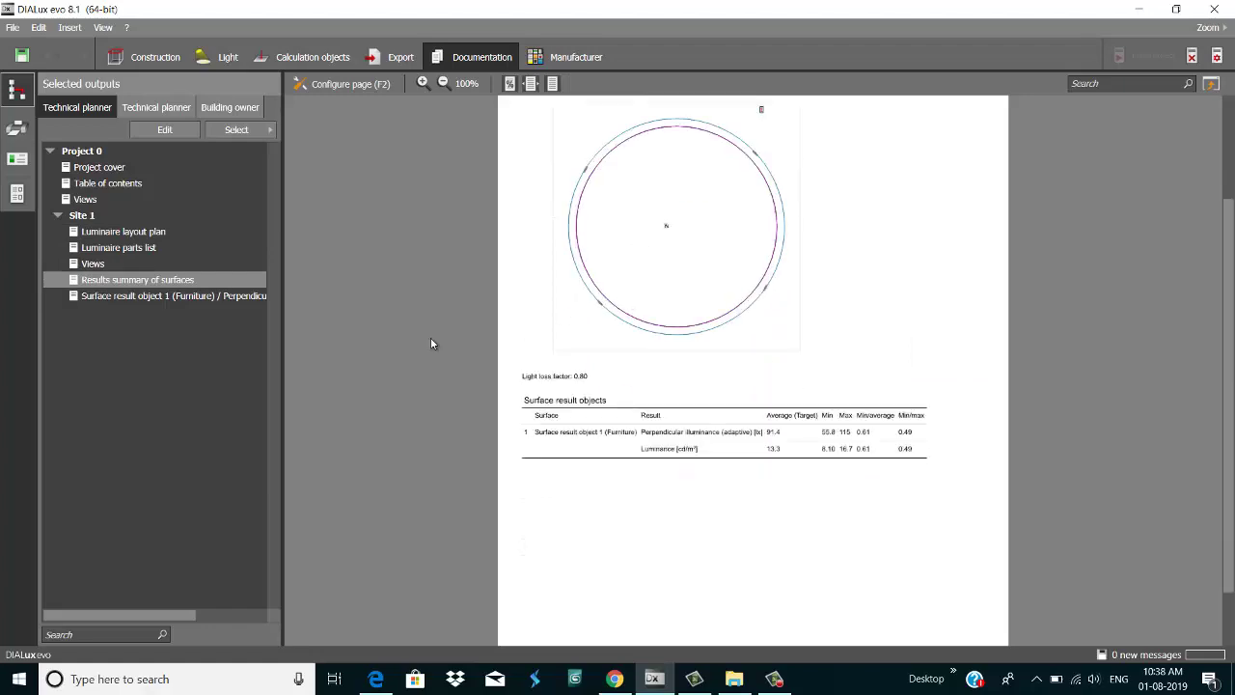
click(214, 296)
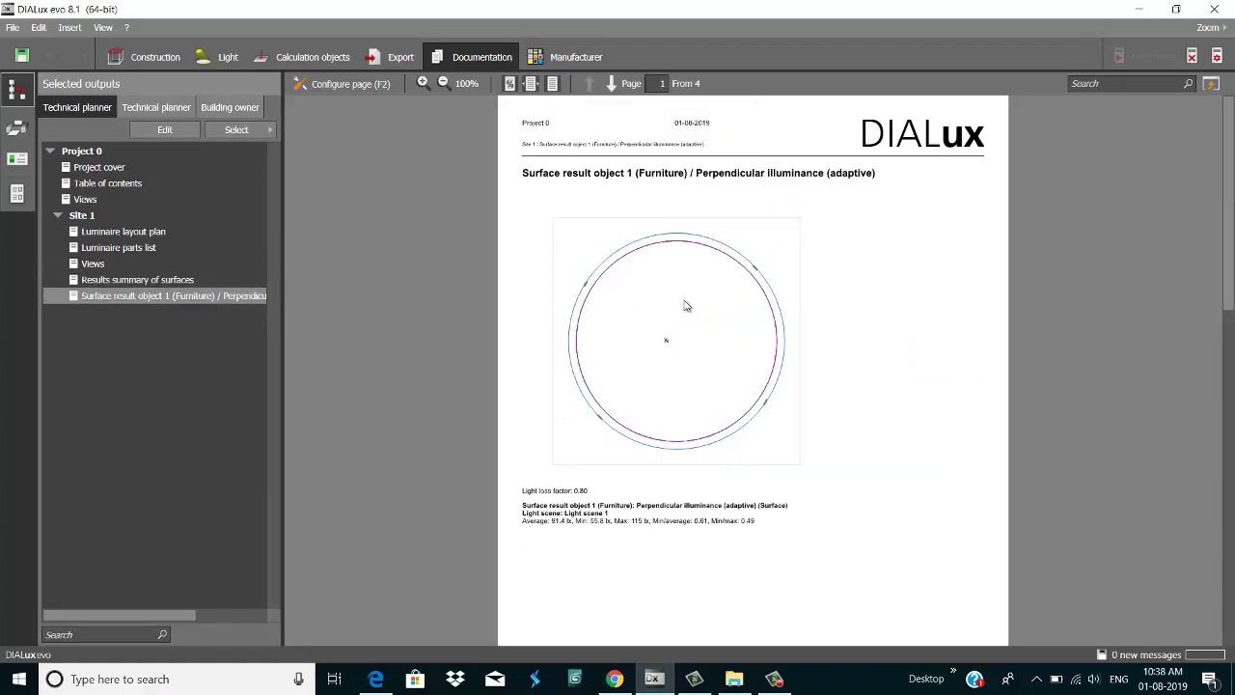
scroll(685, 306, down, 15)
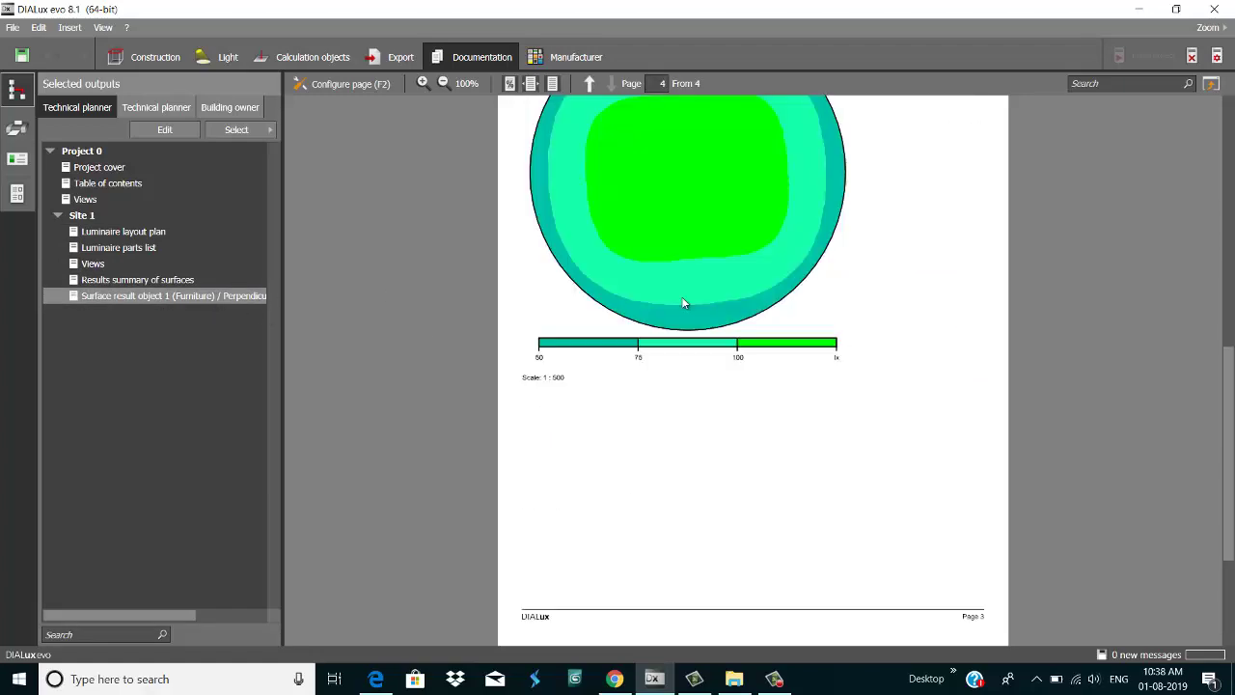
scroll(683, 303, up, 2)
- Determine the page count of the complete documentation for printing and look through the generated pages
click(13, 129)
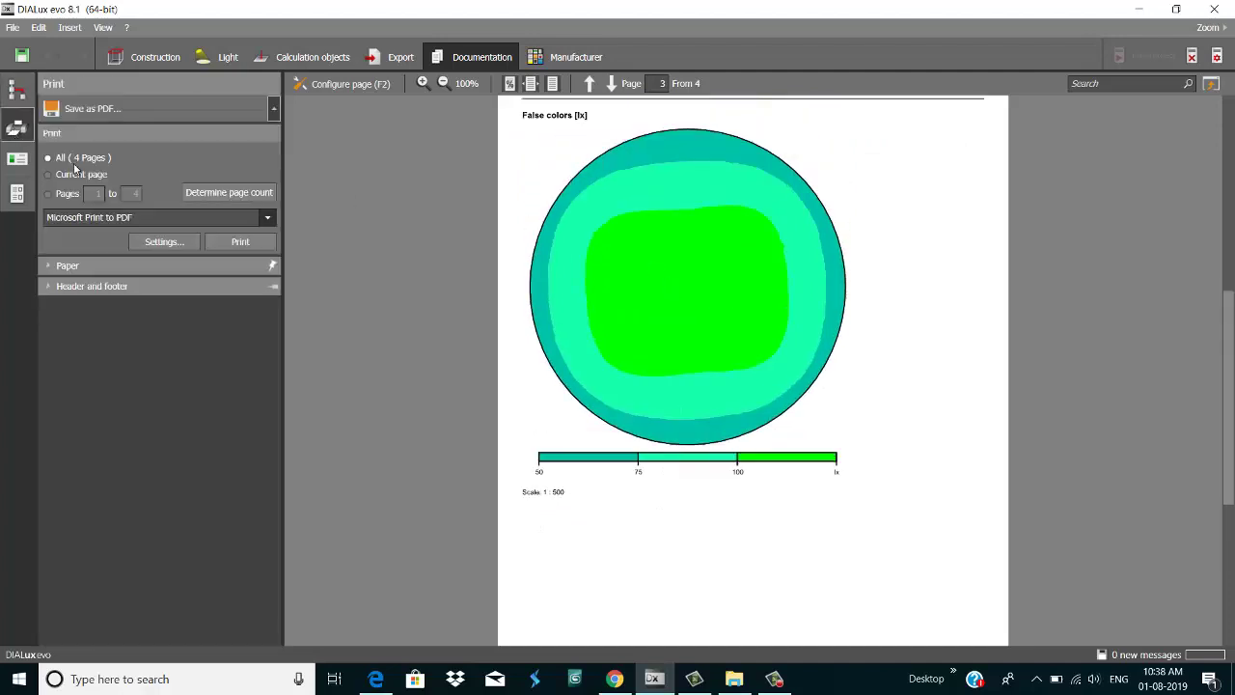
click(205, 195)
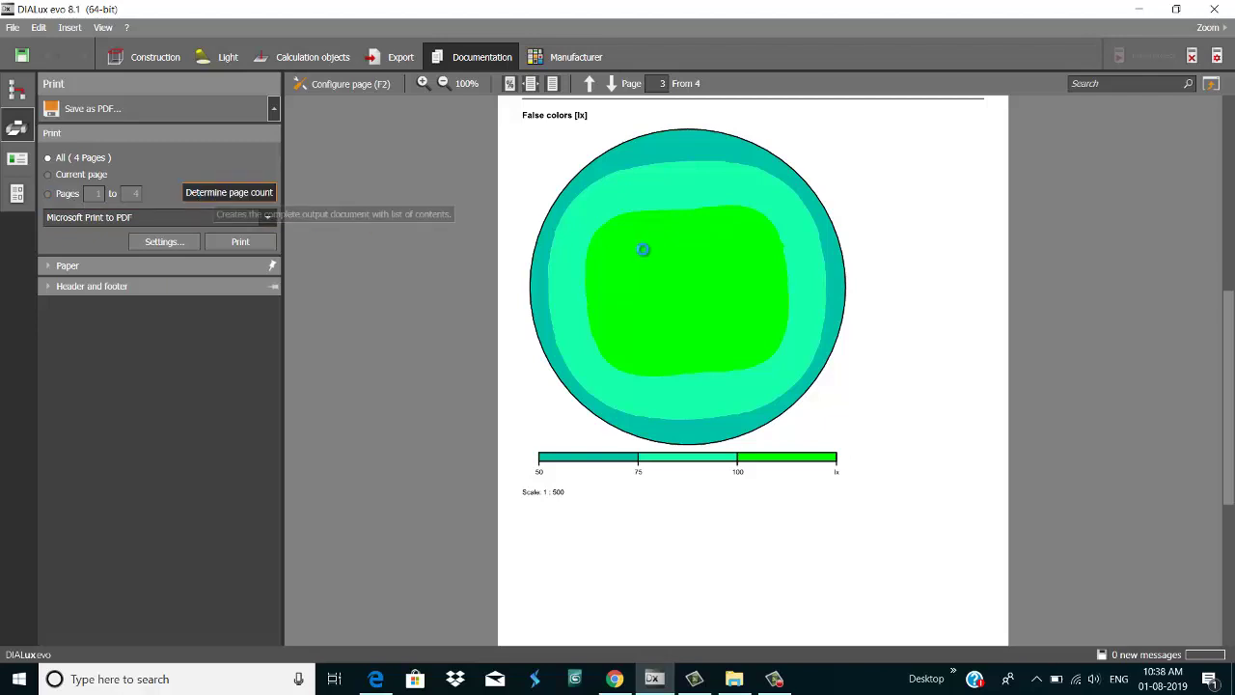
scroll(695, 253, down, 12)
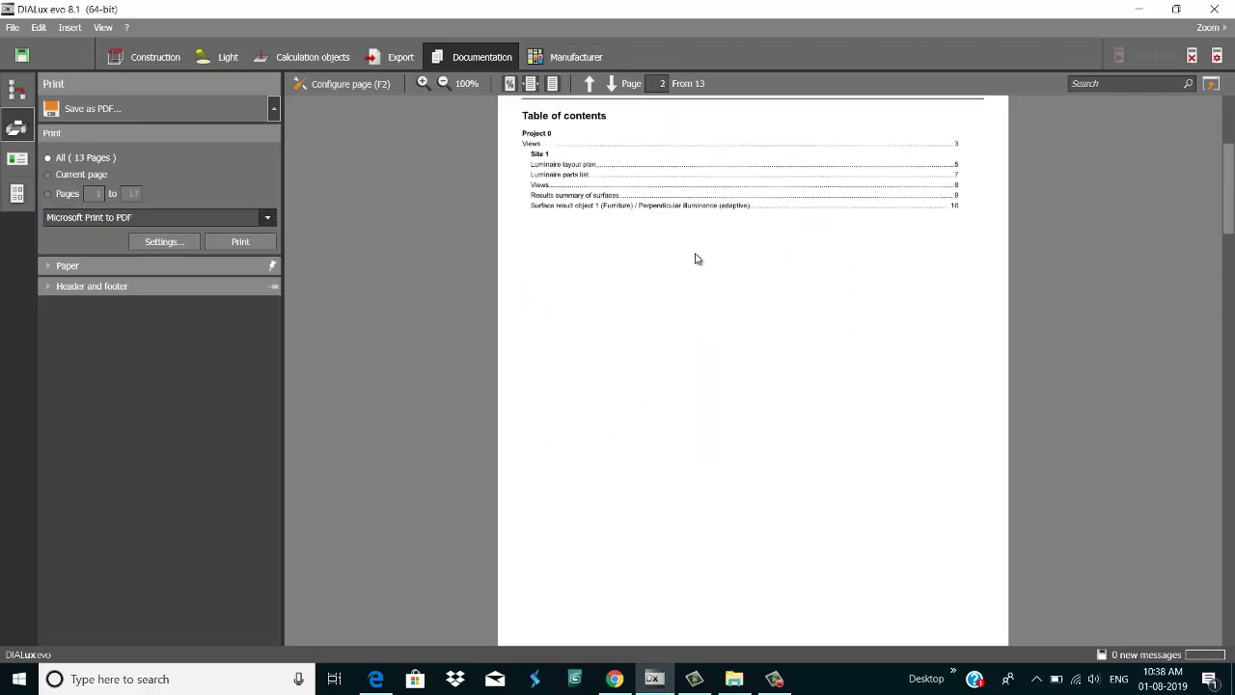
scroll(692, 263, down, 20)
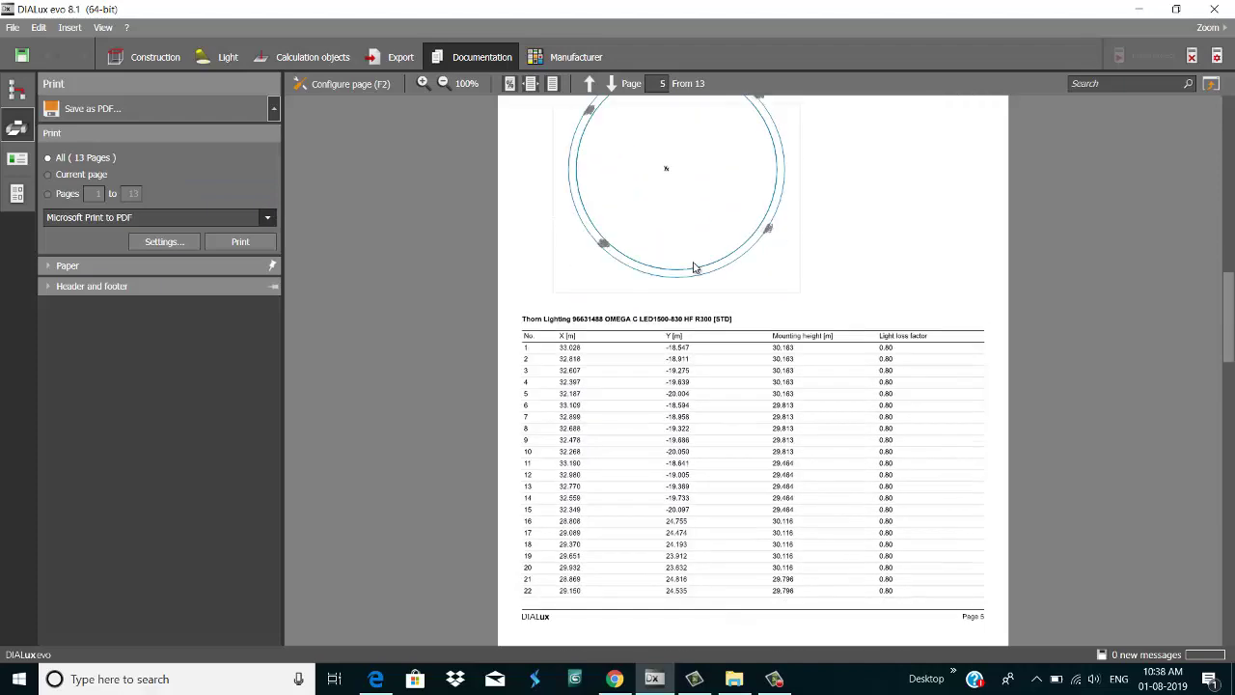
scroll(693, 268, down, 5)
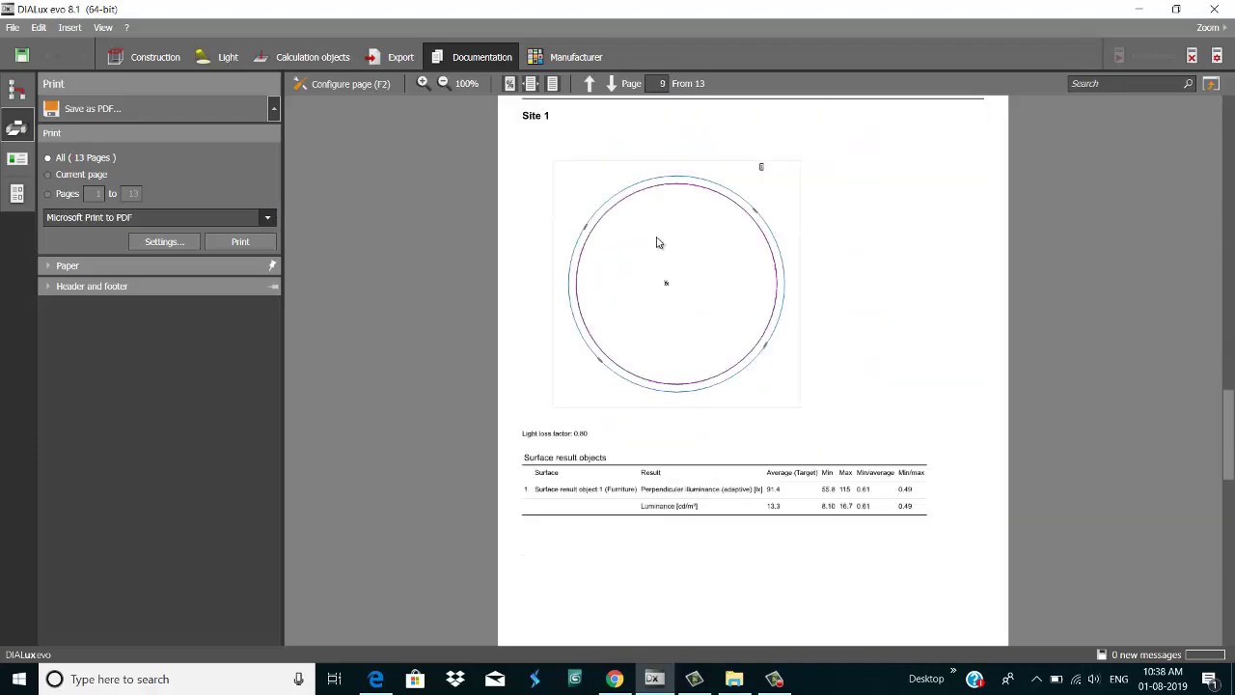
- Start saving the complete documentation as a PDF file and cancel it
click(95, 108)
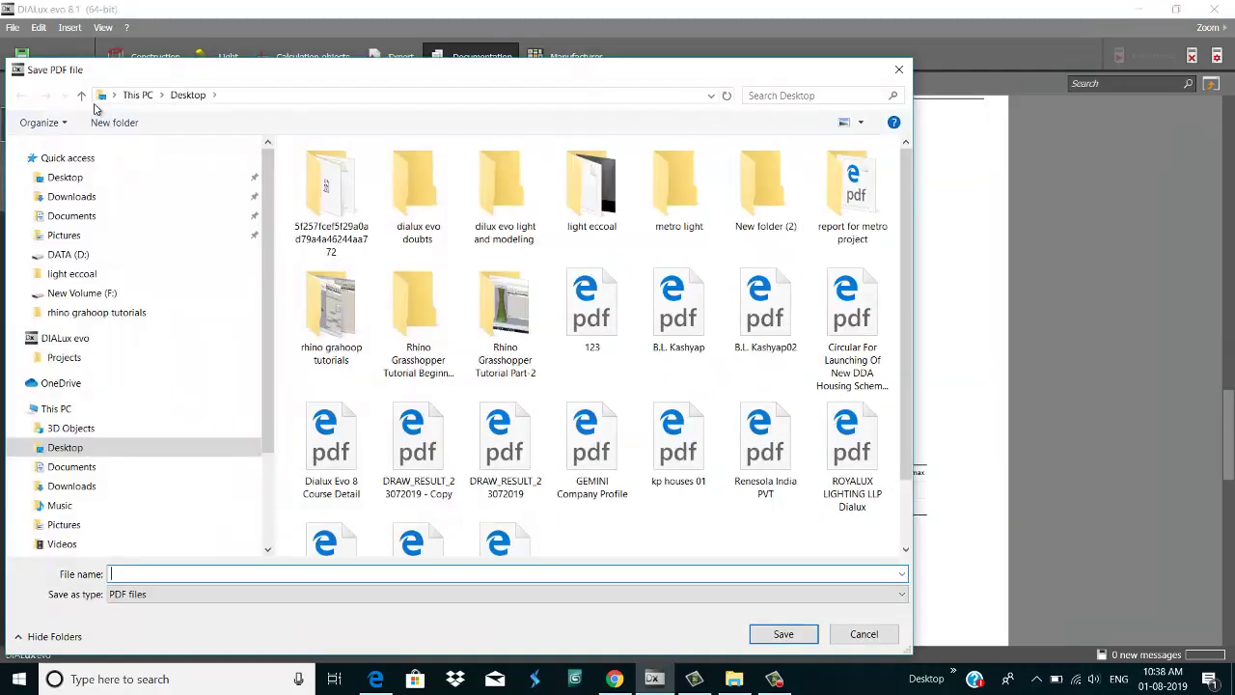
click(866, 633)
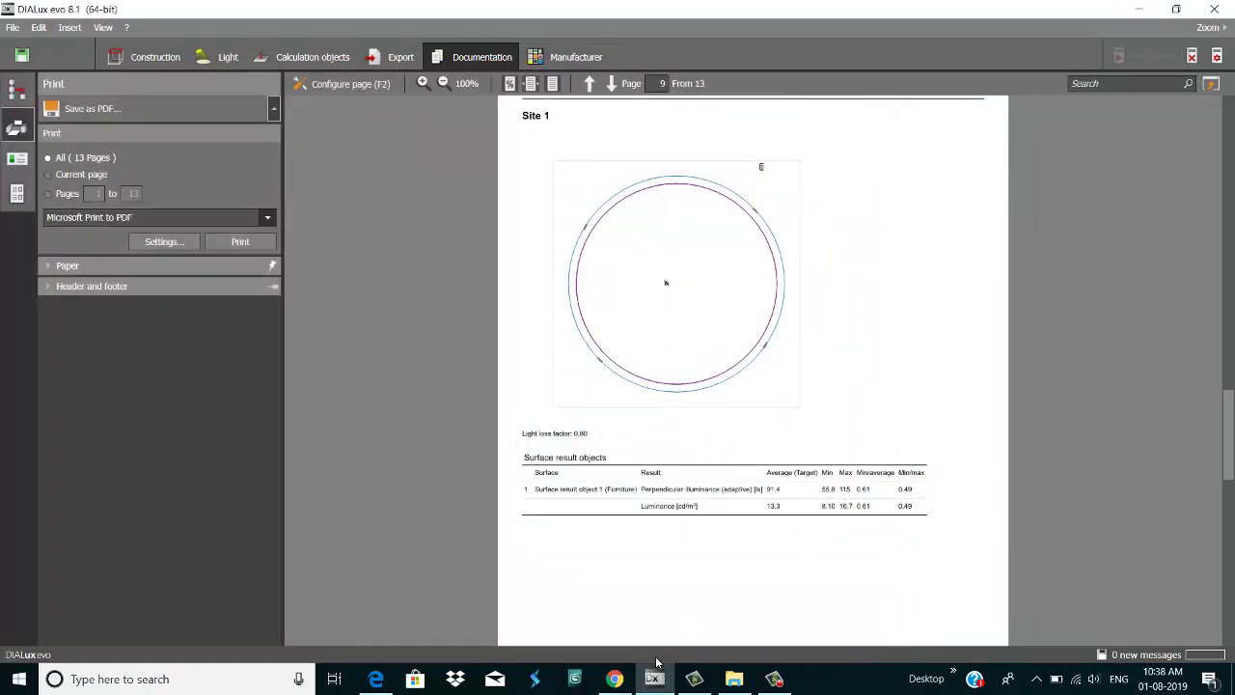
- Switch to YouTube in Chrome, search for "gemini architectural" and look over the channel's videos
click(614, 678)
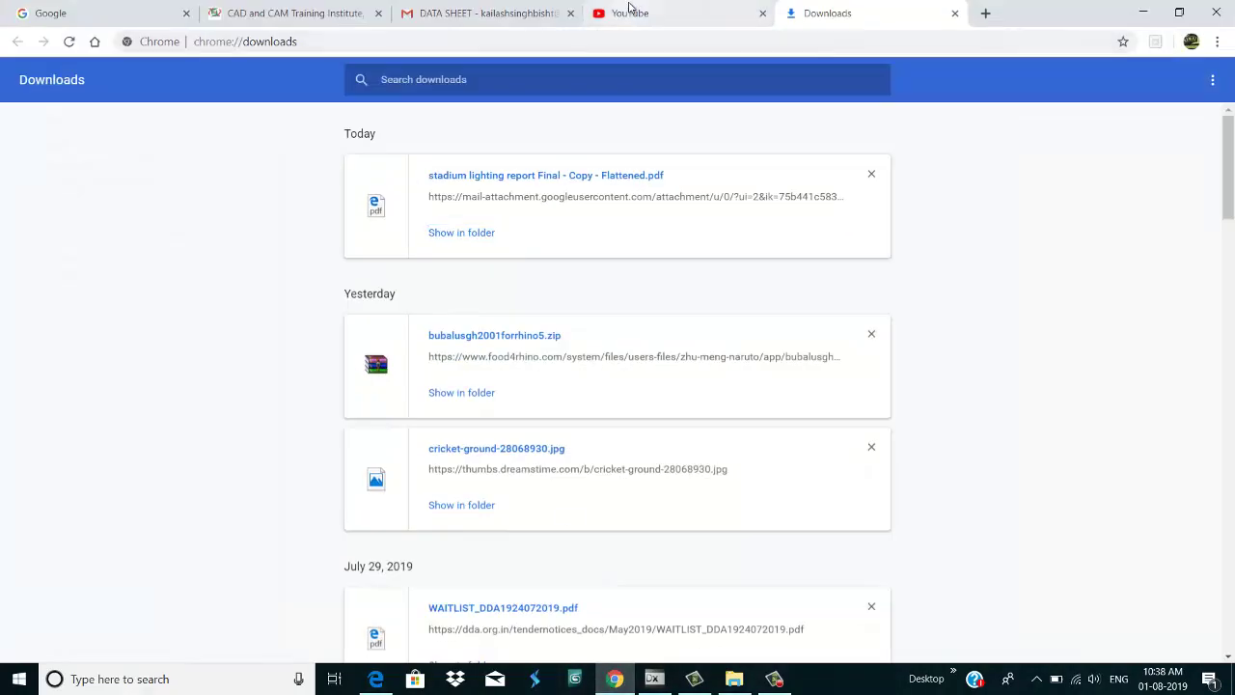
click(629, 12)
click(409, 82)
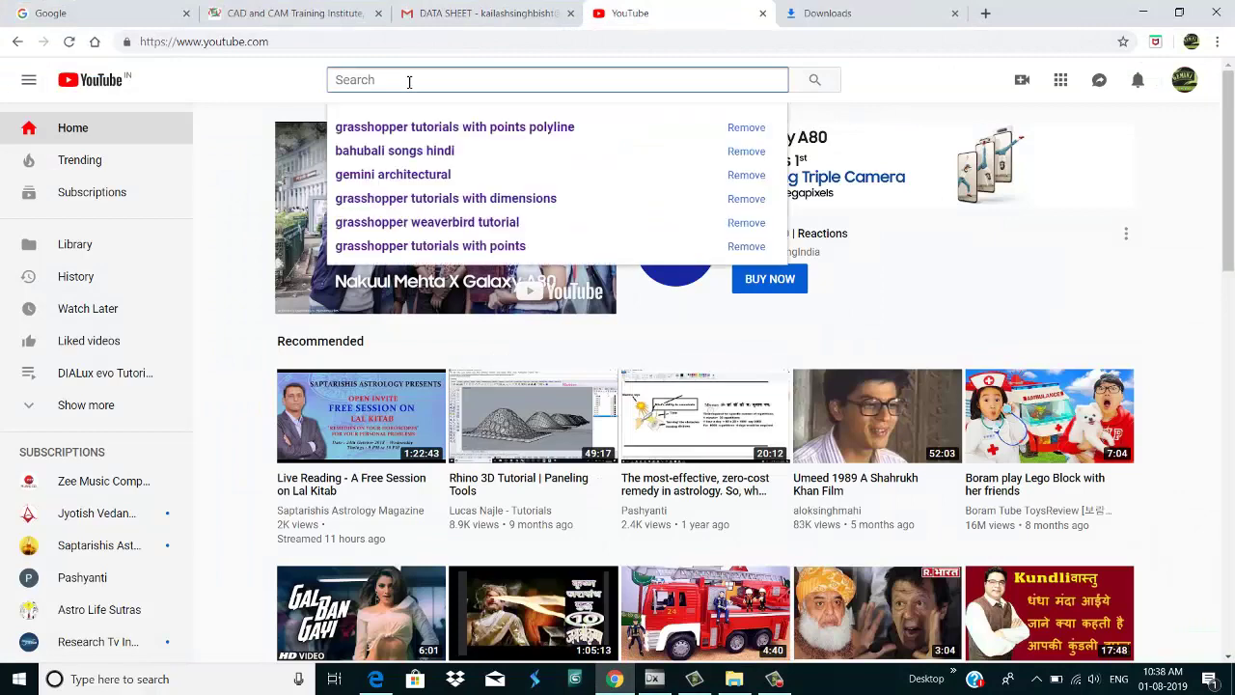
text(ge)
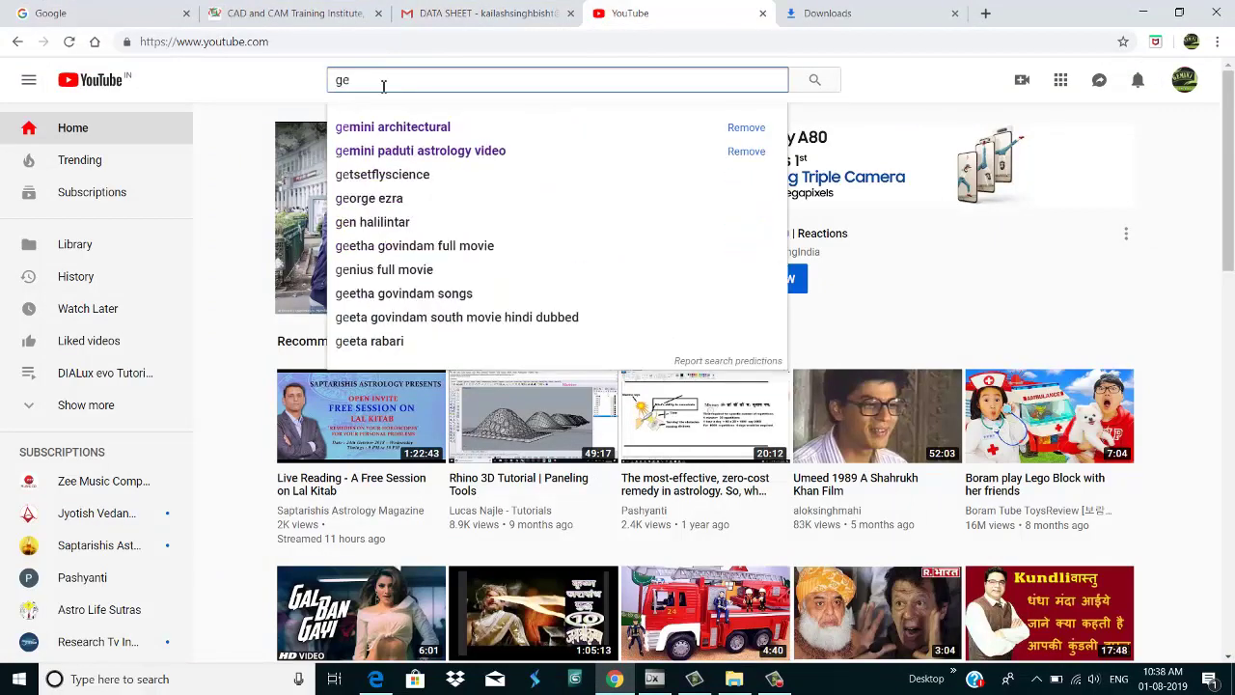
click(460, 131)
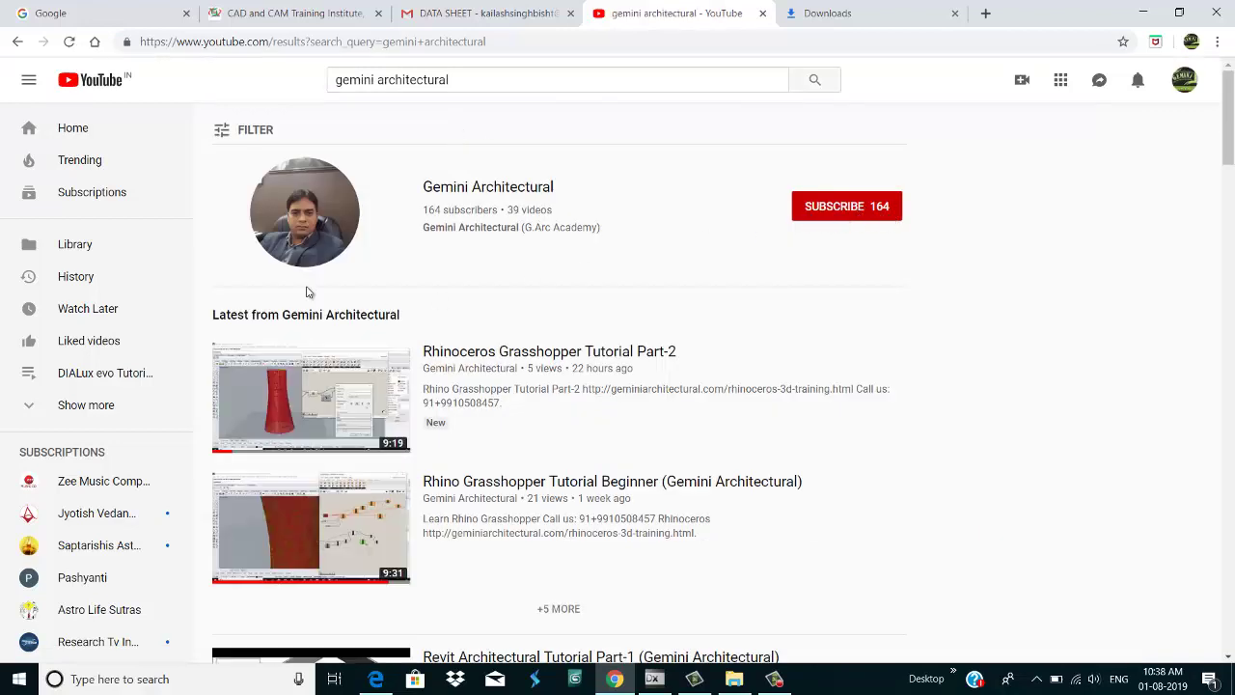
scroll(601, 277, down, 2)
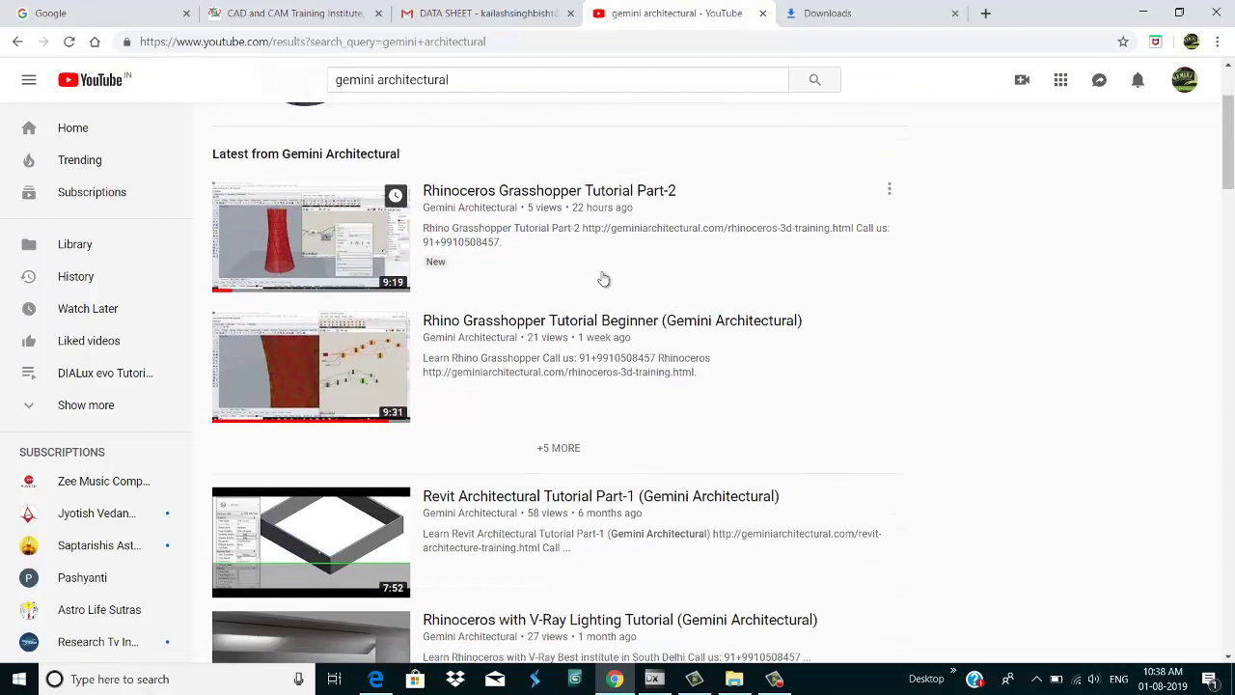